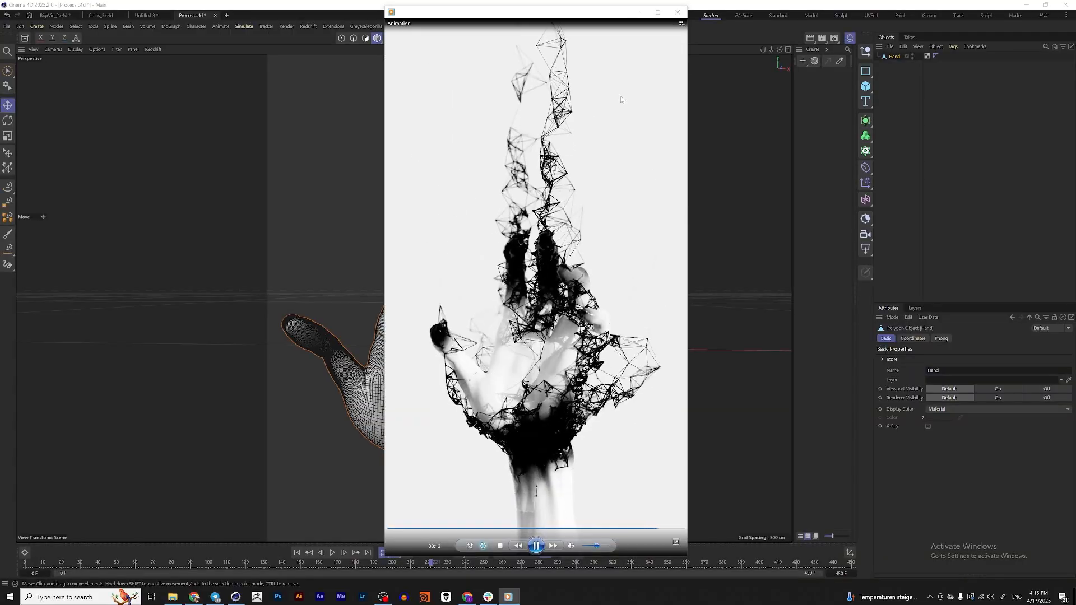
Close the reference animation preview and examine the hand model's dense mesh from several angles
left_click(679, 11)
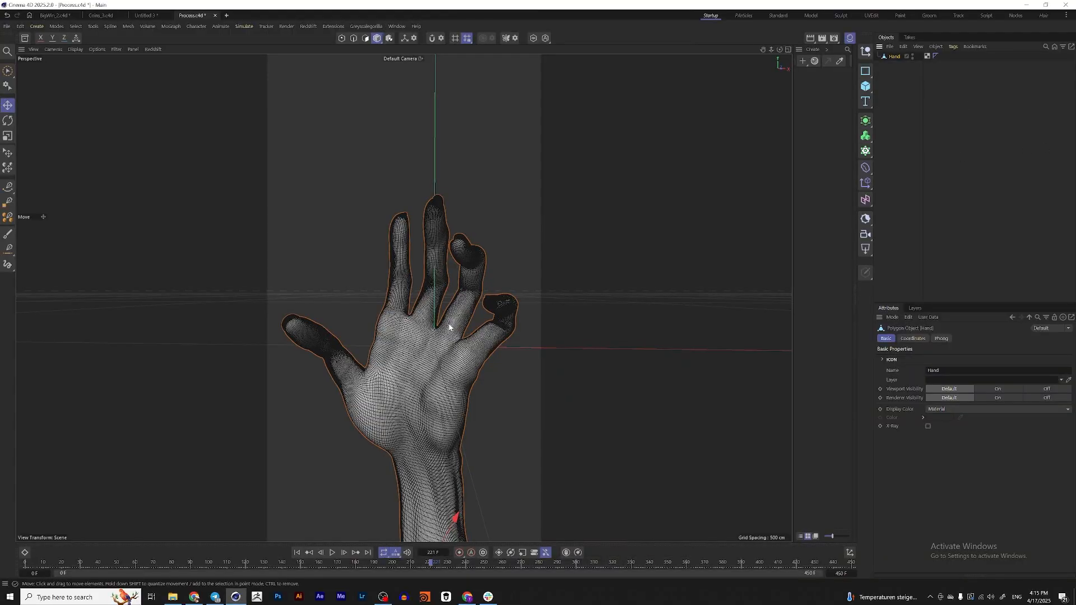
left_click_drag(483, 327, 472, 343, "alt")
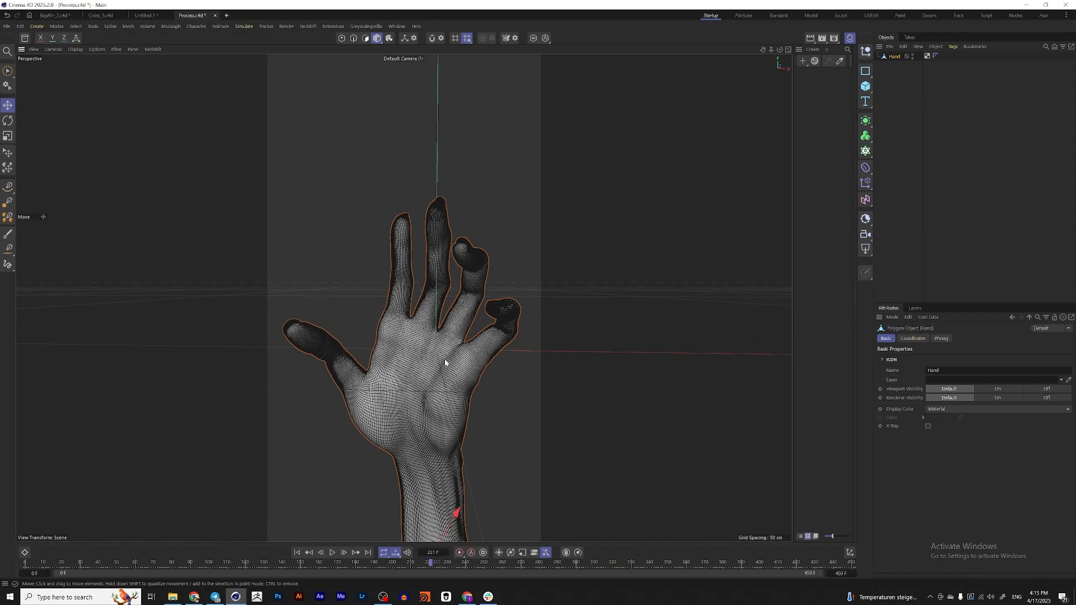
left_click_drag(445, 364, 435, 354, "alt")
left_click_drag(412, 389, 420, 384, "alt")
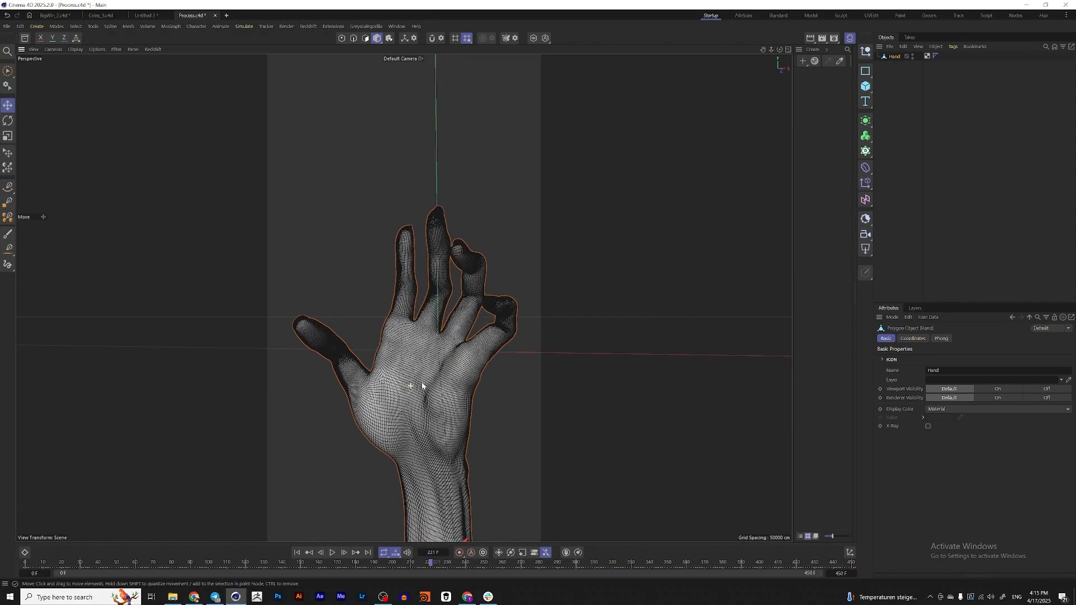
Switch to Sketchfab in the browser, open the ZOMBIE HAND model from the results, and inspect its wireframe from the palm side
left_click(195, 598)
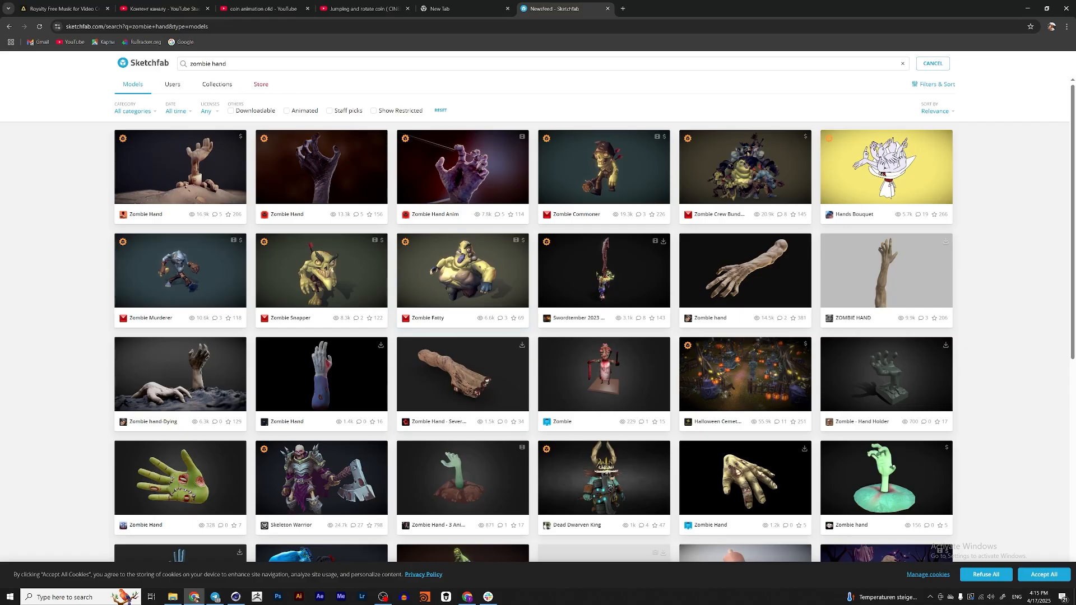
left_click(896, 273)
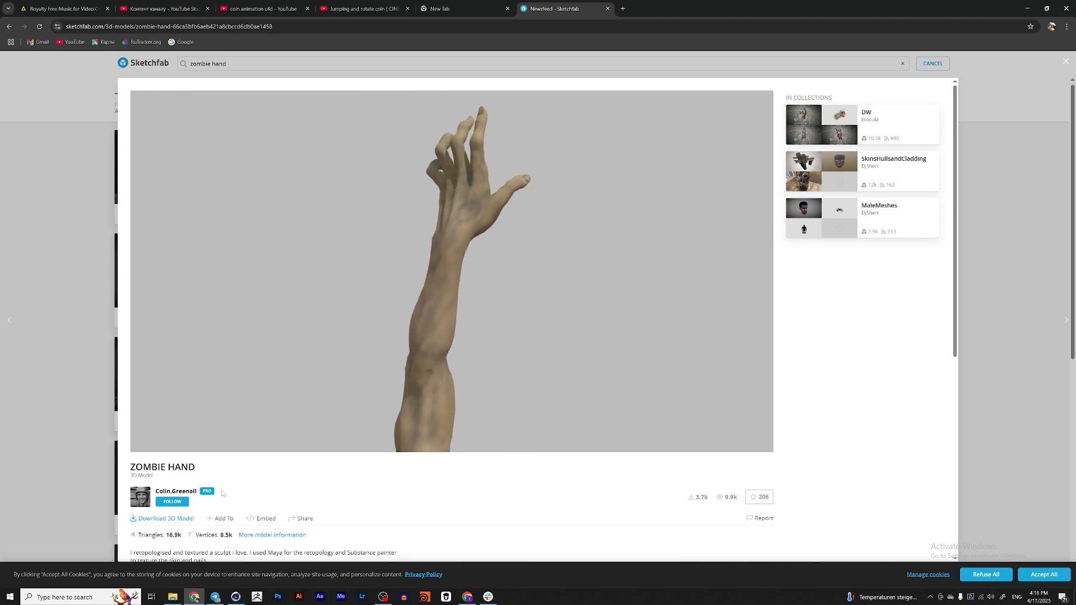
left_click(733, 441)
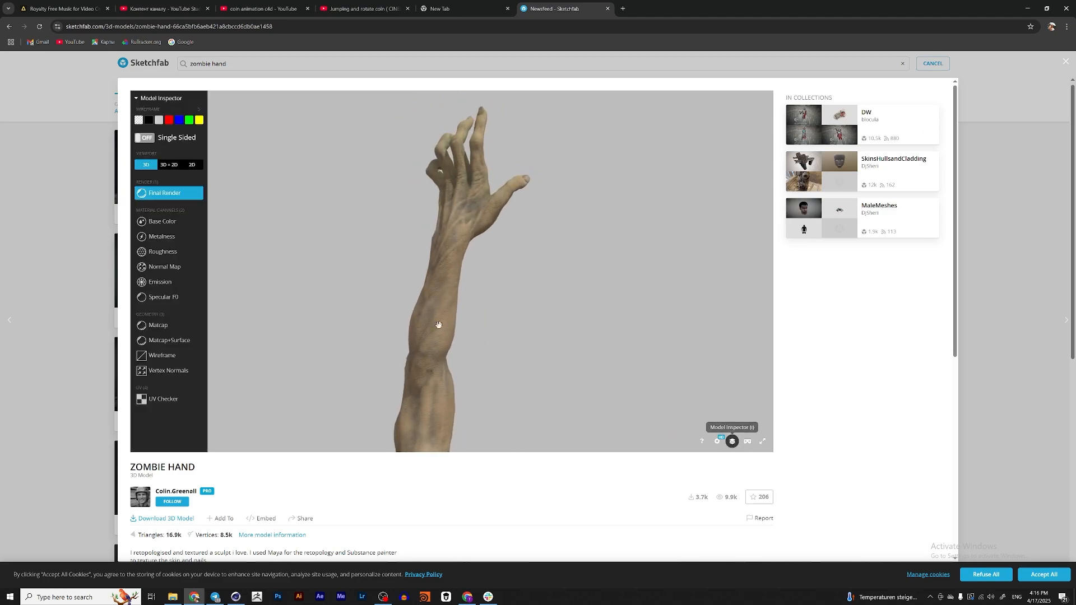
left_click(169, 360)
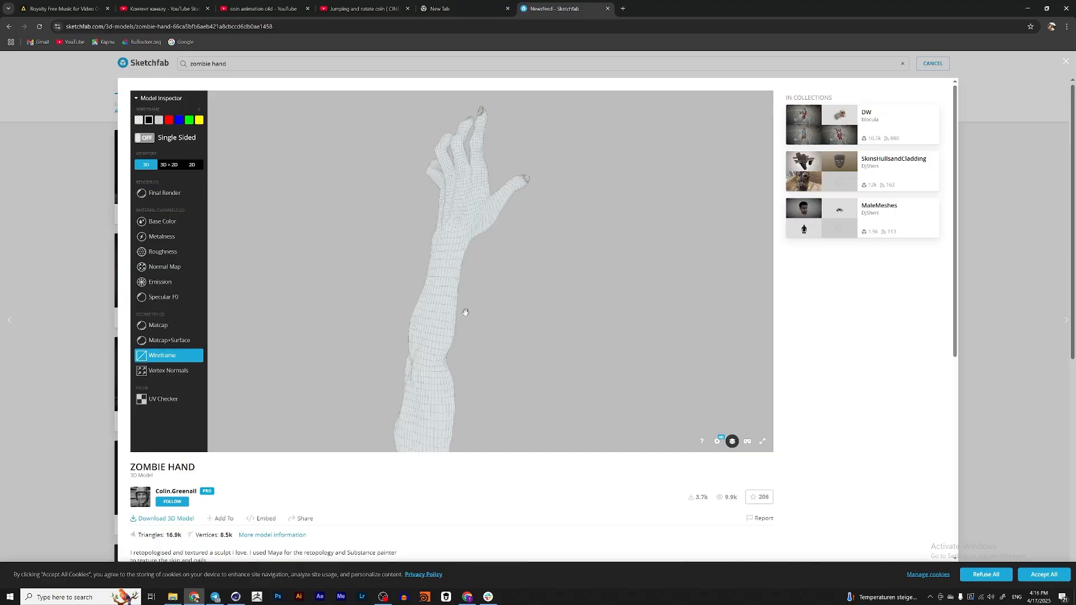
left_click_drag(412, 357, 350, 217)
scroll(392, 236, "up", 5)
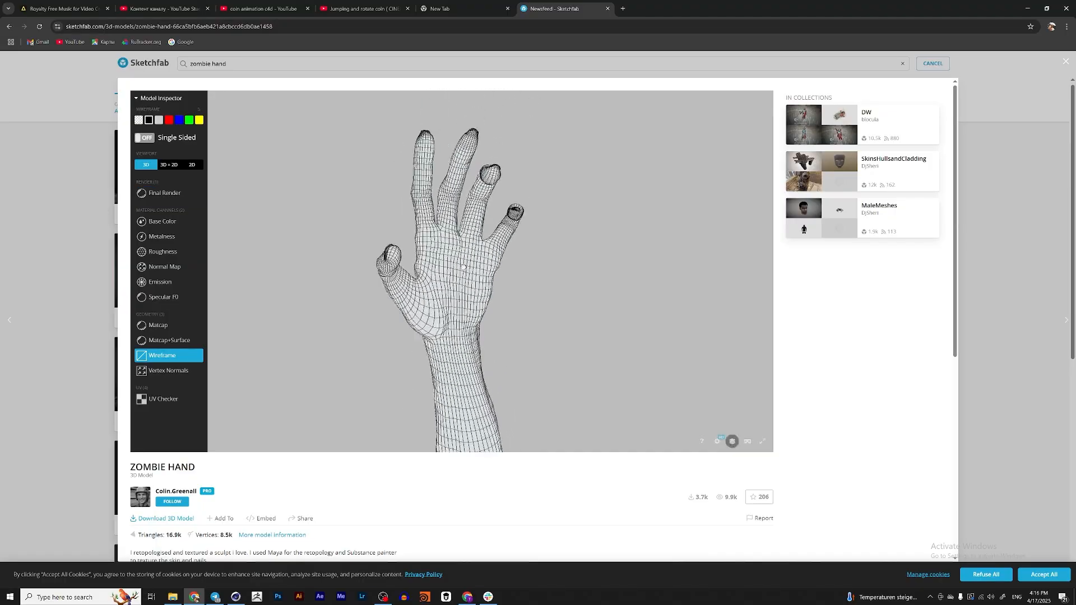
left_click_drag(471, 252, 504, 303)
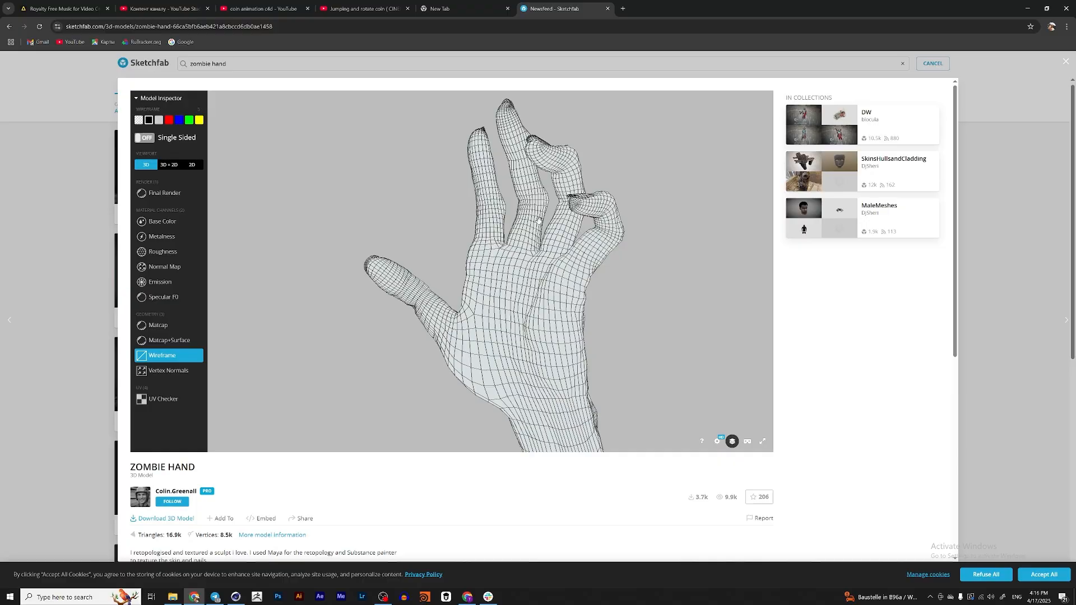
Return to Cinema 4D and try a Remesh generator on the Hand object, removing it while keeping the original mesh
left_click(235, 598)
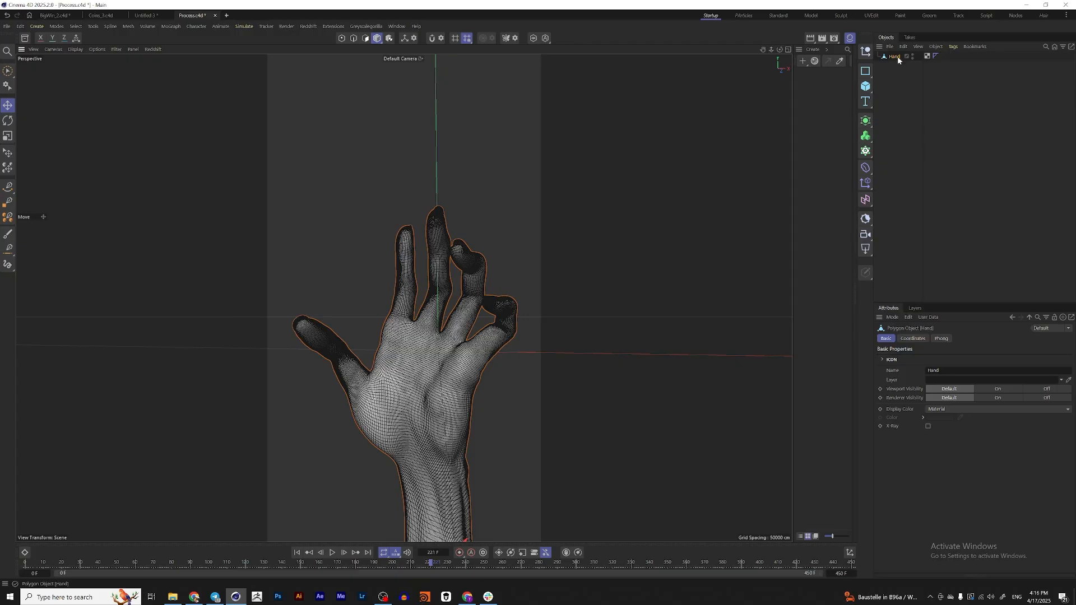
left_click(868, 122)
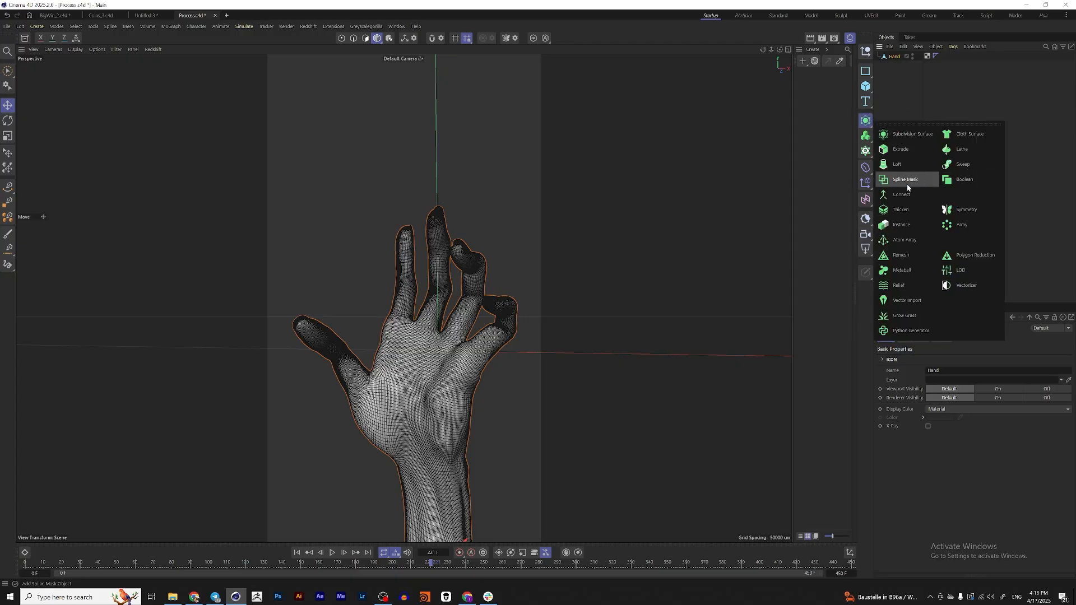
left_click(901, 255, "alt")
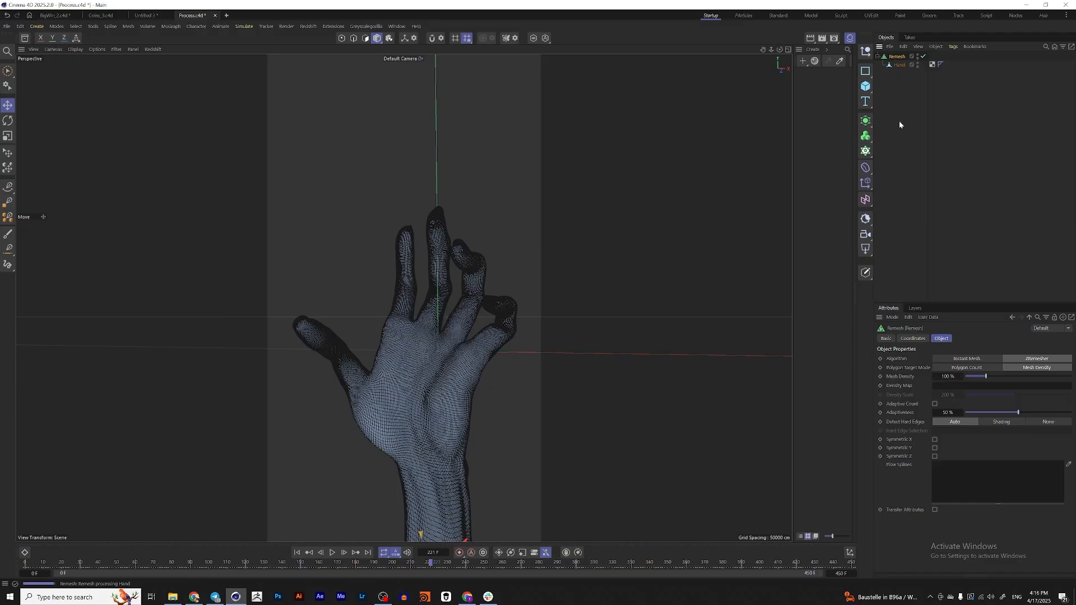
left_click_drag(903, 66, 910, 77)
left_click(900, 57)
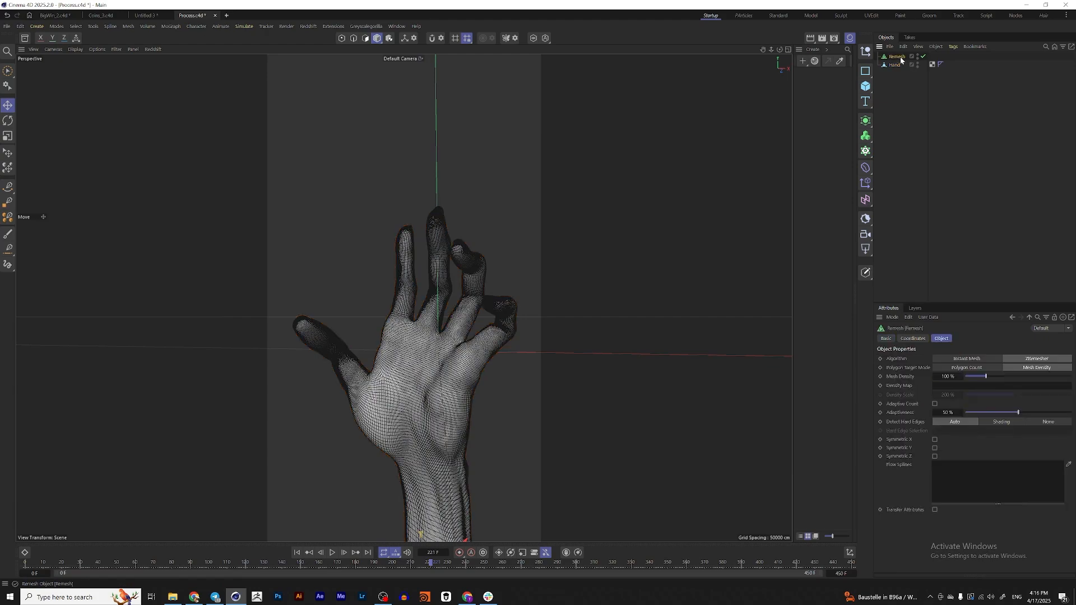
key("Delete")
Switch to the Particles layout and add a Mesh Emitter that uses the Hand object as its geometry
left_click(893, 58)
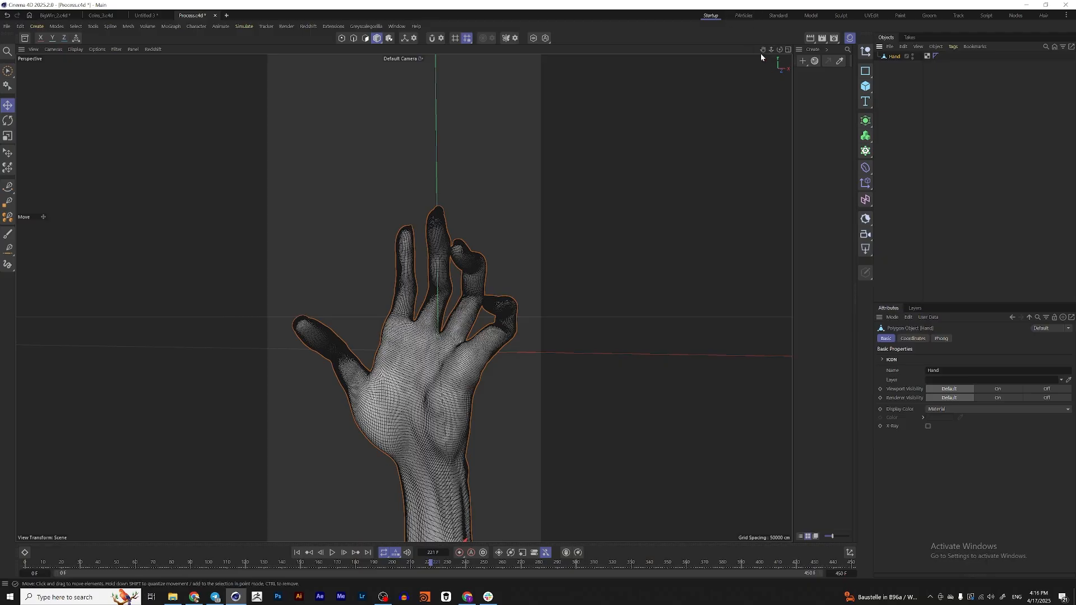
left_click(746, 18)
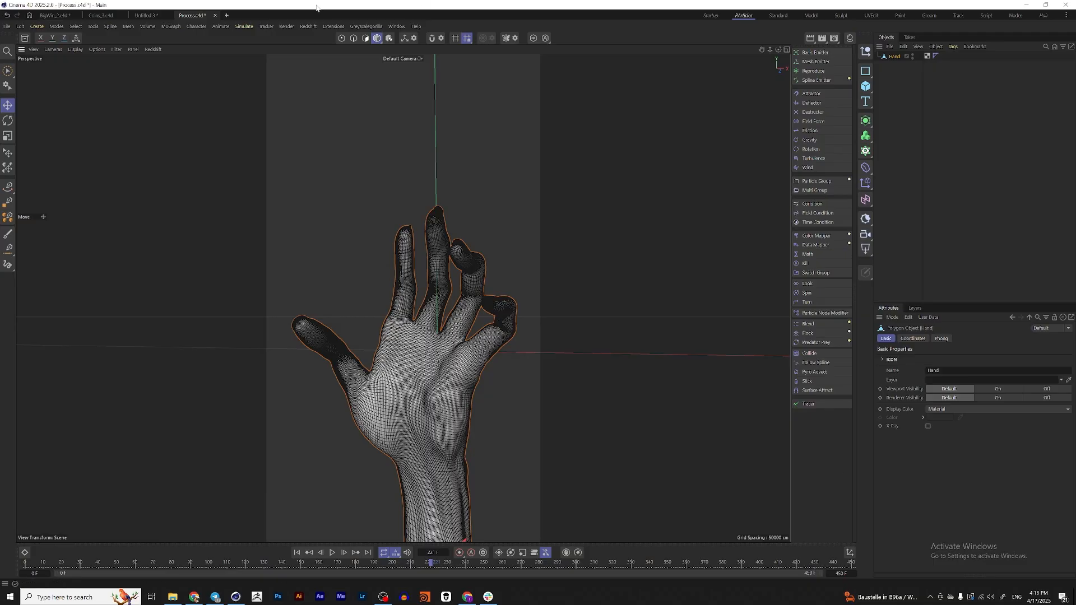
left_click(252, 29)
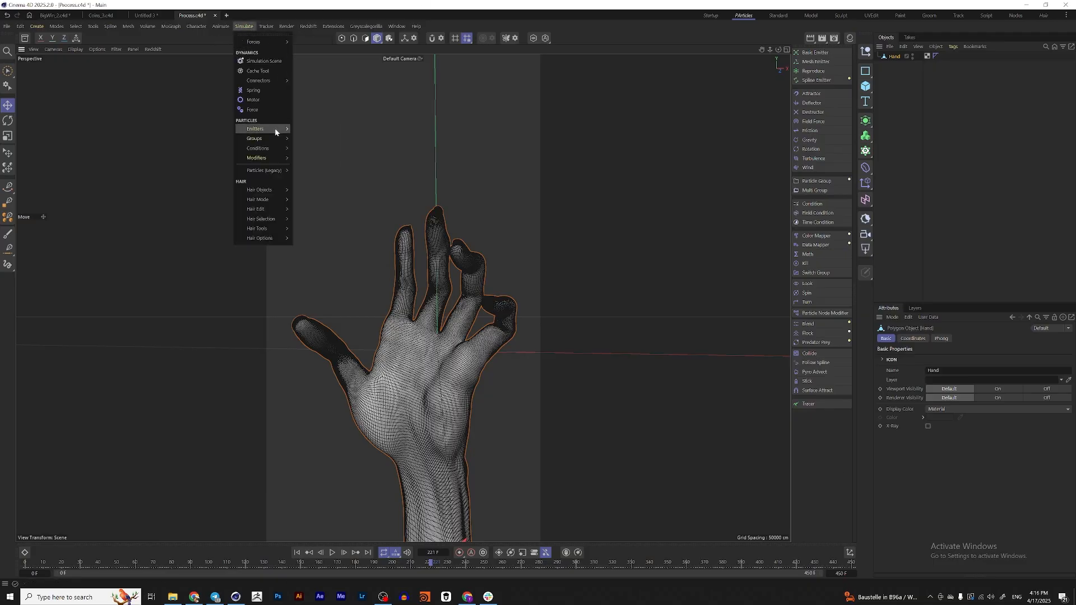
mouse_move(269, 129)
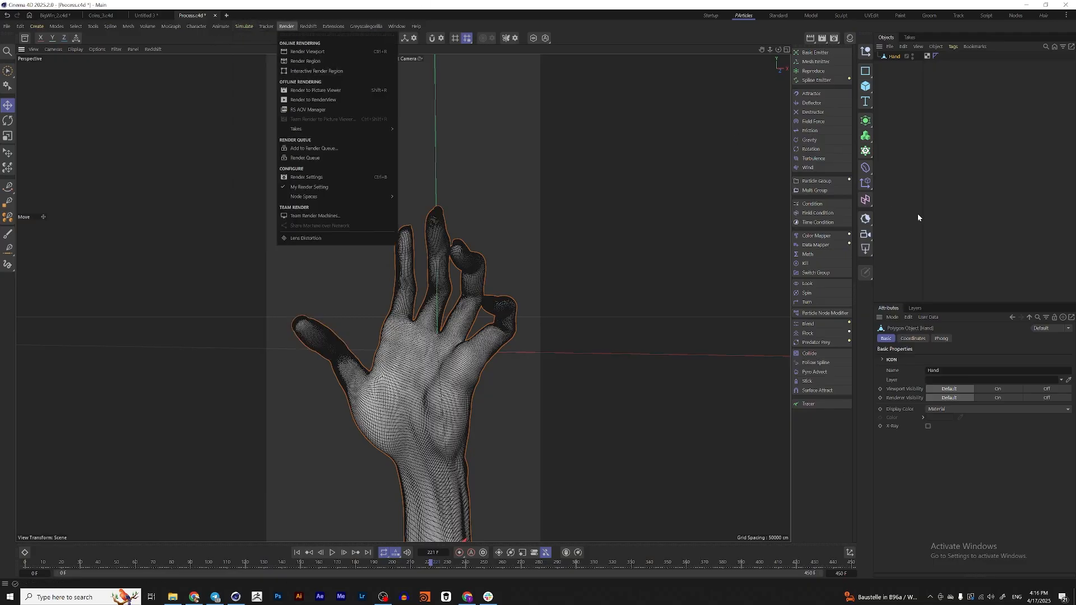
left_click(920, 155)
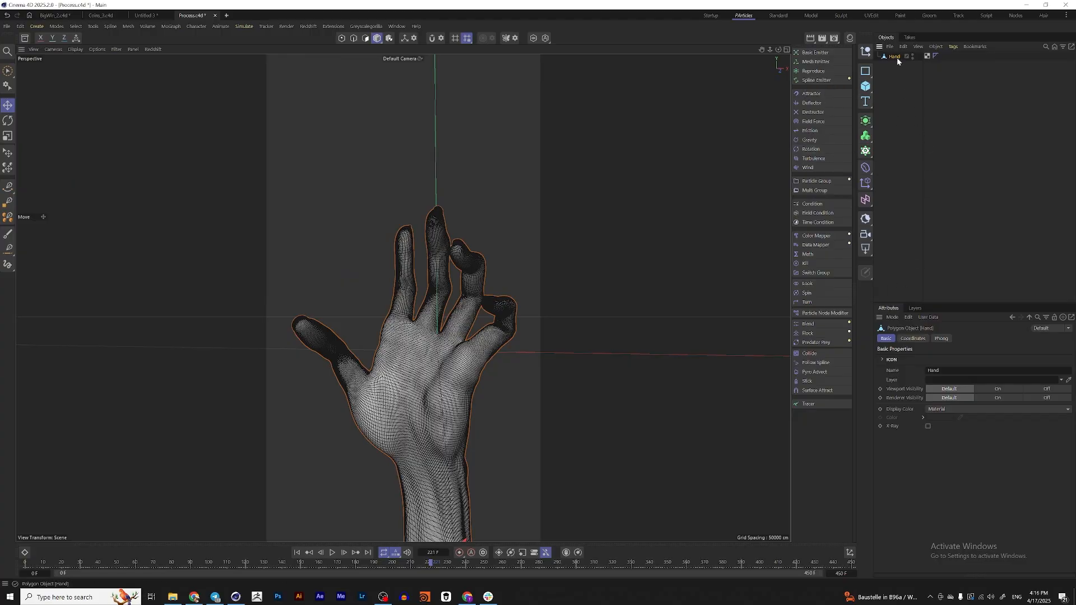
left_click(818, 62)
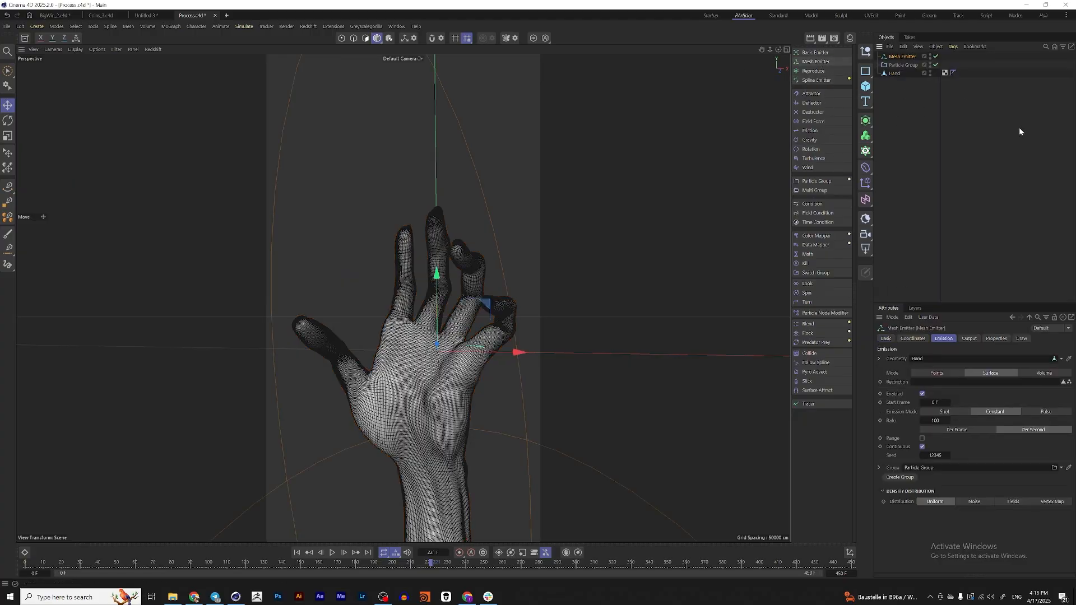
Play the particle simulation from the first frame and examine how particles leave the hand's surface
left_click(296, 552)
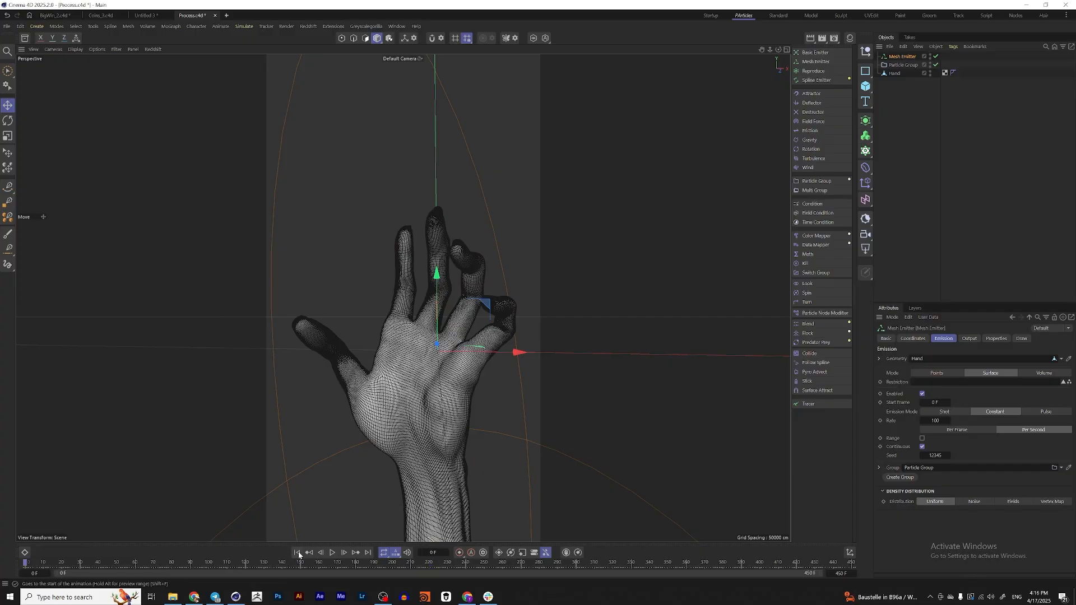
left_click(333, 553)
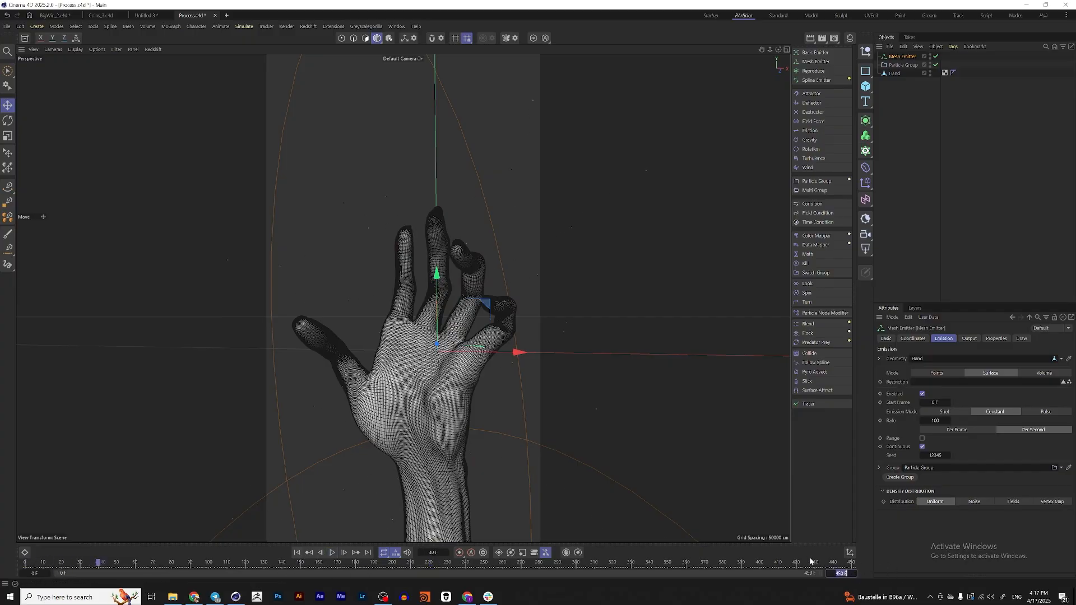
scroll(435, 315, "down", 5)
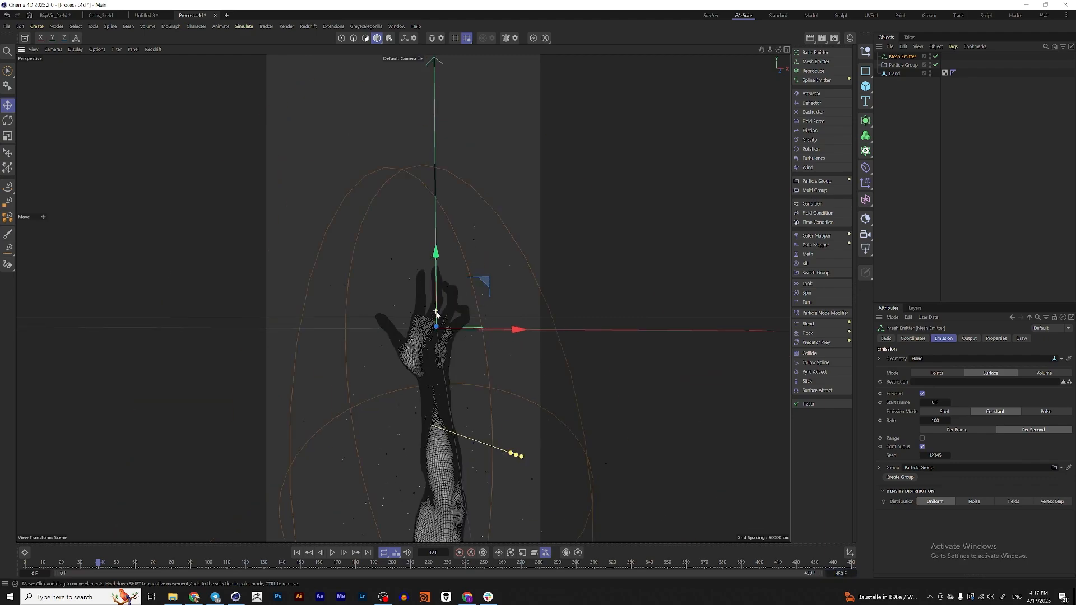
middle_click_drag(435, 314, 414, 322, "alt")
scroll(414, 325, "up", 9)
scroll(415, 337, "down", 6)
left_click(297, 553)
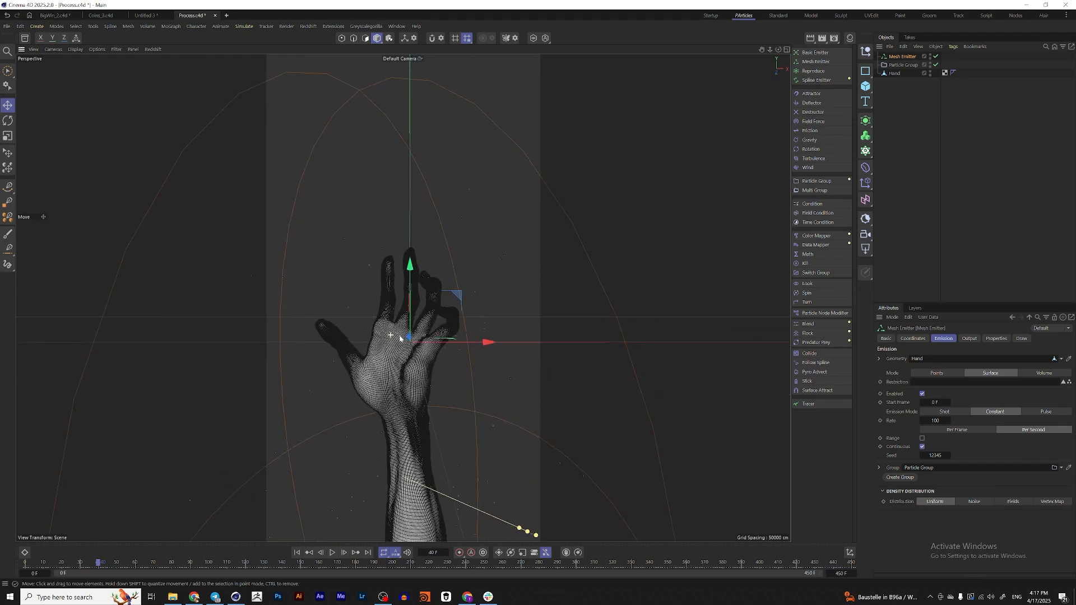
left_click(332, 553)
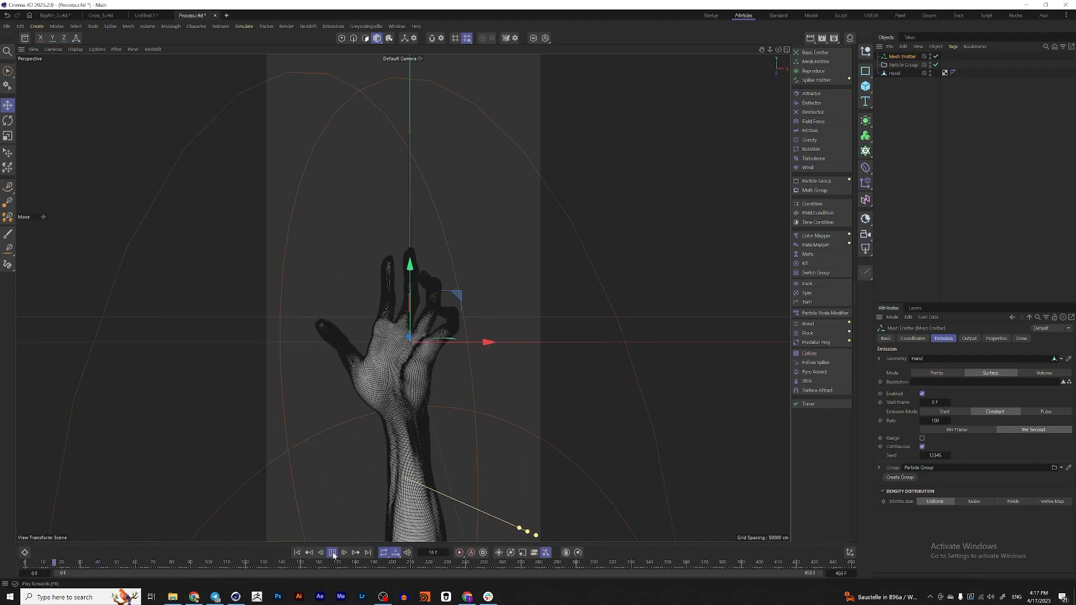
left_click(905, 66)
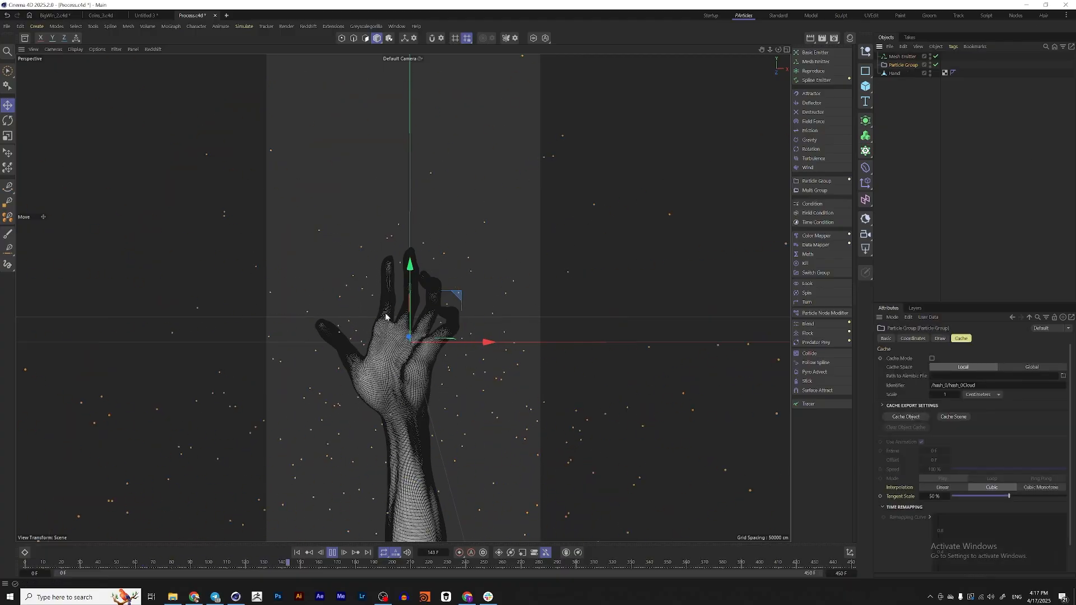
left_click(333, 553)
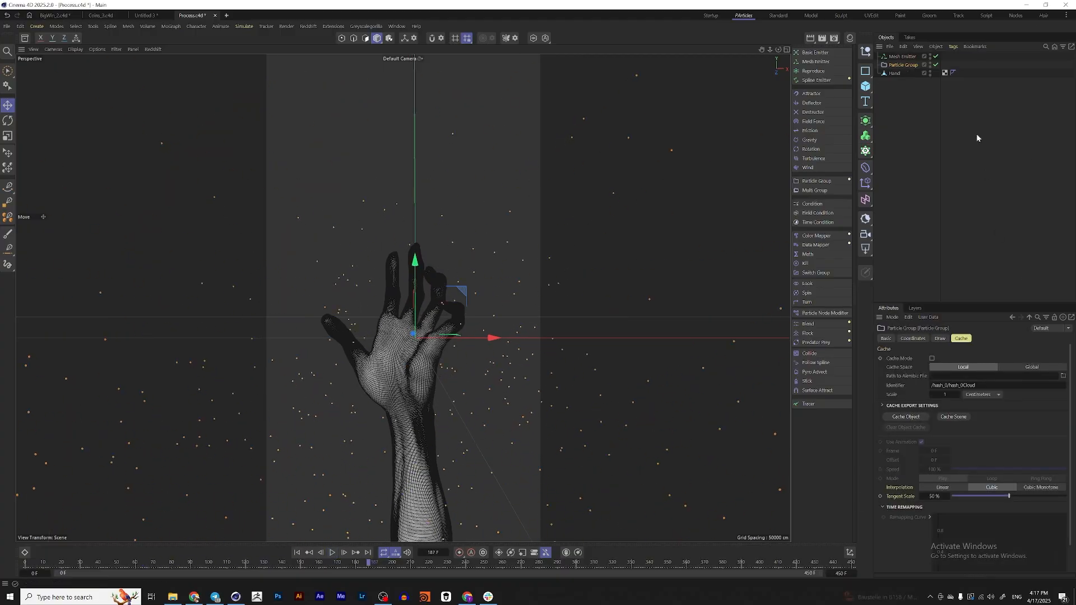
Set the Mesh Emitter's particle speed to 15 cm
left_click(903, 57)
left_click(996, 339)
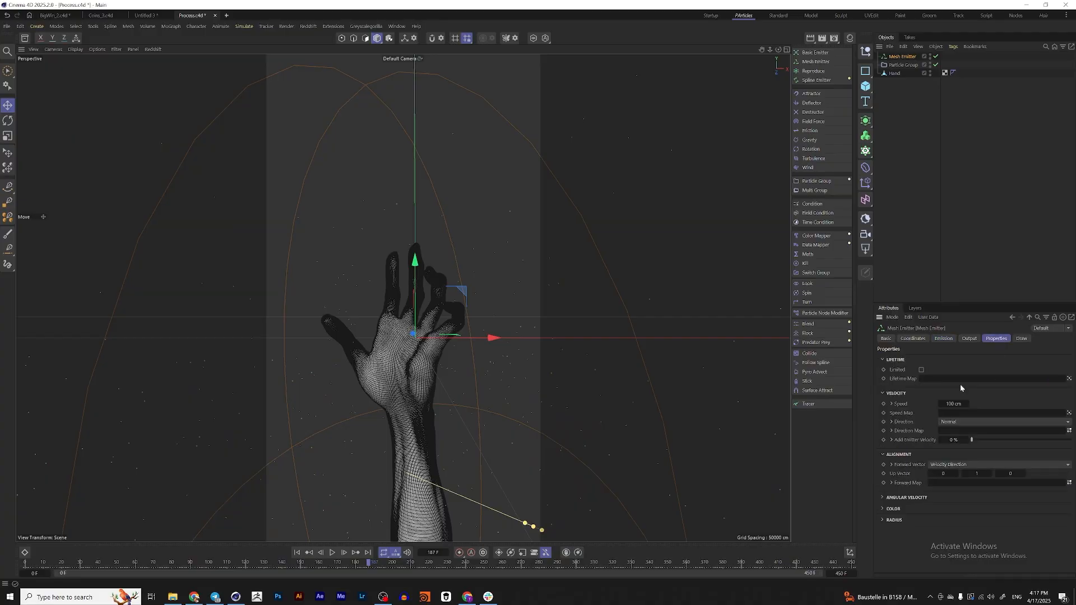
left_click(954, 404)
type("15")
key("Return")
Limit the emitter's particle lifetime to an expectation of 60 frames and replay the simulation from the start
left_click(921, 370)
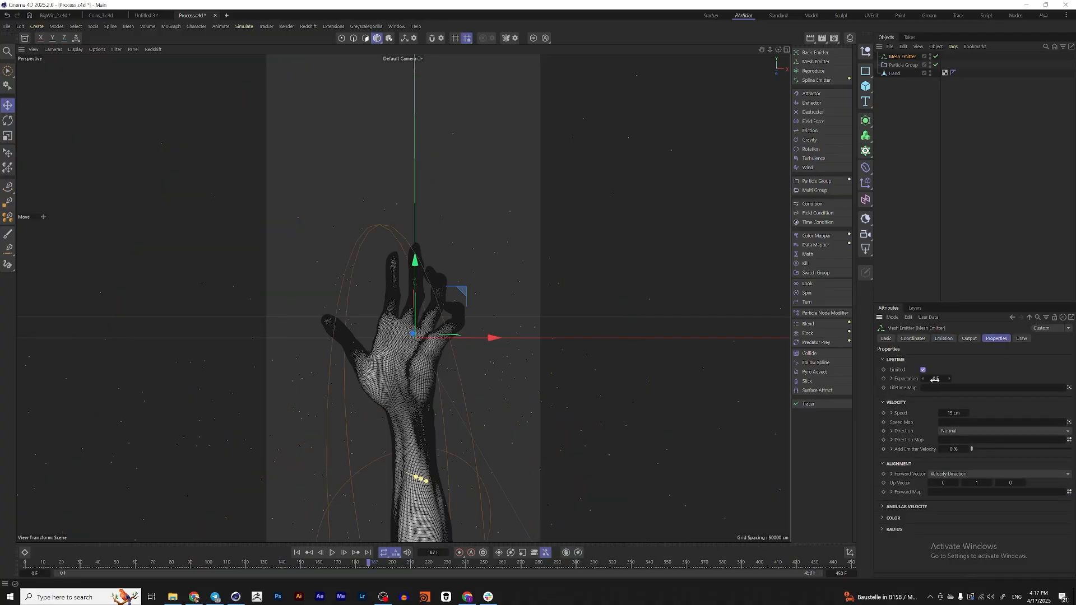
mouse_move(470, 328)
left_mouse_down("alt")
mouse_move(442, 333)
mouse_move(453, 330)
left_mouse_up("alt")
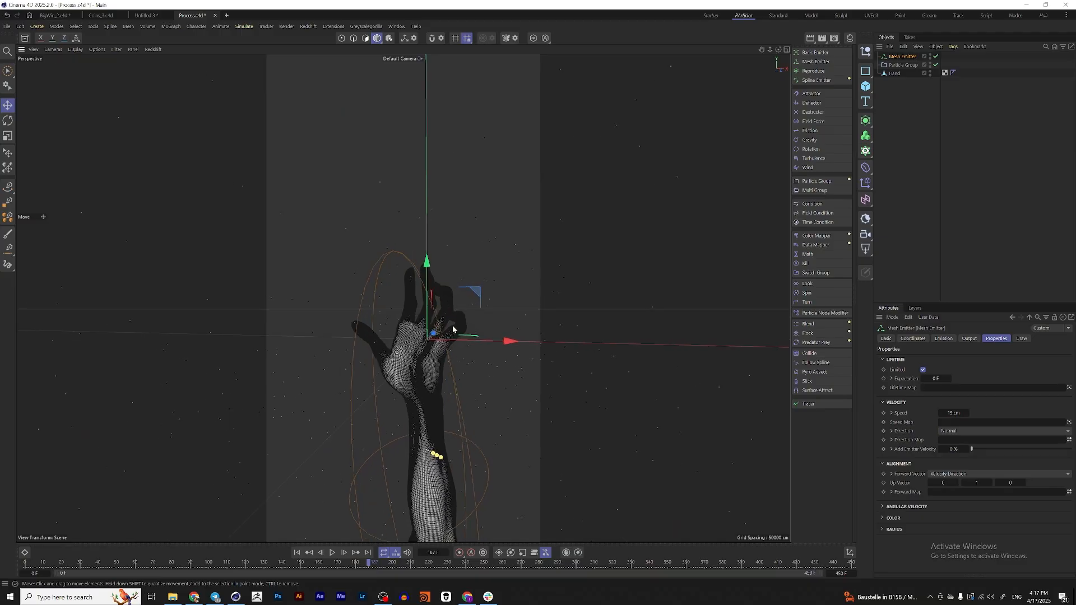
left_click(926, 376)
type("60")
key("Return")
left_click(297, 553)
left_click(332, 552)
left_click(904, 65)
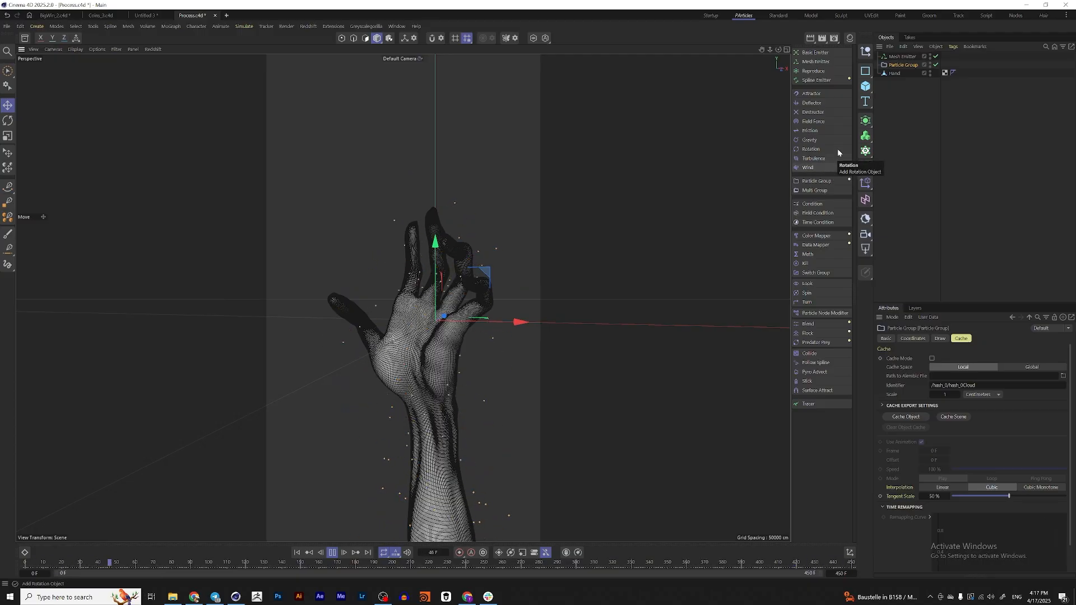
Add a Vertex Map tag to the Hand object
left_click(896, 74)
right_click(897, 74)
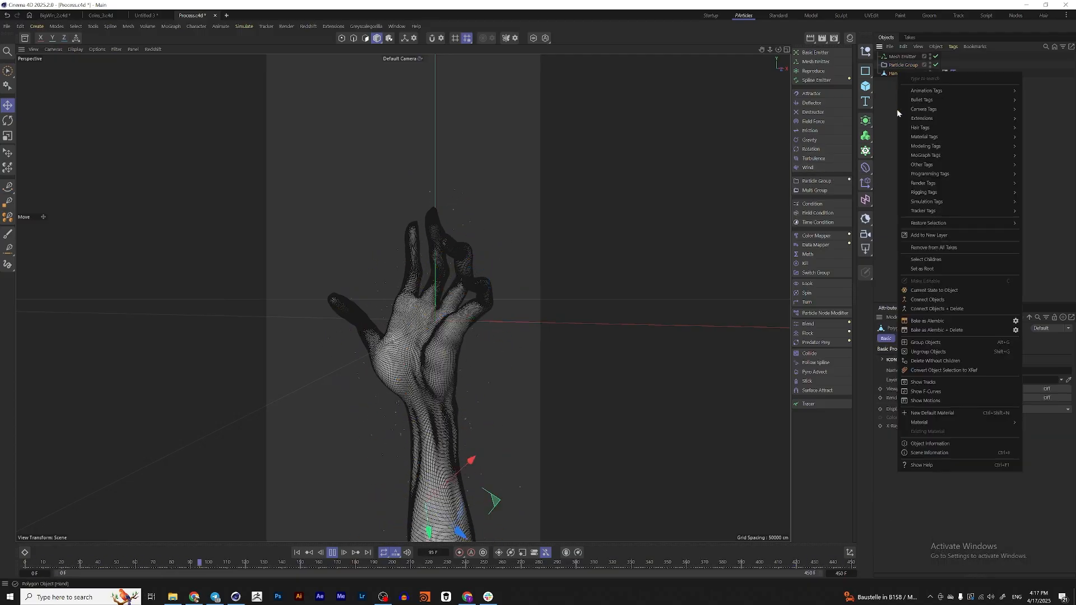
mouse_move(929, 166)
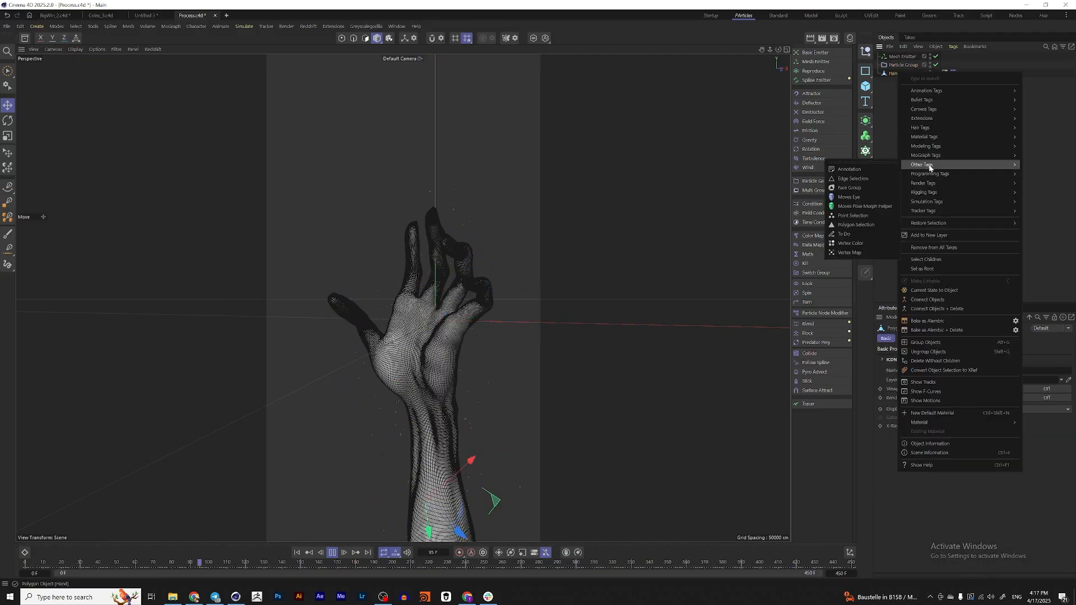
left_click(849, 252)
Drive the hand's vertex map with fields, replacing the default Freeze layer with a Shader Field, and stop the playback
left_click(946, 73)
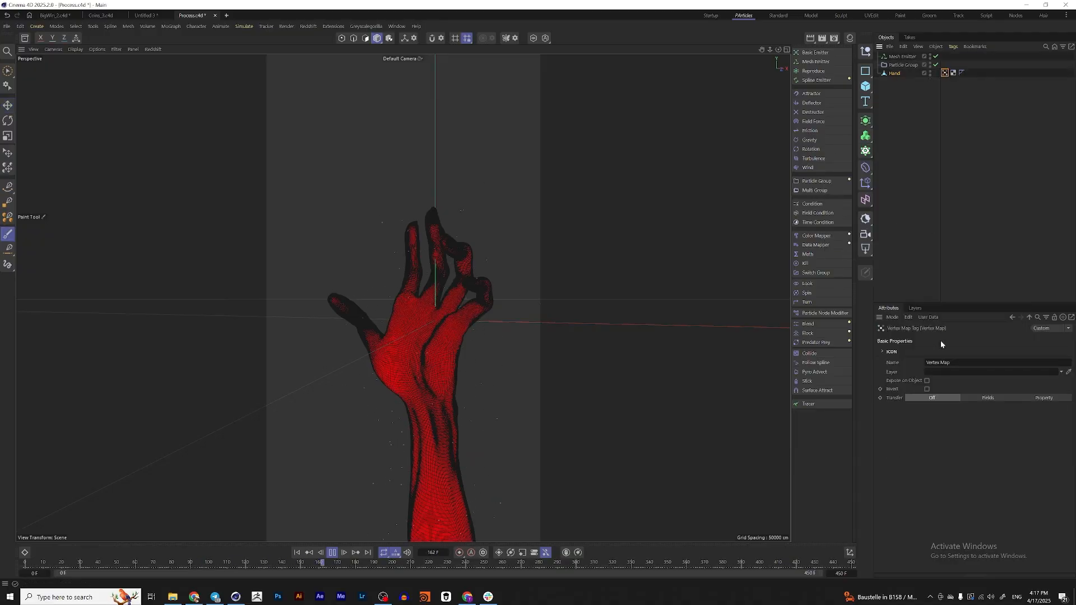
left_click(988, 398)
left_click(913, 396)
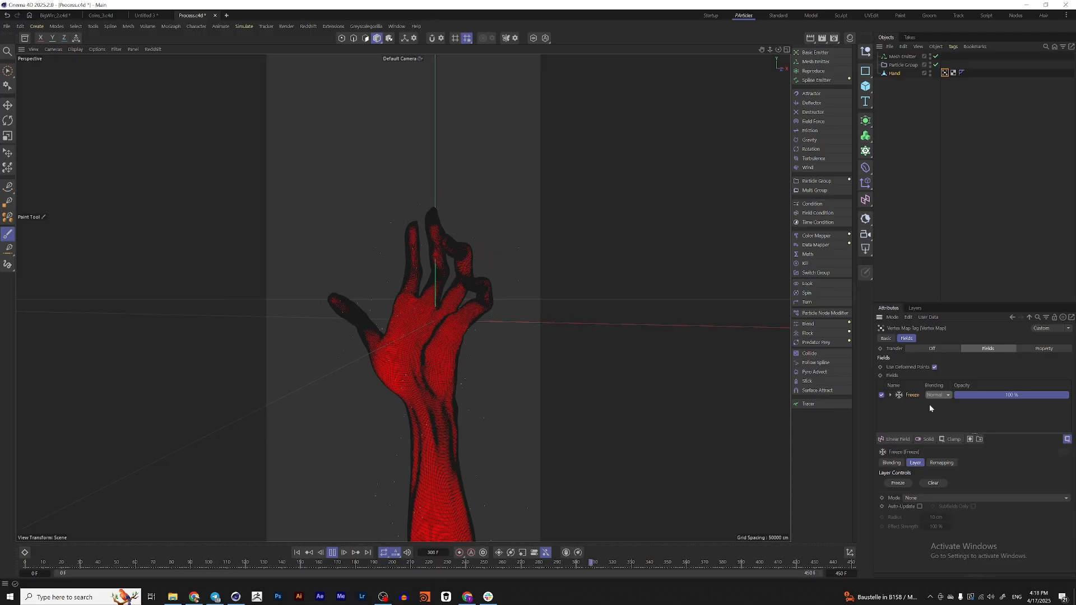
key("Delete")
left_click(897, 440)
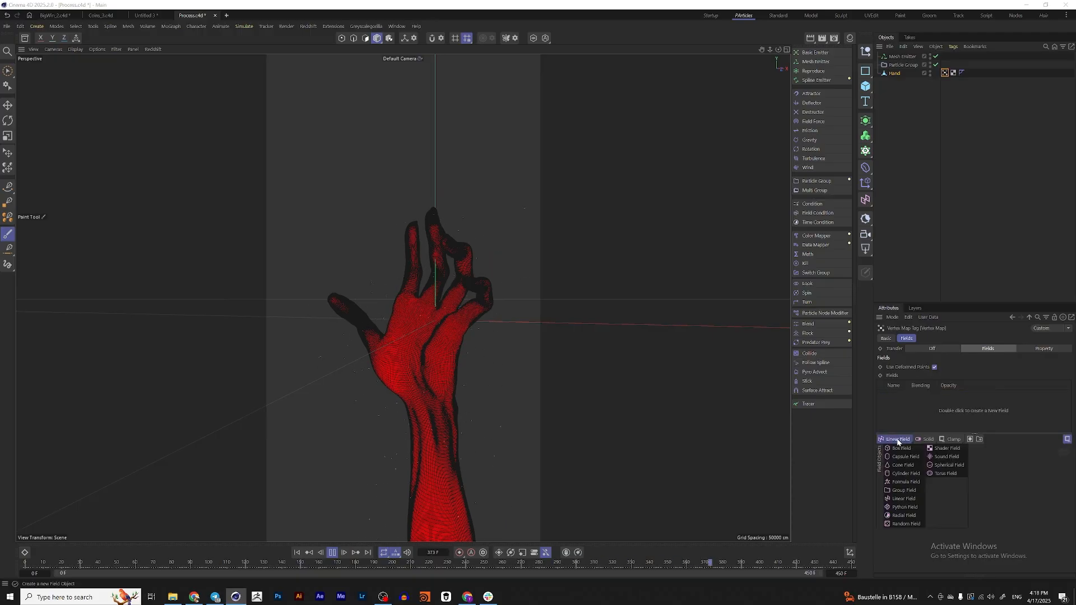
left_click(945, 448)
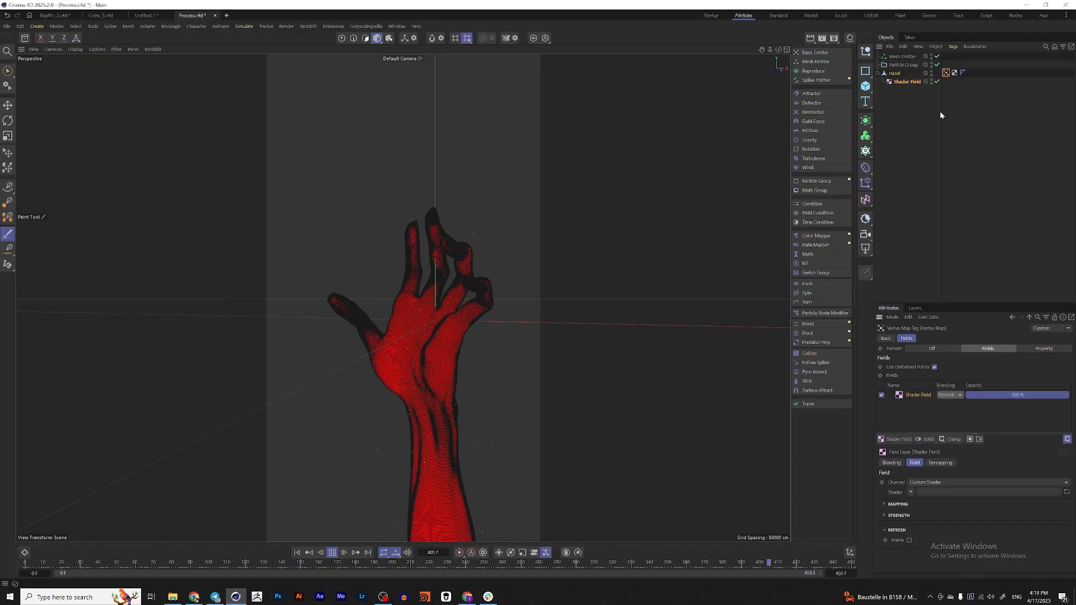
left_click(912, 82)
left_click(338, 555)
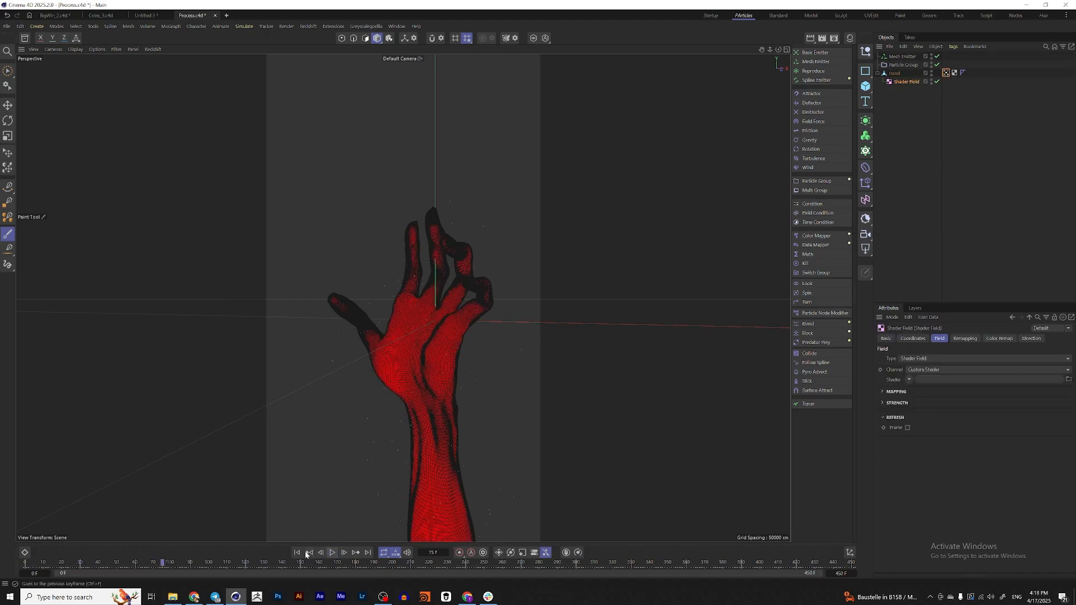
Return to the first frame, load a Noise shader into the Shader Field and set its global scale to 750 %
left_click(298, 554)
left_click(910, 380)
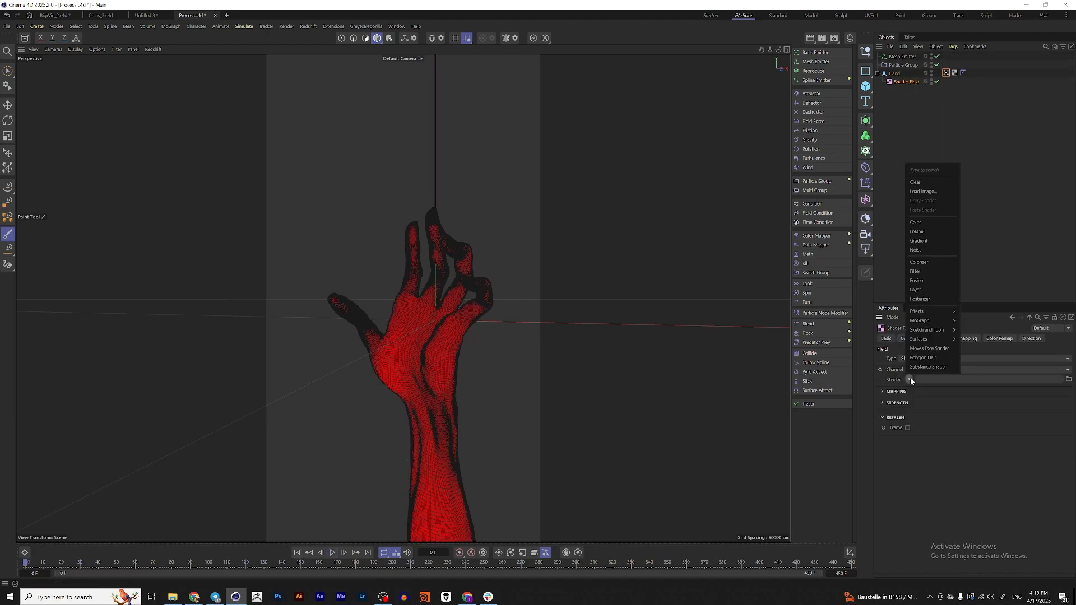
left_click(933, 250)
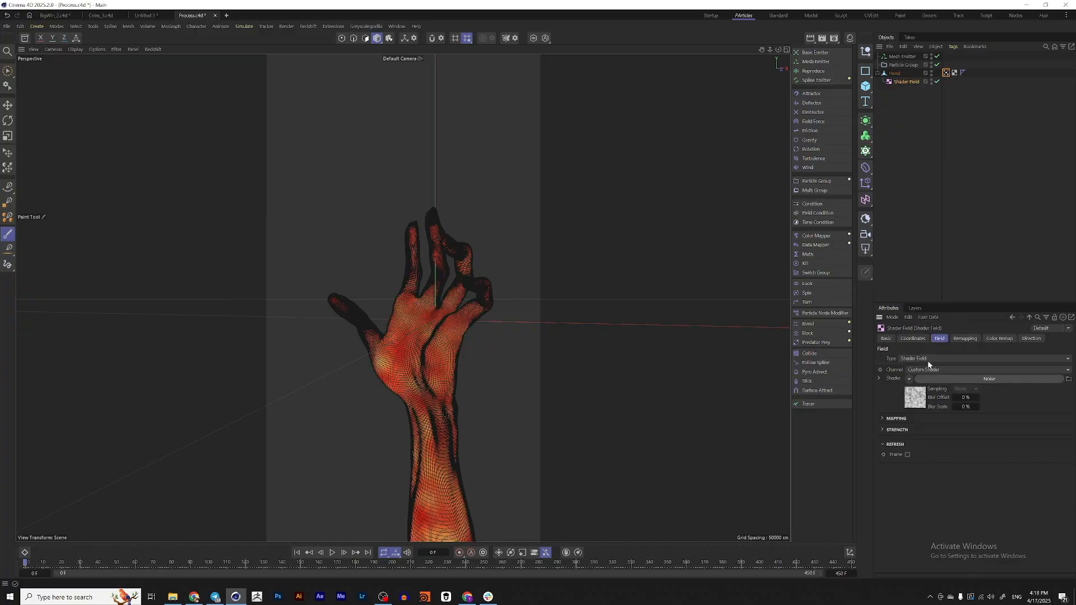
left_click(947, 379)
scroll(985, 504, "down", 2)
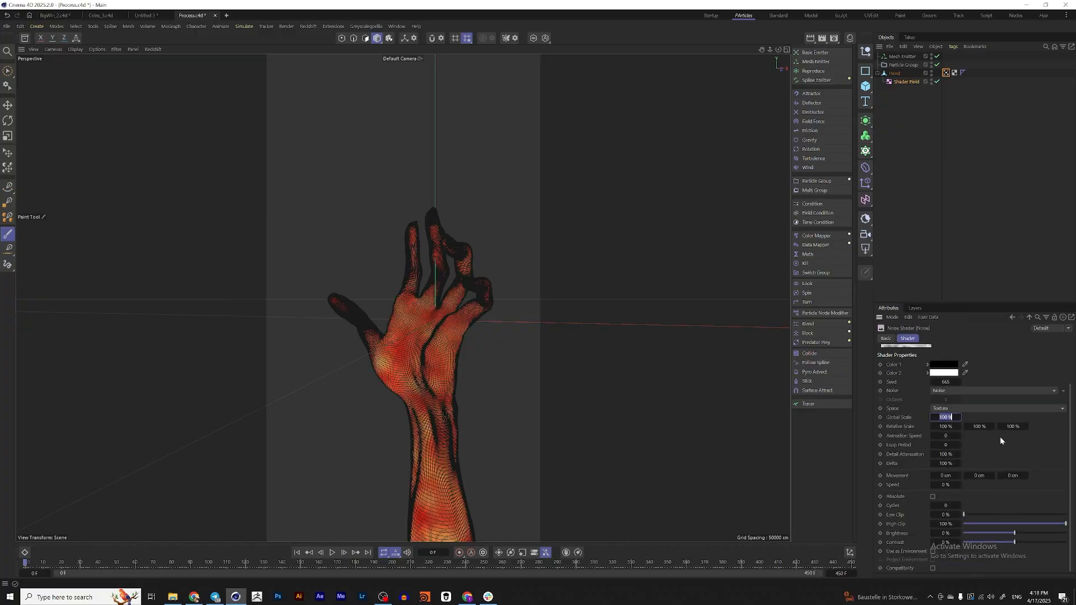
type("750")
key("Return")
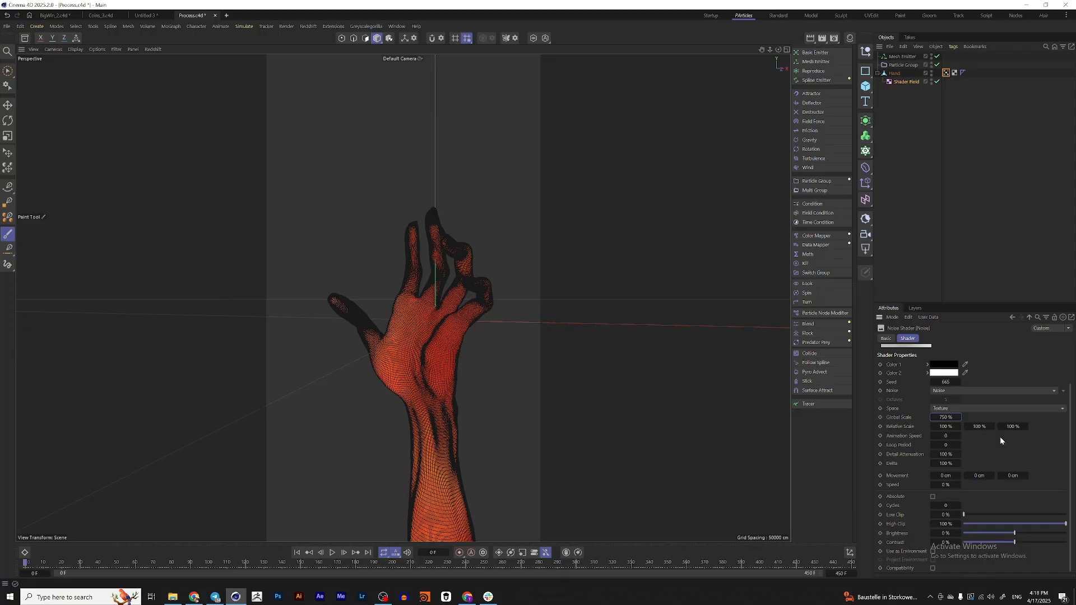
Set the noise's contrast to about 61 %, low clip to 18 %, high clip to 66 % and animation speed to 0.25, and preview the playback
mouse_move(1026, 543)
left_mouse_down()
mouse_move(1047, 543)
mouse_move(1061, 525)
mouse_move(1039, 526)
left_mouse_up()
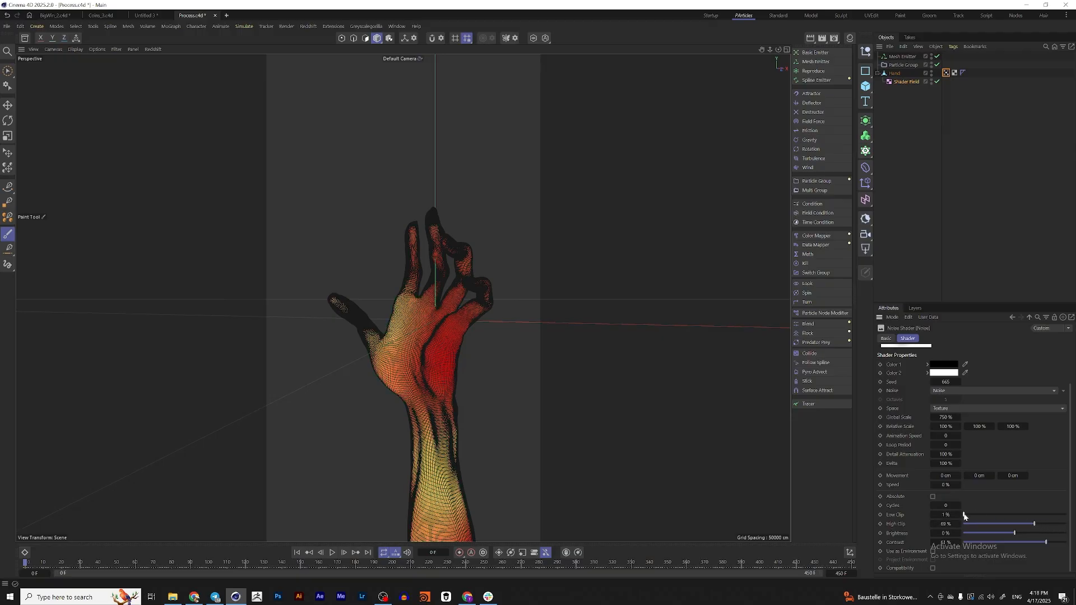
left_click_drag(965, 517, 985, 519)
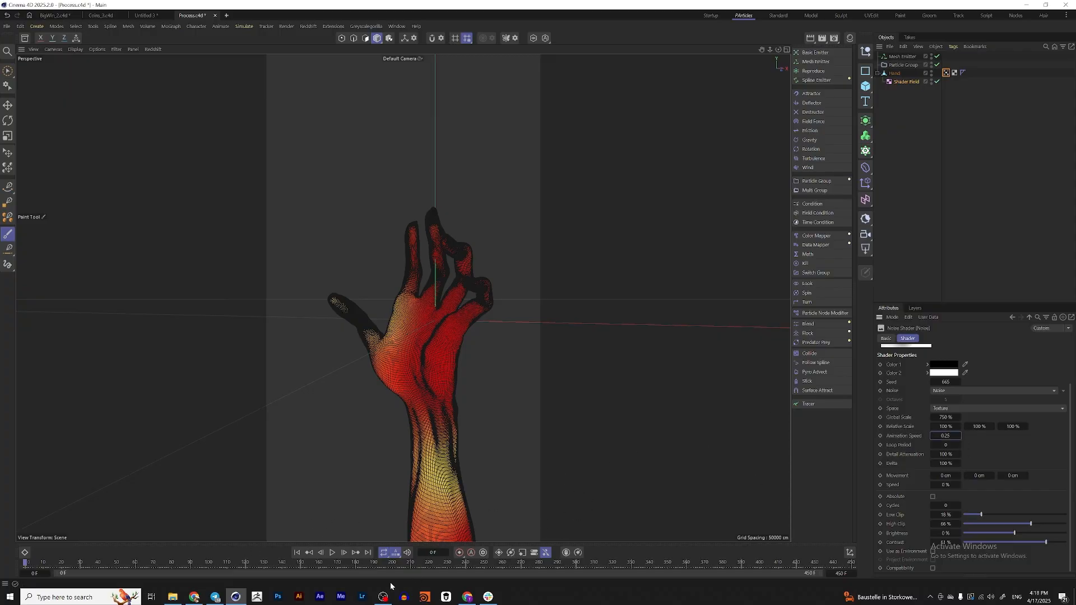
key("e")
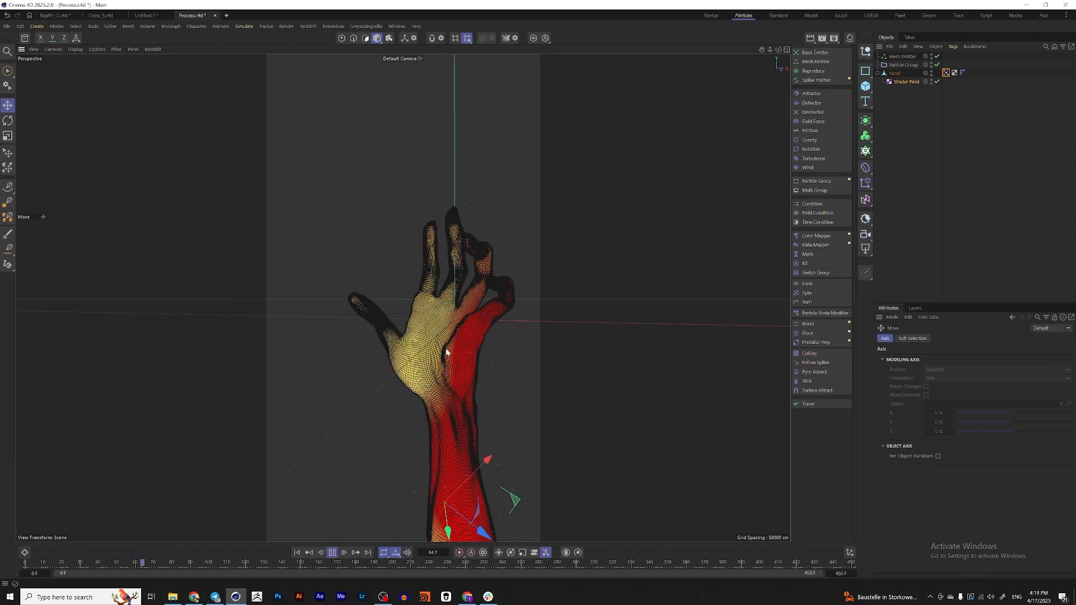
left_click(333, 553)
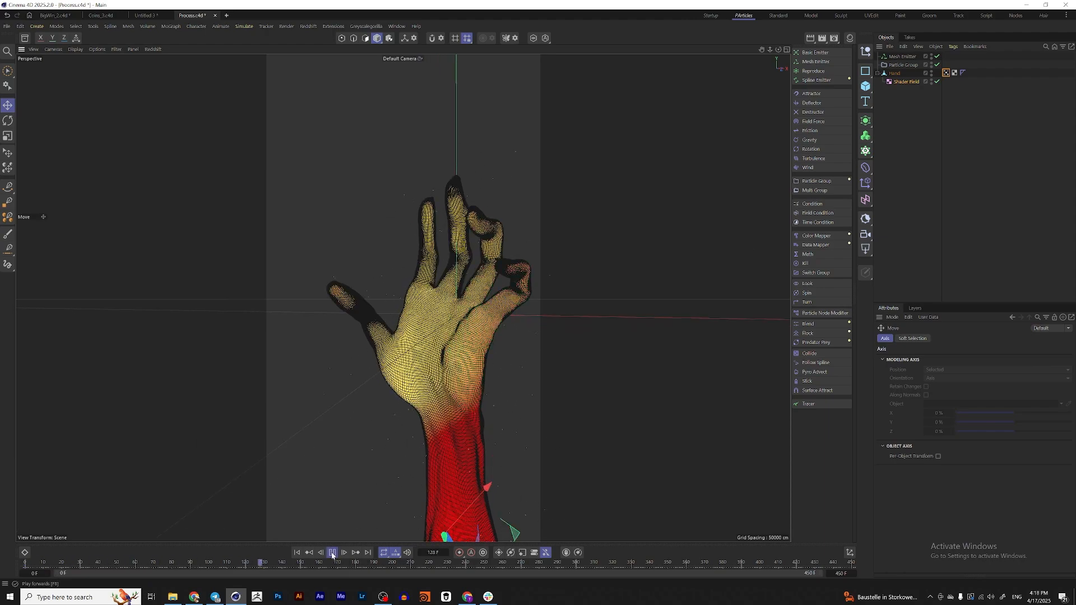
Set the Mesh Emitter's density distribution to Vertex Map
left_click(902, 56)
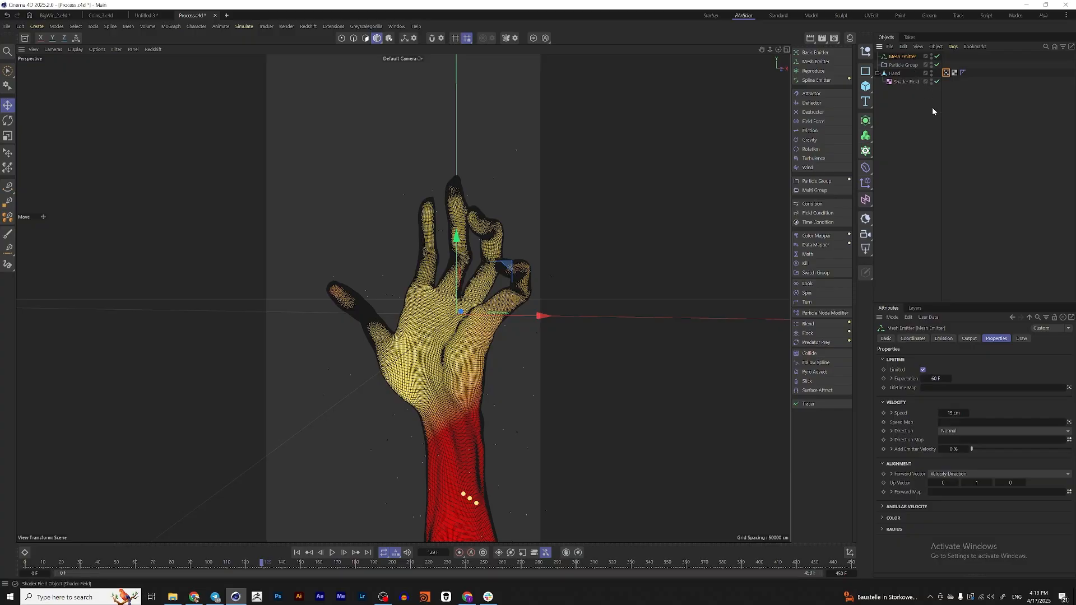
left_click(946, 339)
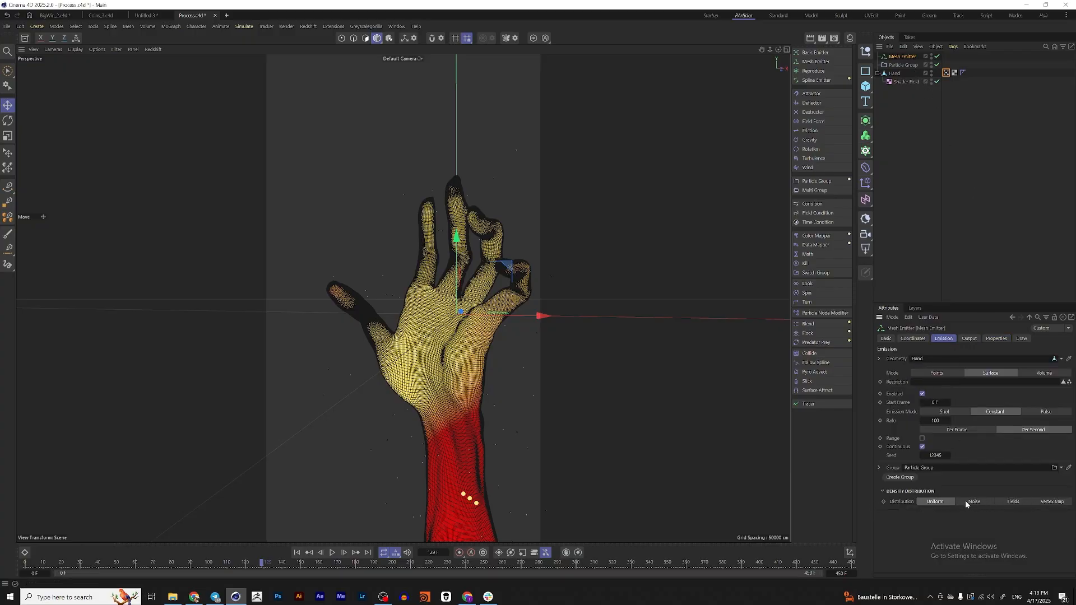
left_click(1052, 502)
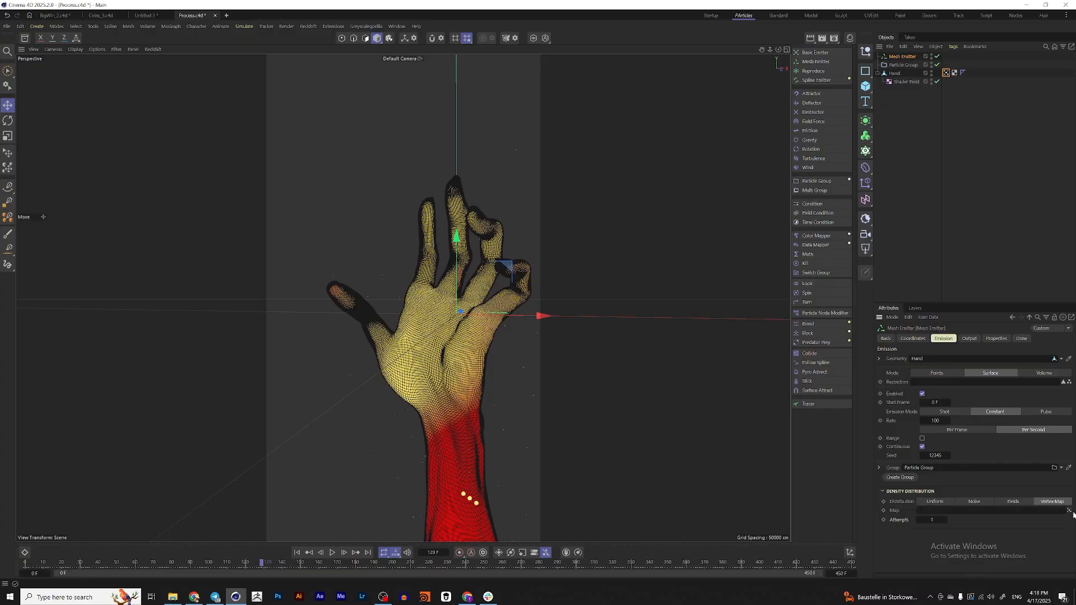
Rename the hand's vertex map tag as Particles
left_click(947, 74)
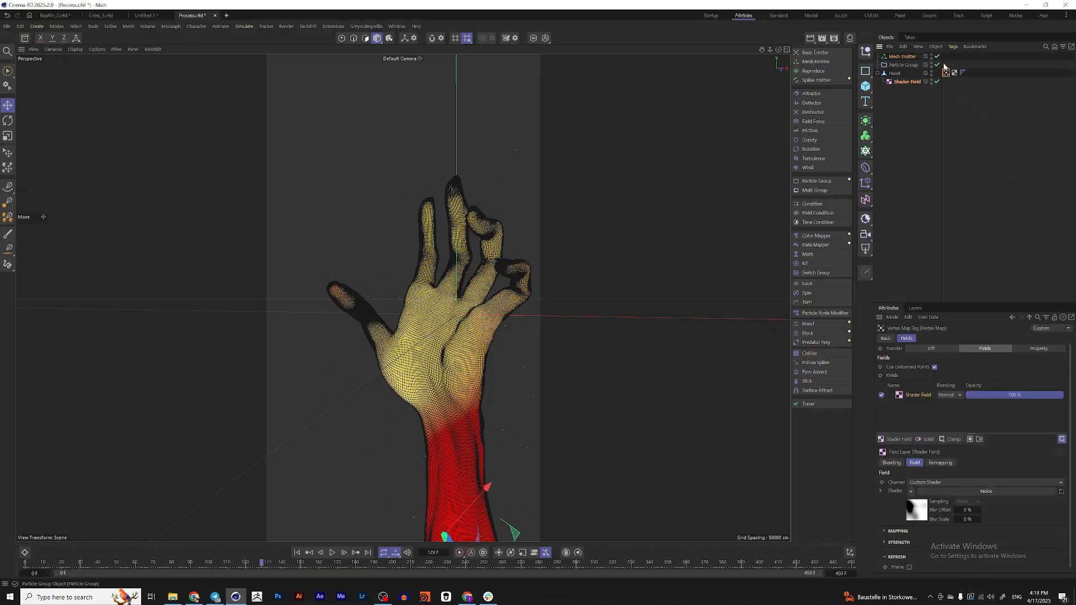
left_click(886, 339)
left_click(926, 370)
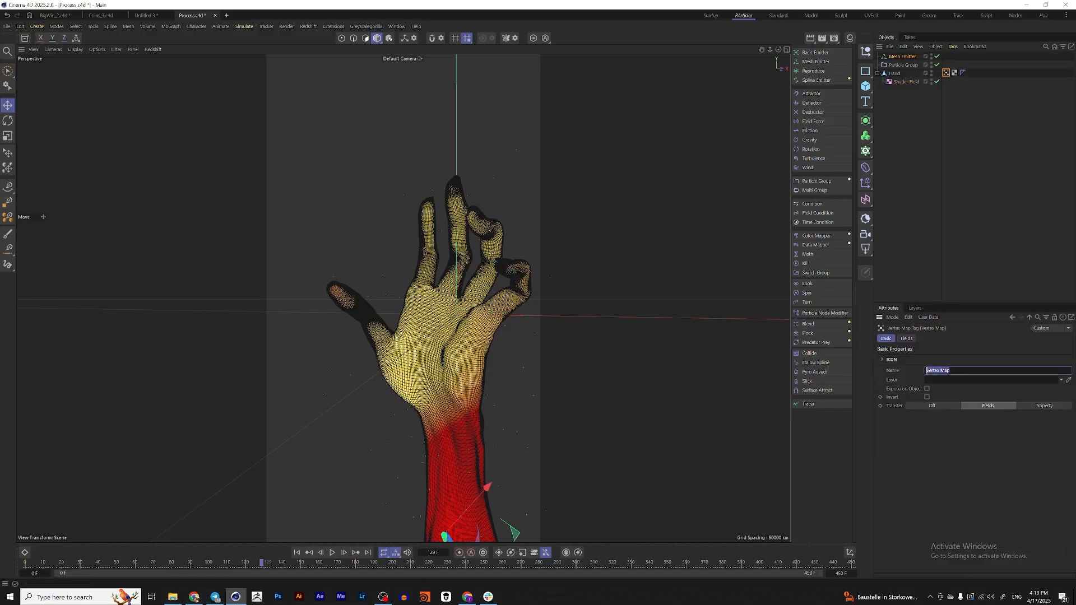
type("Particles")
key("Return")
Use the Particles vertex map as the emitter's density map and replay the simulation from the start
left_click(904, 56)
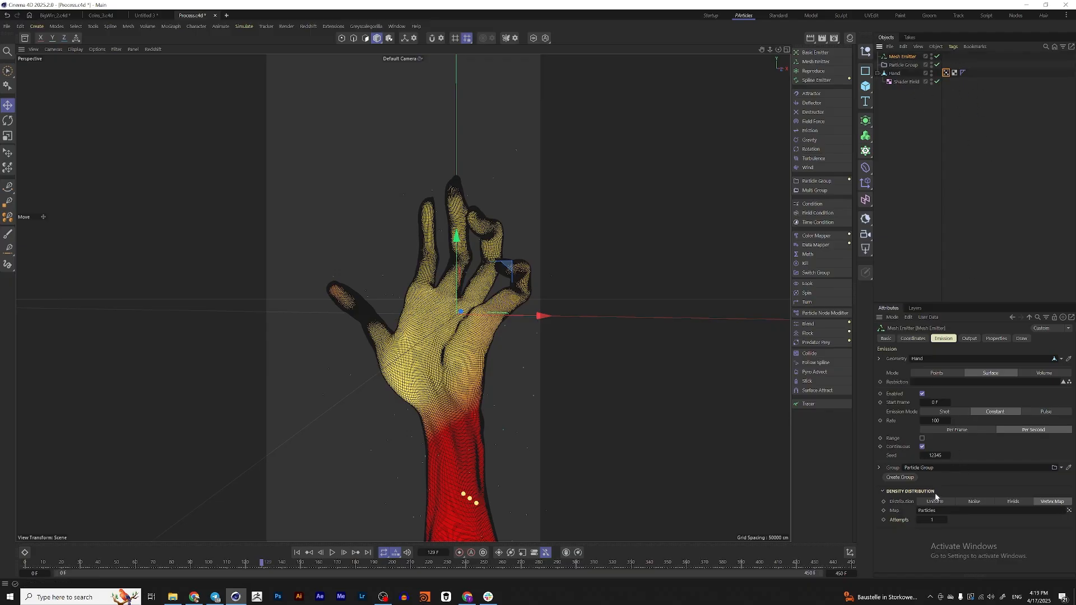
left_click(947, 73)
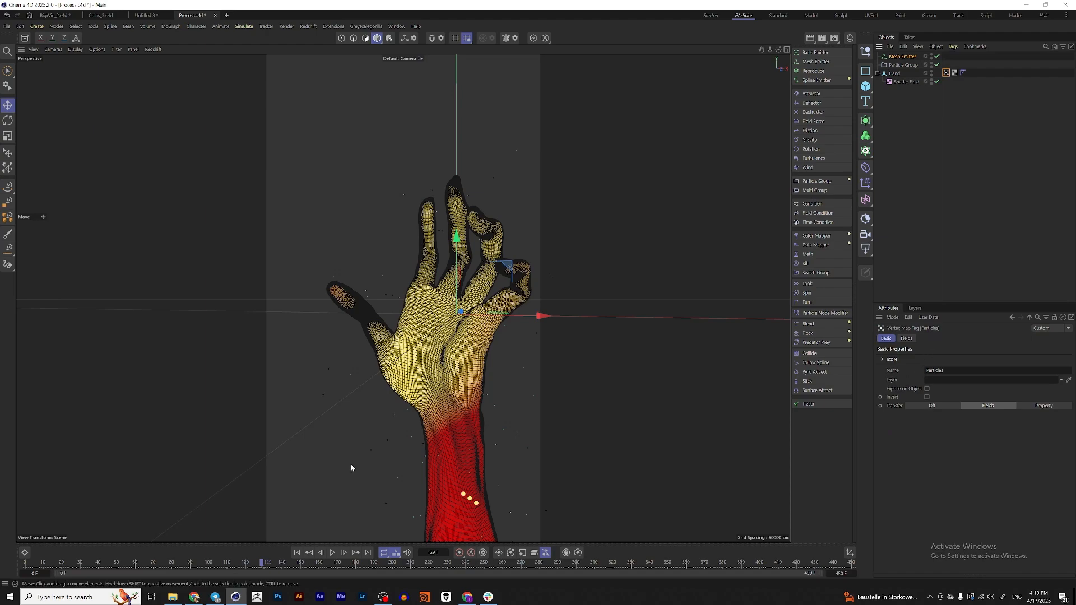
left_click(297, 553)
left_click(332, 553)
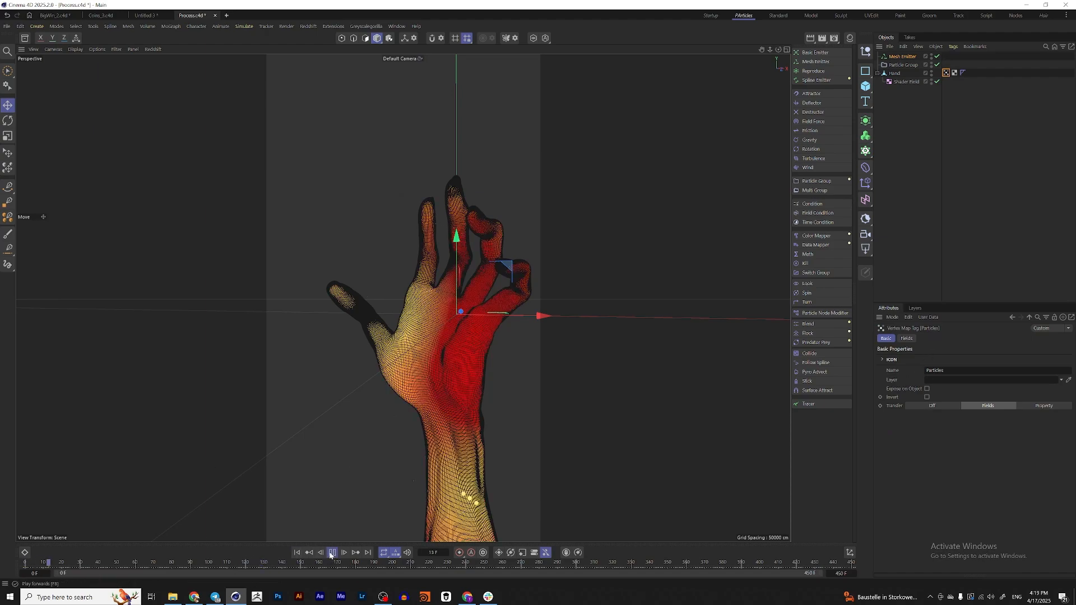
Set the Mesh Emitter's emission rate to 10000 particles per second
left_click(903, 57)
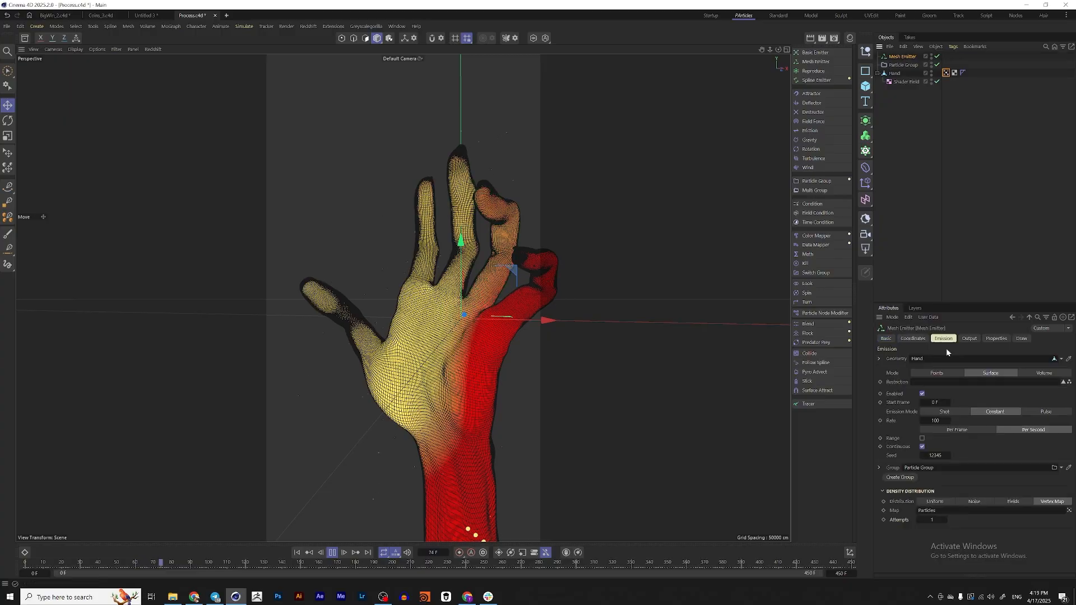
double_click(937, 421)
type("100")
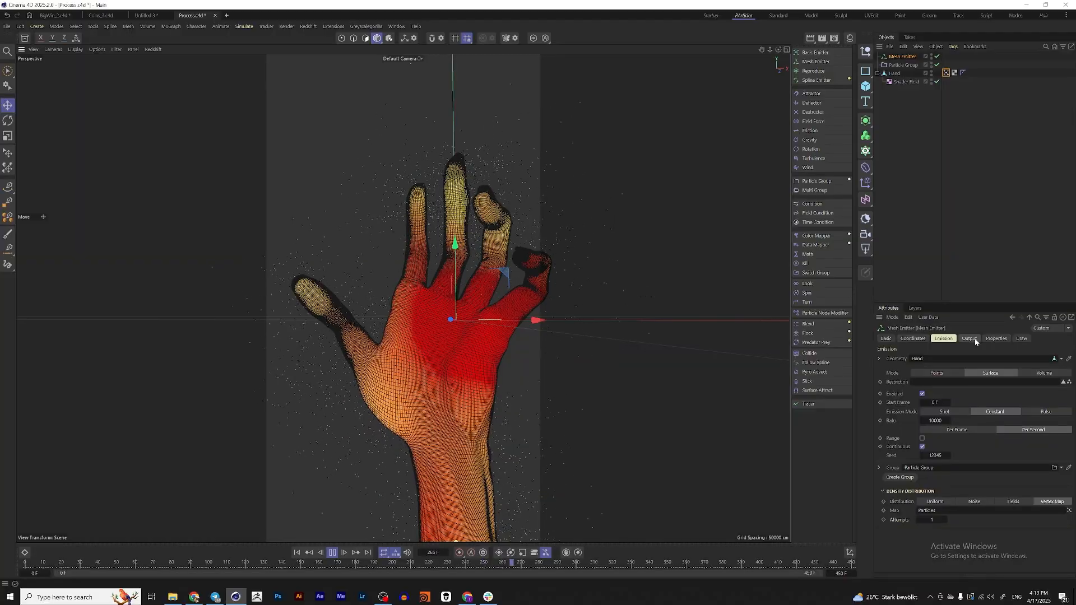
Examine the particles emitted around the hand from several angles, then stop and rewind the simulation and reframe the whole hand
left_click_drag(475, 363, 558, 285, "alt")
scroll(496, 339, "up", 5)
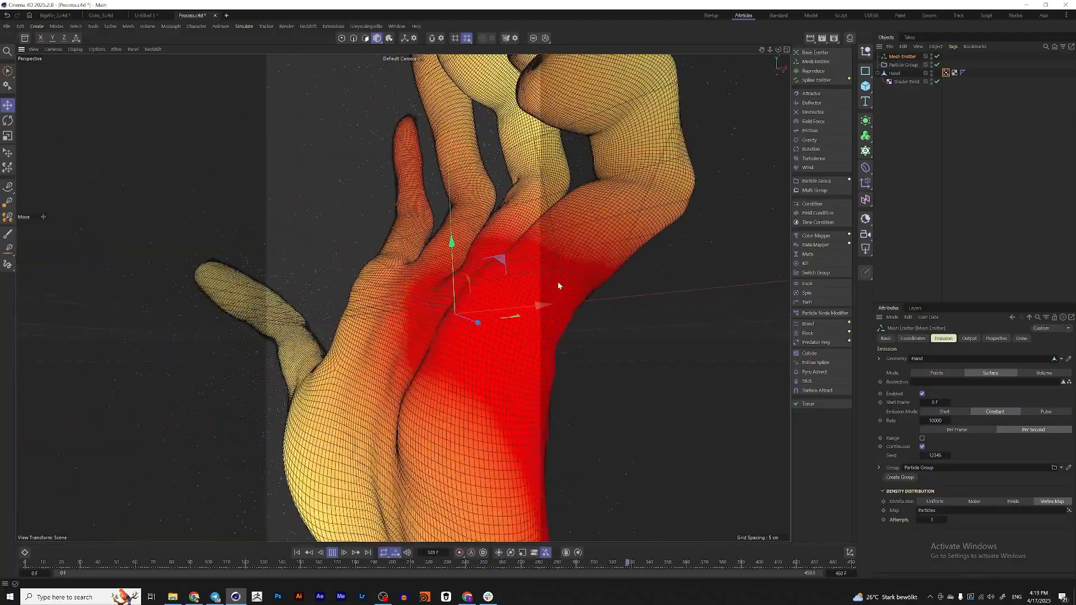
left_click_drag(474, 303, 528, 342, "alt")
scroll(467, 324, "down", 5)
scroll(474, 325, "down", 8)
scroll(498, 337, "up", 4)
scroll(425, 308, "up", 4)
left_click_drag(425, 307, 357, 311, "alt")
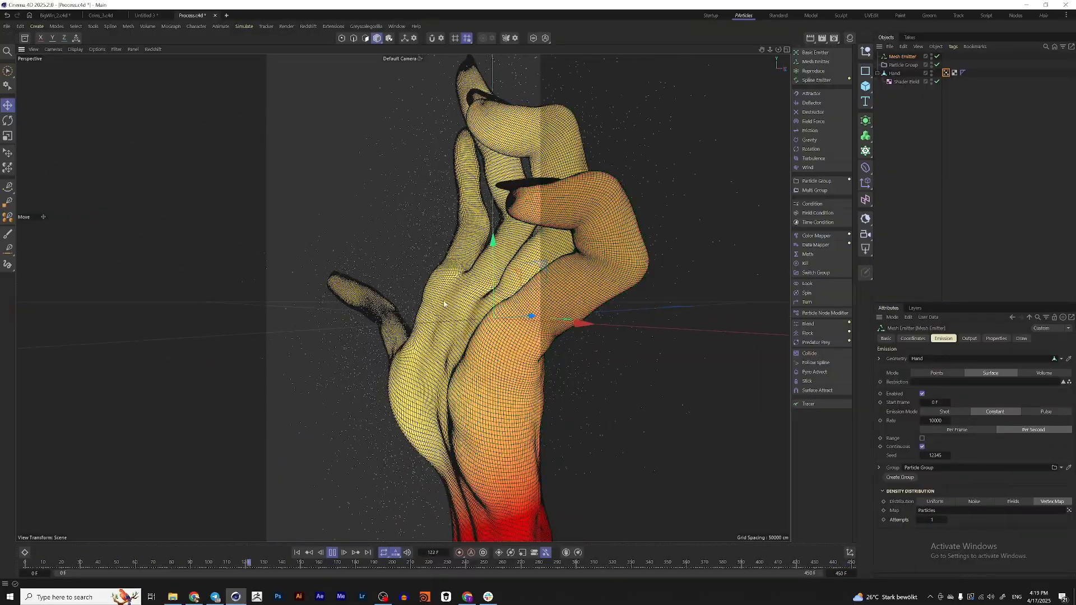
left_click_drag(455, 321, 526, 320, "alt")
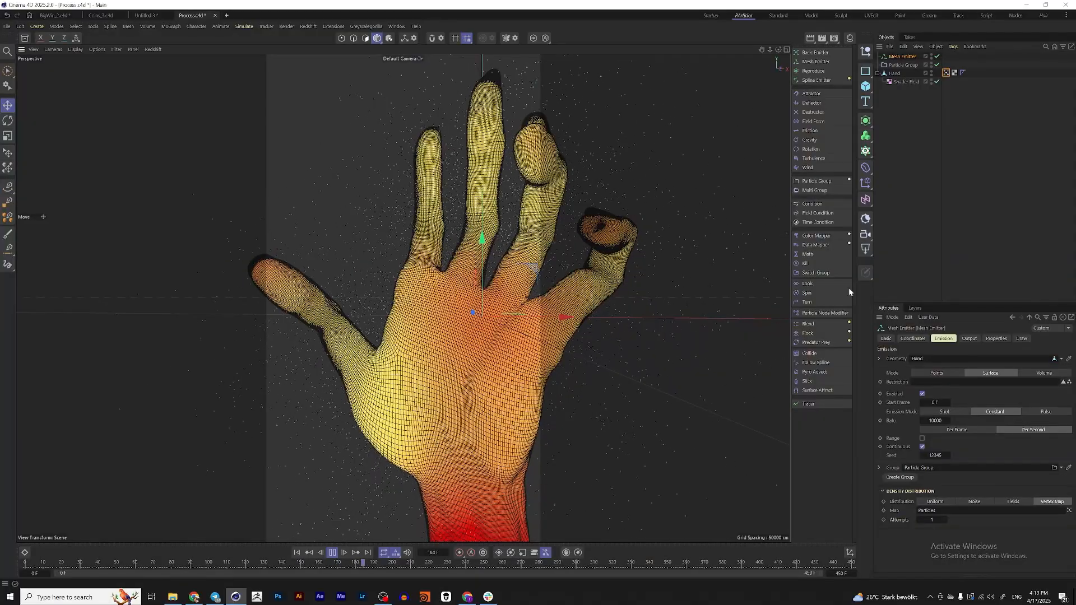
left_click(332, 552)
left_click(297, 554)
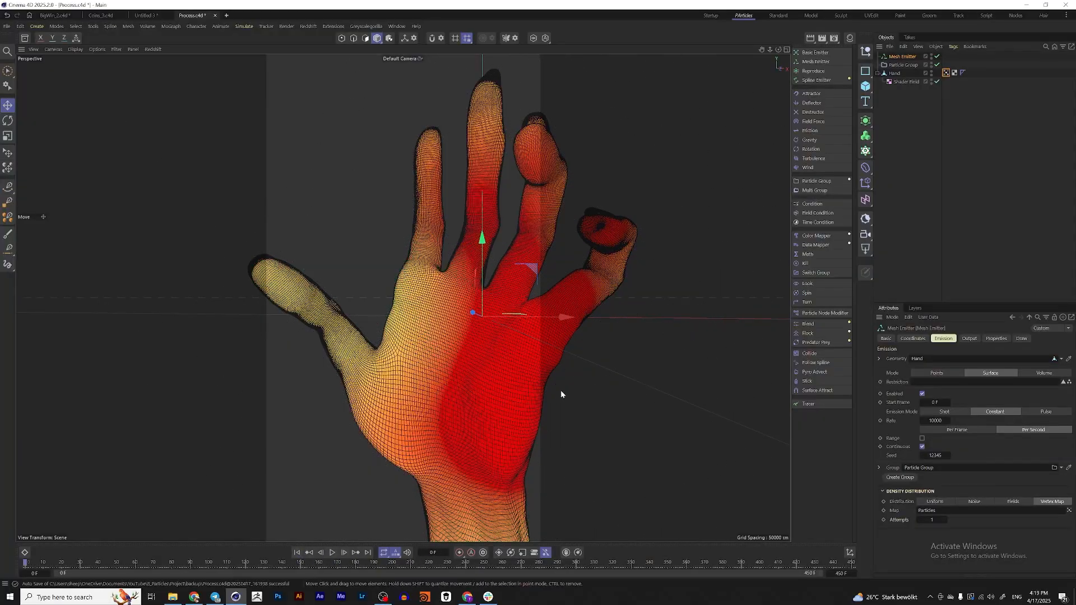
scroll(530, 313, "down", 5)
middle_click_drag(520, 307, 479, 325, "alt")
left_click_drag(480, 325, 478, 344, "alt")
middle_click_drag(479, 344, 460, 326, "alt")
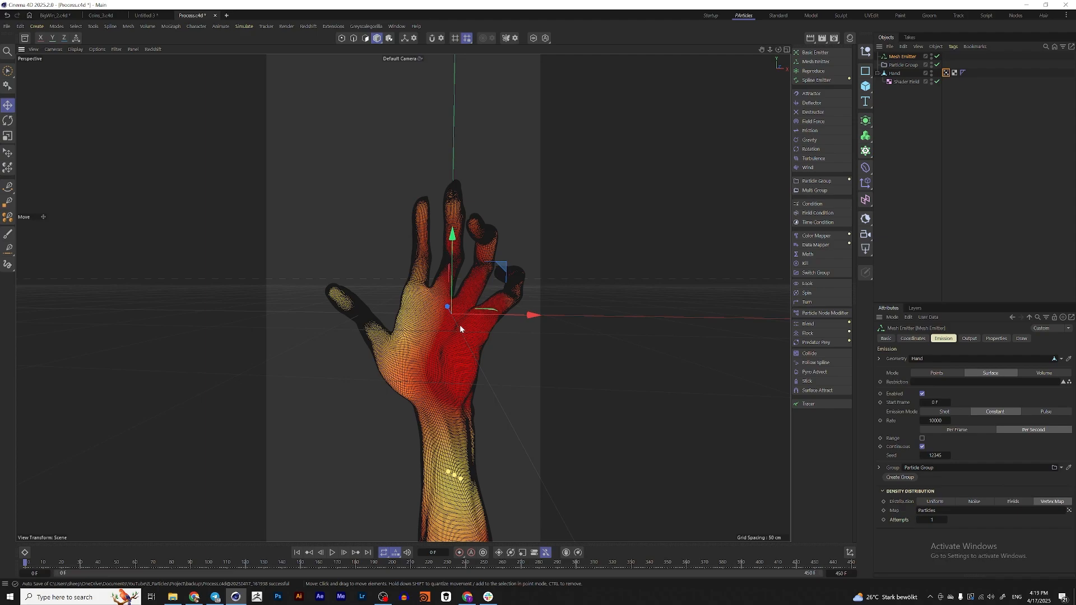
Set the Shader Field noise's global scale to 500 %, low clip to 32 % and high clip to 71 %
left_click(964, 73)
left_click(902, 83)
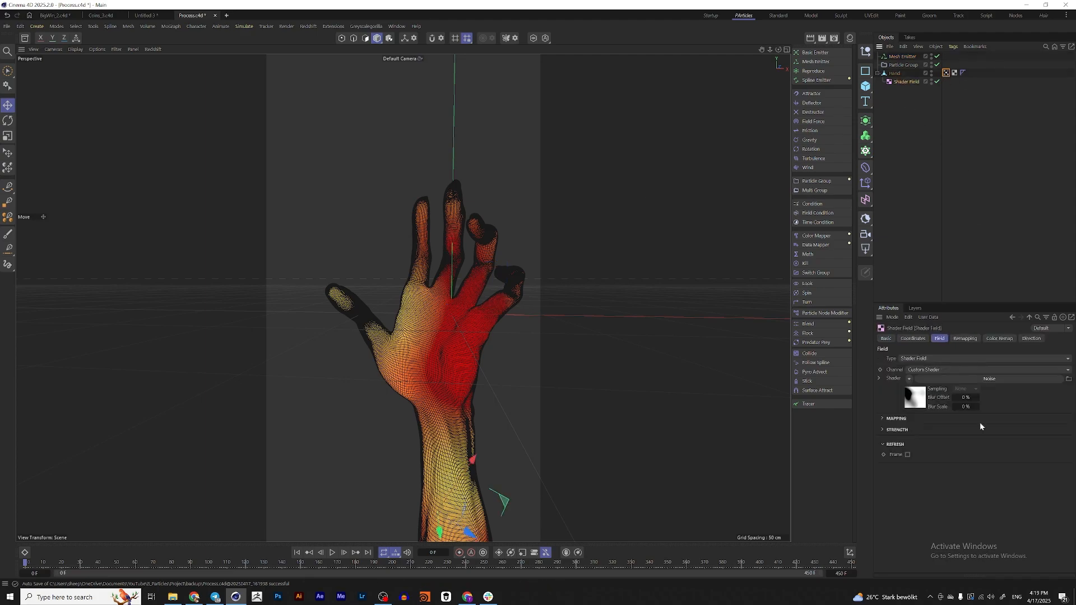
left_click(923, 401)
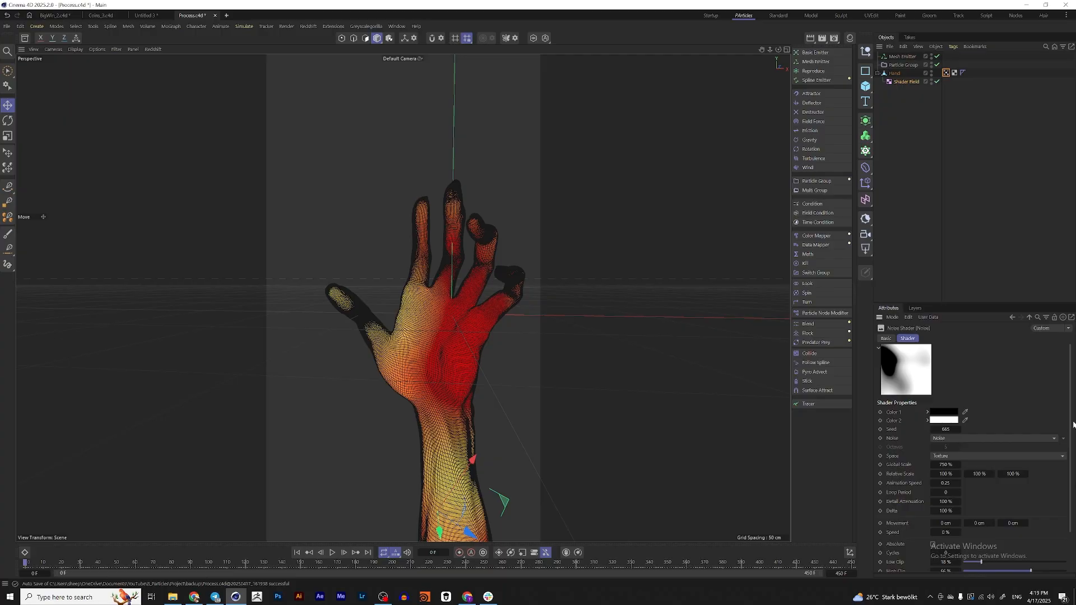
scroll(1074, 485, "down", 2)
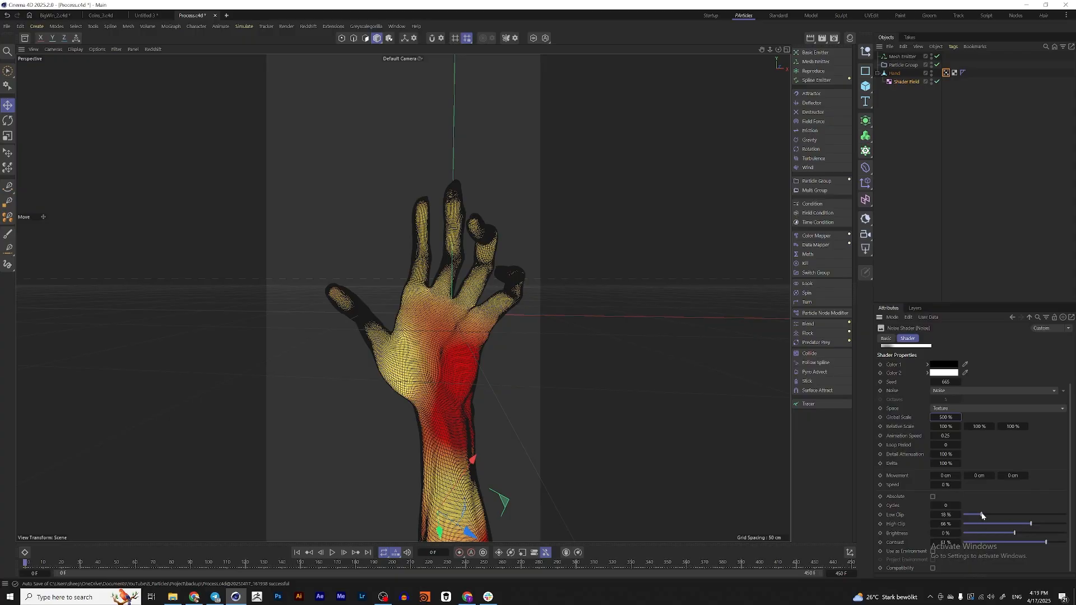
left_click_drag(982, 516, 1035, 525)
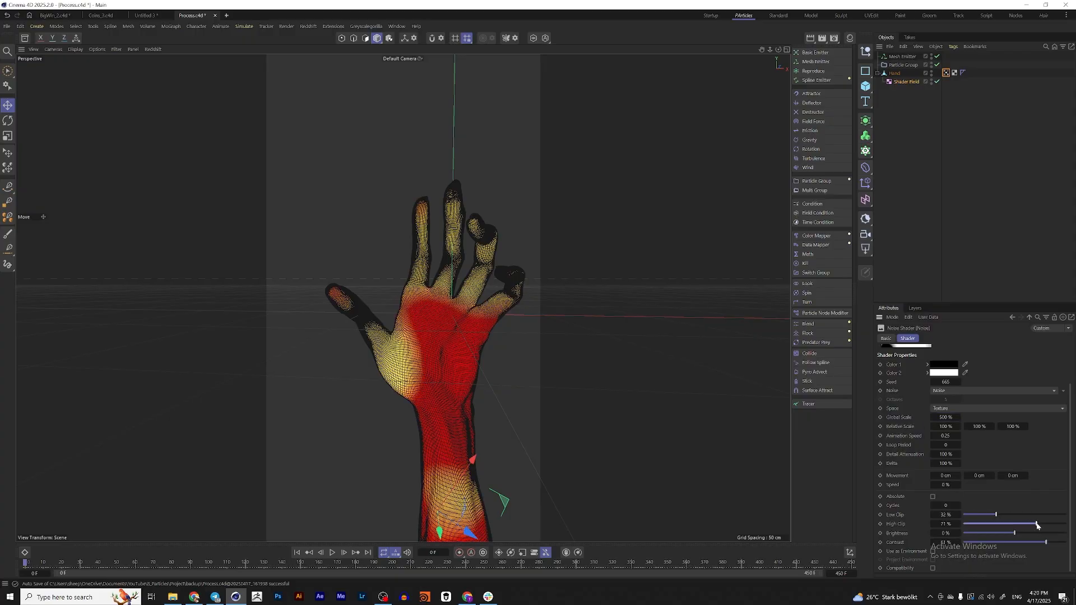
Step the noise seed up to 669, previewing the emission in between, and return to the first frame
left_click(959, 383)
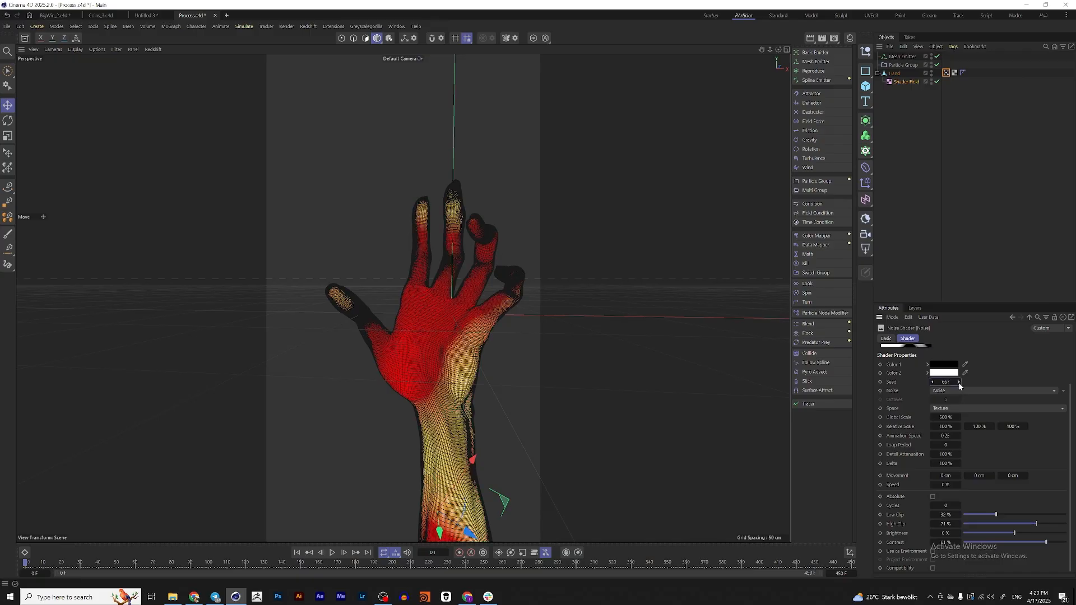
left_click(959, 383)
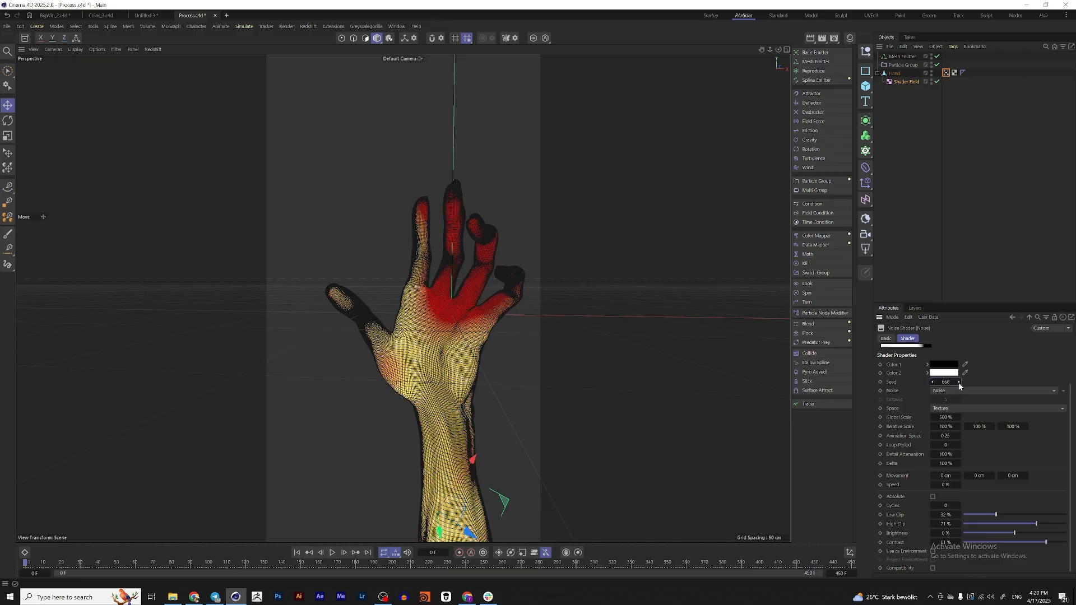
left_click(332, 553)
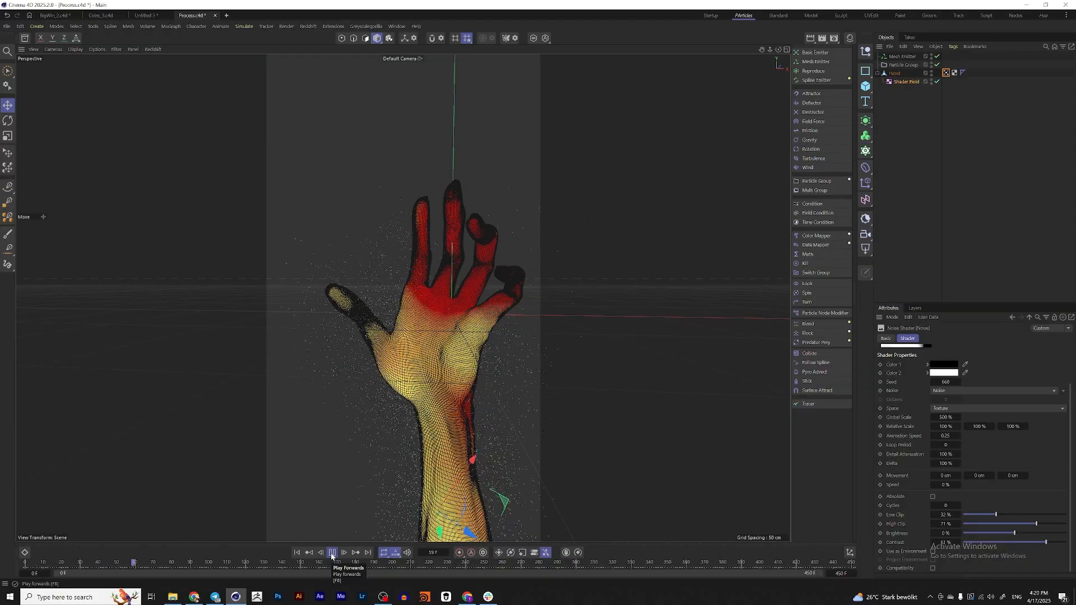
left_click(332, 553)
left_click(959, 382)
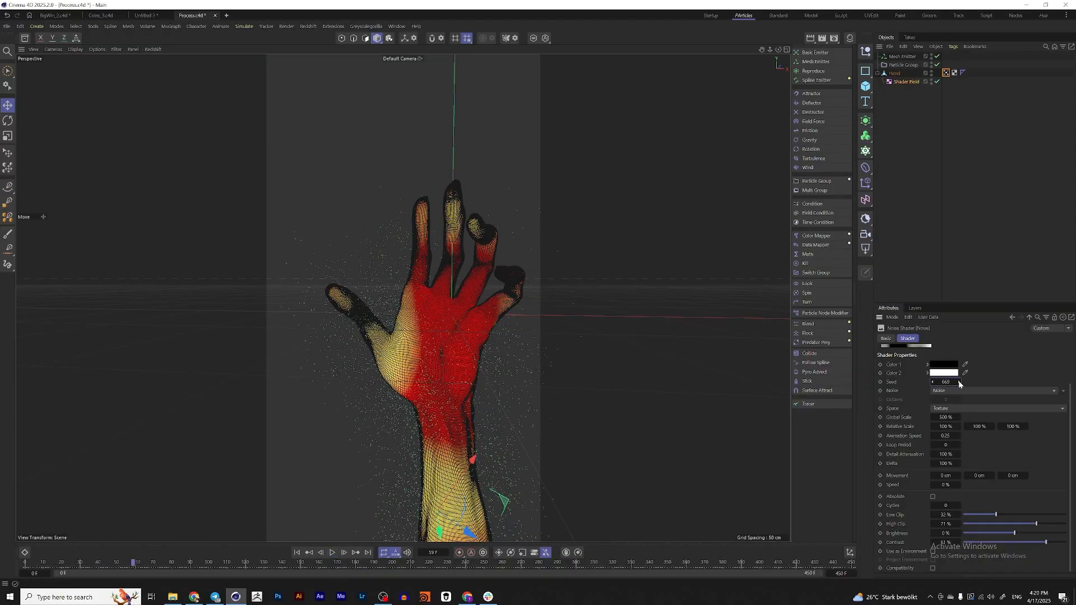
left_click(297, 552)
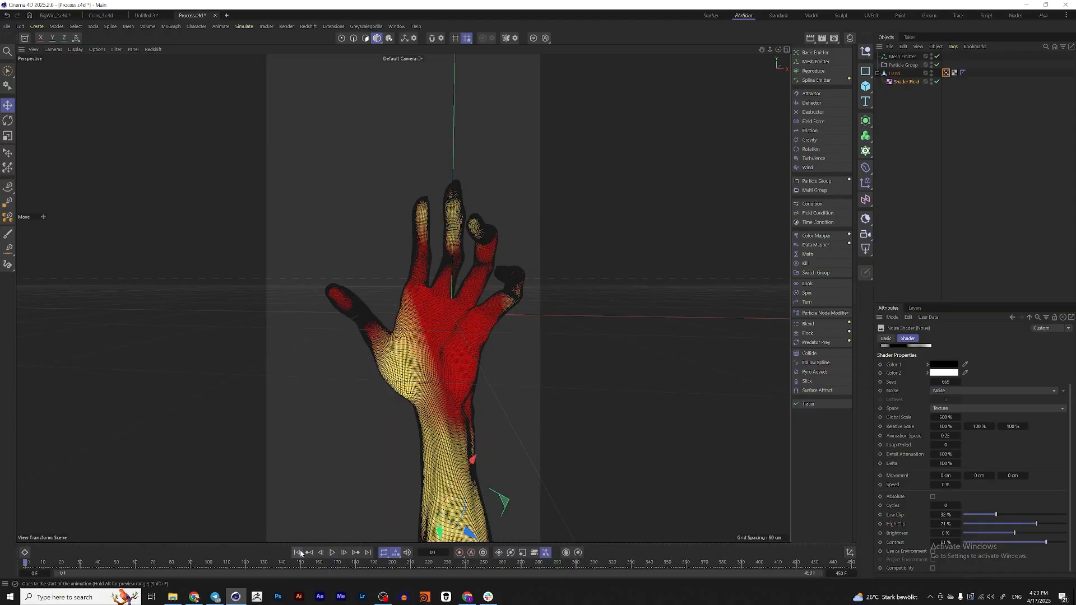
Add a Linear Field to the hand's vertex map and move it out of the Hand hierarchy
scroll(474, 270, "up", 4)
left_click_drag(457, 300, 442, 179, "alt")
scroll(442, 226, "down", 4)
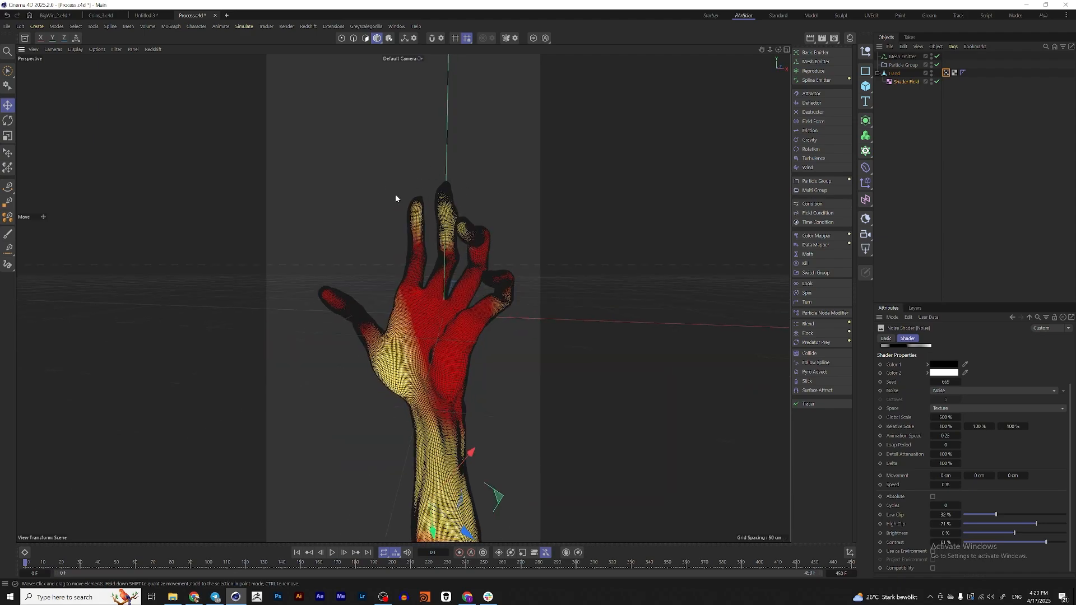
left_click(946, 73)
left_click(907, 338)
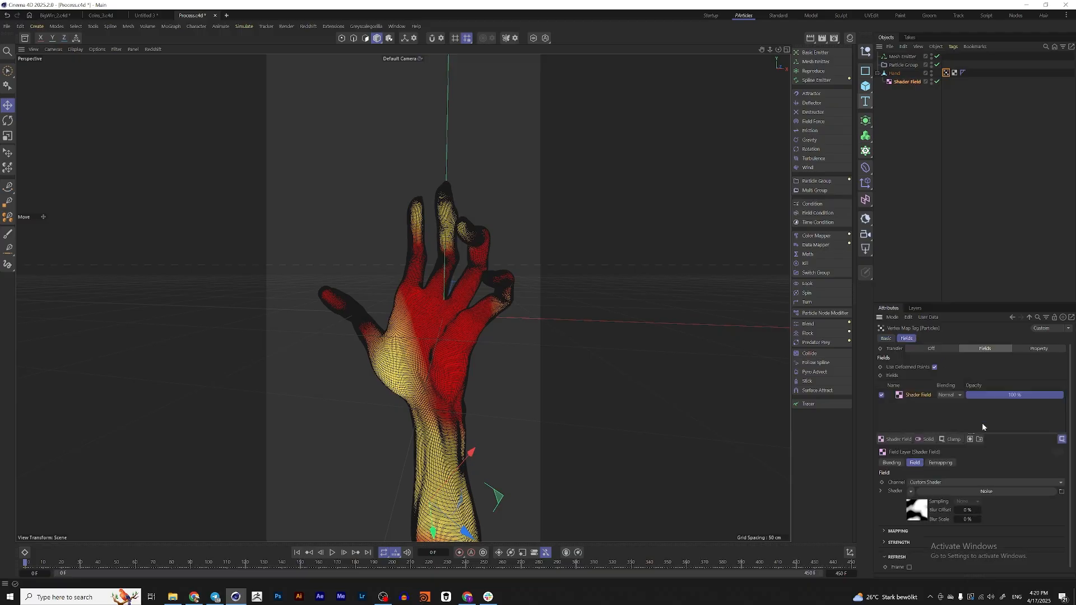
left_click(904, 441)
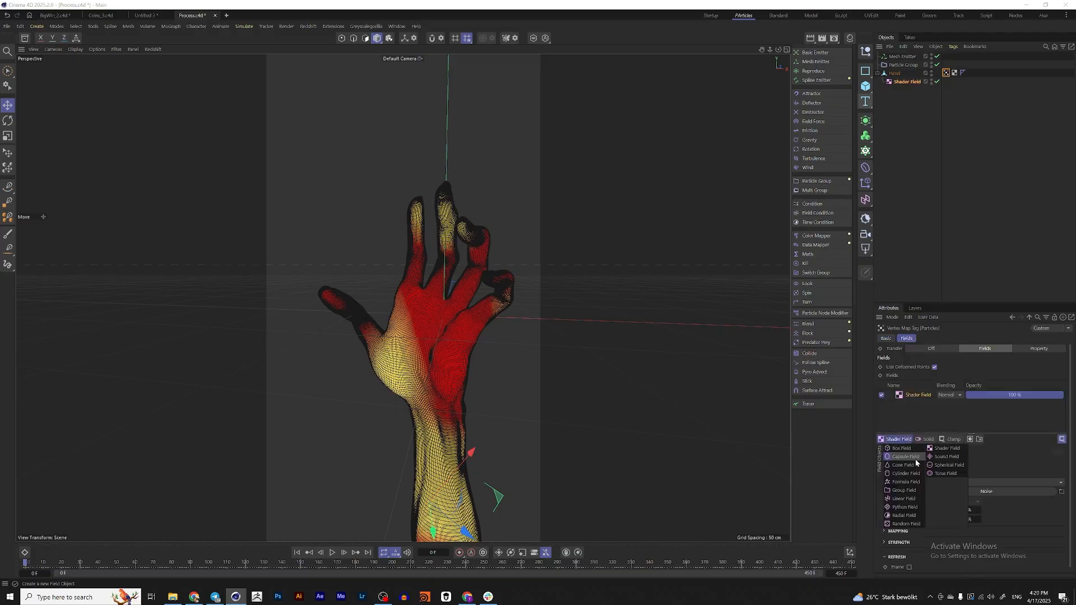
left_click(905, 500)
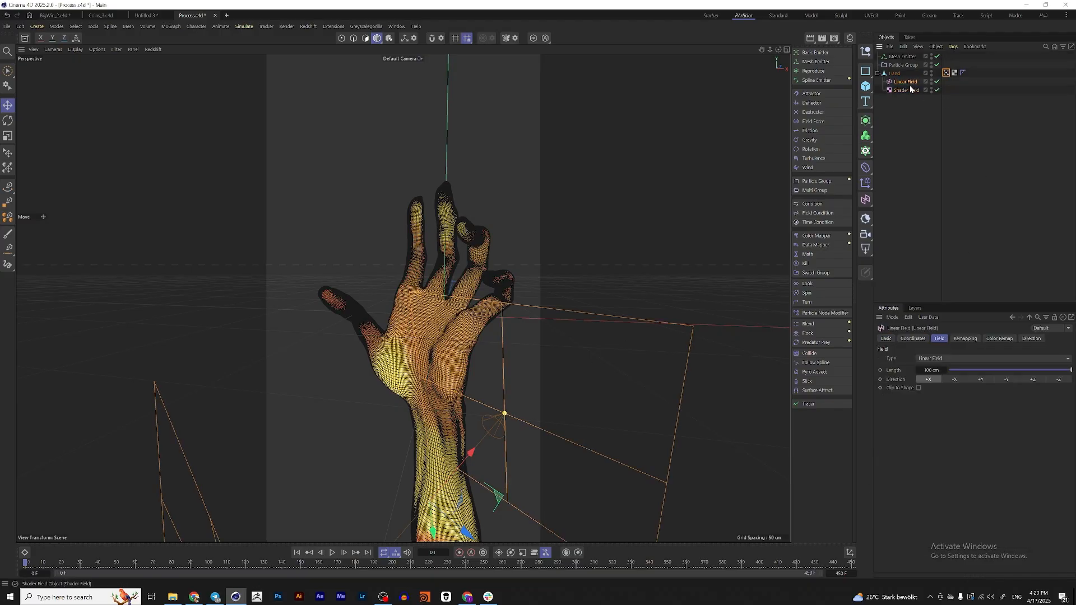
left_click_drag(910, 111, 911, 114)
Reset the Linear Field's X, Y and Z positions and its heading, pitch and bank rotations to 0
left_click_drag(560, 280, 505, 314, "alt")
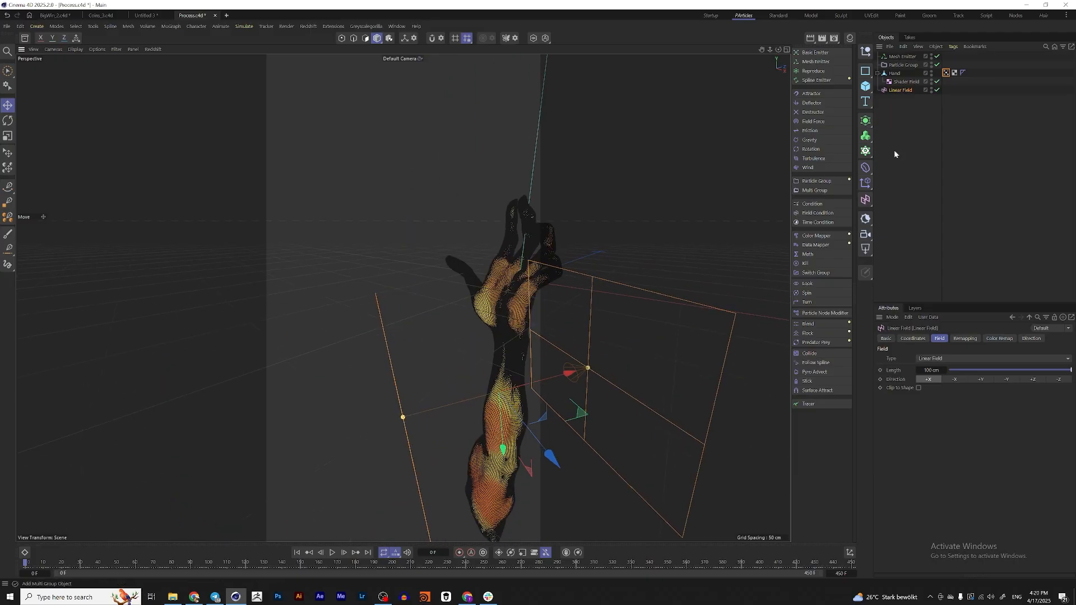
left_click(913, 338)
type("0")
key("Tab")
type("0")
key("Tab")
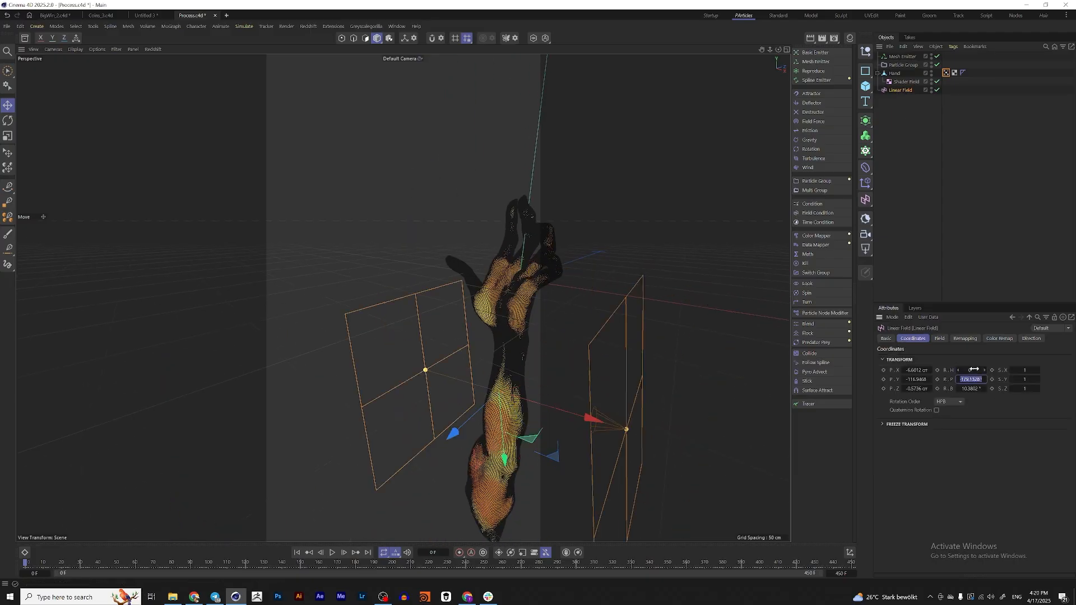
type("0")
double_click(921, 368)
type("0")
key("Tab")
type("0")
key("Tab")
type("0")
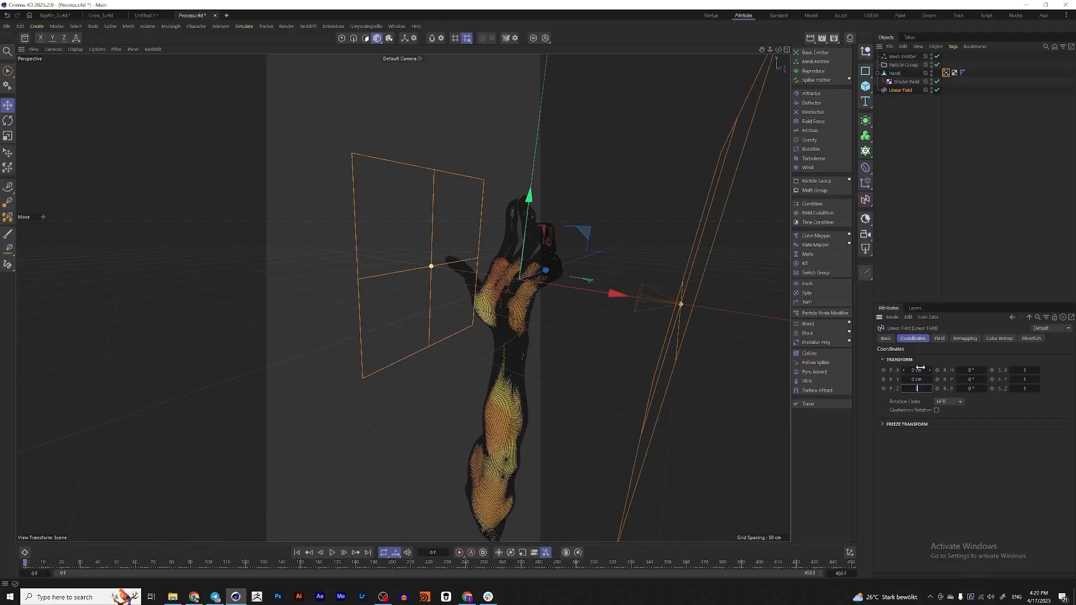
key("Return")
Rotate the Linear Field upright and set its bank rotation to exactly -90°
key("r")
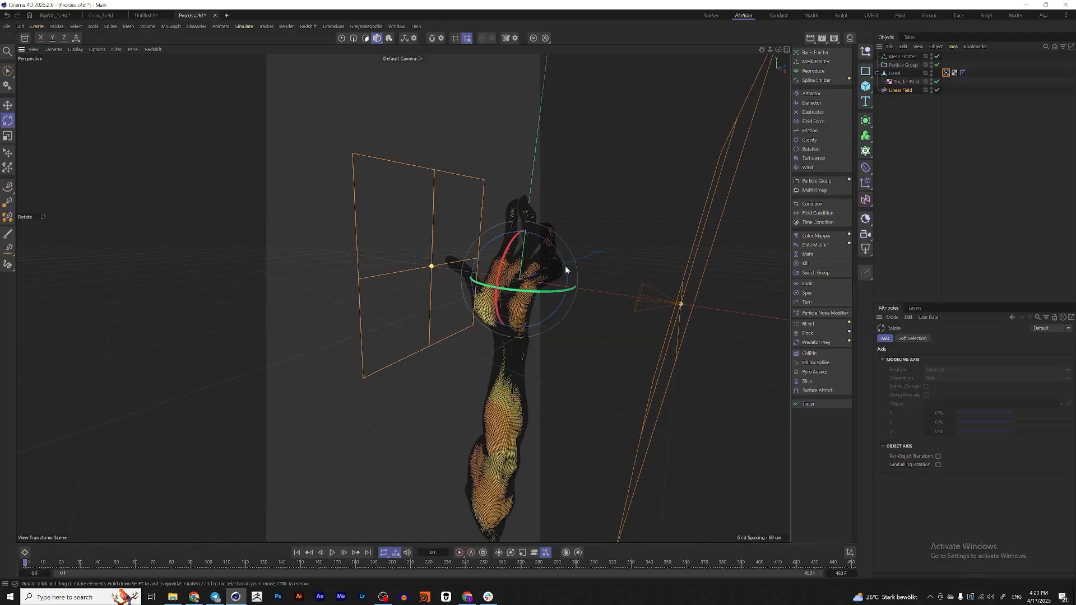
left_click_drag(565, 270, 489, 245)
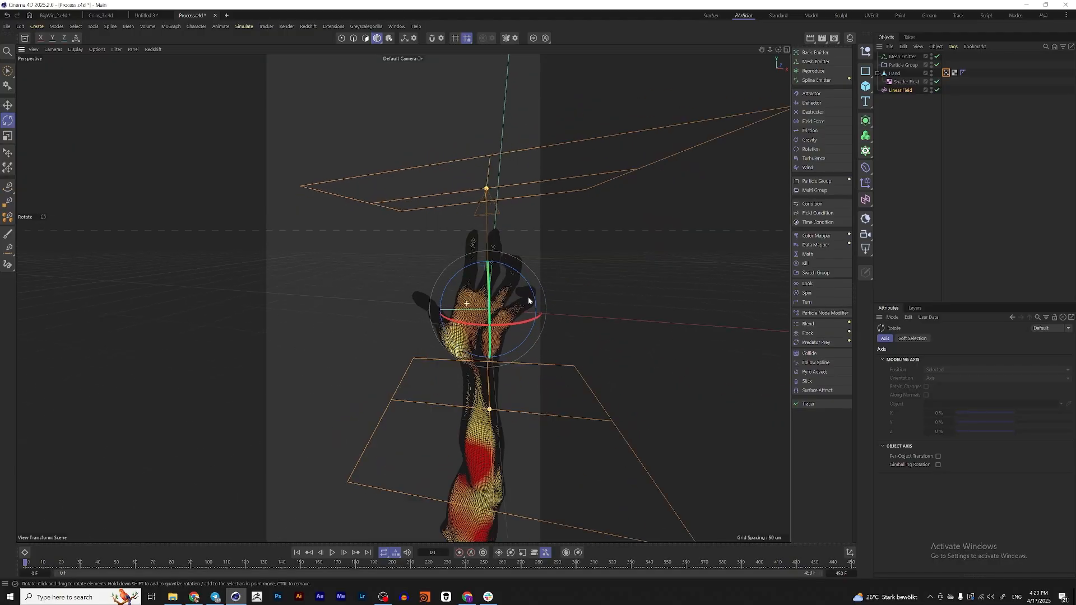
left_click_drag(529, 298, 527, 286, "alt")
left_click(903, 91)
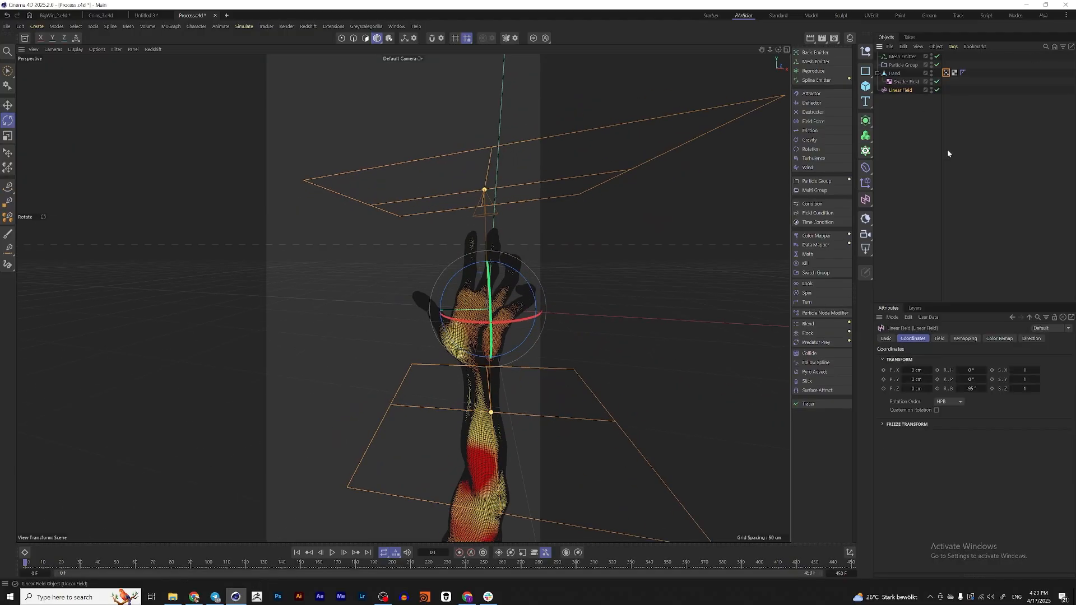
left_click(975, 390)
type("-90")
key("Return")
Set the Linear Field's blending mode to Subtract in the hand's vertex map
left_click(947, 74)
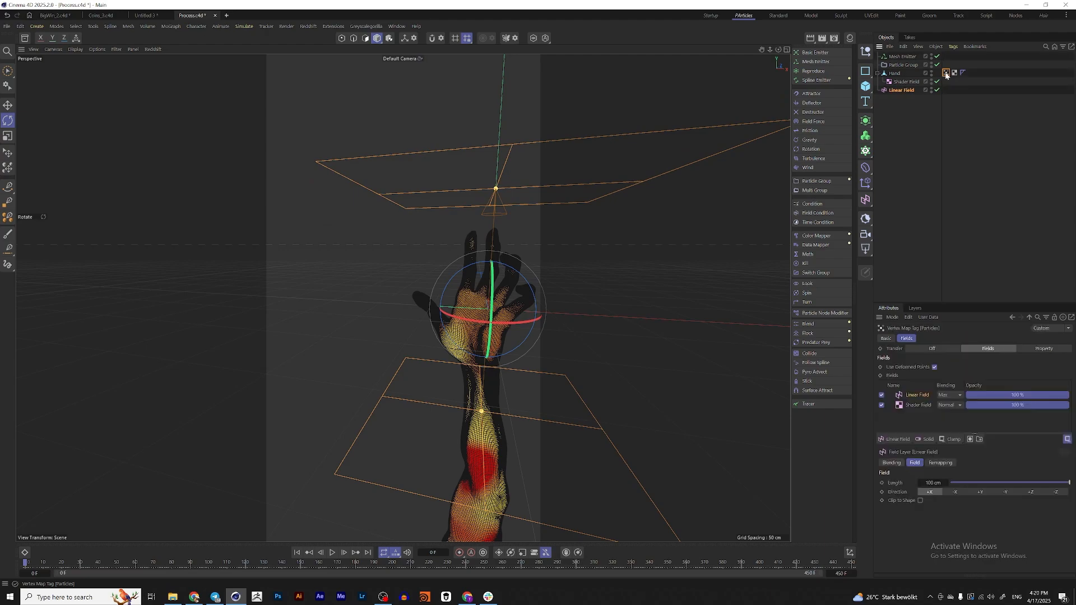
left_click(944, 396)
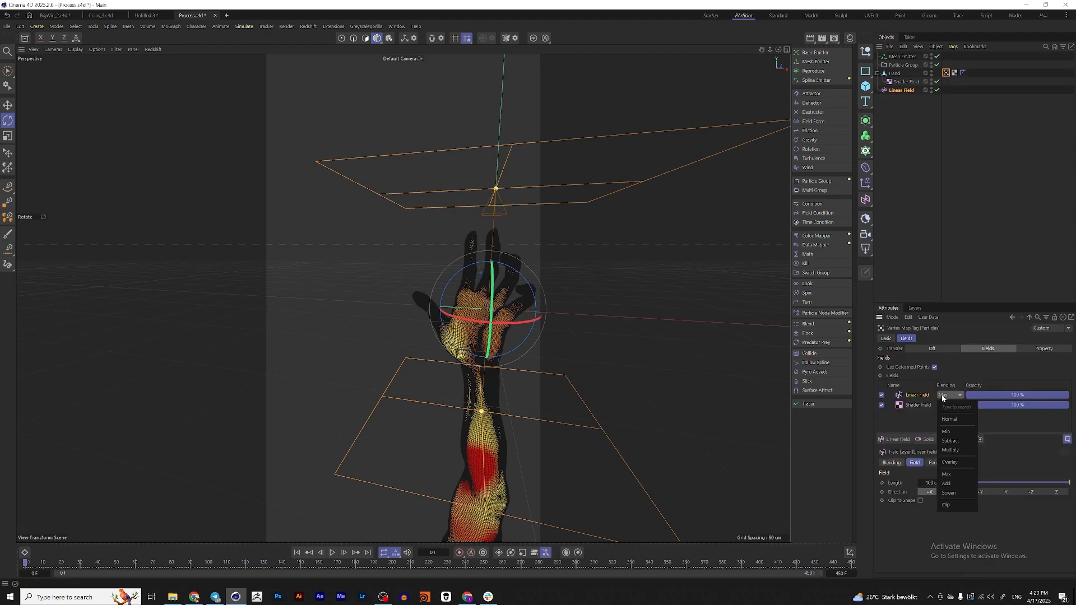
left_click(959, 441)
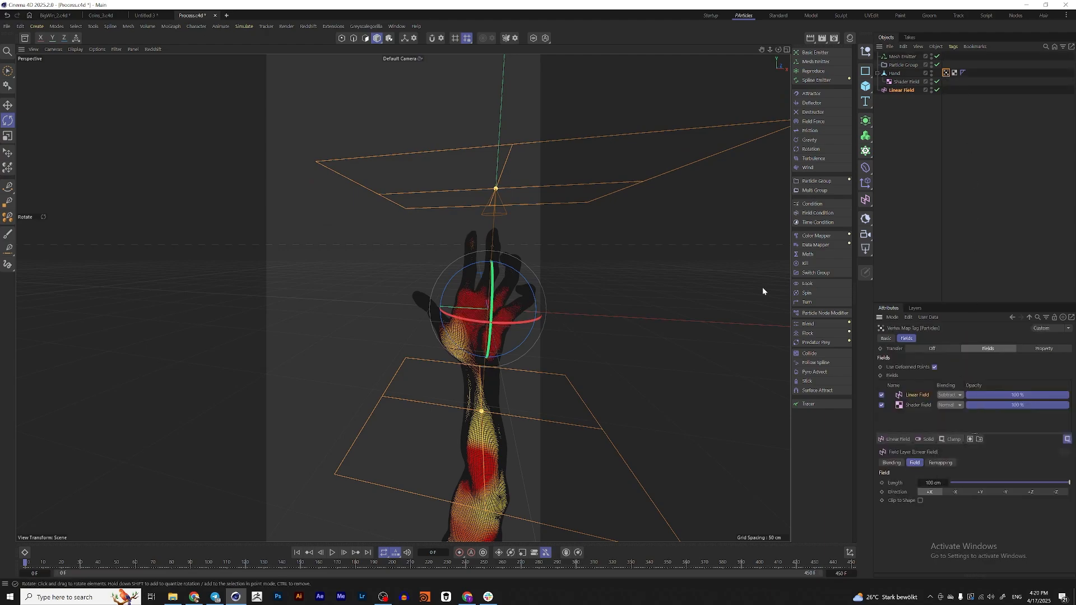
Shorten the Linear Field to about 25 cm and raise it to about 6 cm in Y
left_click_drag(495, 189, 492, 280)
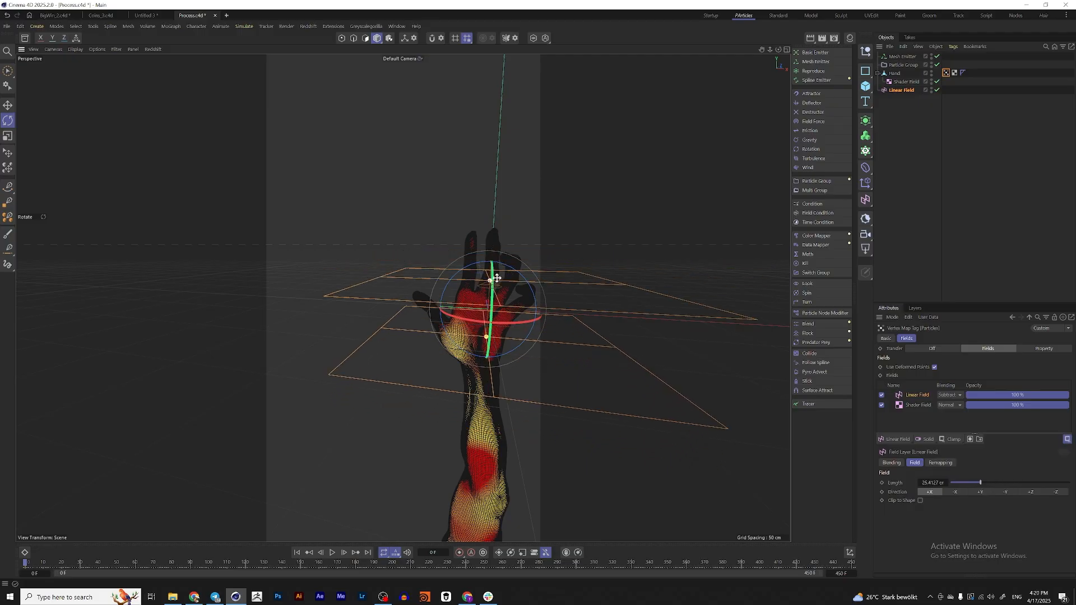
middle_click_drag(491, 301, 482, 277, "alt")
scroll(468, 279, "up", 3)
key("e")
mouse_move(475, 193)
left_mouse_down()
mouse_move(472, 258)
mouse_move(474, 107)
mouse_move(472, 263)
mouse_move(473, 75)
mouse_move(472, 260)
mouse_move(473, 108)
mouse_move(473, 183)
left_mouse_up()
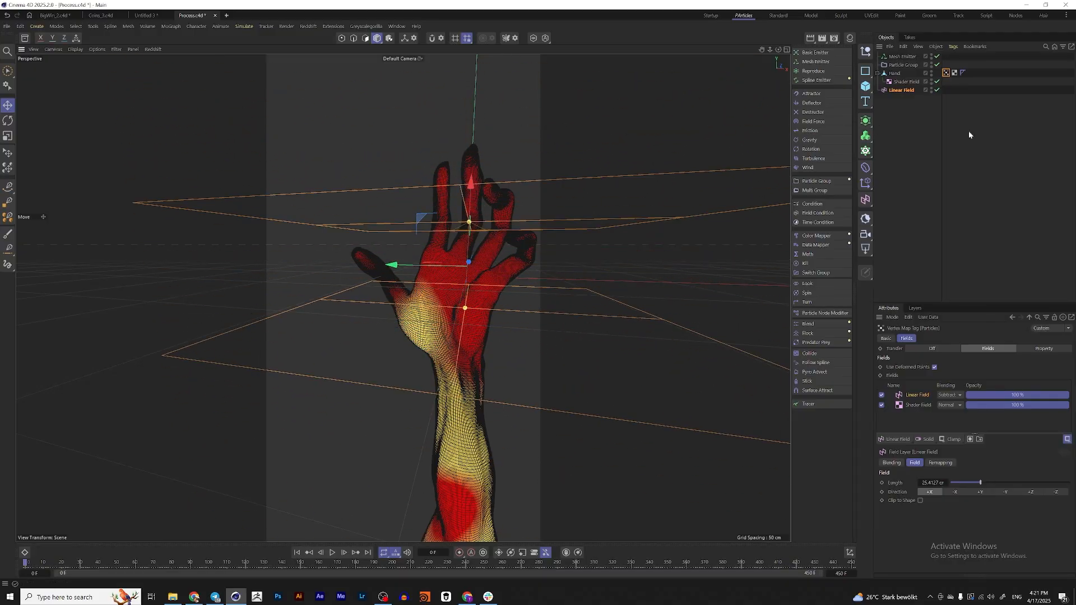
Reverse the Linear Field's direction to -X and lower the field across the palm
left_click(902, 90)
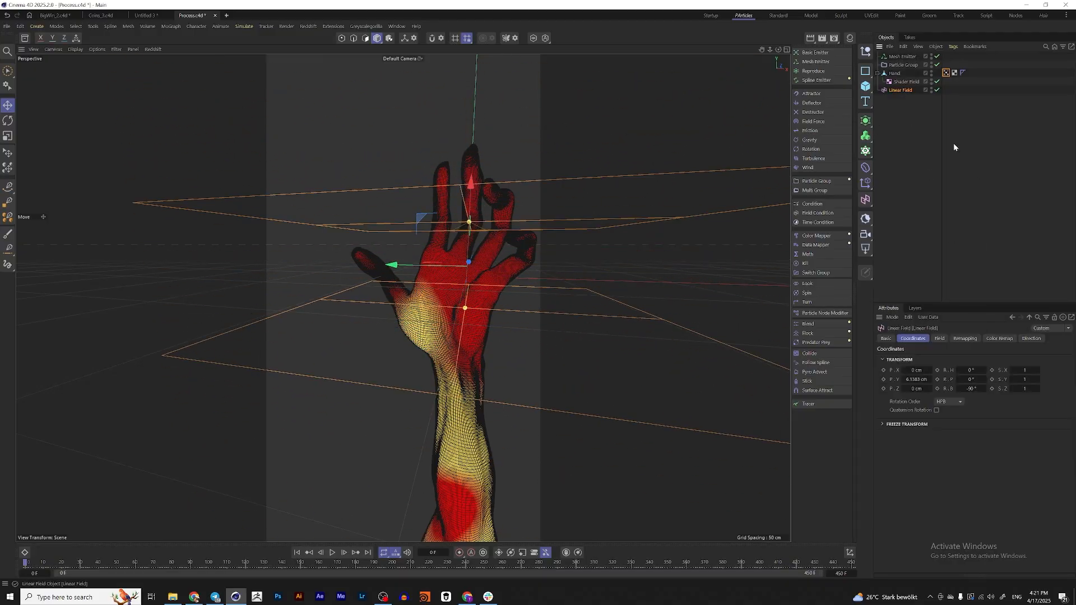
left_click(964, 339)
left_click(941, 339)
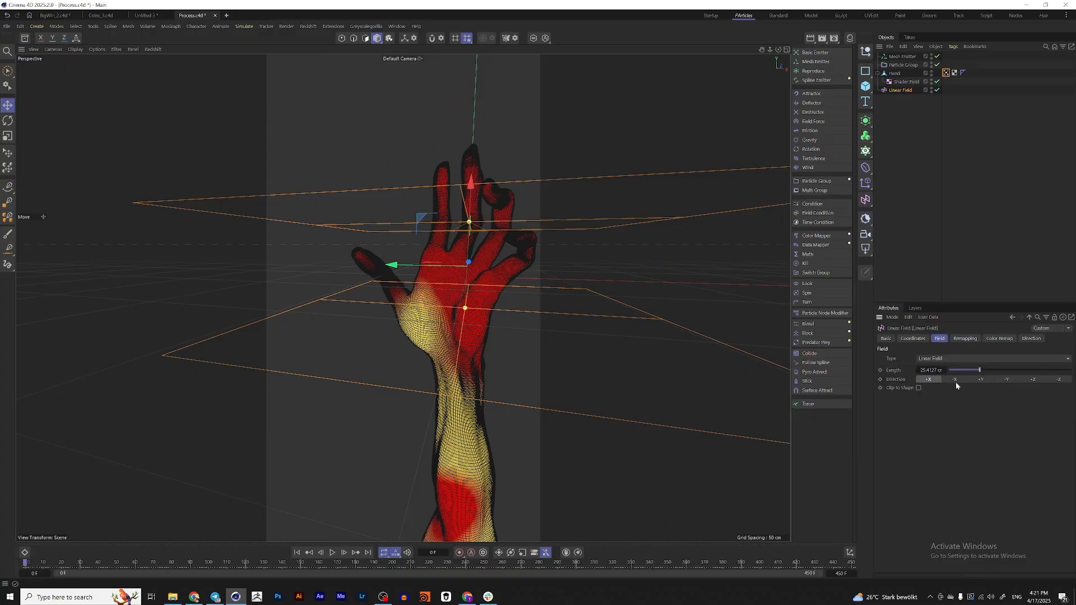
left_click(956, 380)
left_click_drag(471, 184, 424, 248)
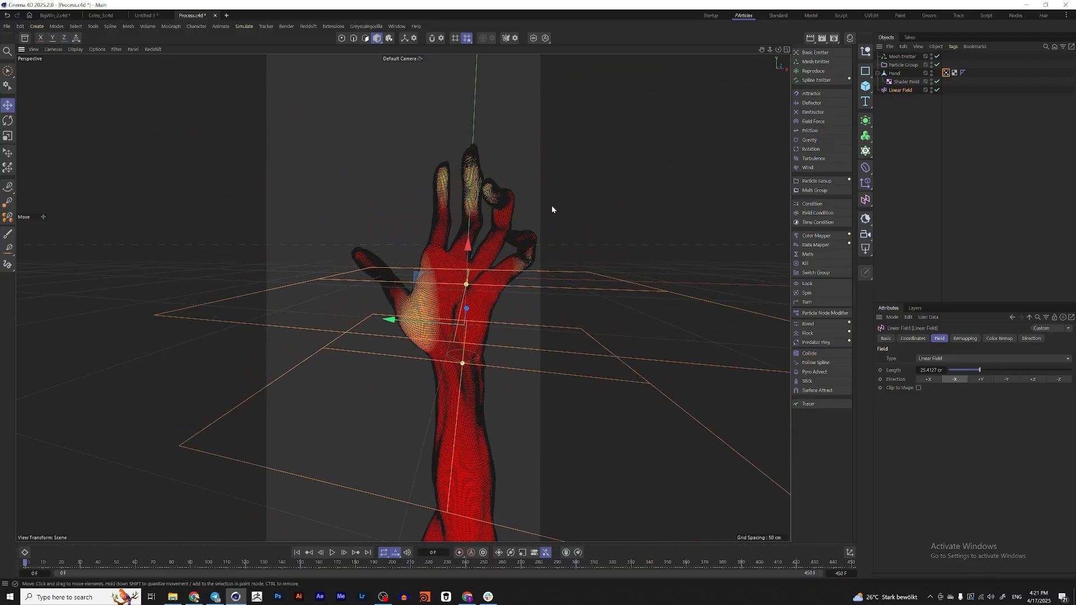
left_click_drag(495, 213, 482, 232, "alt")
scroll(484, 222, "down", 5)
scroll(482, 233, "up", 4)
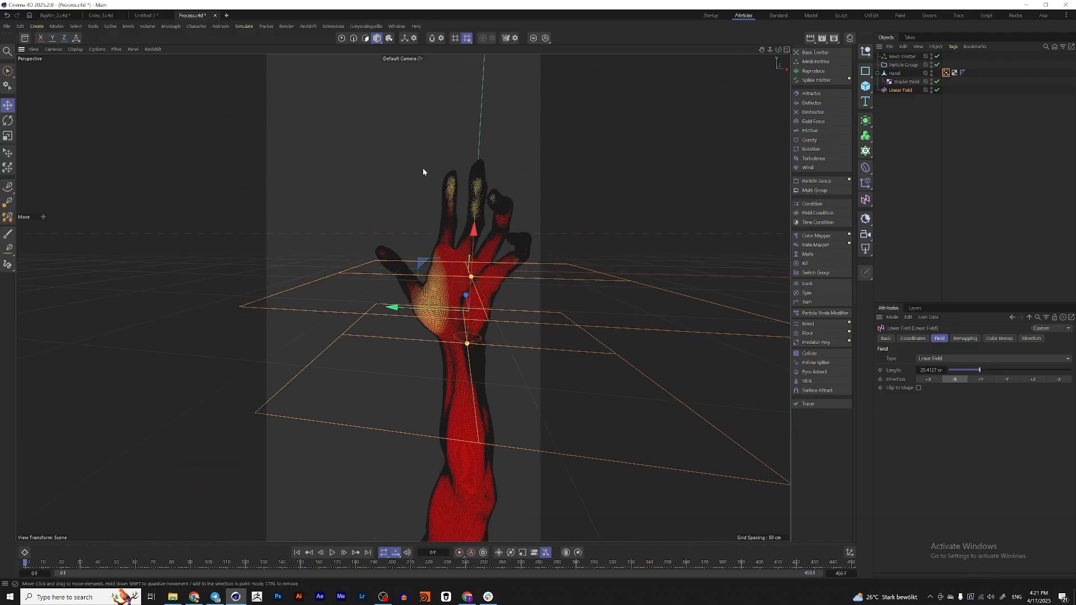
middle_click_drag(464, 292, 462, 295, "alt")
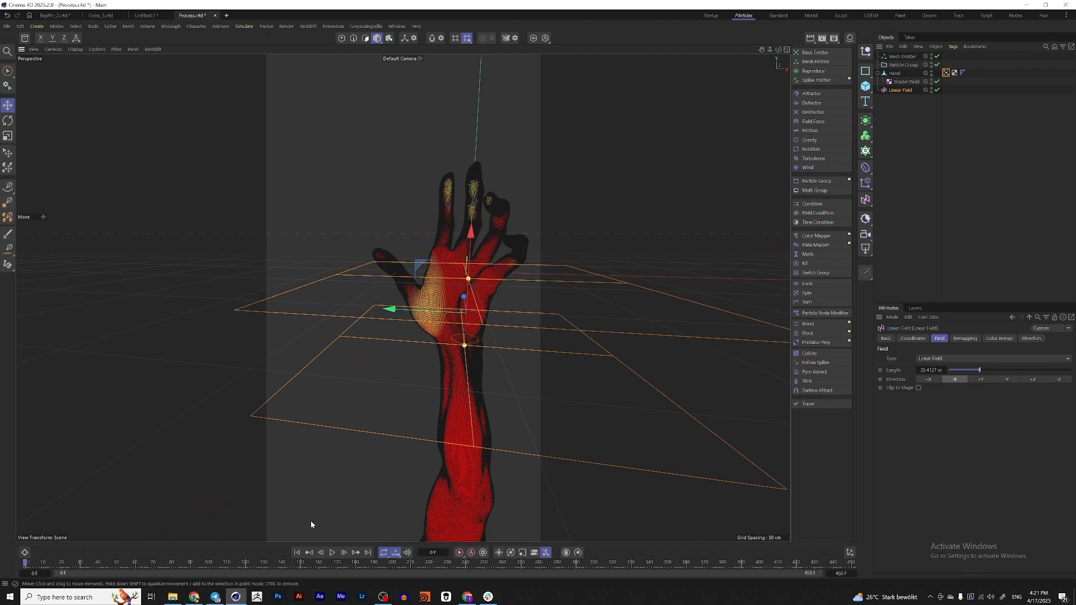
Raise the Linear Field to the fingertips at about 58 cm in Y, shorten it, and keyframe its Y position at frame 0
left_click_drag(470, 241, 474, 90)
left_click_drag(474, 89, 473, 197, "alt")
scroll(482, 129, "down", 3)
key("ctrl+z")
scroll(471, 197, "up", 4)
left_click(913, 338)
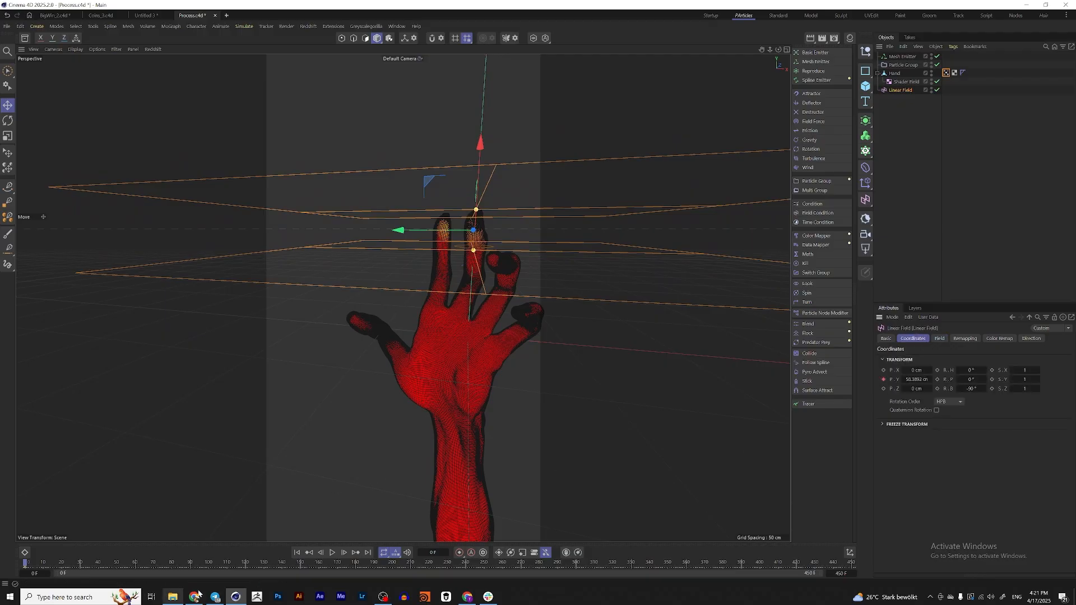
At frame 180, lower the Linear Field below the palm to about -71 cm in Y and keyframe its Y position
left_click(355, 564)
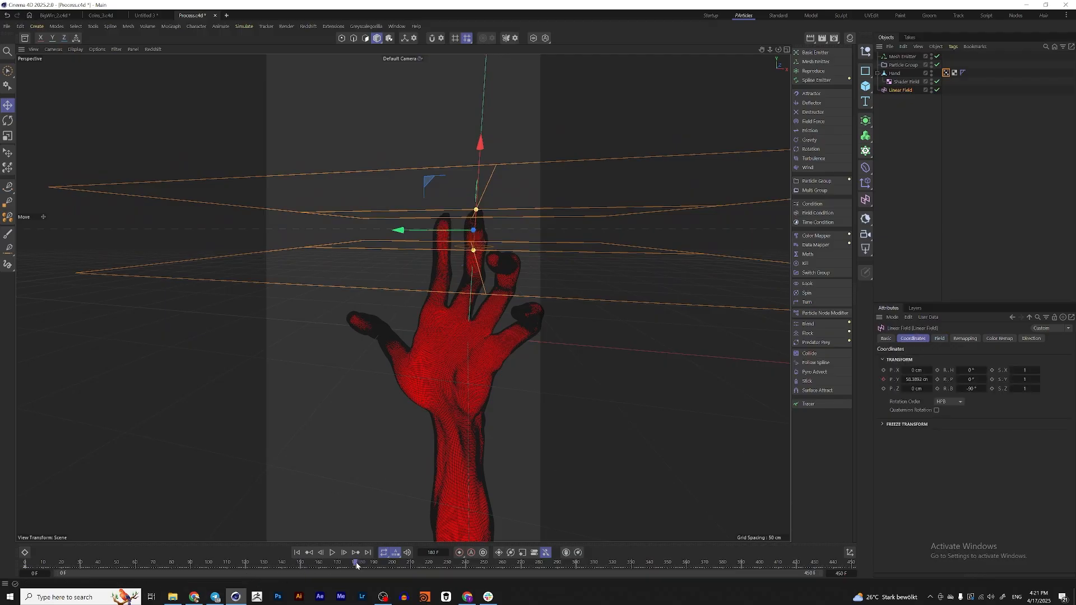
left_click_drag(480, 147, 455, 318)
middle_click_drag(443, 331, 453, 248, "alt")
scroll(452, 249, "down", 2)
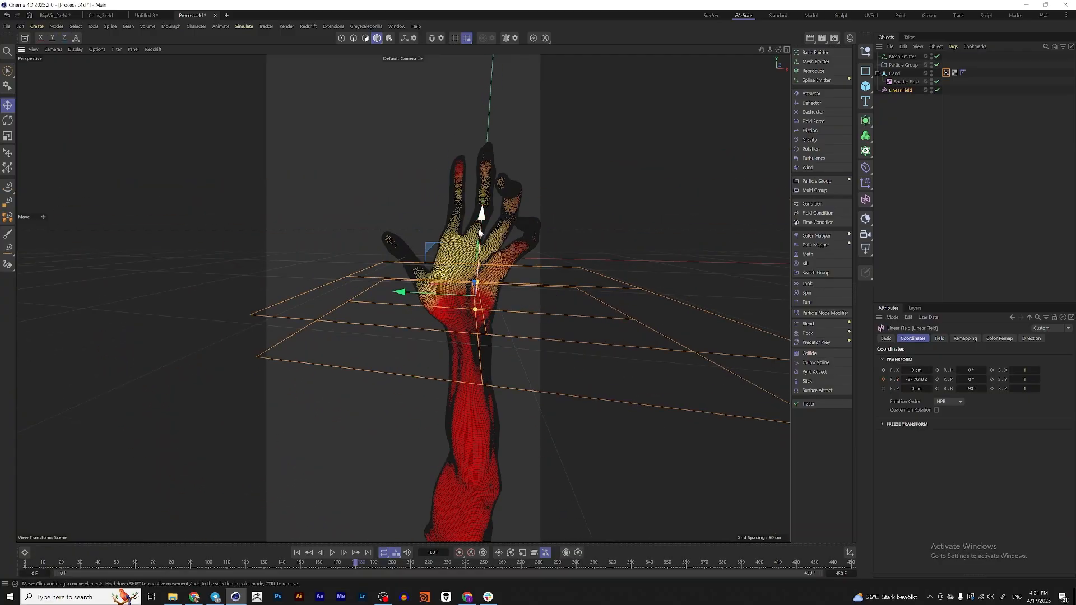
left_click_drag(479, 233, 489, 335)
left_click(883, 381)
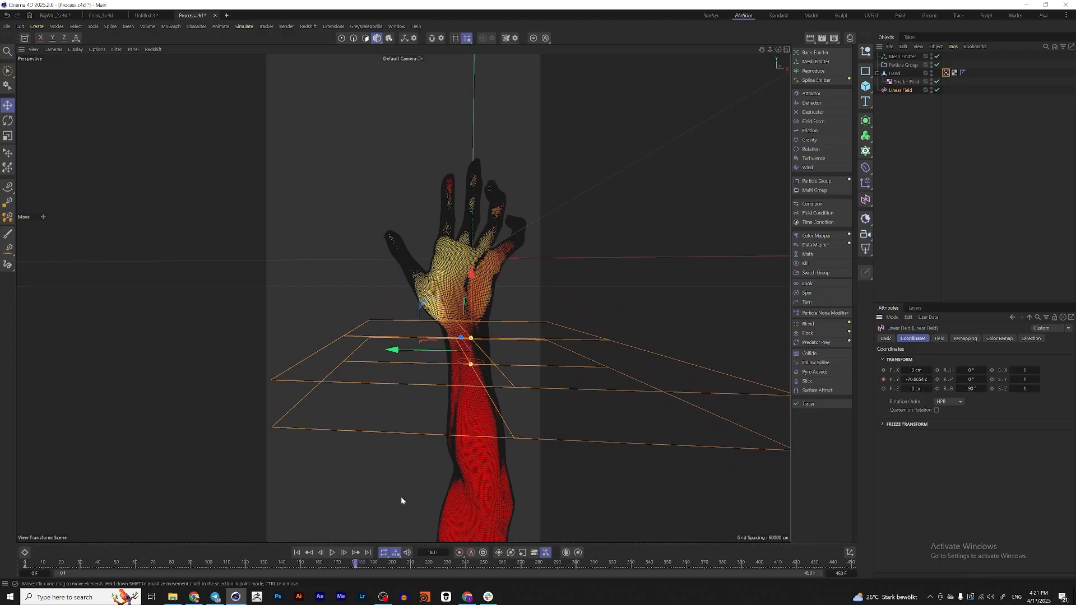
Play the simulation from the first frame and examine how the emission spreads down the hand from several angles
left_click(297, 554)
left_click(334, 554)
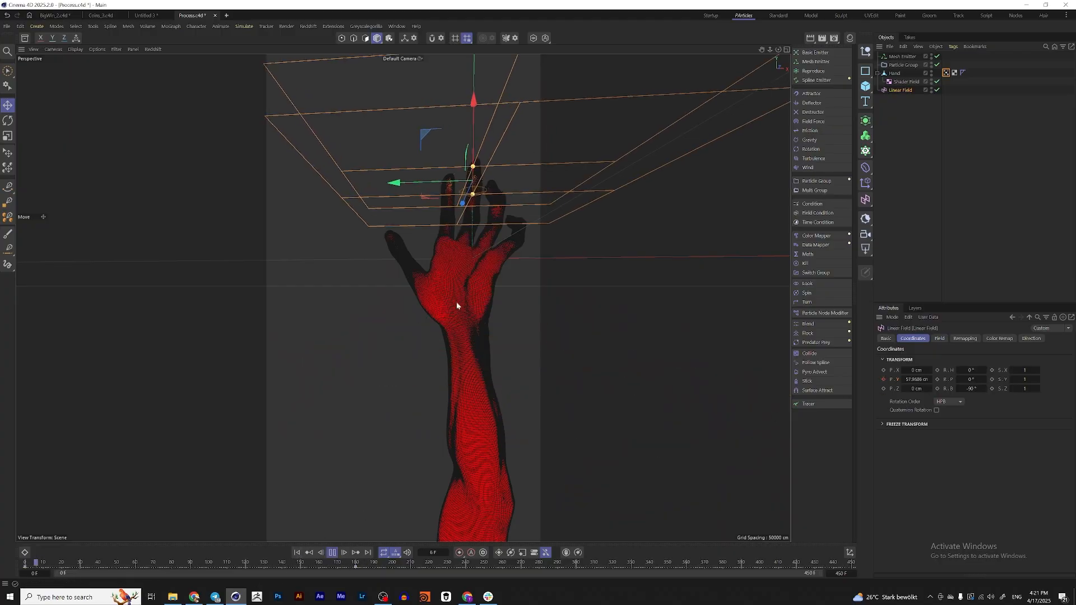
left_click_drag(453, 267, 448, 297, "alt")
scroll(451, 255, "up", 4)
left_click_drag(463, 232, 413, 347, "alt")
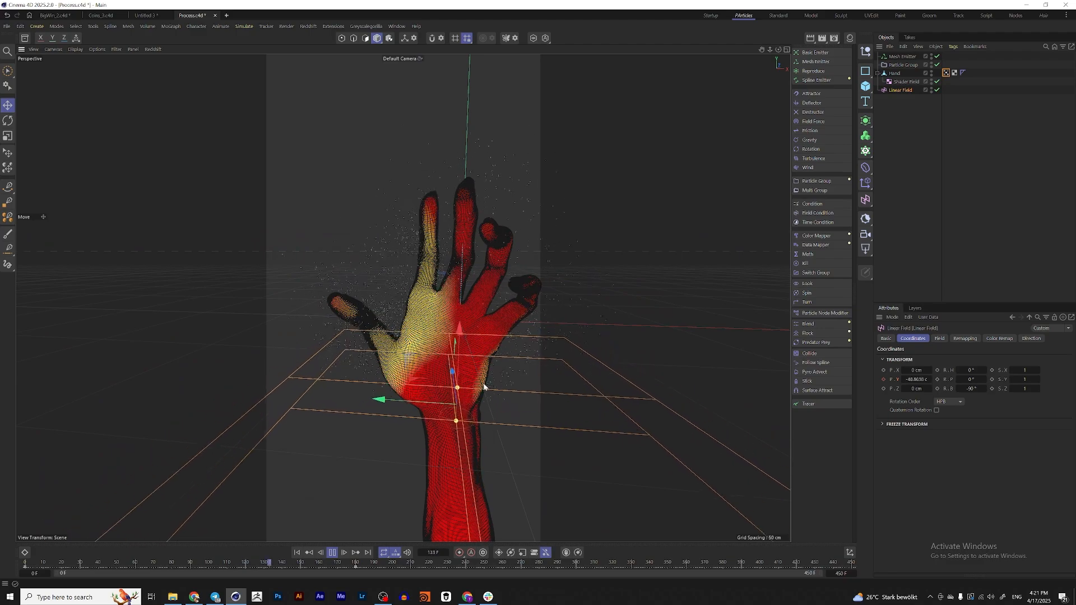
left_click(335, 555)
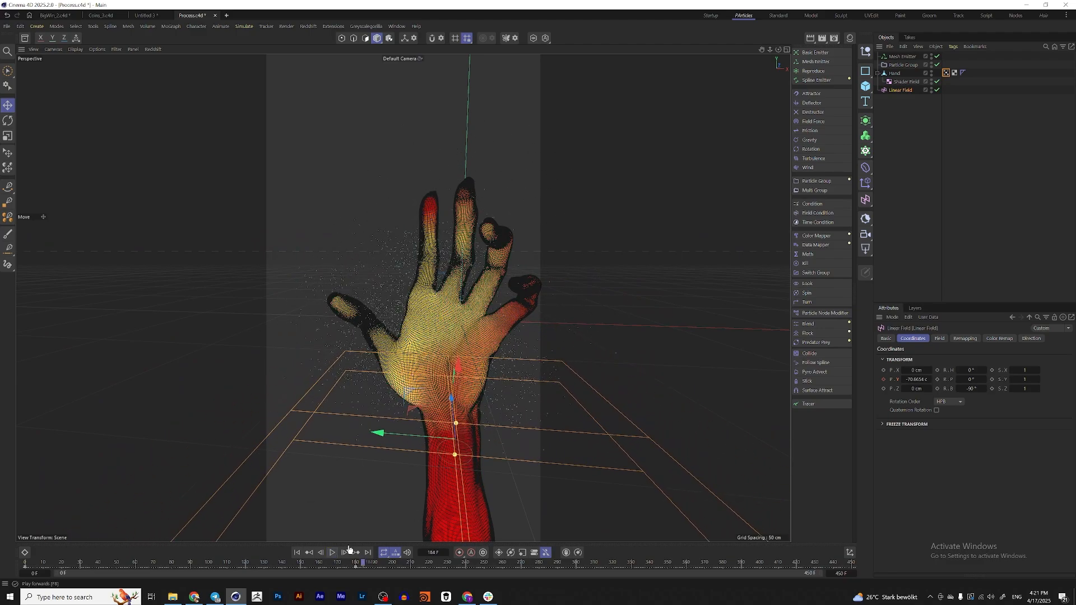
scroll(527, 318, "down", 3)
scroll(550, 361, "up", 5)
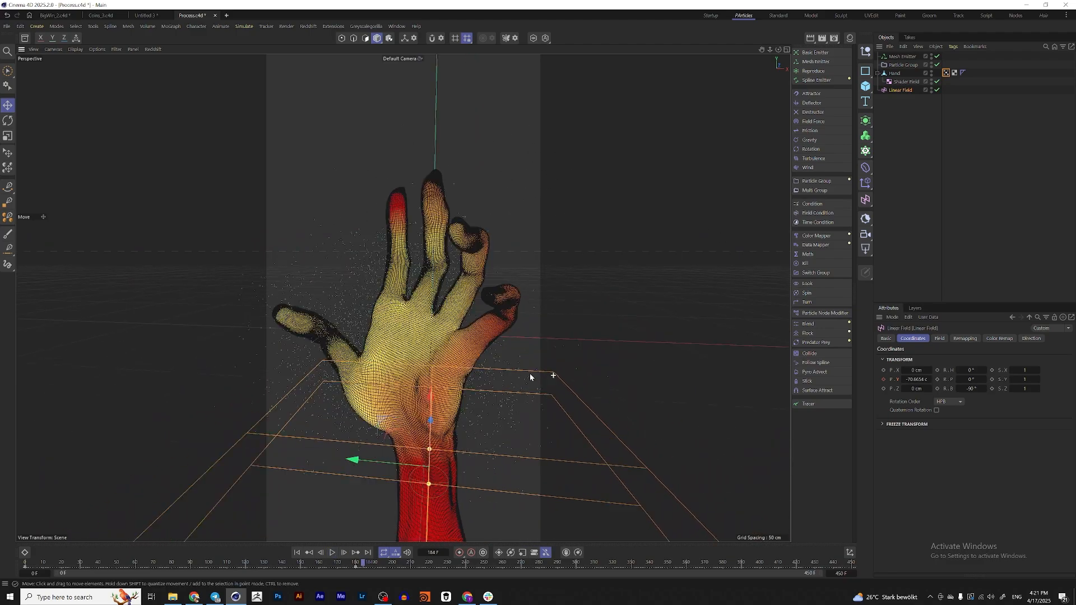
scroll(408, 348, "down", 4)
middle_click_drag(435, 334, 509, 363, "alt")
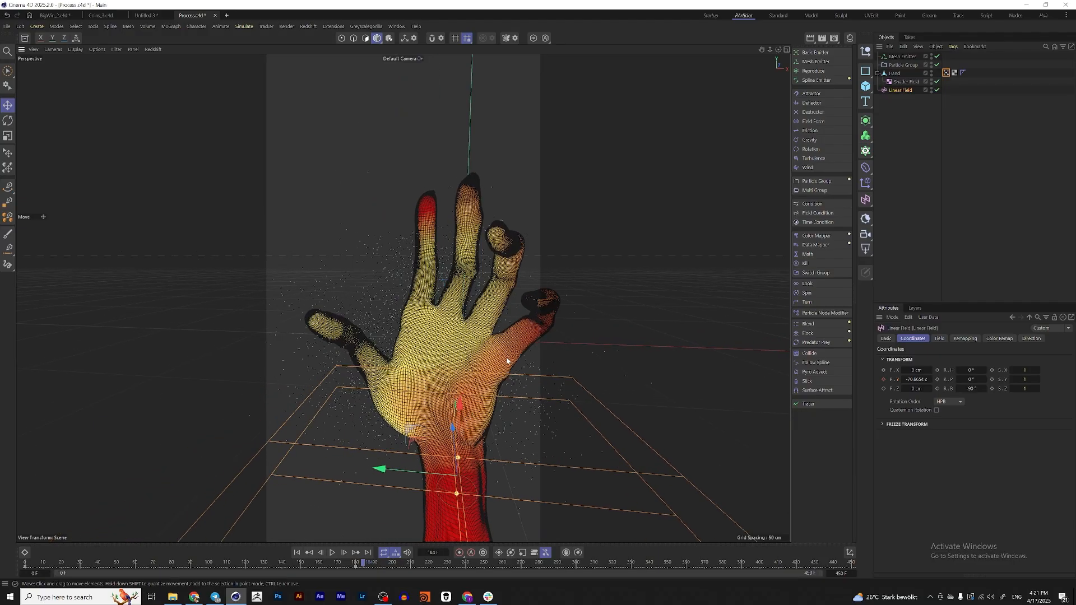
scroll(473, 358, "down", 3)
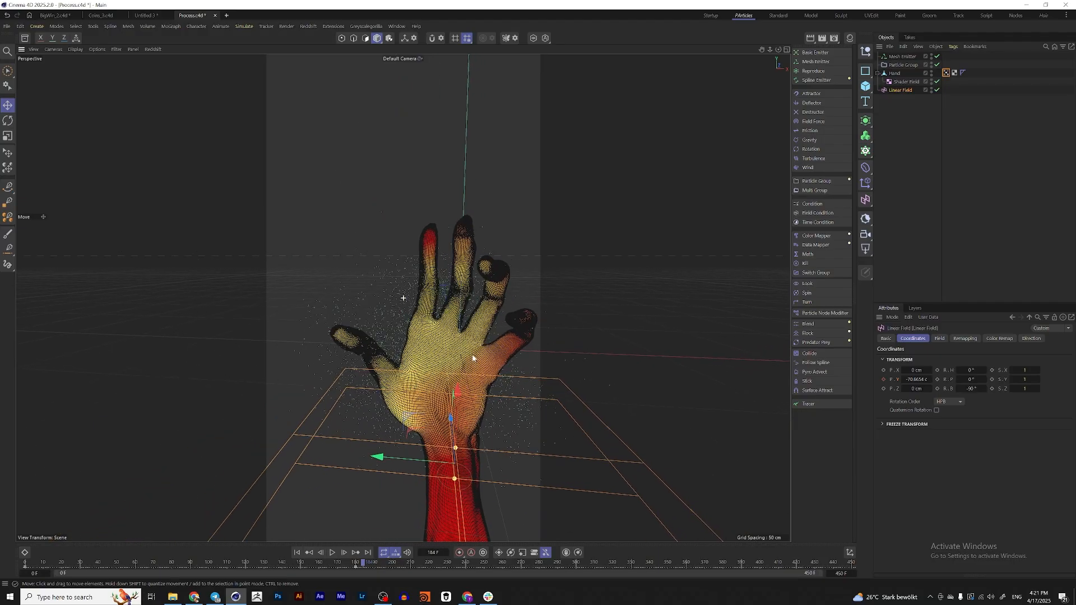
Add a Turbulence force with a scale of 25 % and preview the particle motion from the first frame
left_click(819, 160)
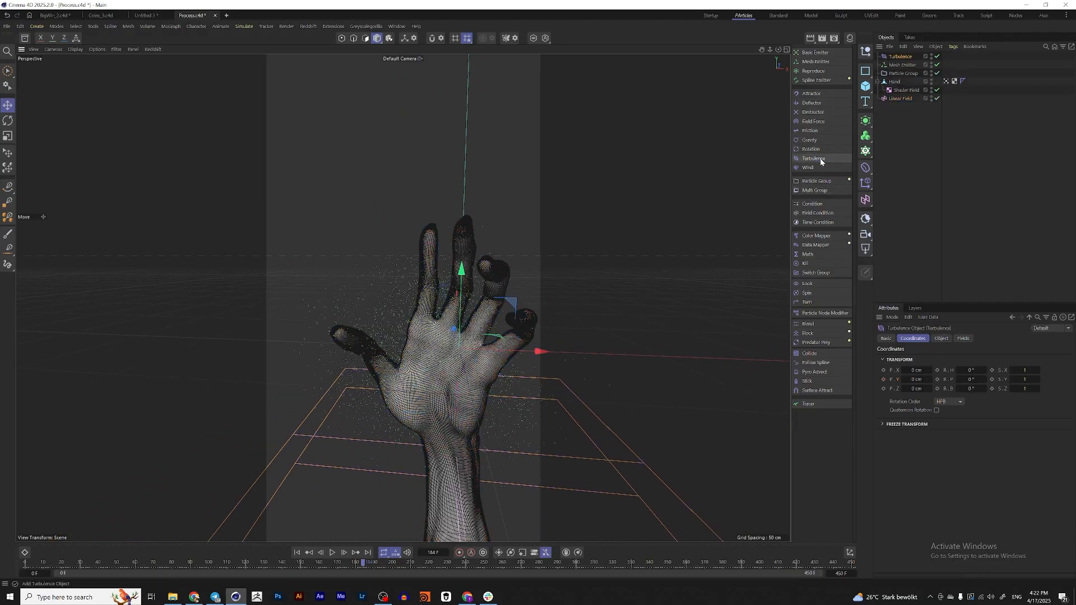
left_click(942, 339)
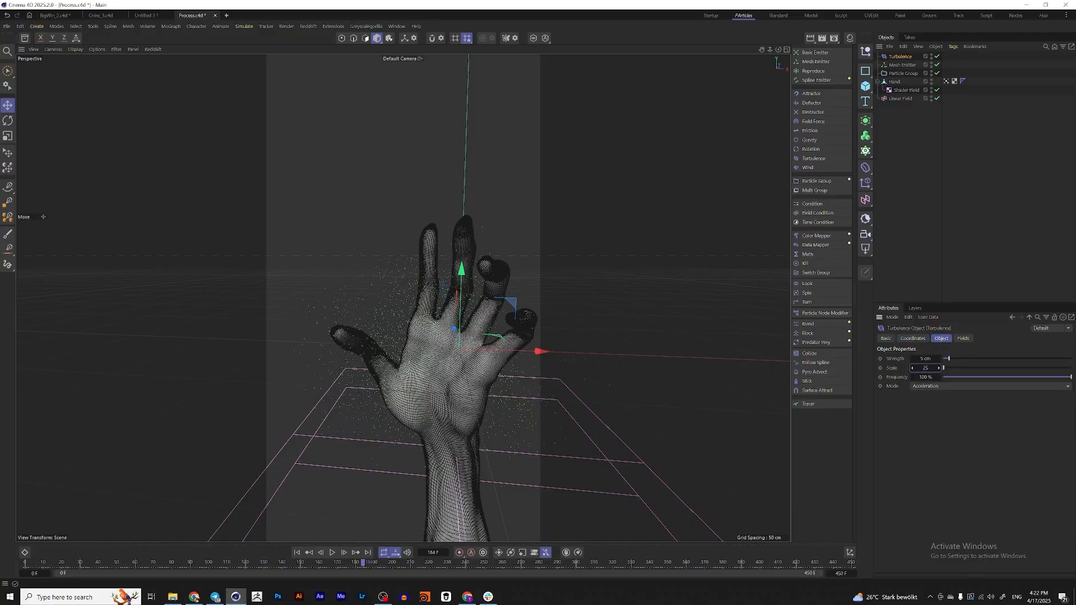
left_click(297, 553)
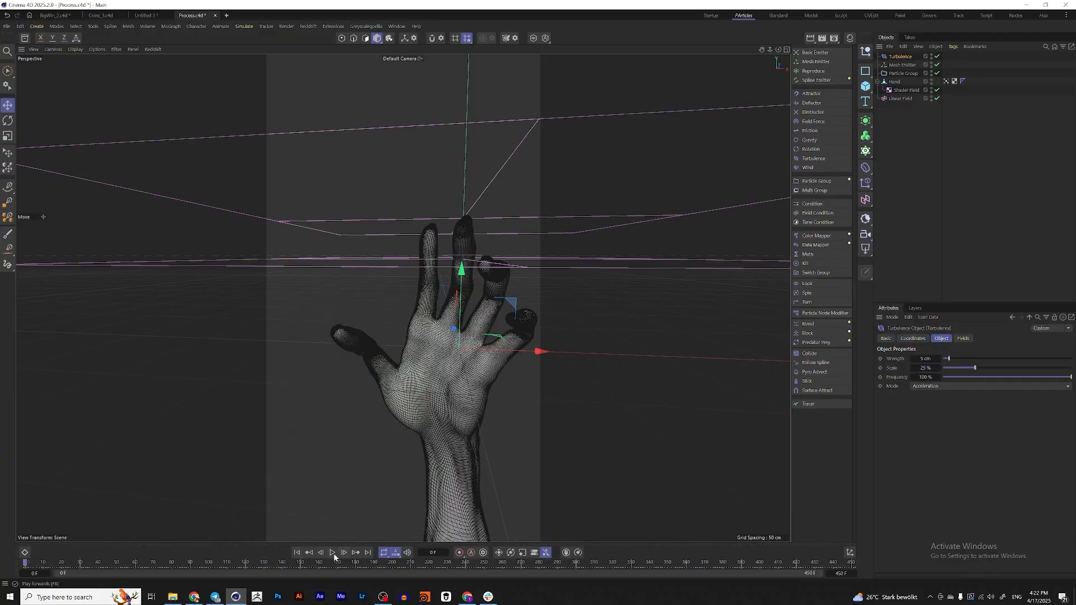
left_click(332, 553)
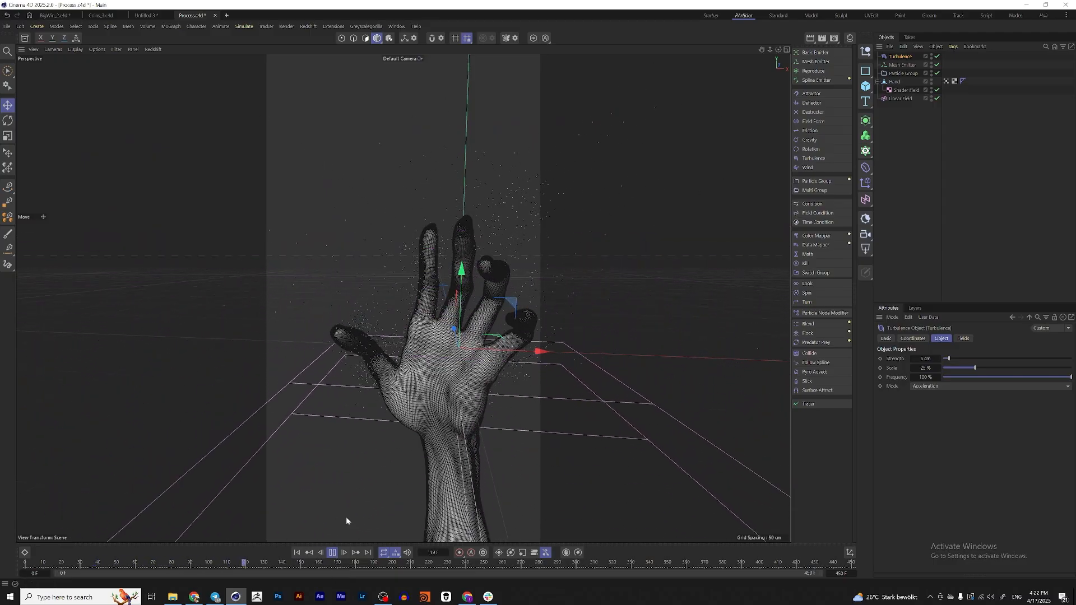
left_click(333, 555)
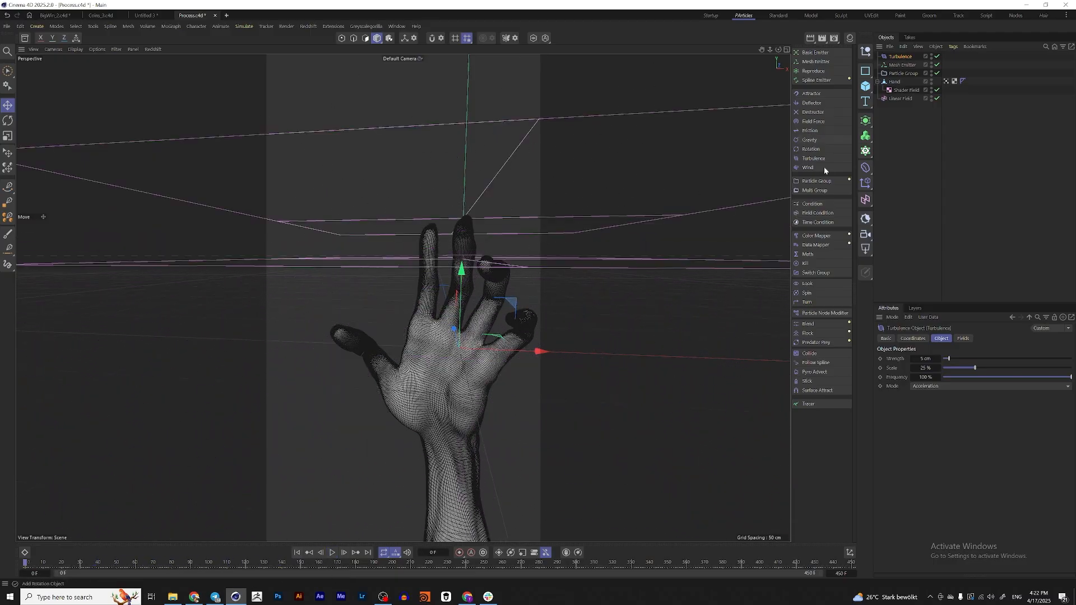
Add a Gravity force with an acceleration of -981 cm and preview the particle motion from the first frame
left_click(809, 139)
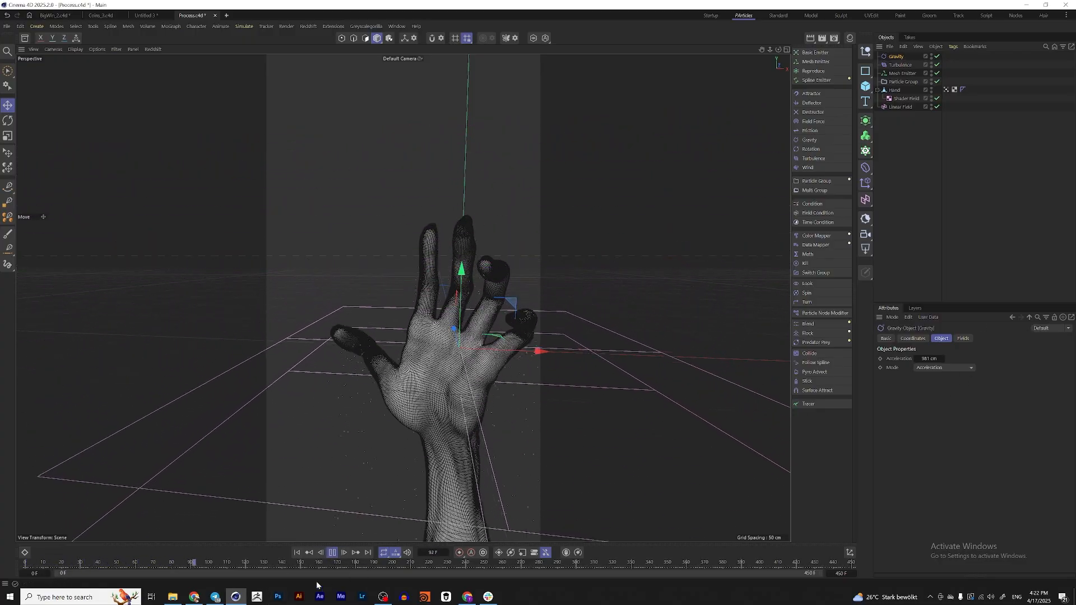
left_click(332, 553)
left_click(297, 554)
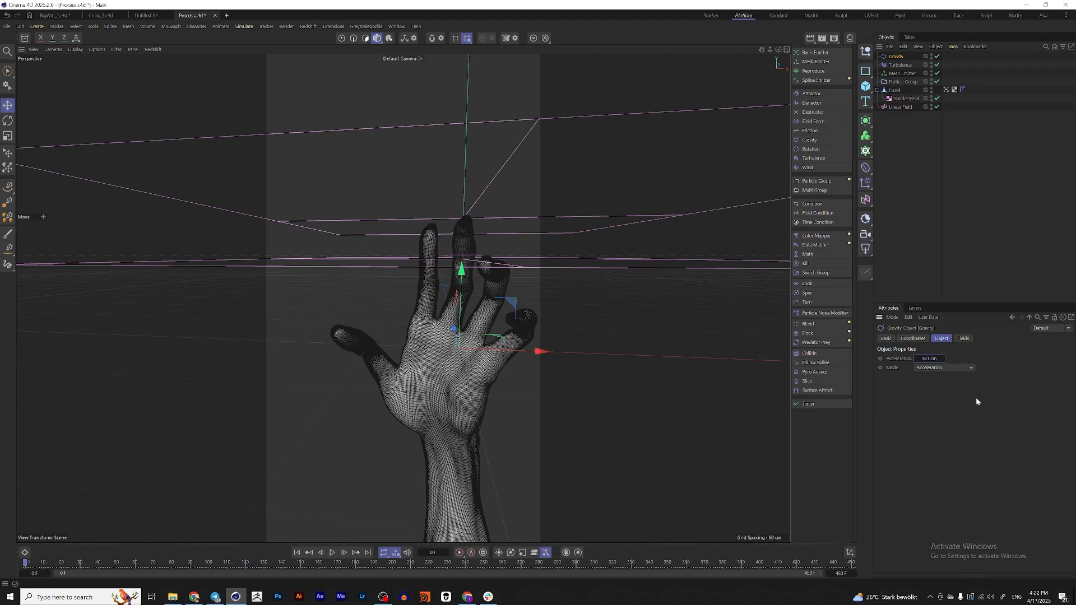
type("-")
key("Return")
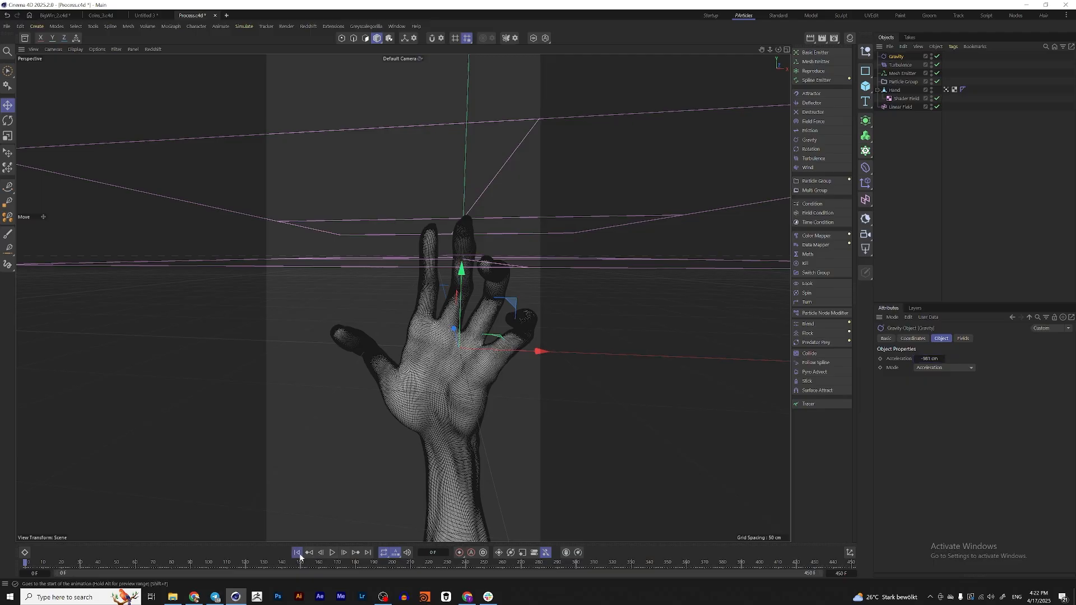
left_click(332, 553)
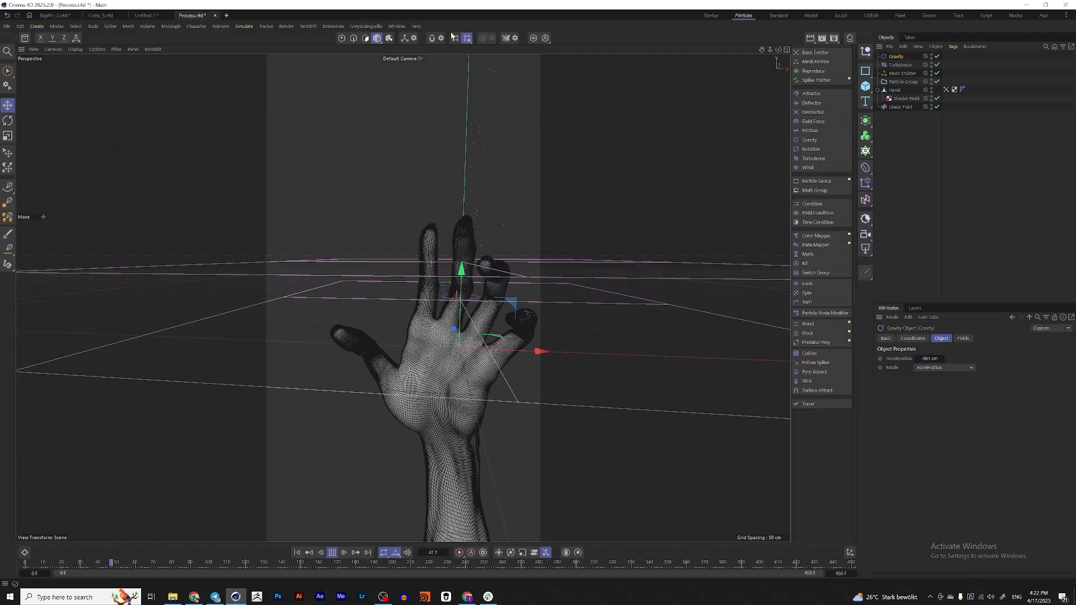
left_click(333, 553)
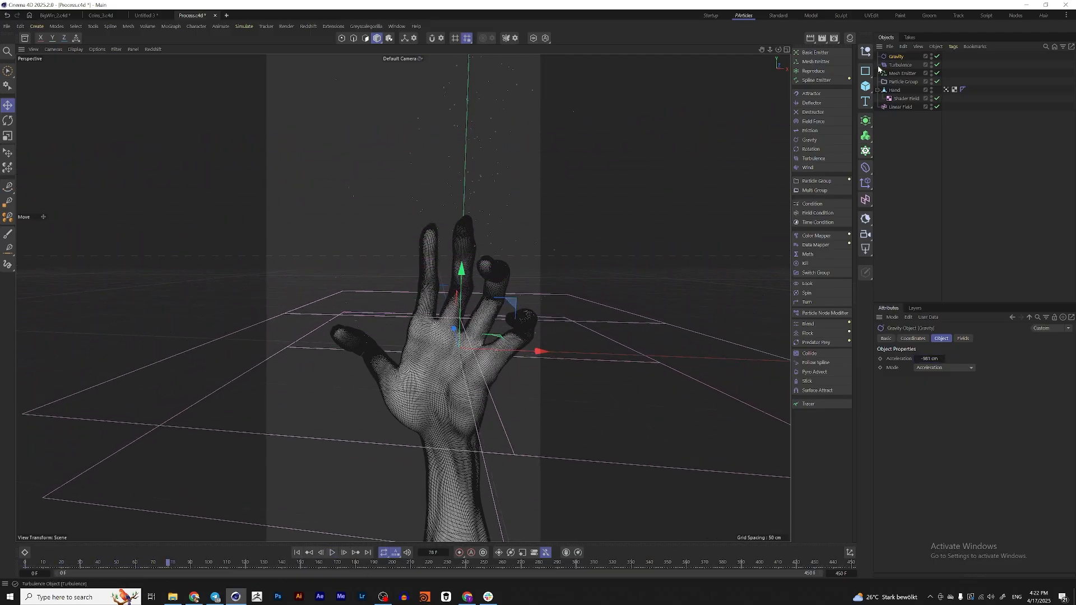
Limit the Gravity force with a new Spherical Field and inspect its extent around the hand
left_click(964, 339)
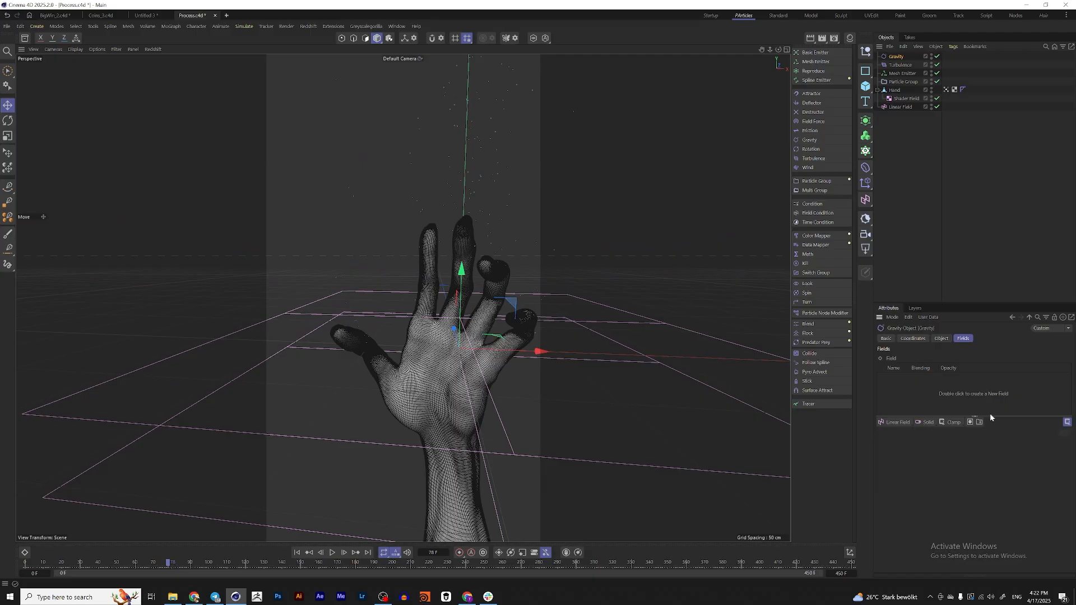
left_click(901, 427)
left_click(947, 452)
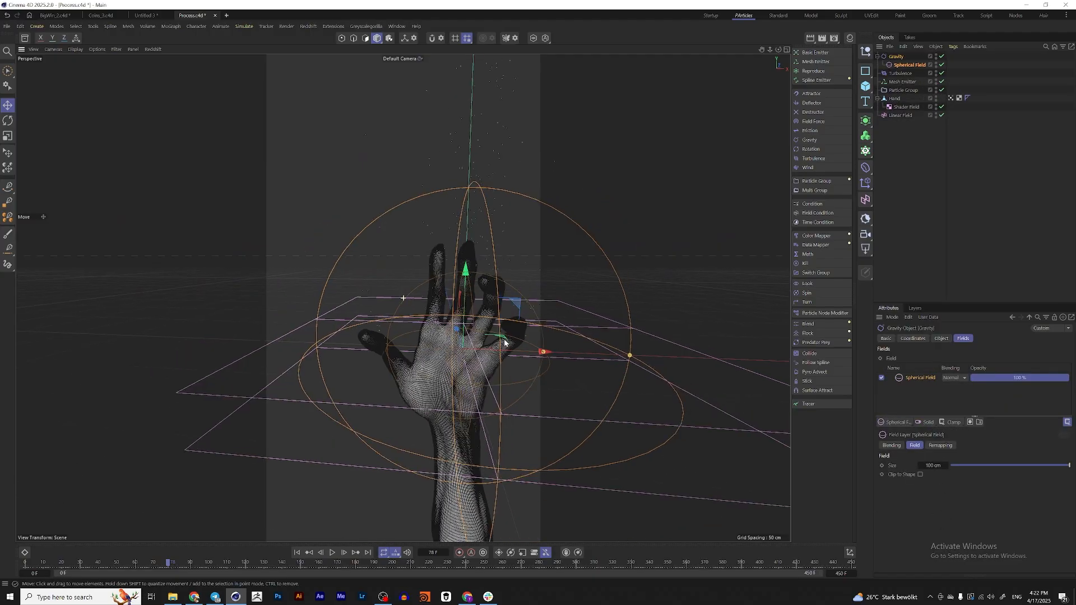
left_click_drag(505, 343, 449, 331, "alt")
left_click_drag(523, 356, 499, 353)
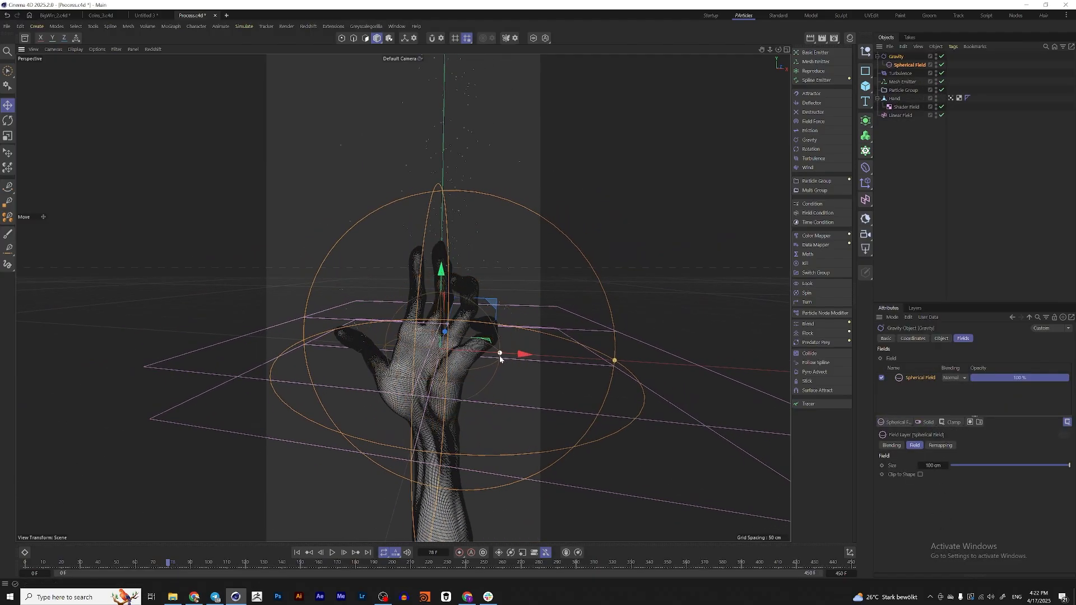
Invert the Gravity's Spherical Field, reduce its inner offset to about 13 %, and preview the simulation from the first frame
left_click(922, 66)
left_click(964, 338)
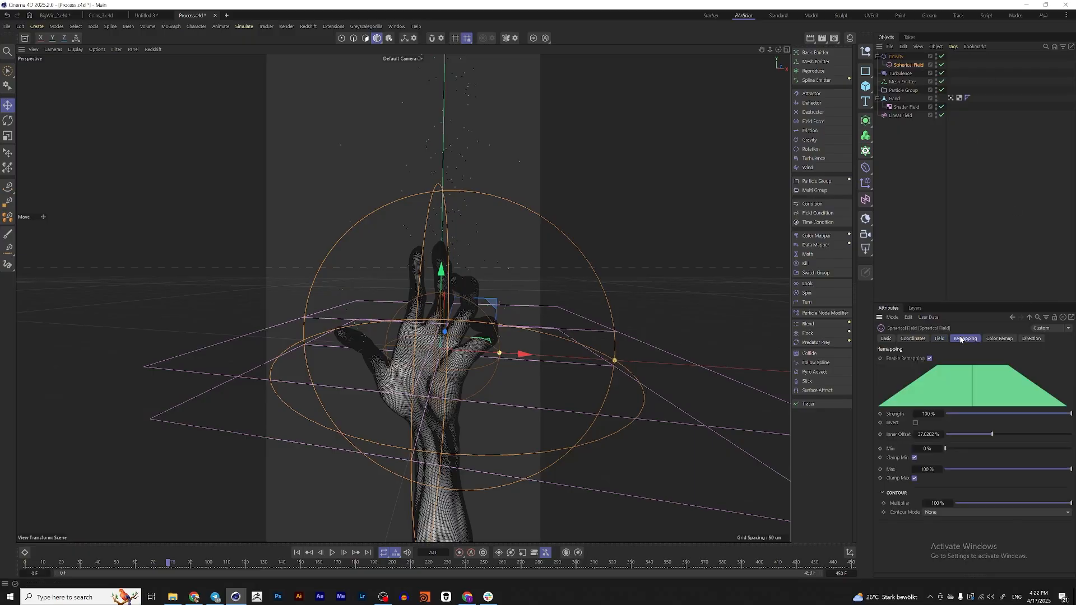
left_click(916, 423)
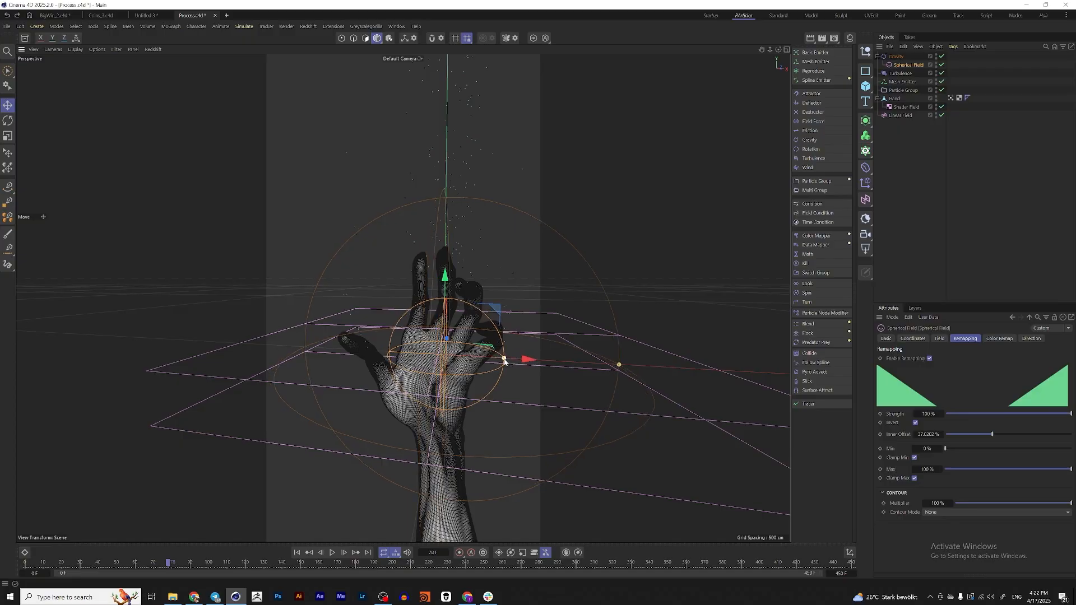
left_click_drag(504, 361, 466, 357)
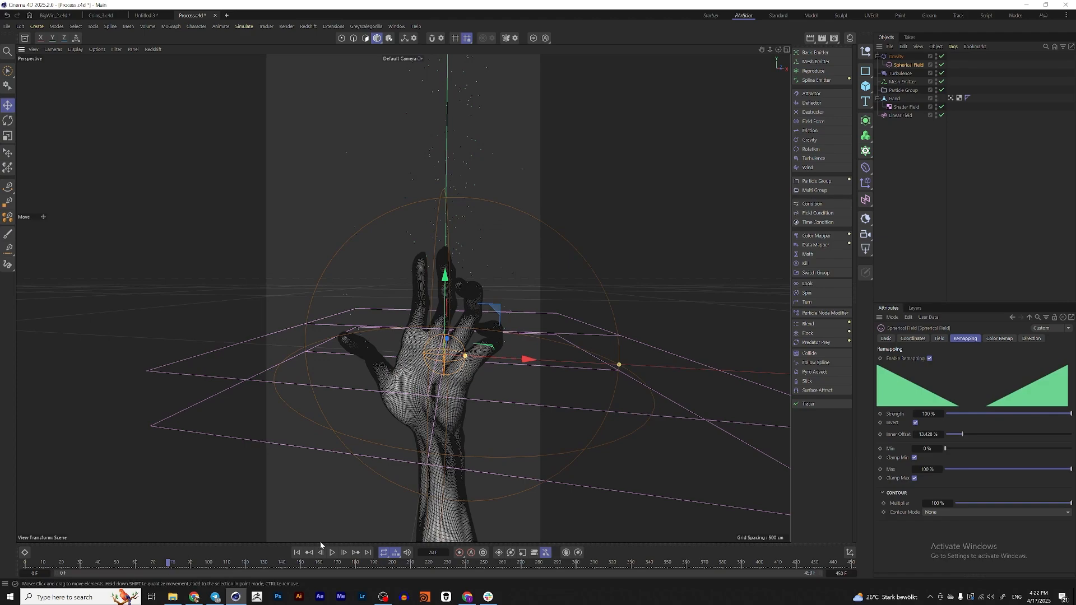
left_click(297, 554)
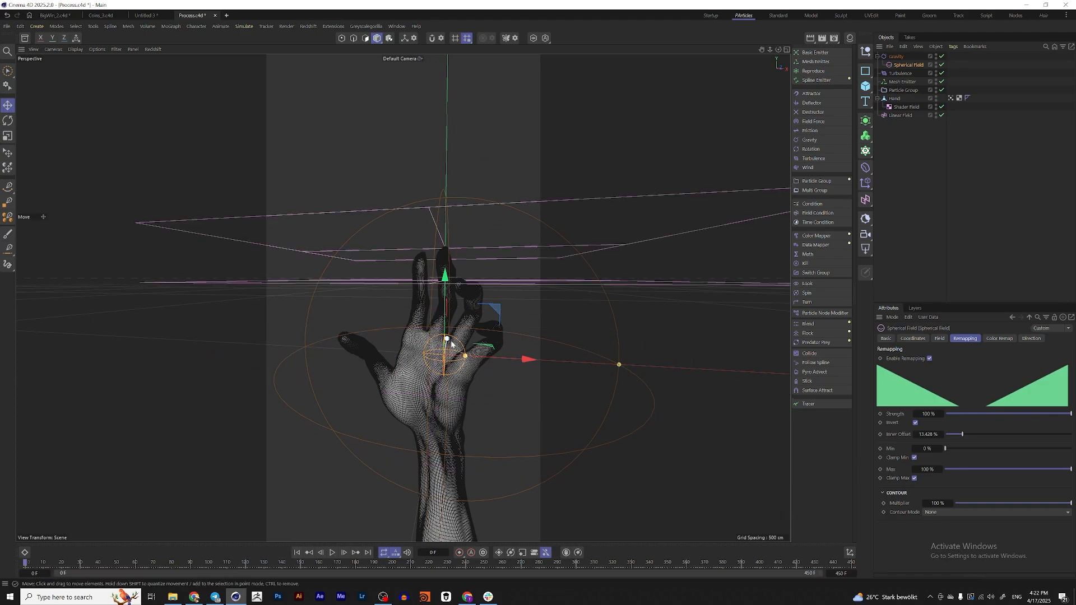
left_click(333, 553)
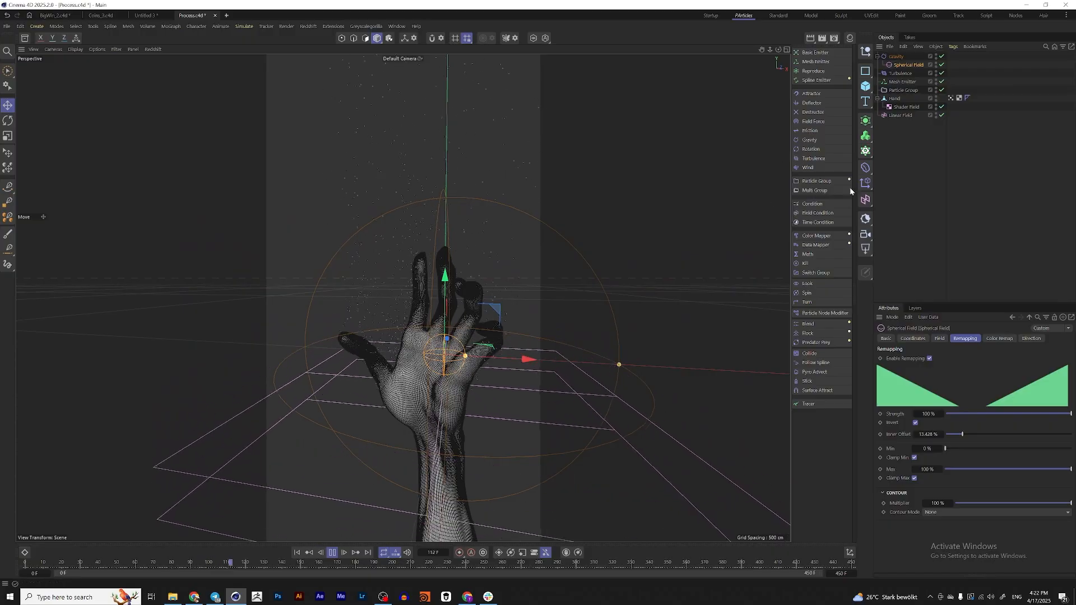
left_click_drag(437, 245, 413, 249, "alt")
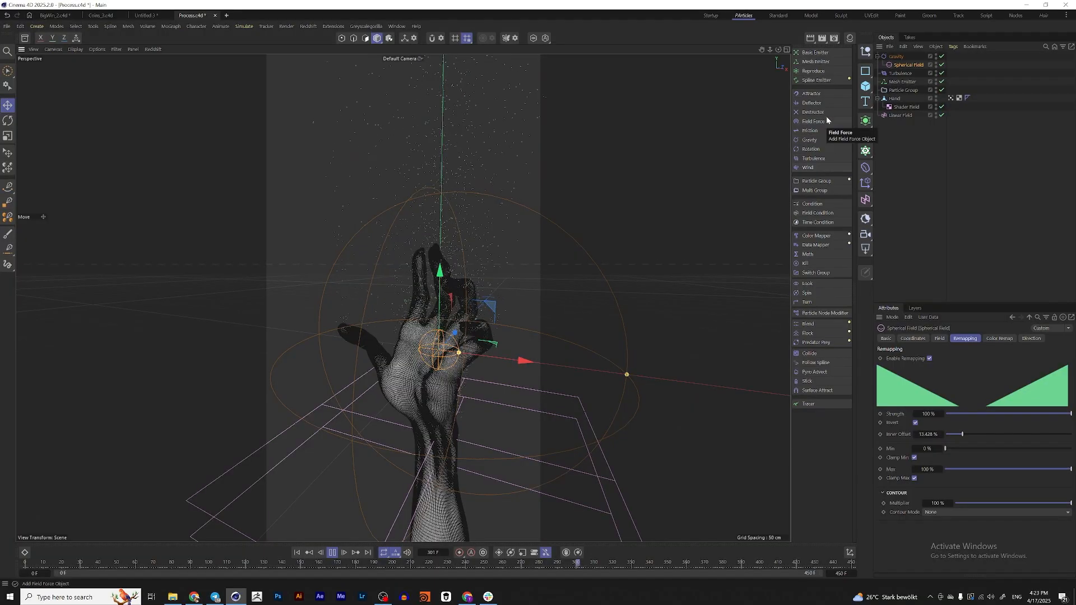
Add a Friction force limited by a Spherical Field and invert that field's remapping
left_click(811, 130)
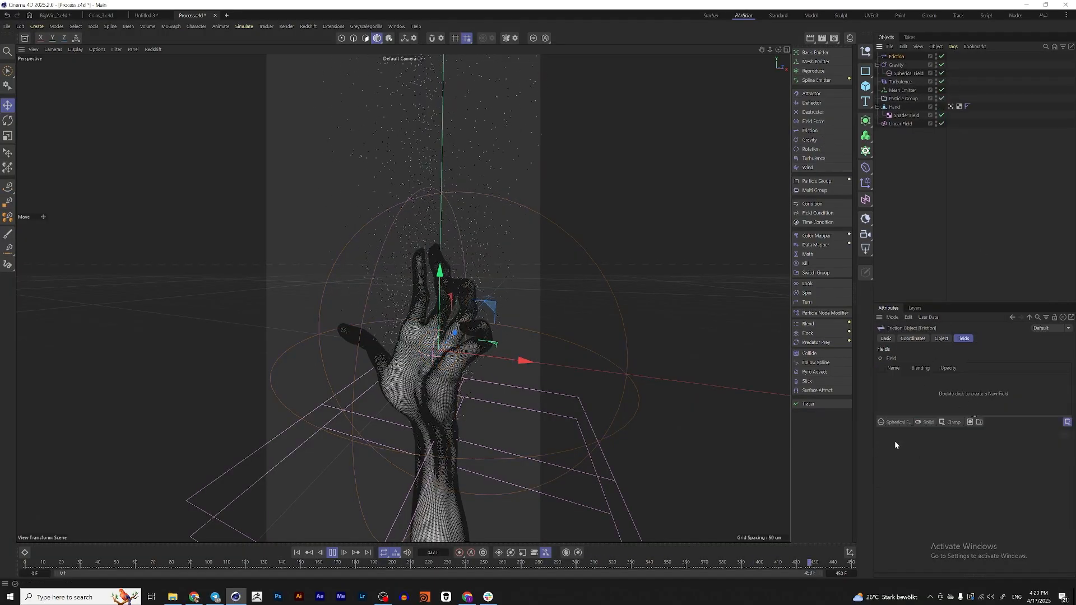
left_click(893, 423)
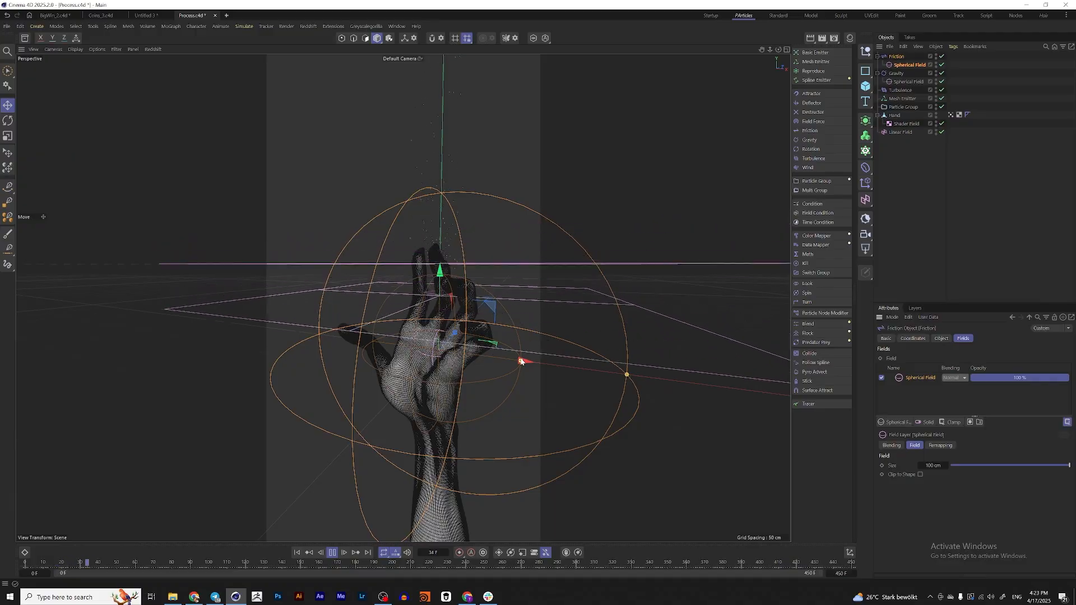
left_click(917, 66)
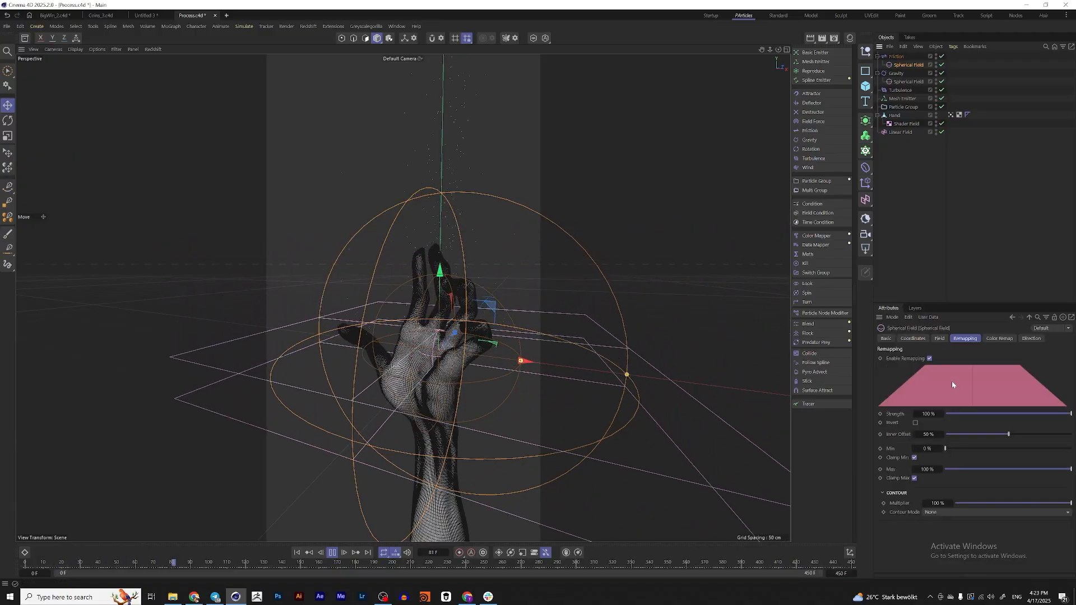
left_click(917, 424)
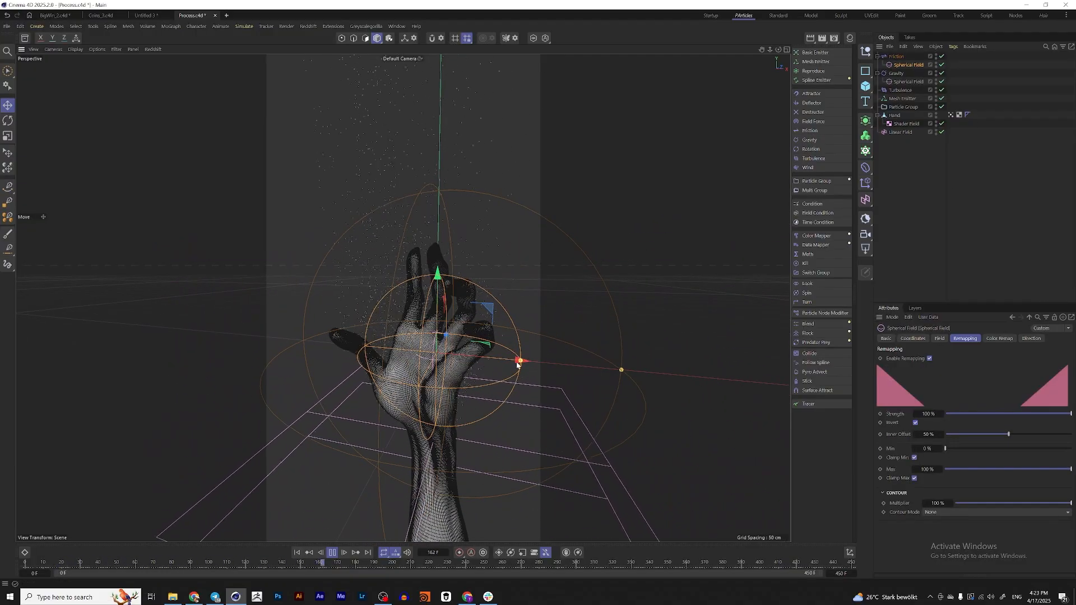
Shrink the Friction's Spherical Field and reduce its inner offset to about 12 %
left_click_drag(520, 361, 487, 359)
left_click_drag(621, 372, 555, 367)
left_click_drag(471, 358, 458, 360)
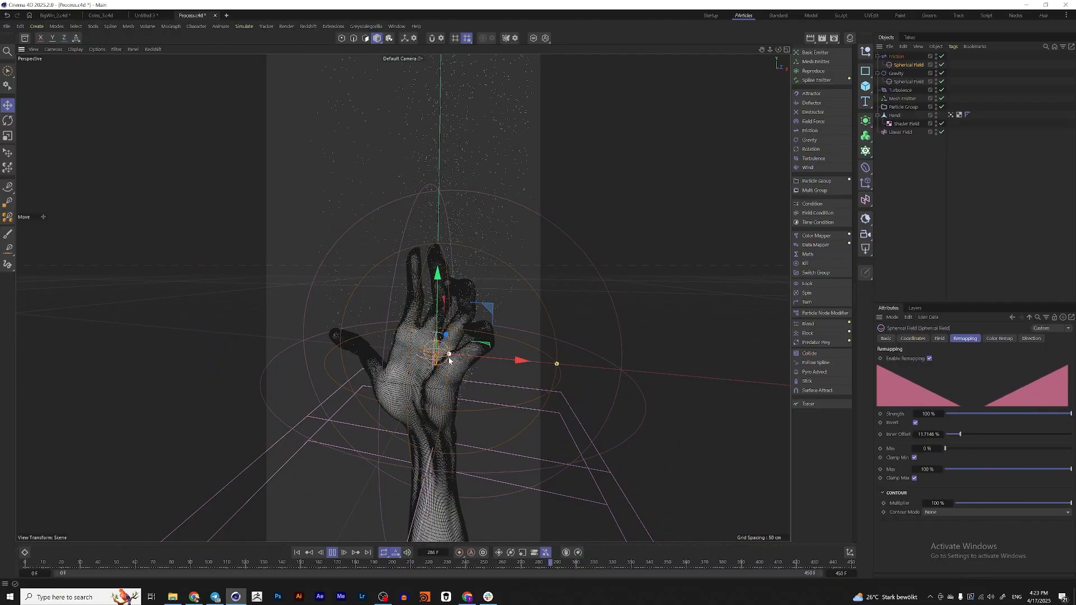
Set the Friction force's strength to 500 while the simulation plays
left_click(920, 59)
left_click(942, 340)
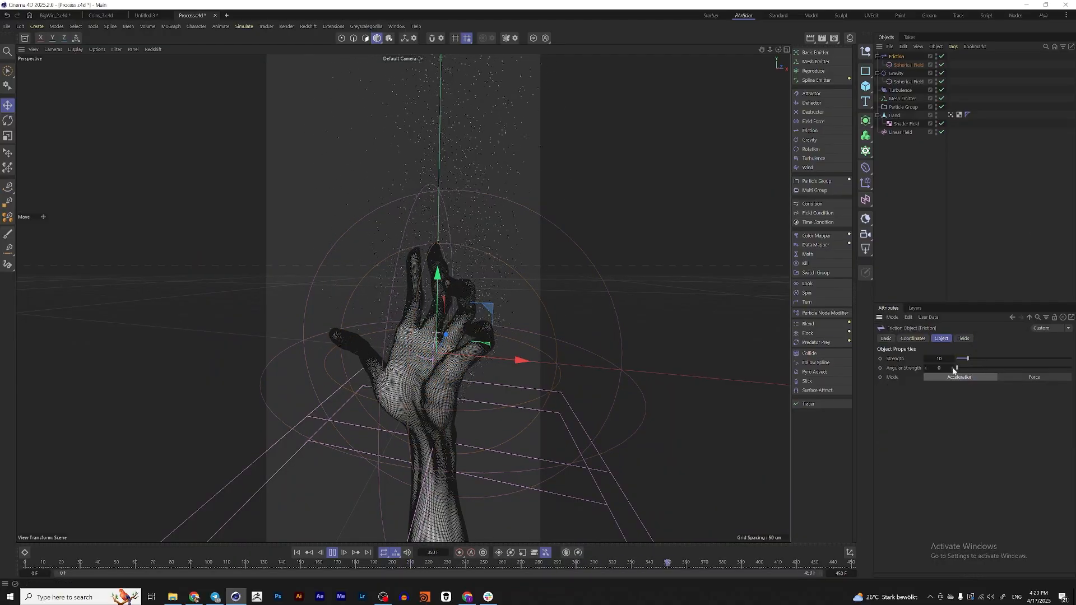
key("Return")
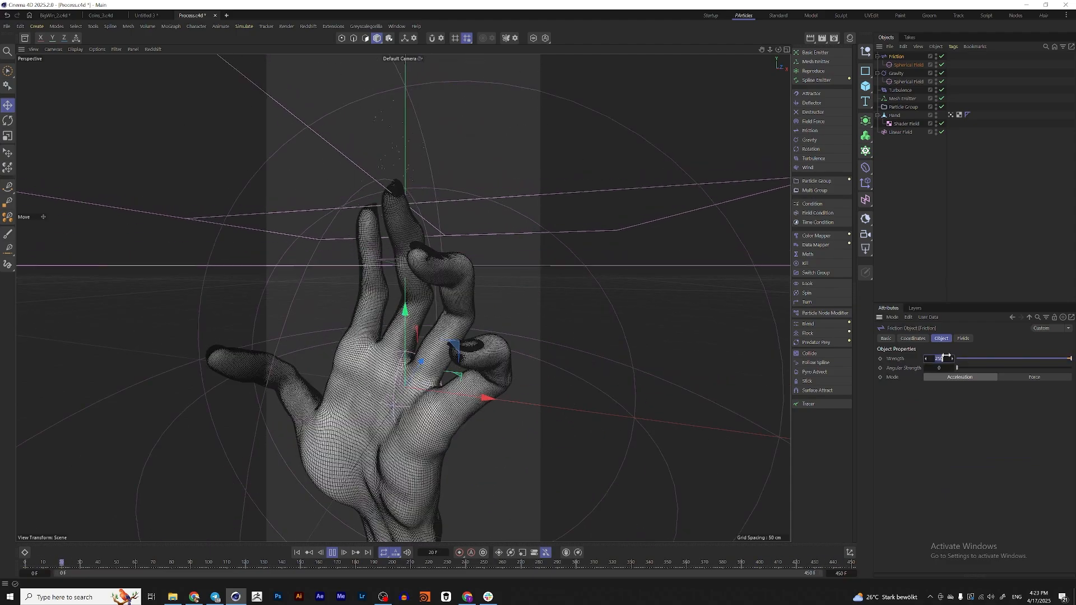
type("500")
key("Return")
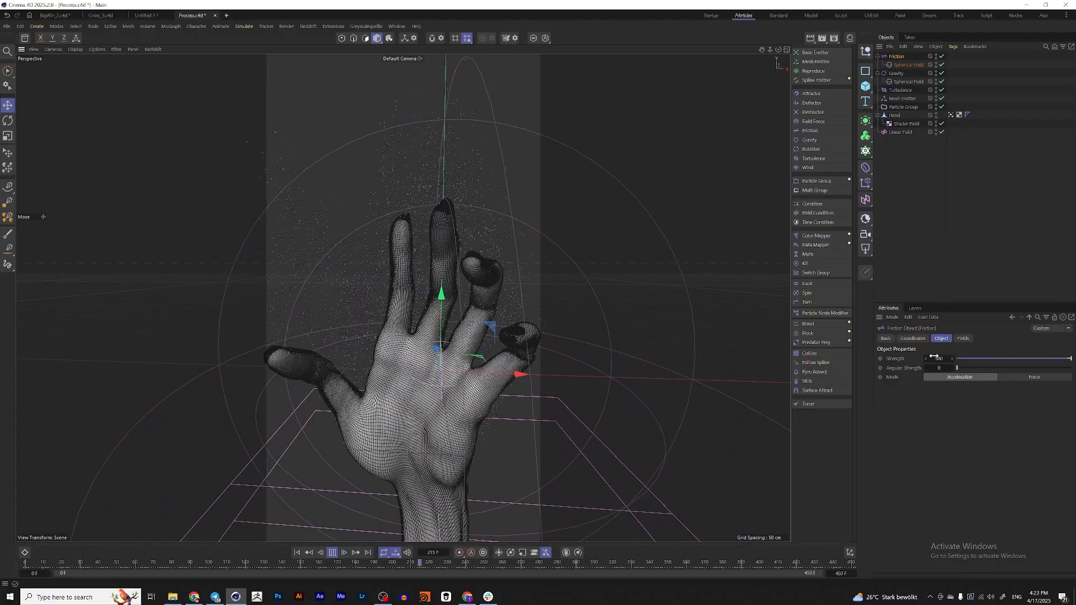
Shrink the Friction's Spherical Field further with an inner offset of about 6.5 %, then stop playback and return to the first frame
left_click(908, 65)
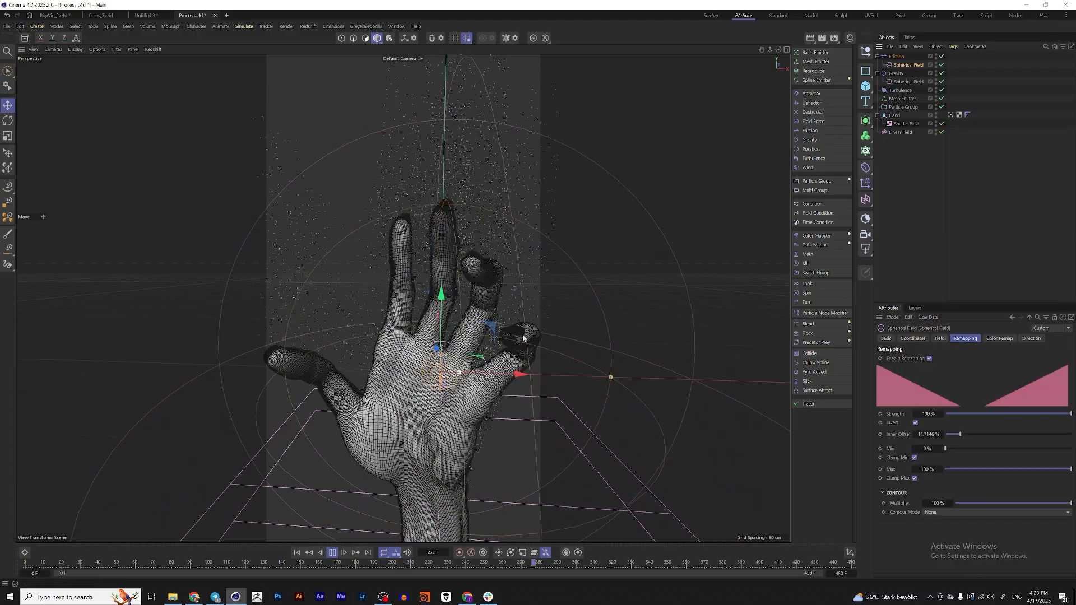
left_click_drag(460, 373, 450, 372)
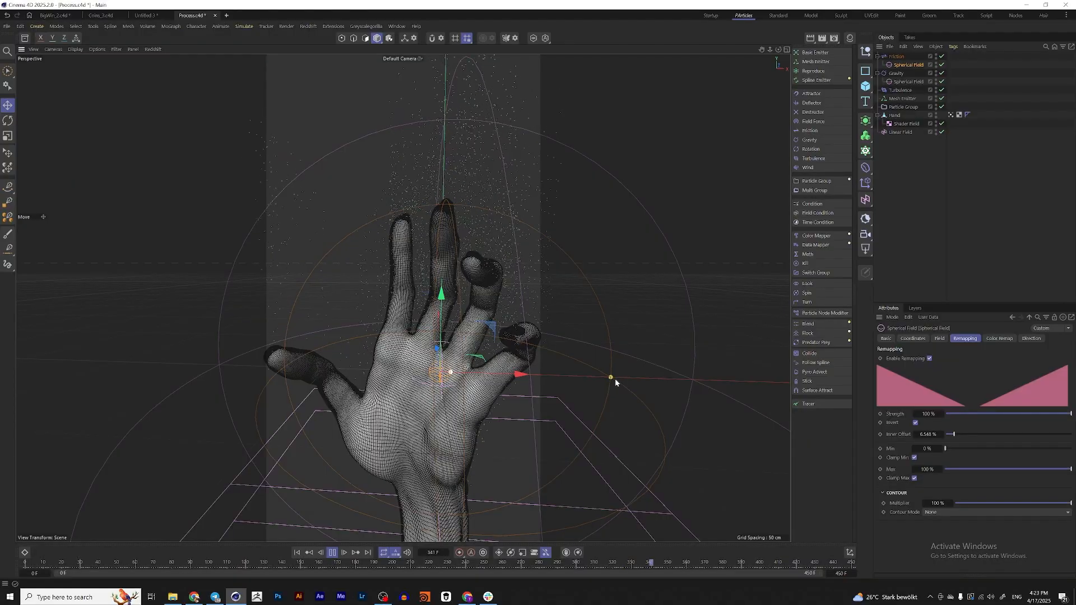
left_click_drag(615, 380, 558, 387)
left_click(902, 98)
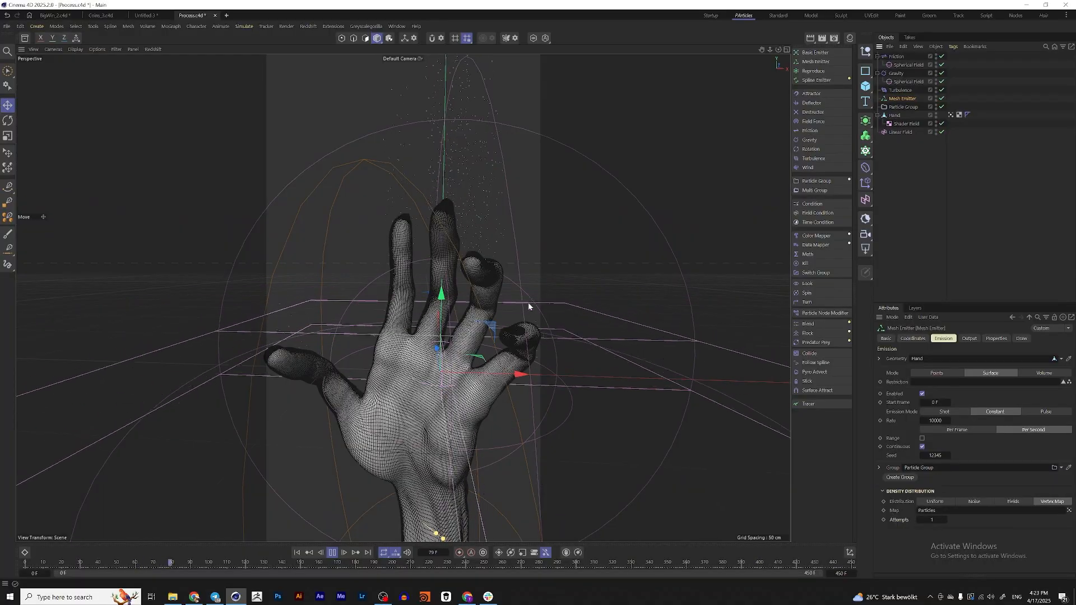
left_click(333, 554)
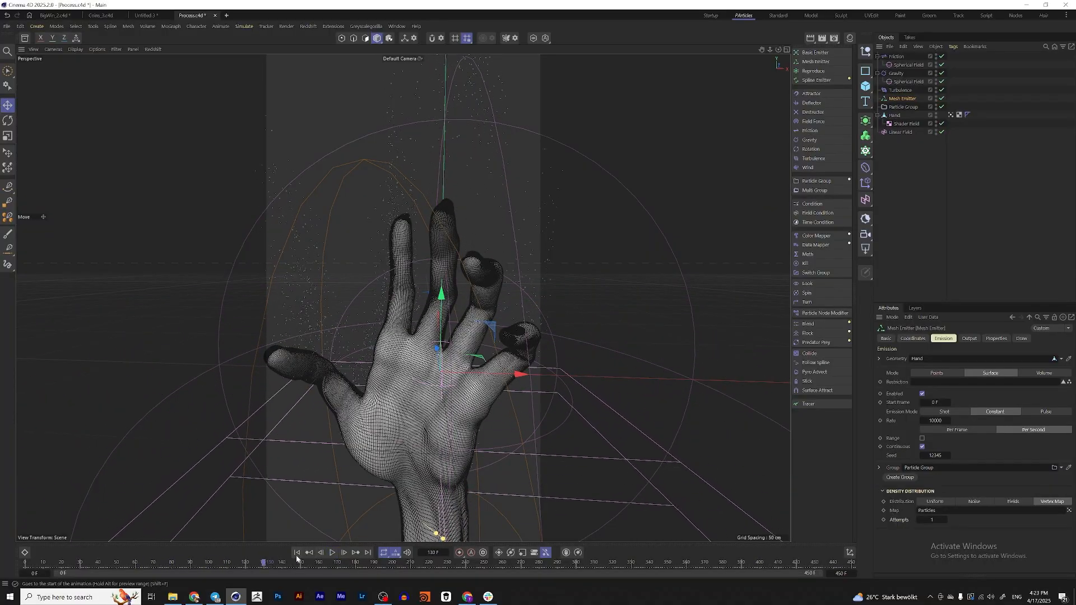
left_click(295, 556)
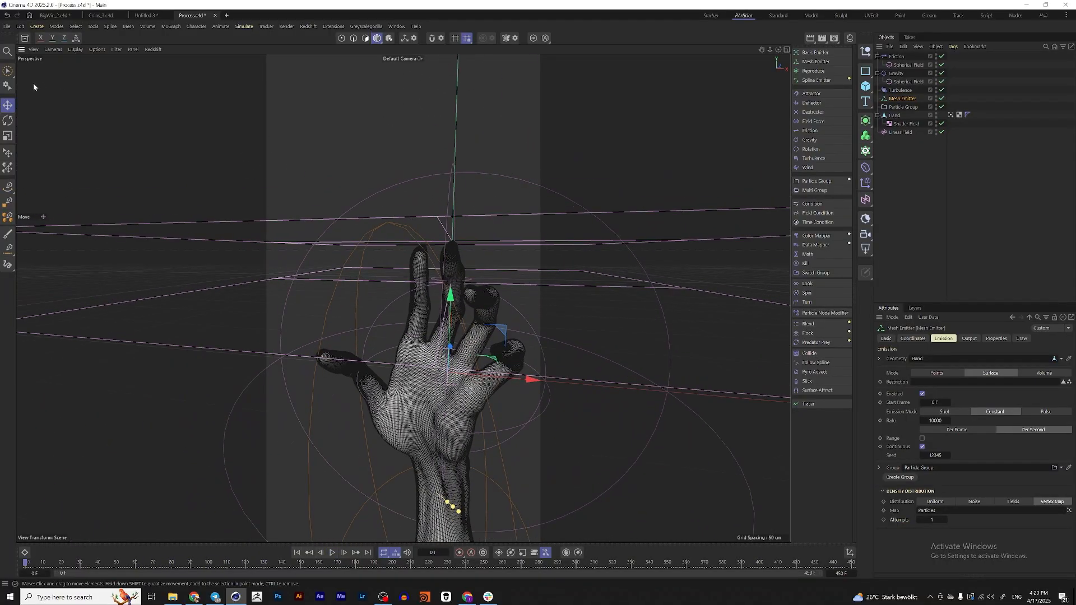
Open the Asset Browser and widen it so its category list is readable
left_click(24, 38)
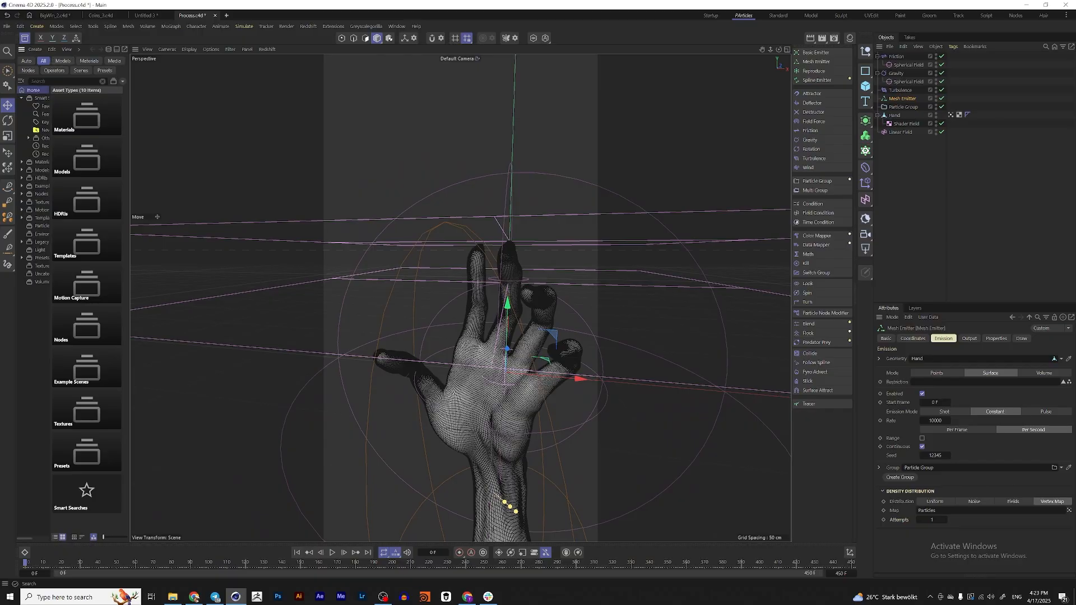
left_click_drag(131, 123, 162, 129)
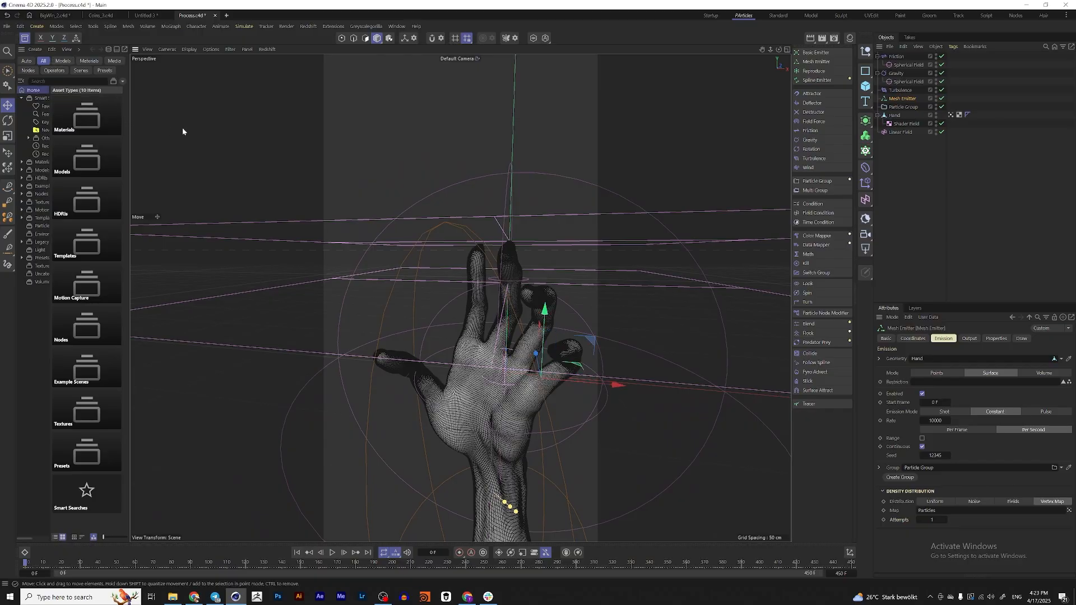
key("ctrl+z")
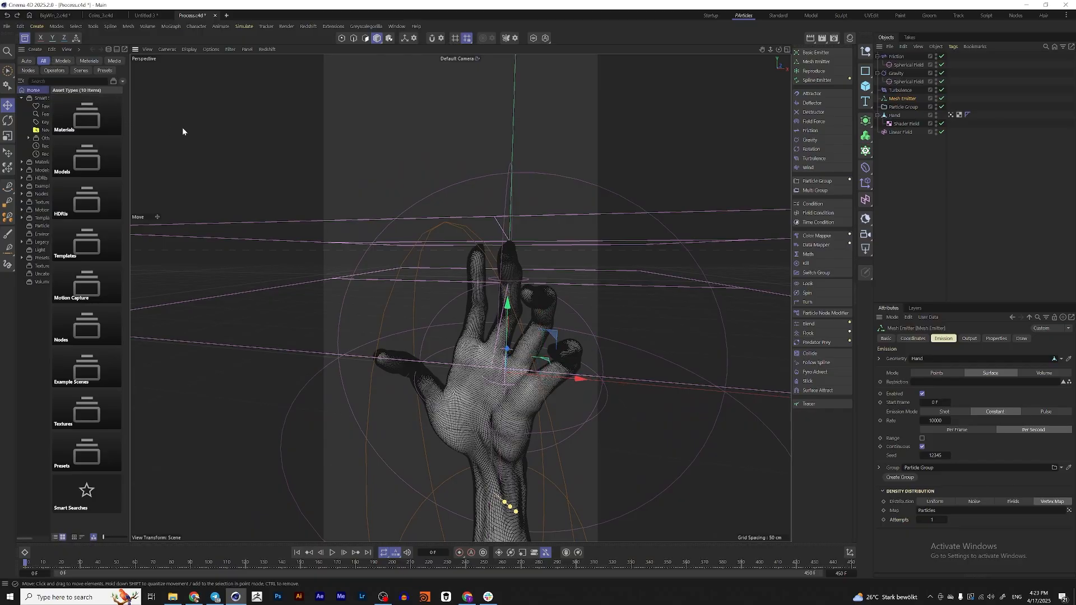
left_click(132, 150)
left_click_drag(129, 150, 186, 150)
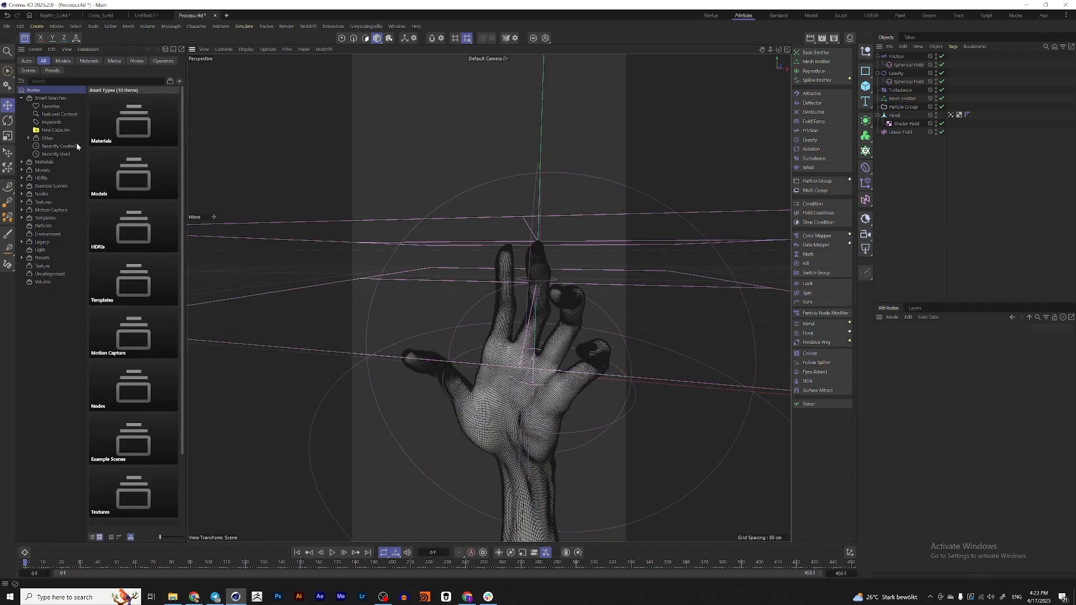
Add the Constellation operator from the New Capsules assets, set Particle Group as its point source, and preview the connections
left_click(63, 133)
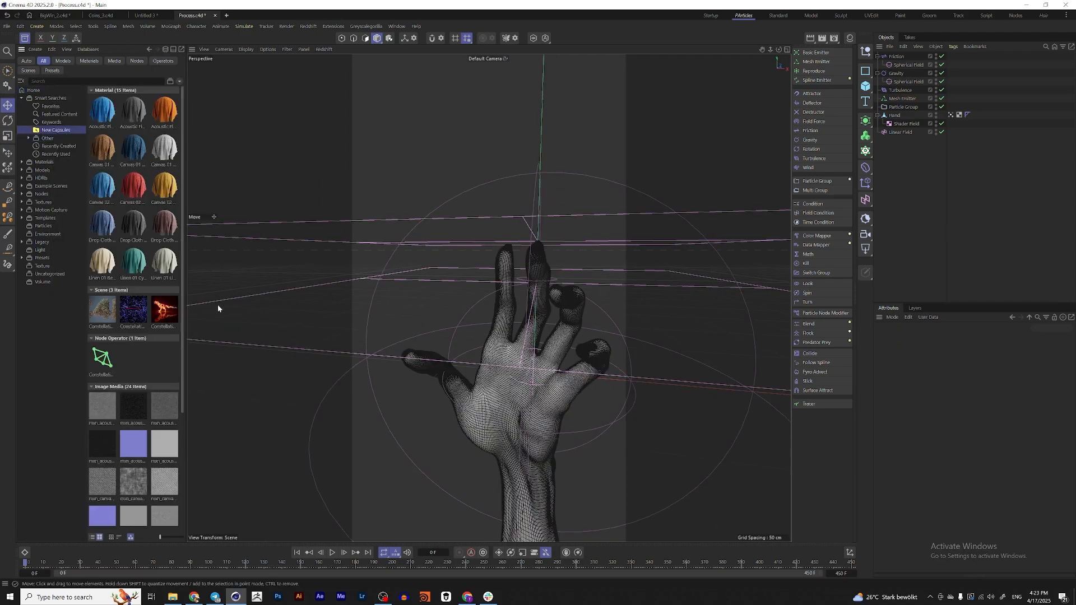
left_click(104, 362)
double_click(105, 362)
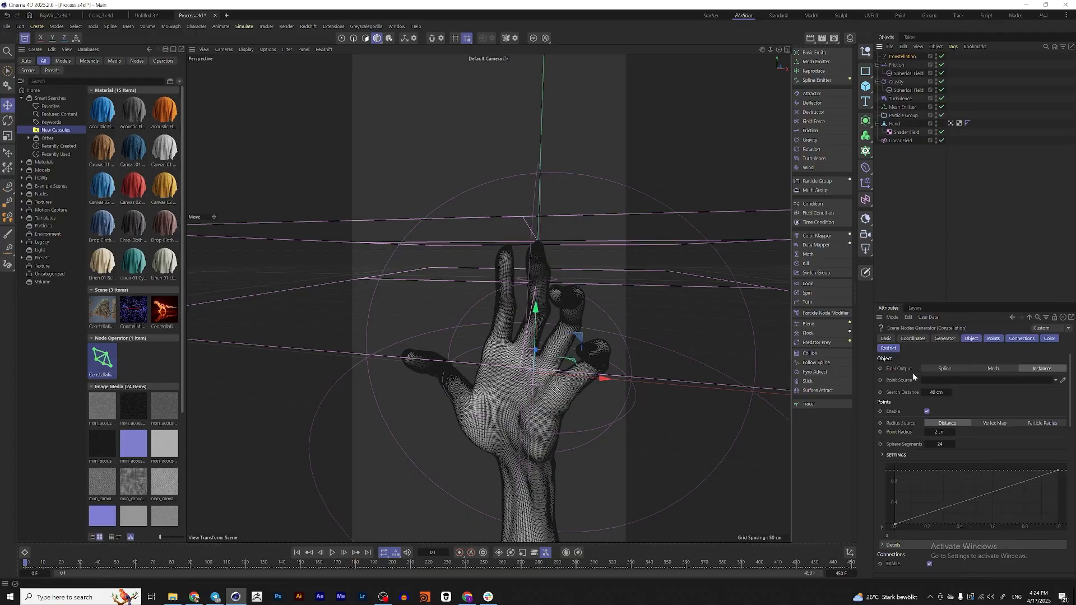
left_click_drag(906, 116, 932, 376)
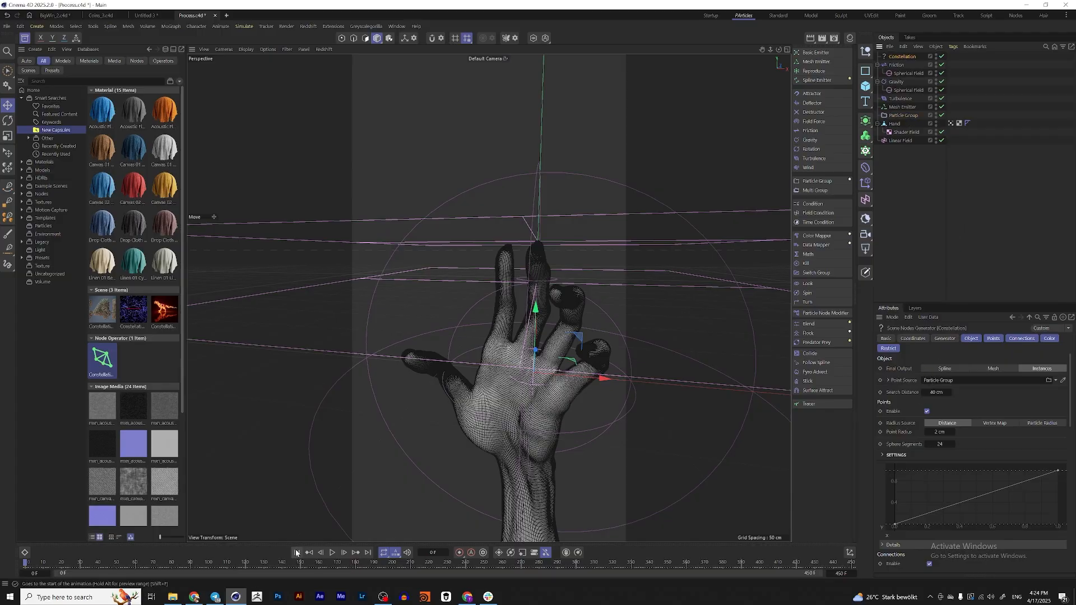
left_click(332, 554)
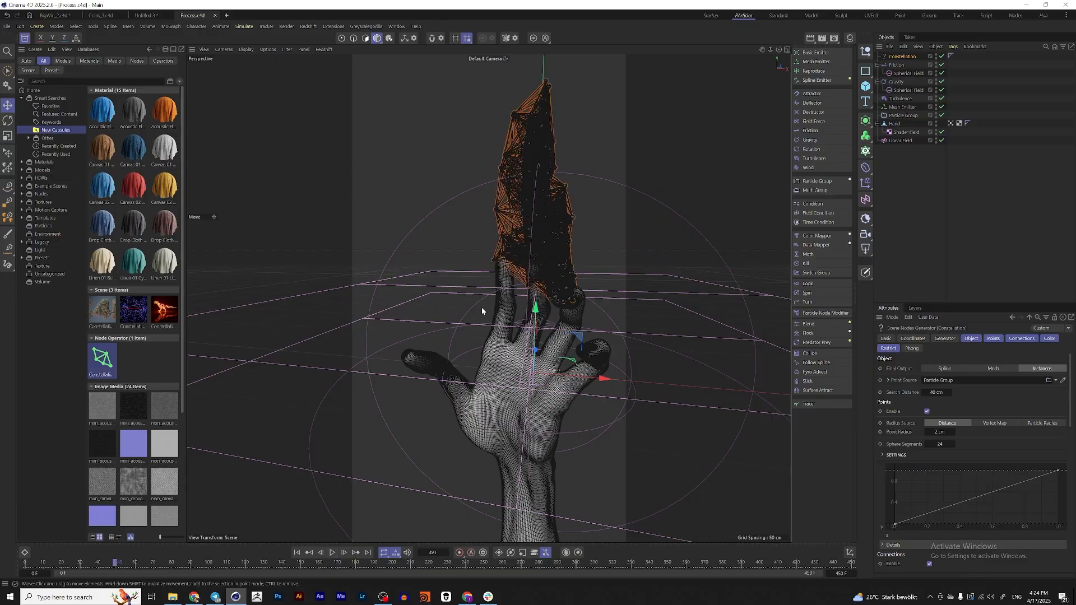
Examine the dense Constellation connections above the fingers and close the Asset Browser
left_click_drag(483, 311, 543, 301, "alt")
left_click_drag(564, 238, 591, 250, "alt")
scroll(528, 234, "up", 5)
left_click_drag(527, 234, 540, 261, "alt")
scroll(556, 255, "down", 5)
left_click(27, 41)
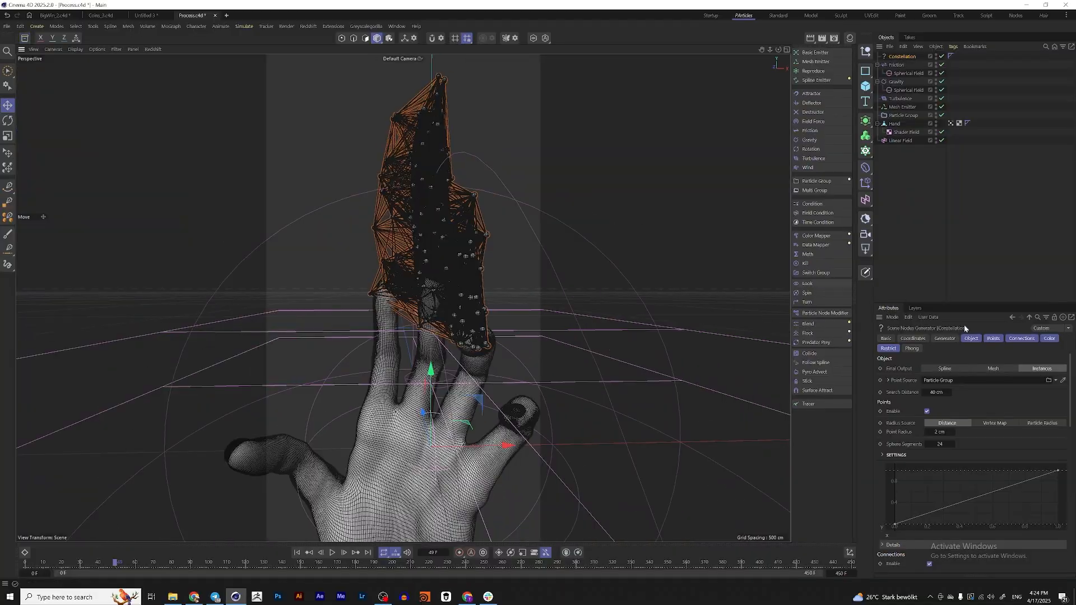
Set the Constellation's Search Distance to 25 cm and restrict its Max Connections to 8
scroll(525, 286, "up", 8)
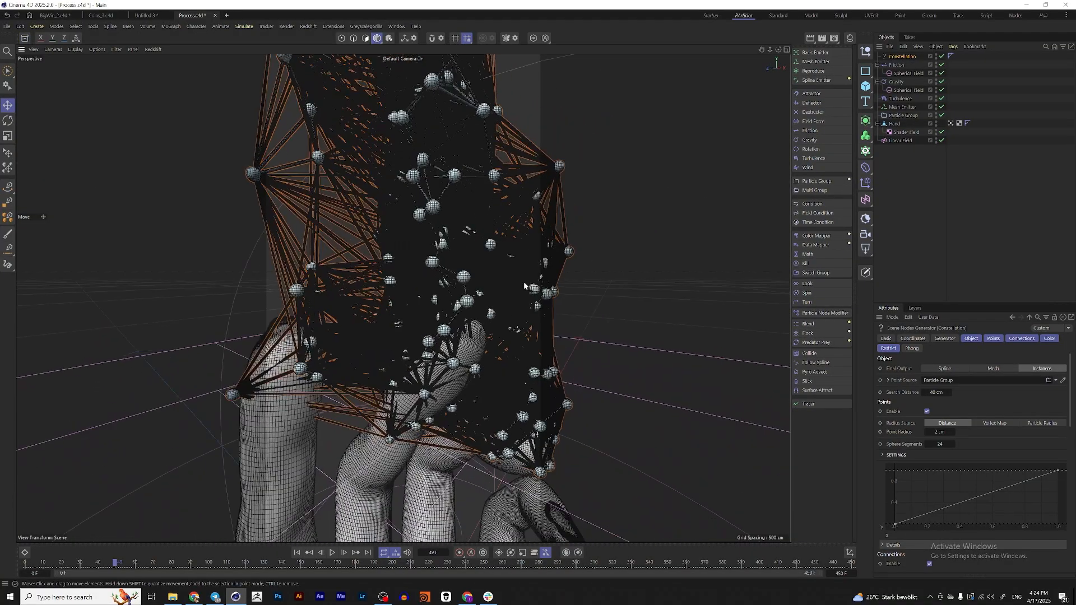
scroll(433, 287, "down", 5)
left_click_drag(449, 298, 448, 305, "alt")
scroll(451, 306, "up", 3)
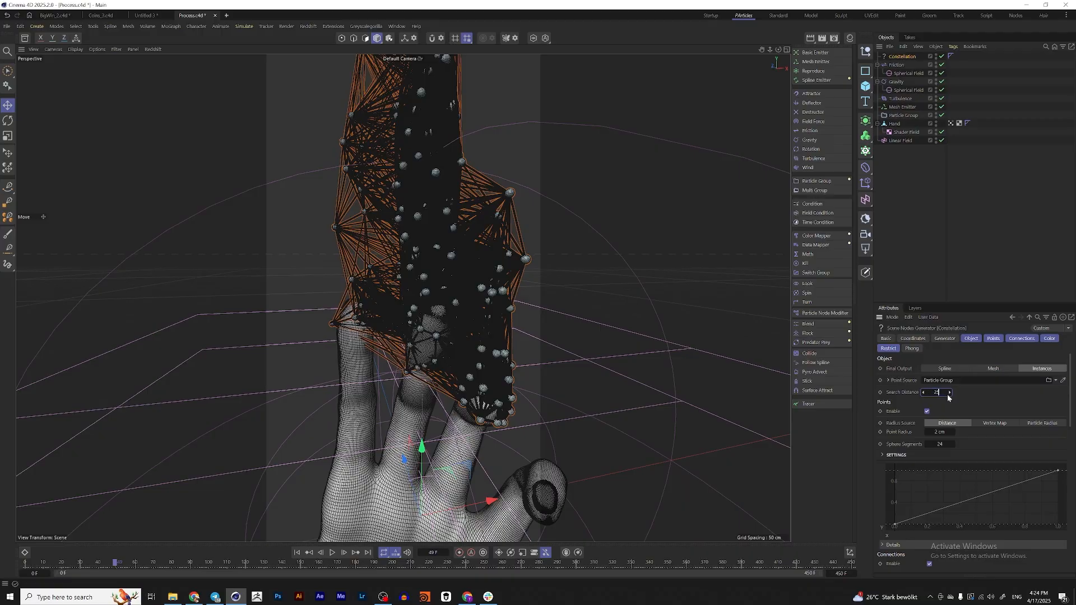
key("Return")
scroll(1053, 449, "down", 10)
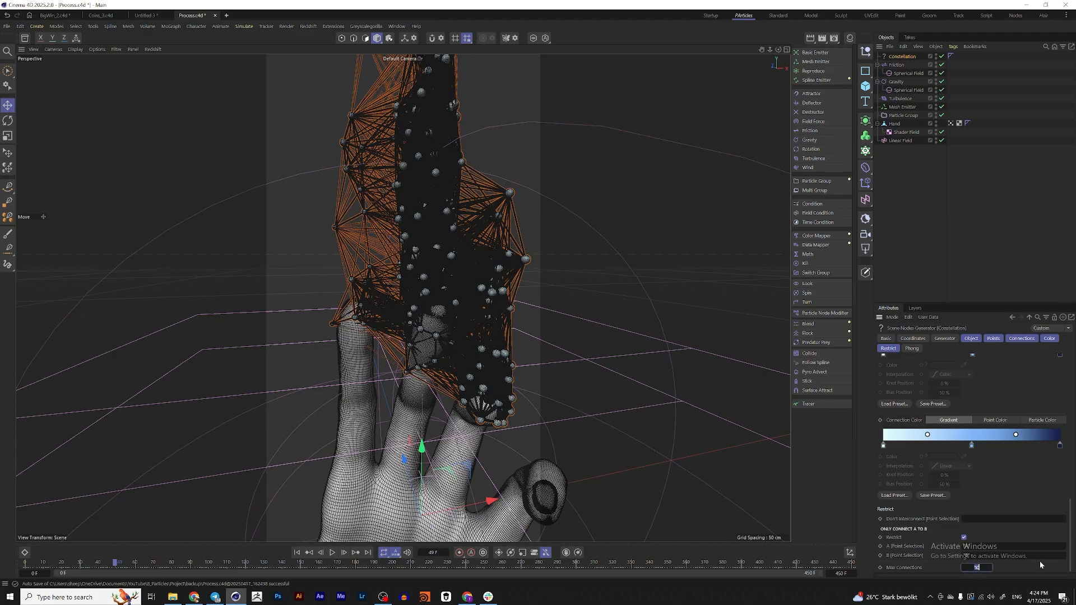
type("8")
key("Return")
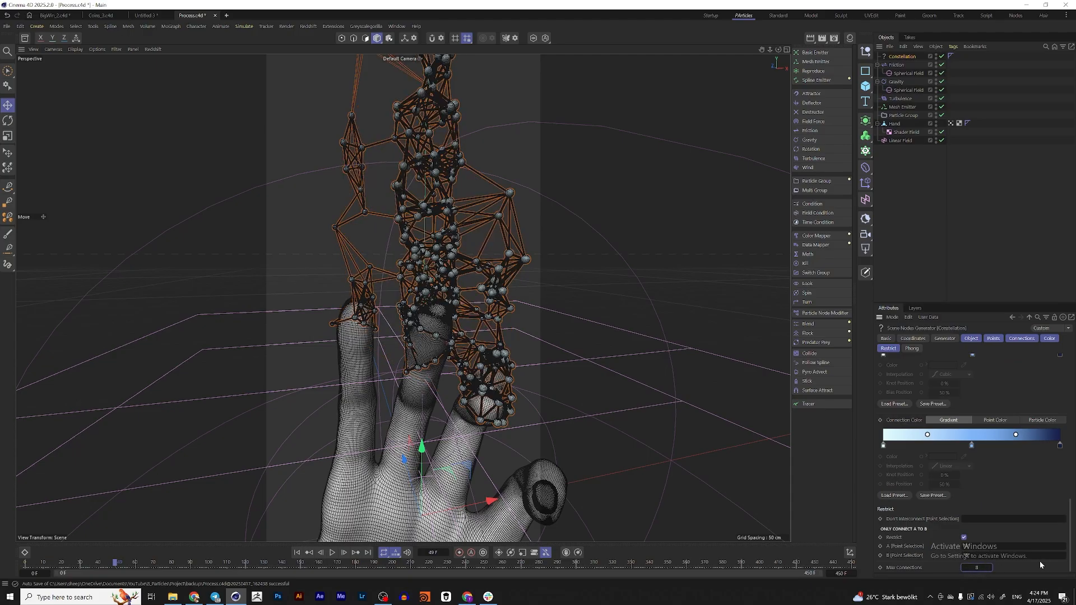
Replay the simulation, set the Constellation's Search Distance to 20 cm while it plays, and return to the first frame
left_click(297, 554)
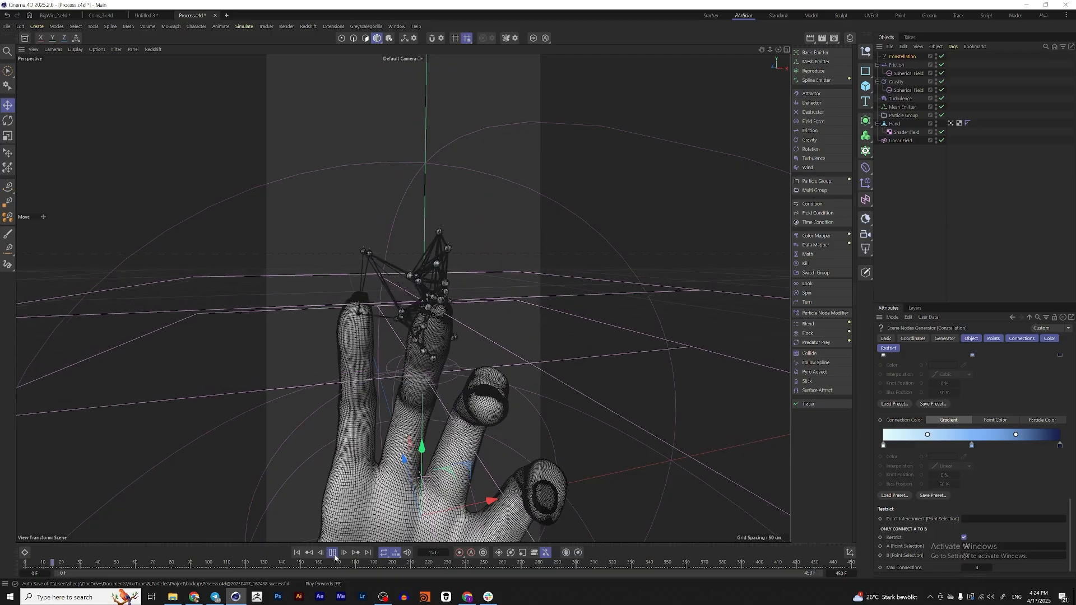
left_click_drag(456, 386, 452, 294, "alt")
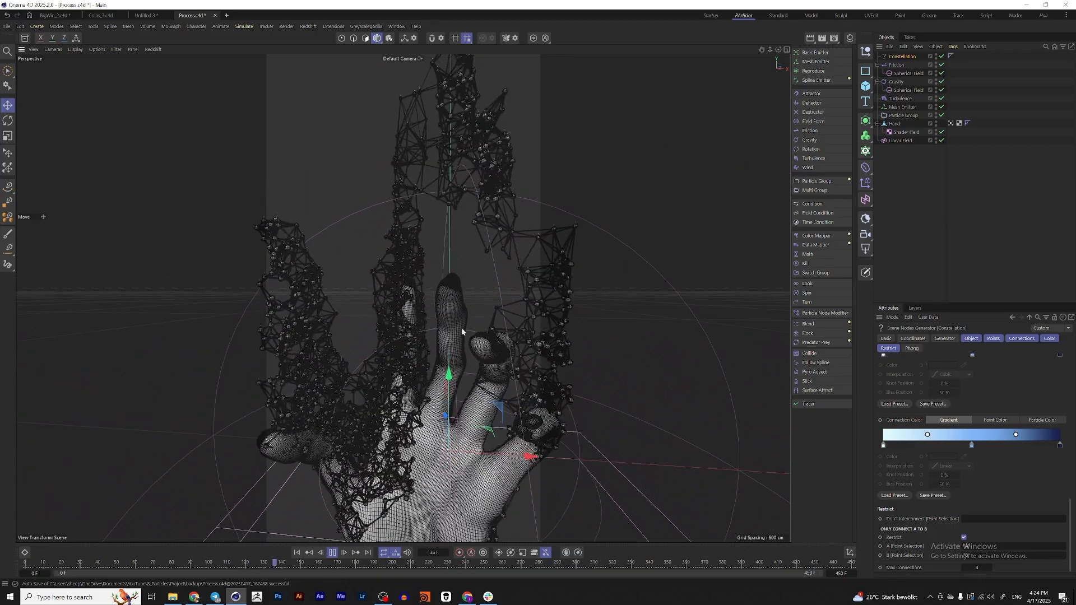
scroll(976, 448, "up", 10)
scroll(933, 440, "up", 3)
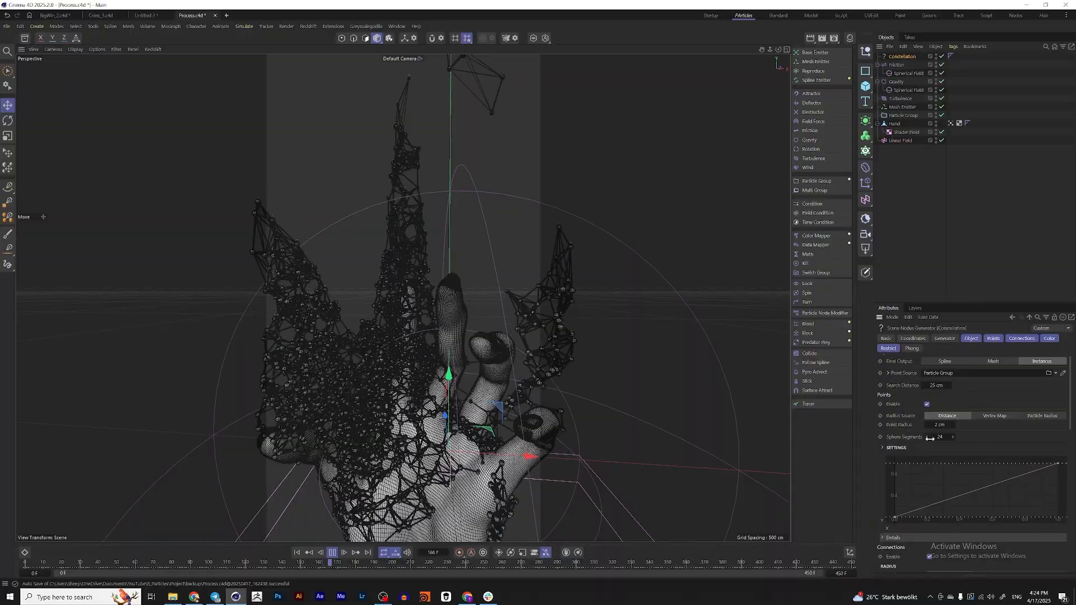
double_click(940, 386)
type("20")
key("Return")
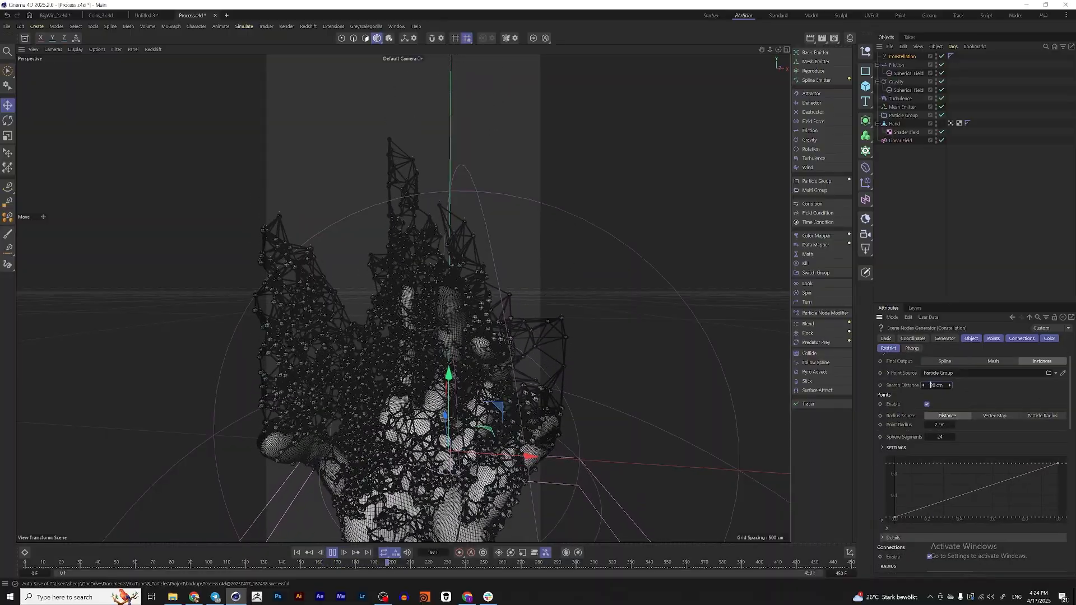
left_click_drag(437, 303, 422, 369, "alt")
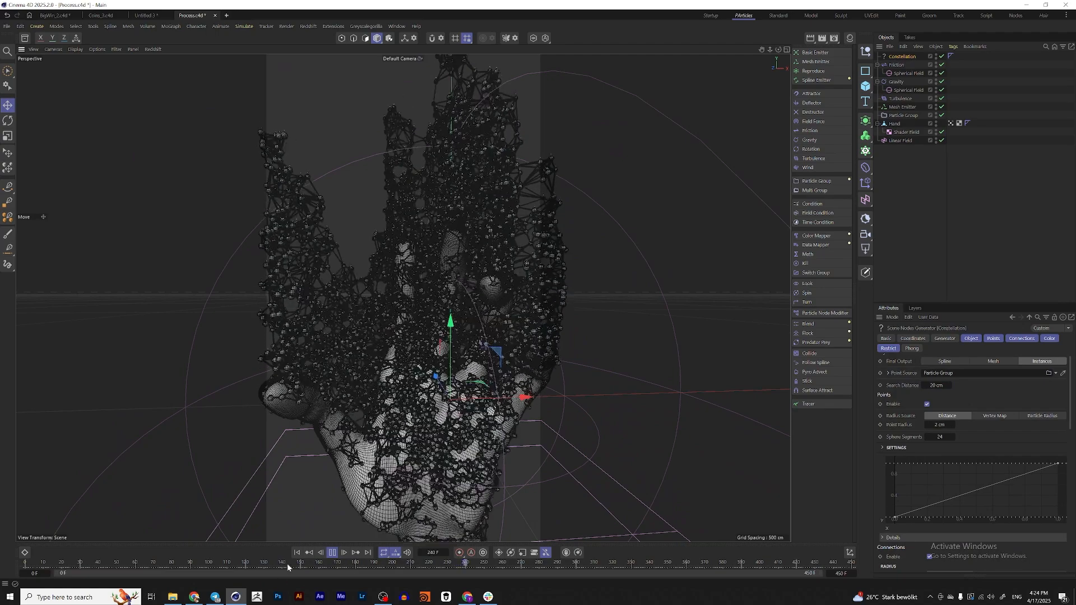
left_click(332, 553)
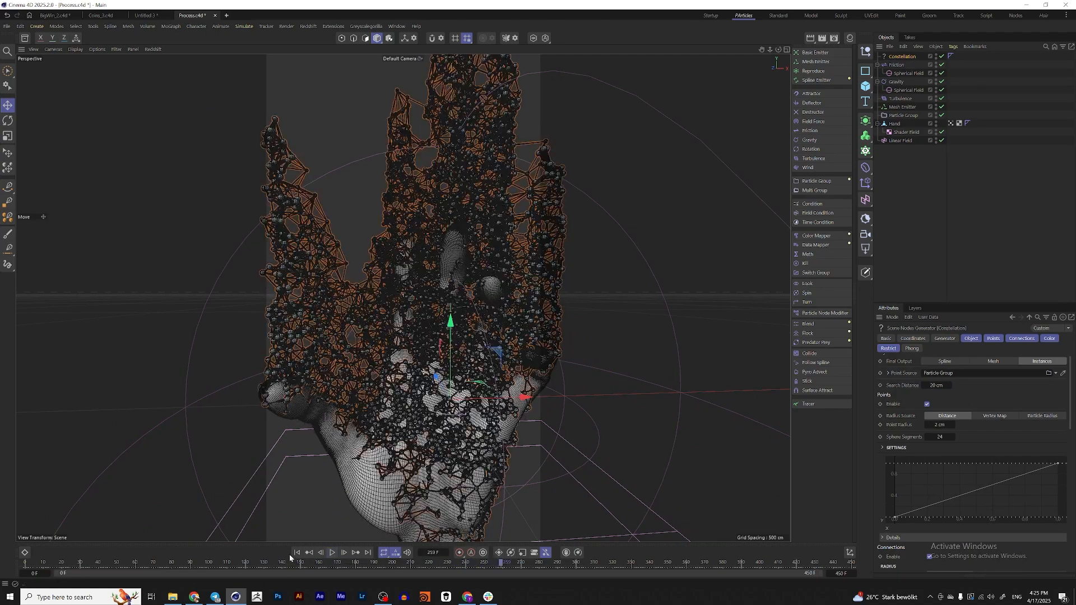
left_click(297, 553)
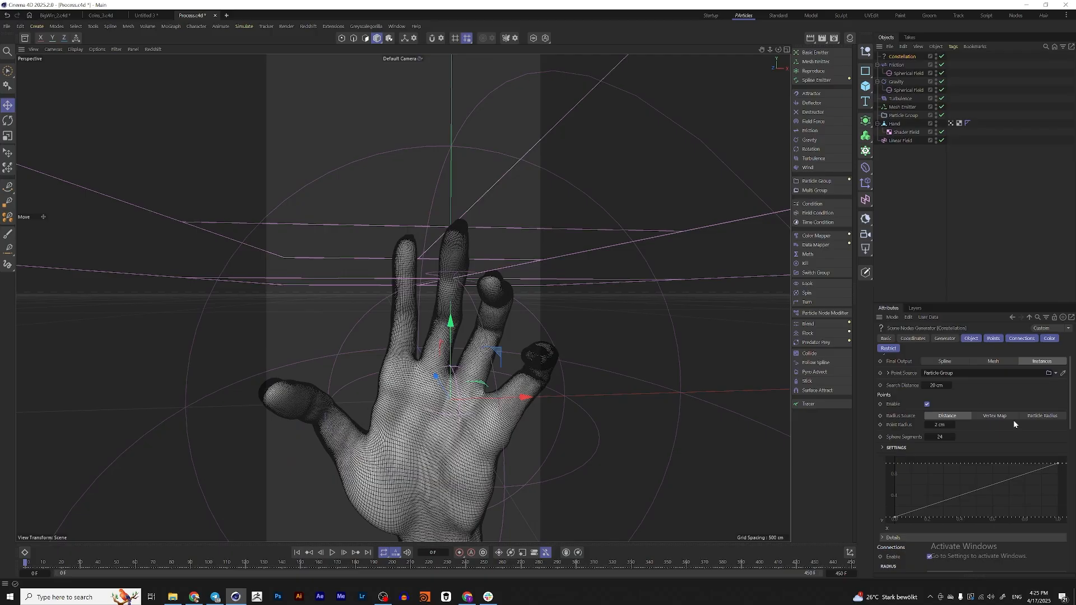
Play the simulation to about frame 39 and disable the Constellation's Points so only connections are drawn
left_click(333, 553)
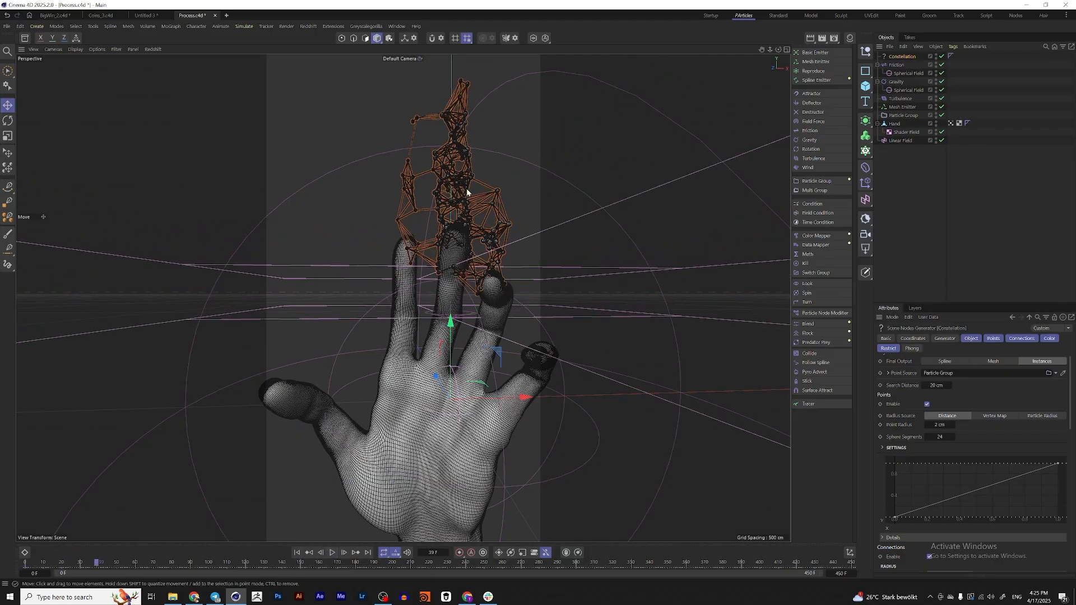
scroll(472, 230, "up", 6)
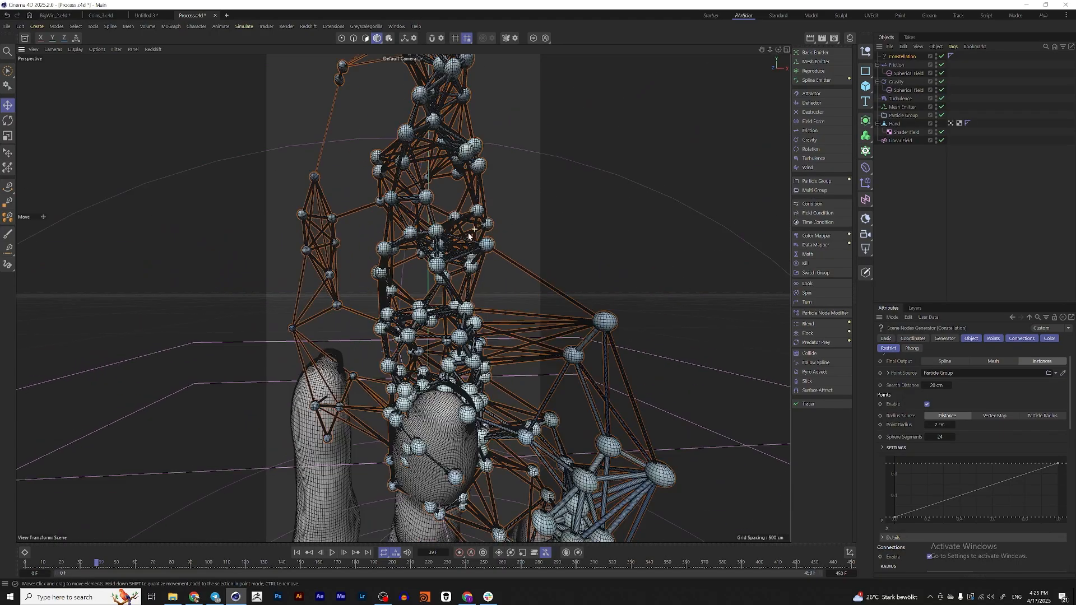
left_click_drag(468, 237, 425, 250, "alt")
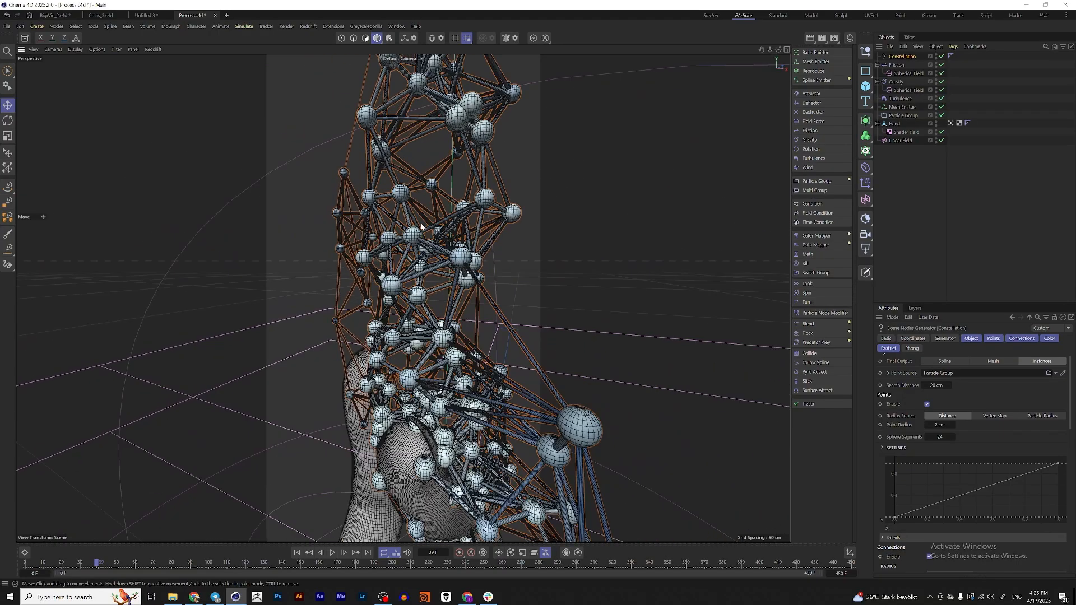
left_click(927, 405)
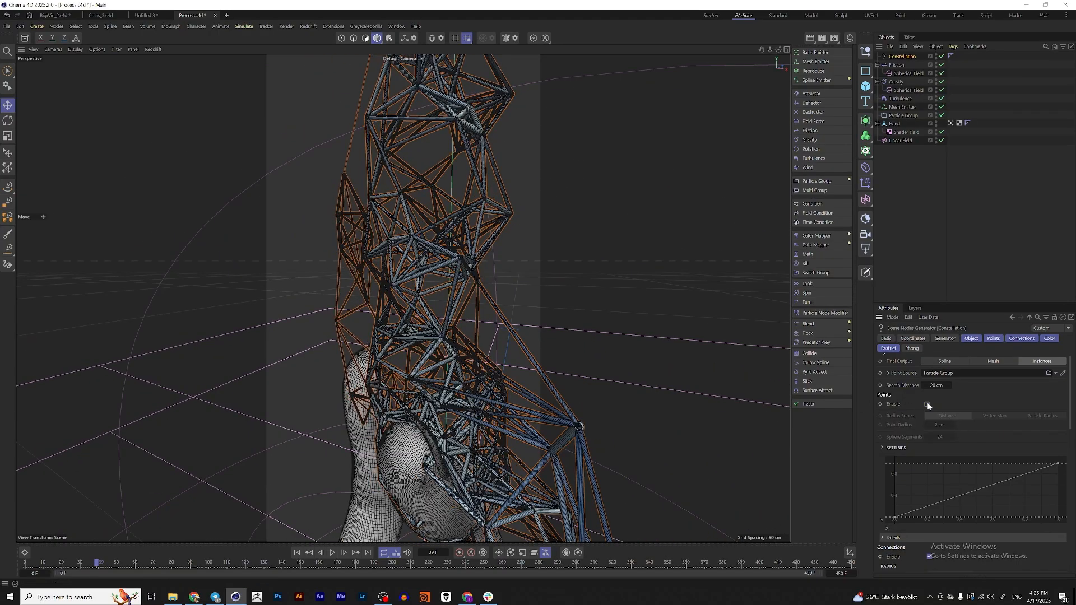
Reveal and widen the Redshift RenderView beside the viewport, and start the interactive render of the hand and connections
left_click(856, 189)
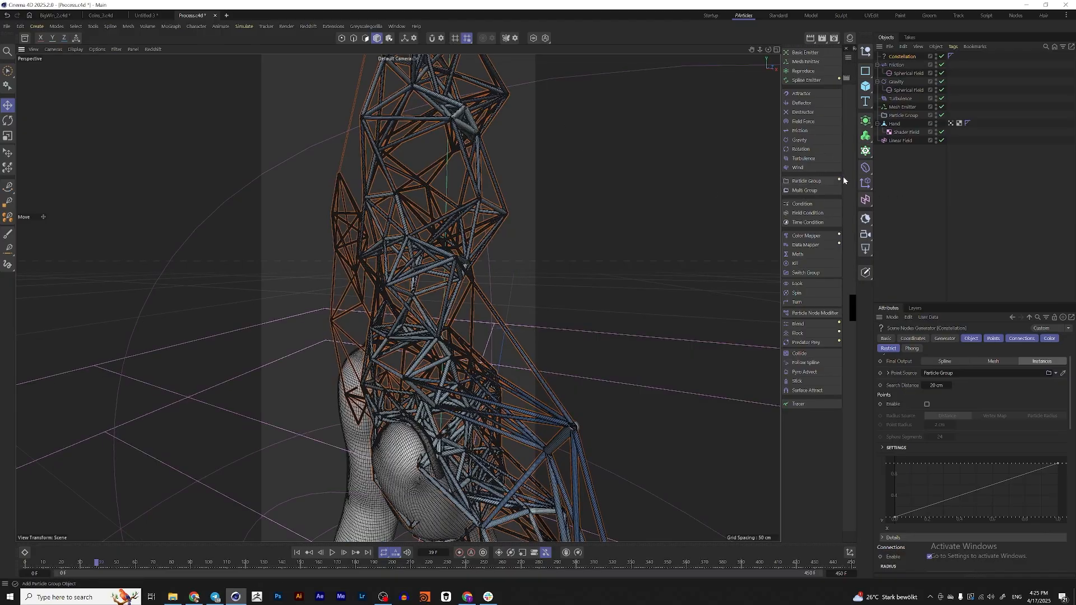
left_click_drag(843, 178, 548, 165)
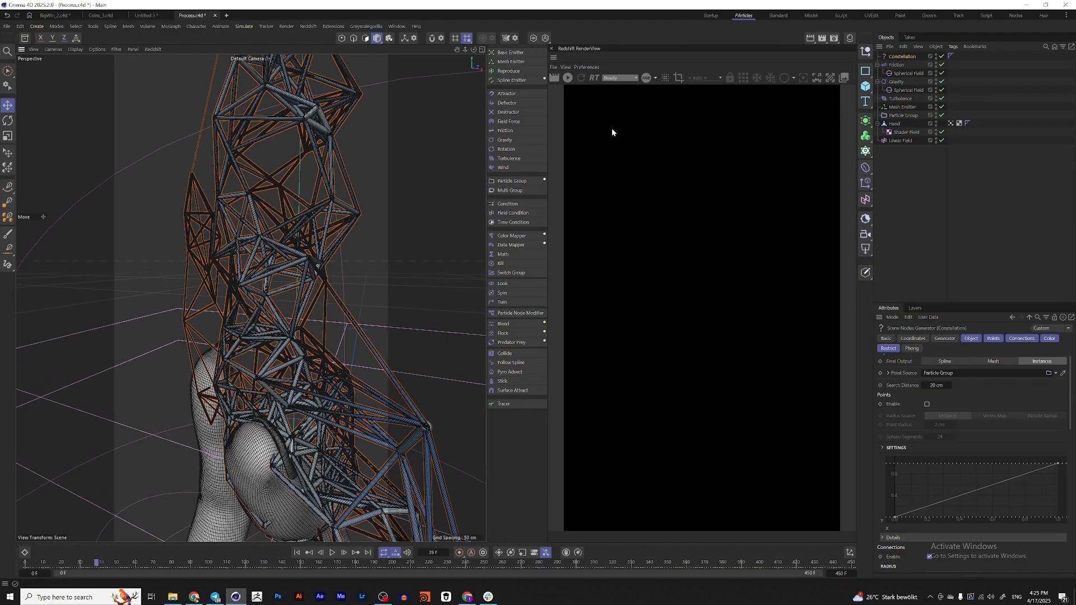
left_click(568, 78)
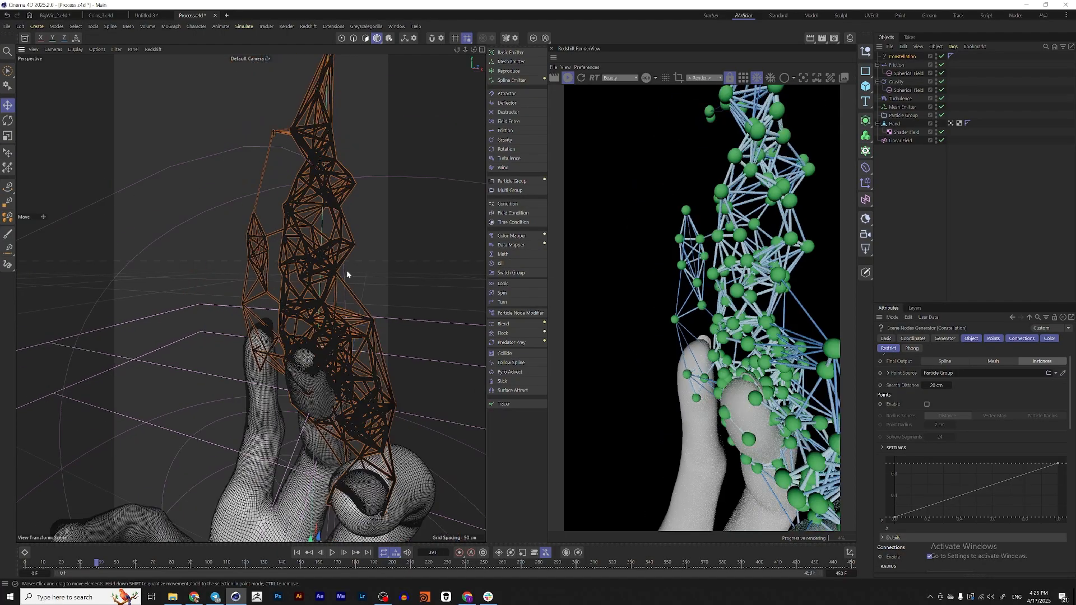
left_click_drag(347, 270, 357, 267, "alt")
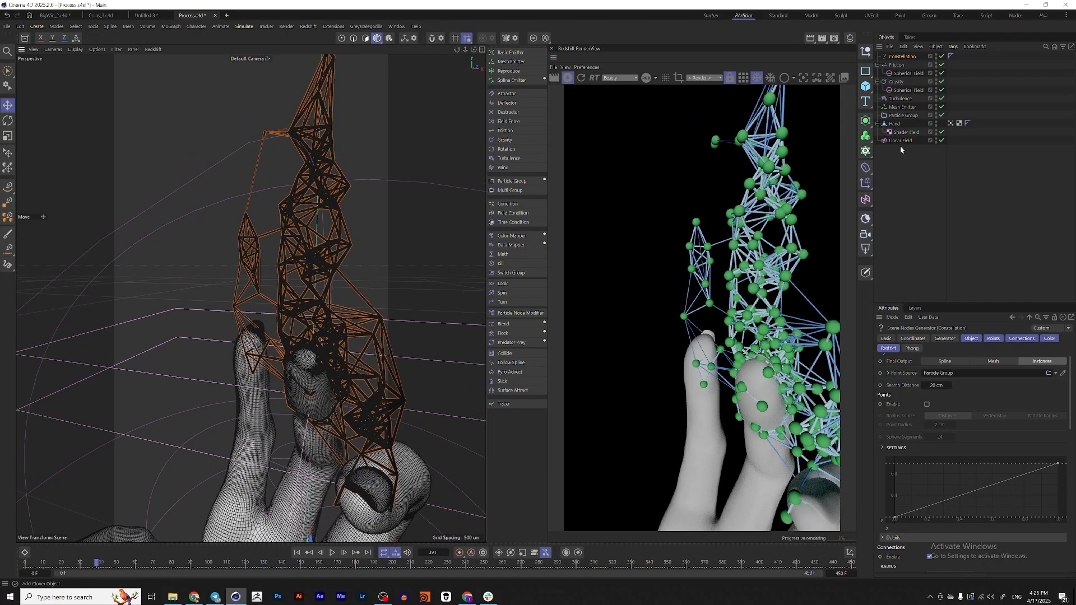
Set the Mesh Emitter's particle Radius to 0.25 cm and give it a radius variance
left_click(902, 107)
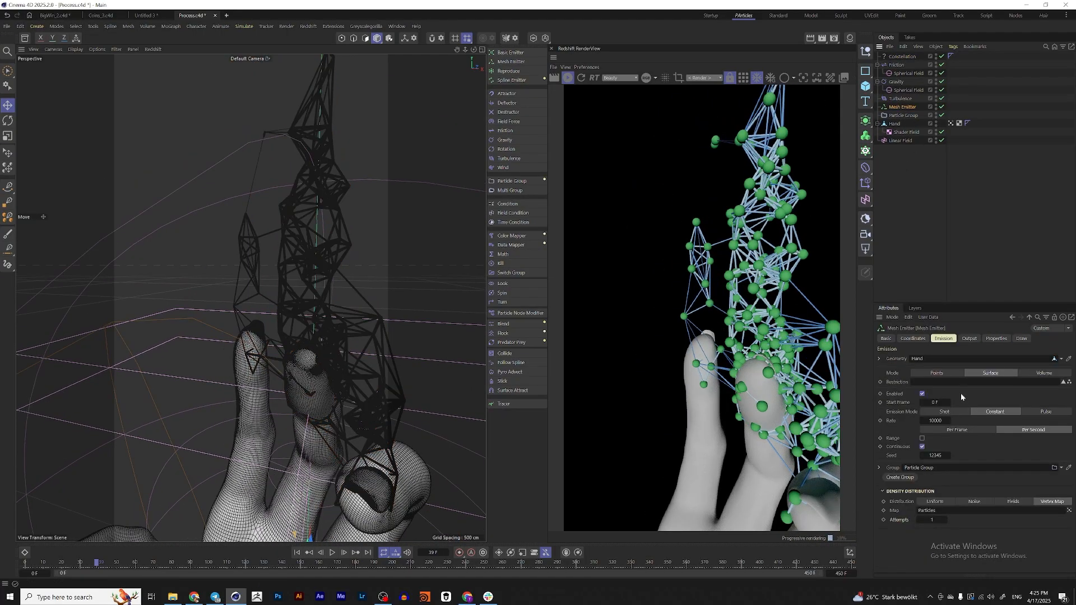
left_click(1001, 340)
left_click(883, 530)
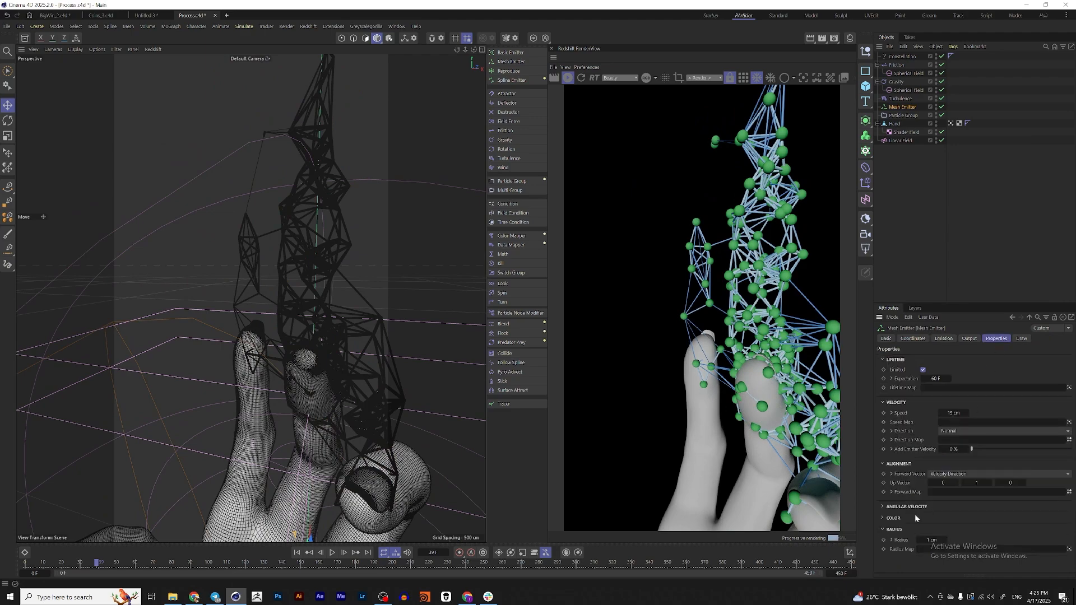
left_click(933, 540)
key("Return")
left_click(892, 540)
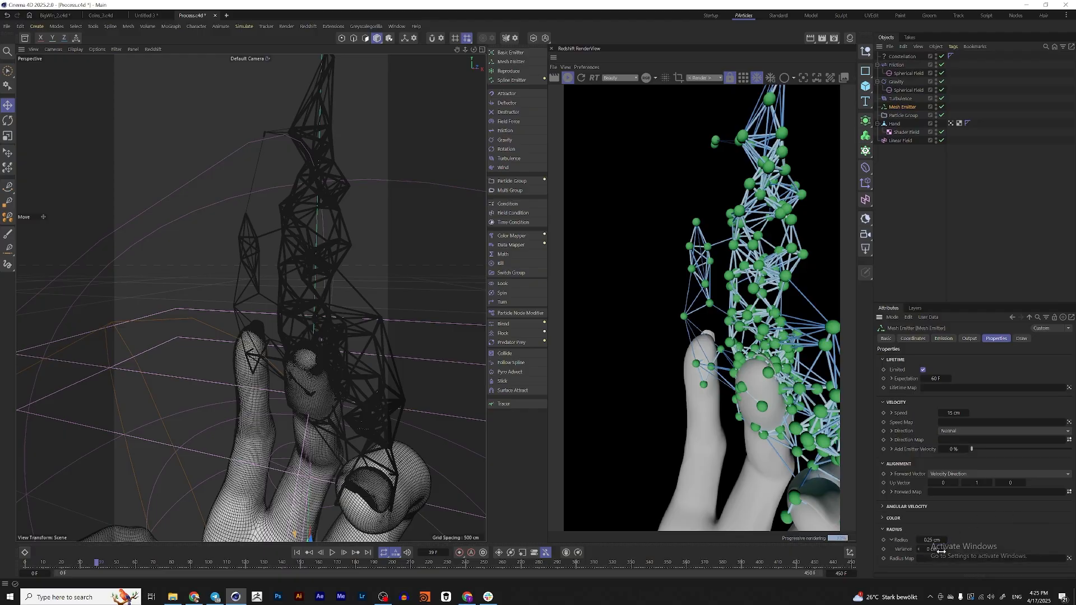
key("Return")
Replay the simulation from the first frame to about frame 31 and inspect the rendered particle sizes up close
left_click(297, 554)
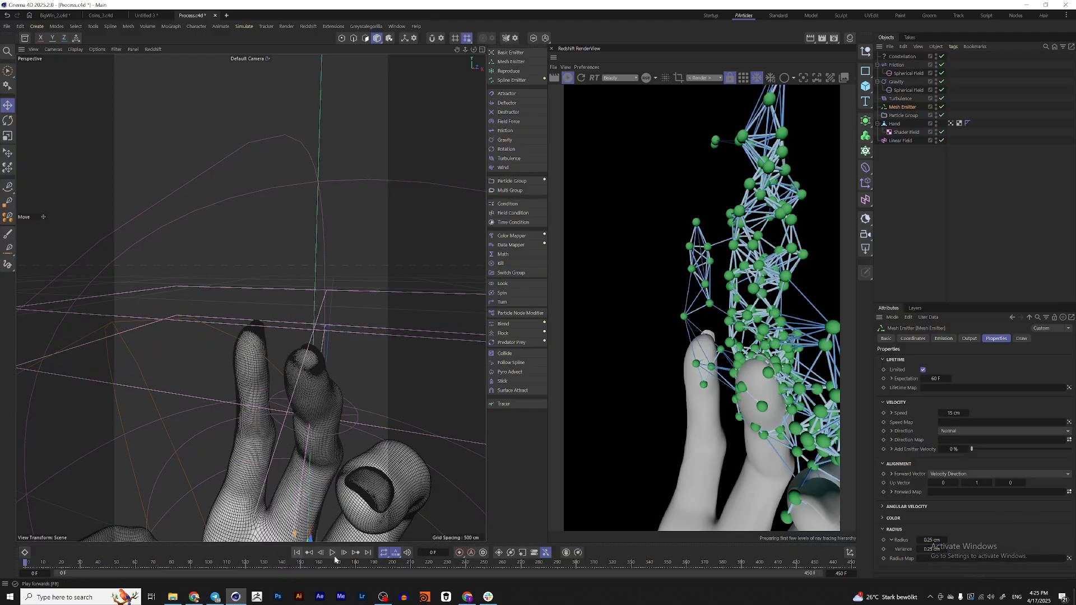
left_click(333, 554)
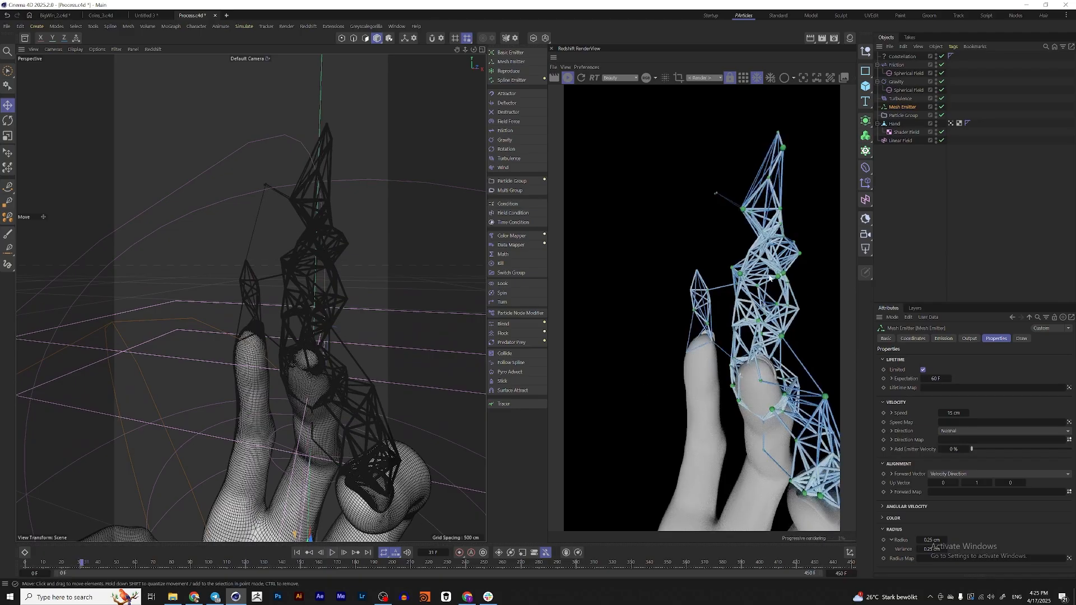
scroll(798, 270, "up", 4)
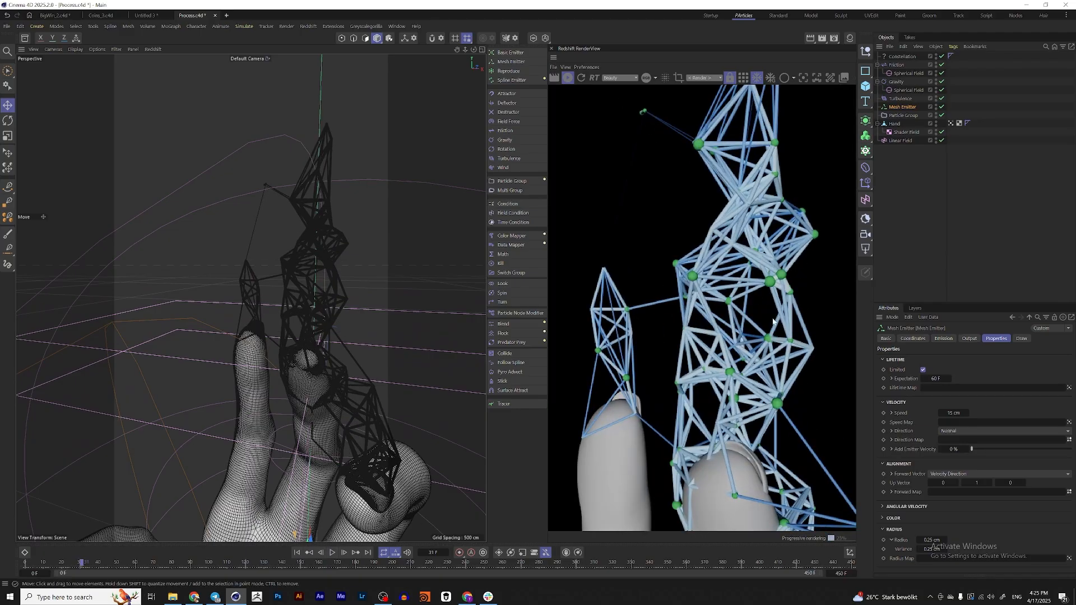
scroll(773, 318, "down", 2)
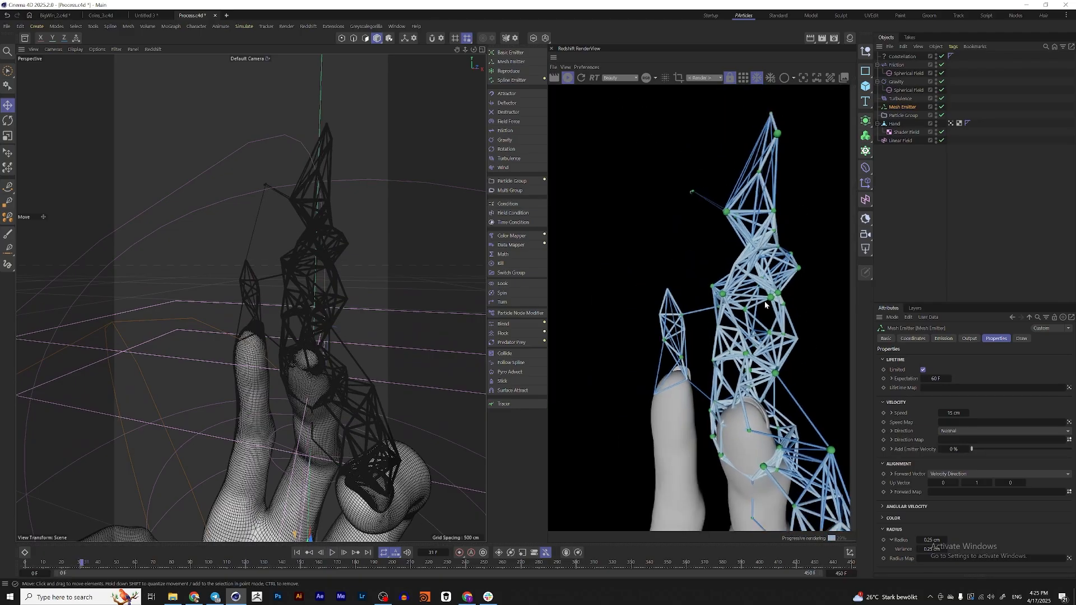
Advance the simulation to frame 101 and reframe the camera so the whole hand shows in the render
left_click(332, 552)
left_click(332, 554)
scroll(364, 274, "down", 5)
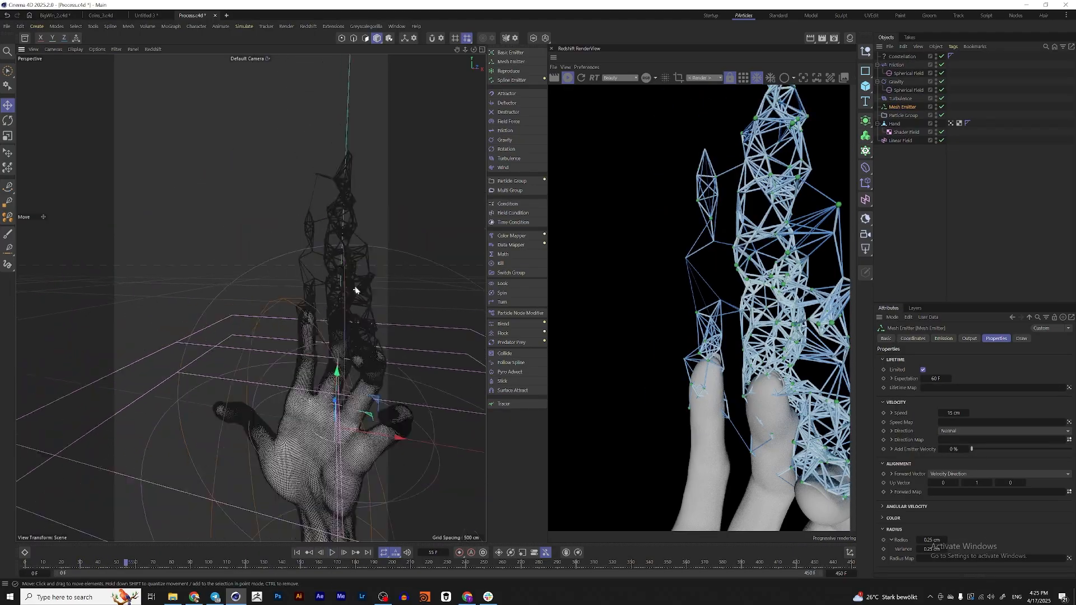
left_click_drag(355, 290, 325, 303, "alt")
middle_click_drag(326, 314, 290, 248, "alt")
left_click_drag(289, 248, 295, 255, "alt")
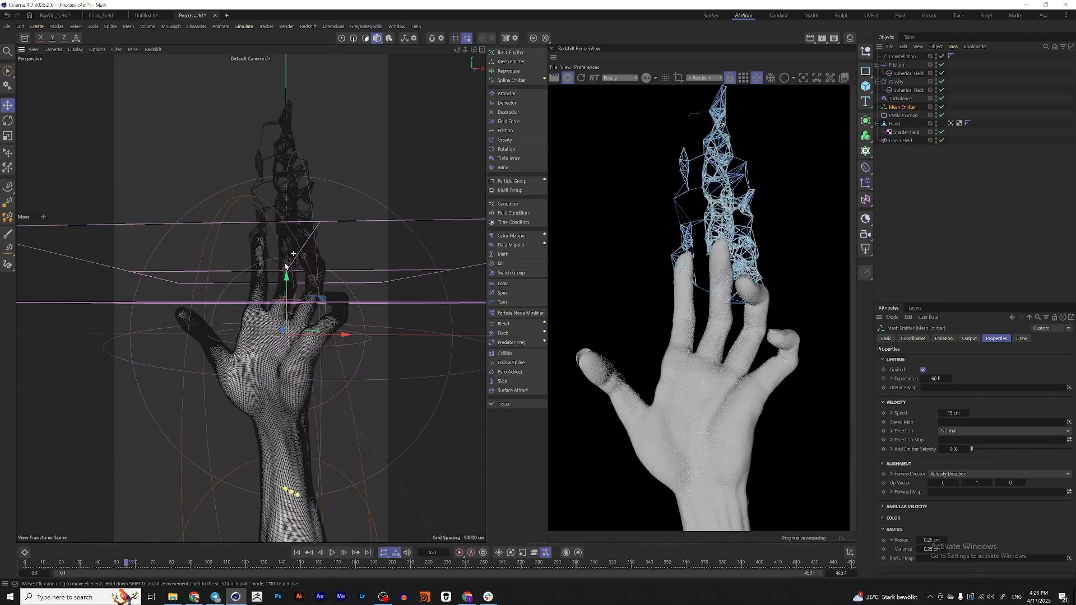
left_click_drag(264, 305, 266, 310, "alt")
left_click(334, 556)
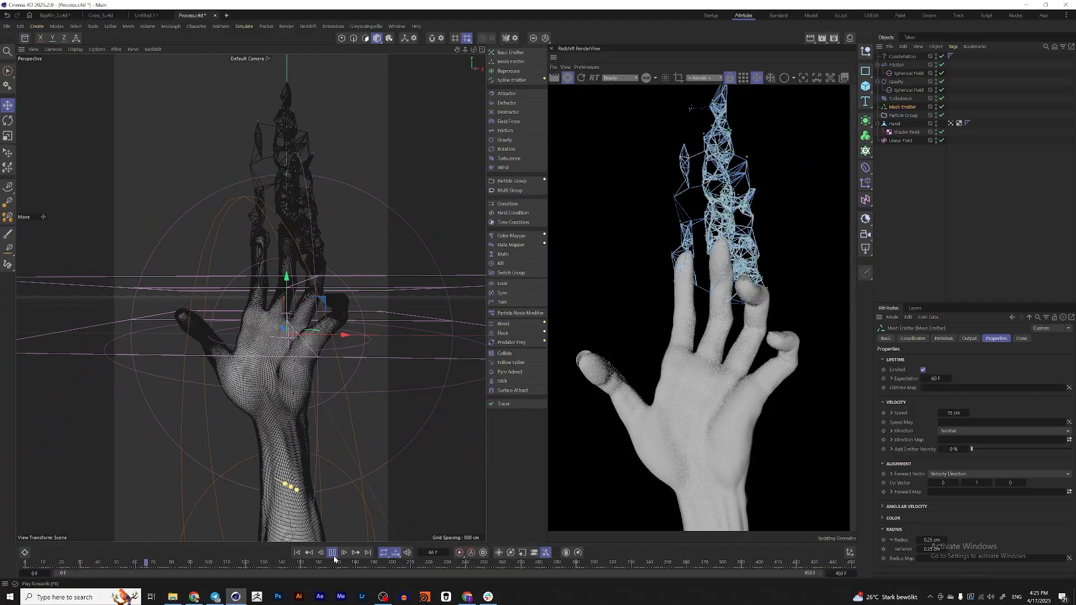
left_click(335, 558)
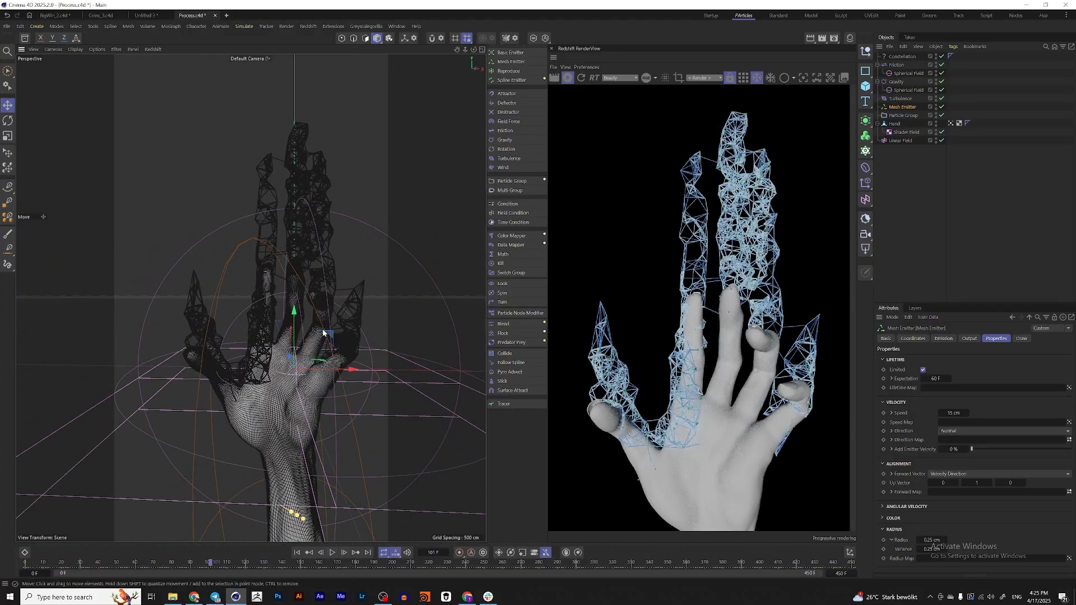
Switch to the Startup layout and start the interactive Redshift render there
left_click(709, 17)
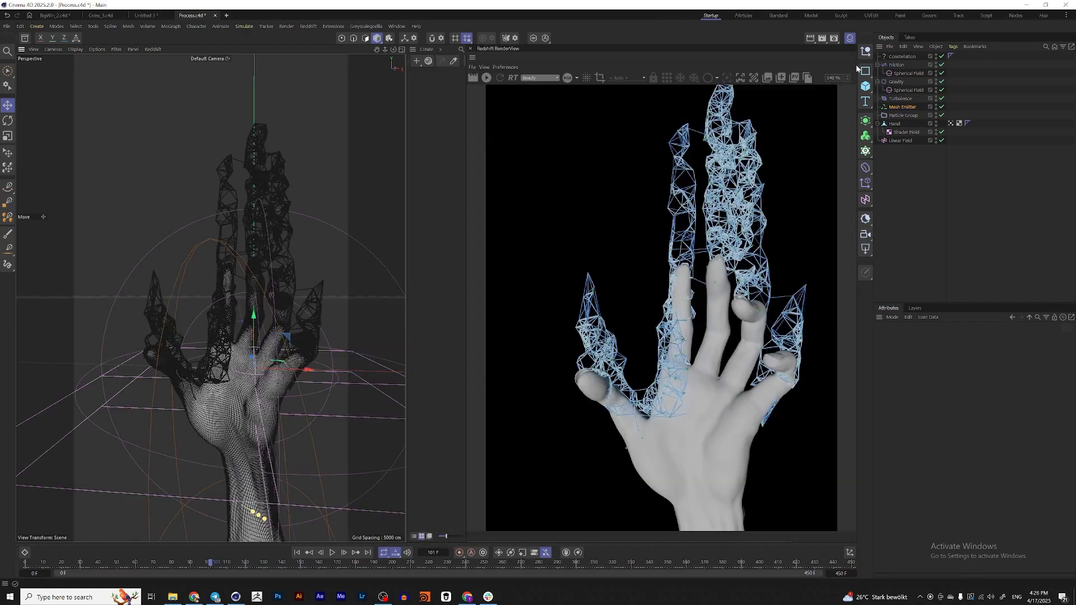
left_click(485, 78)
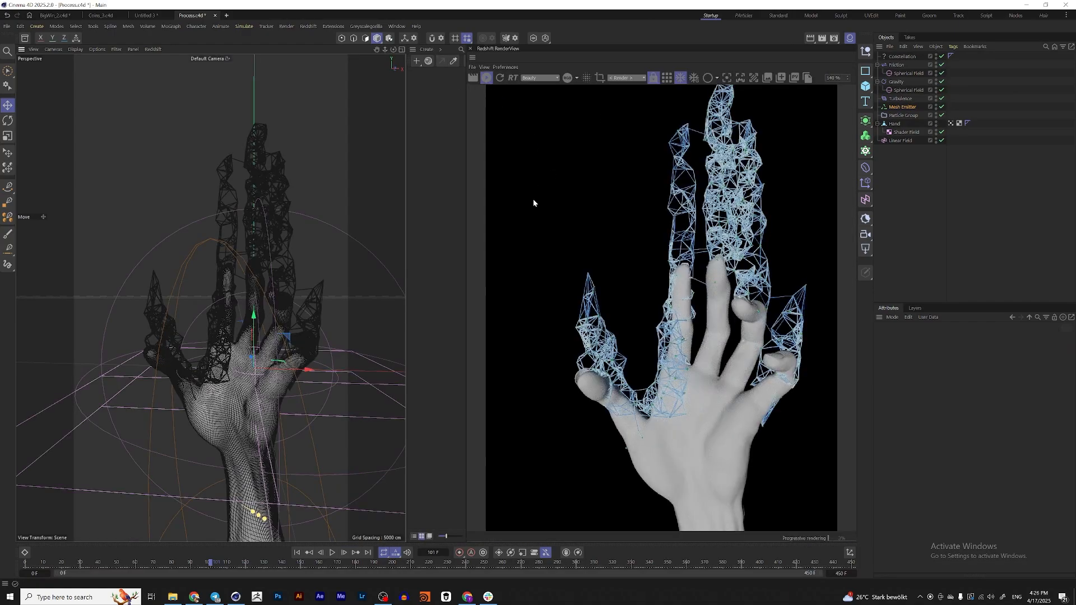
Center the hand and forearm in the frame and add a Redshift Dome Light to the scene
left_click_drag(257, 330, 240, 293, "alt")
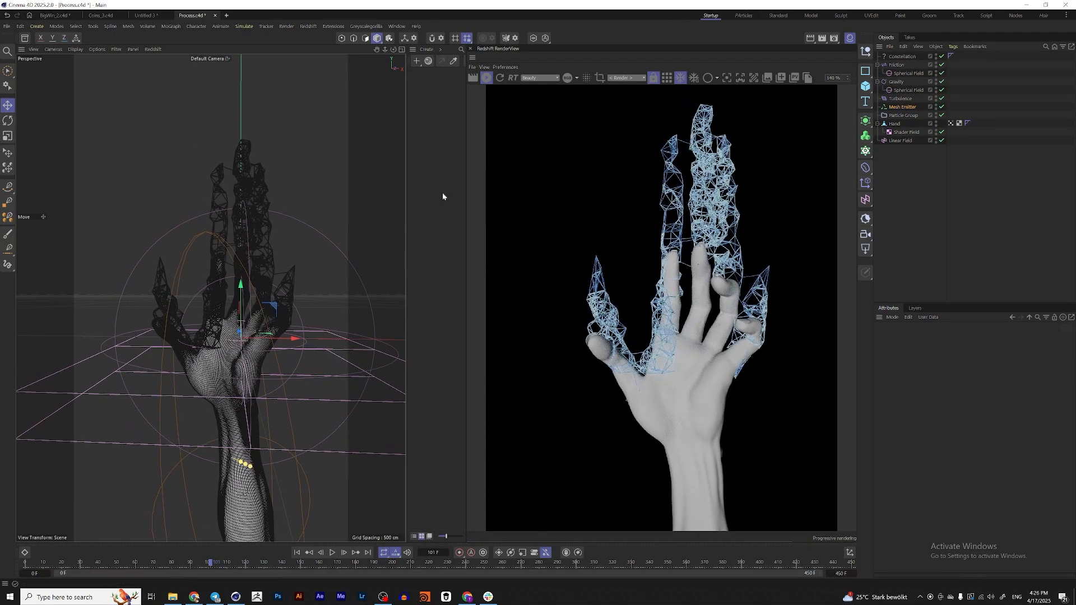
left_click(864, 253)
left_click(892, 311)
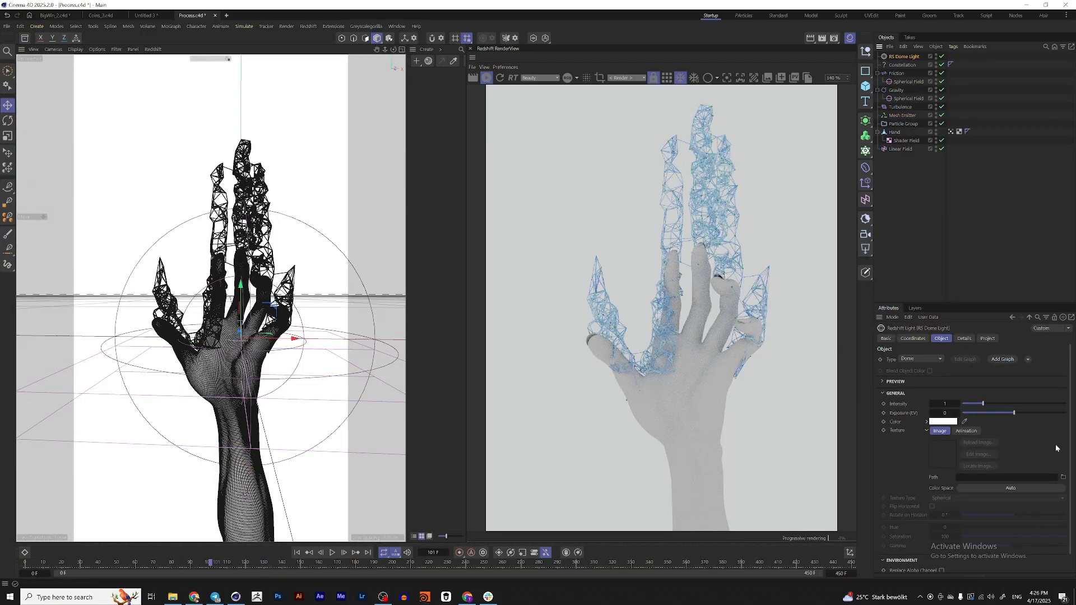
Load an industrial interior HDRI as the Dome Light's texture without copying the image to the project location
left_click(1063, 477)
double_click(375, 134)
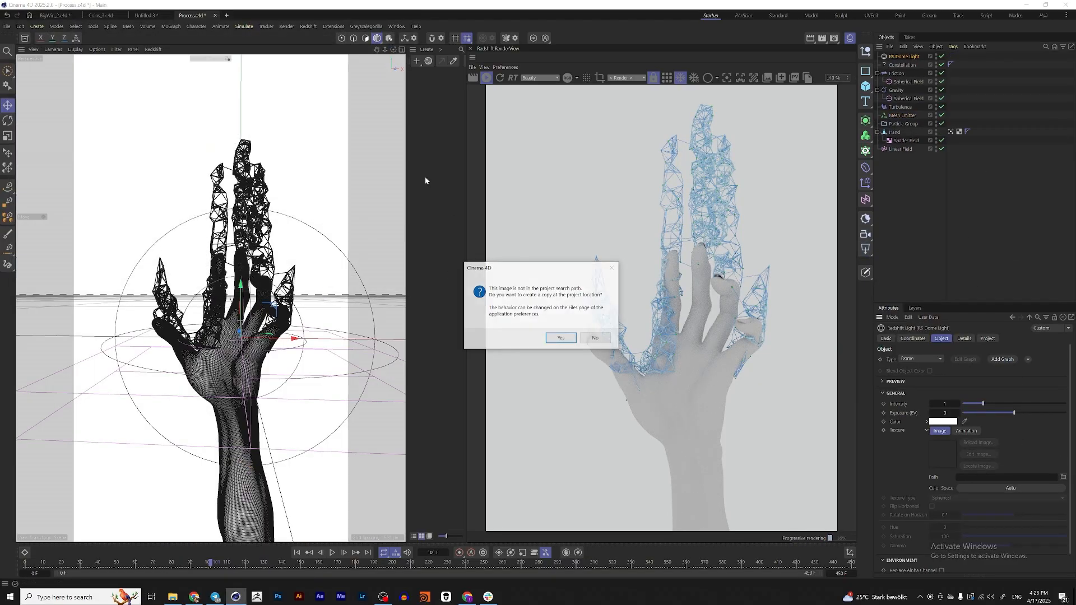
left_click(596, 338)
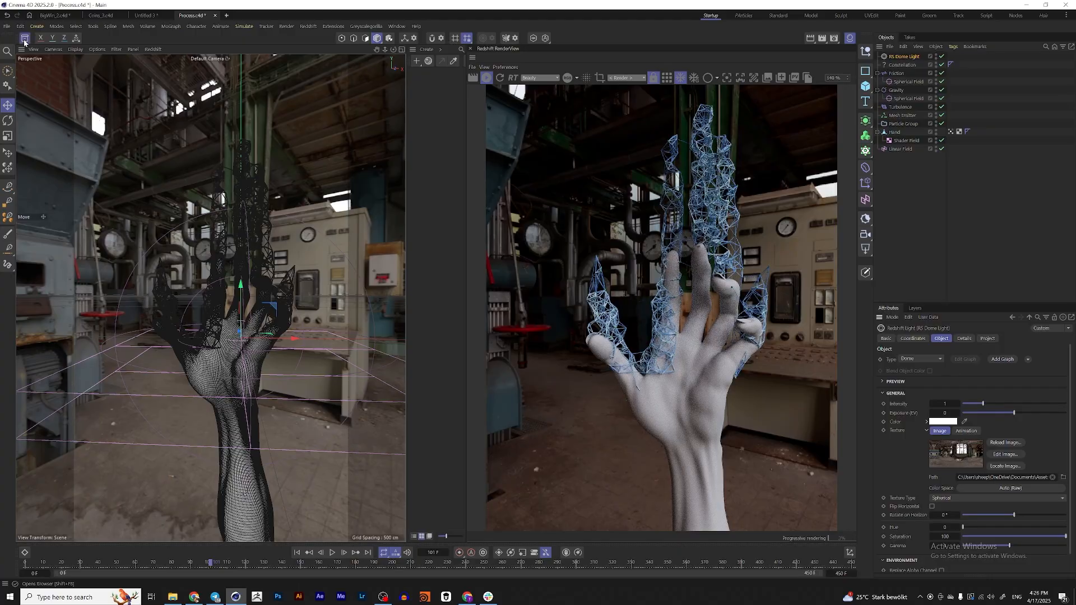
Browse the HDRIs category in the asset library for available environment images
left_click(25, 38)
left_click_drag(129, 193, 194, 195)
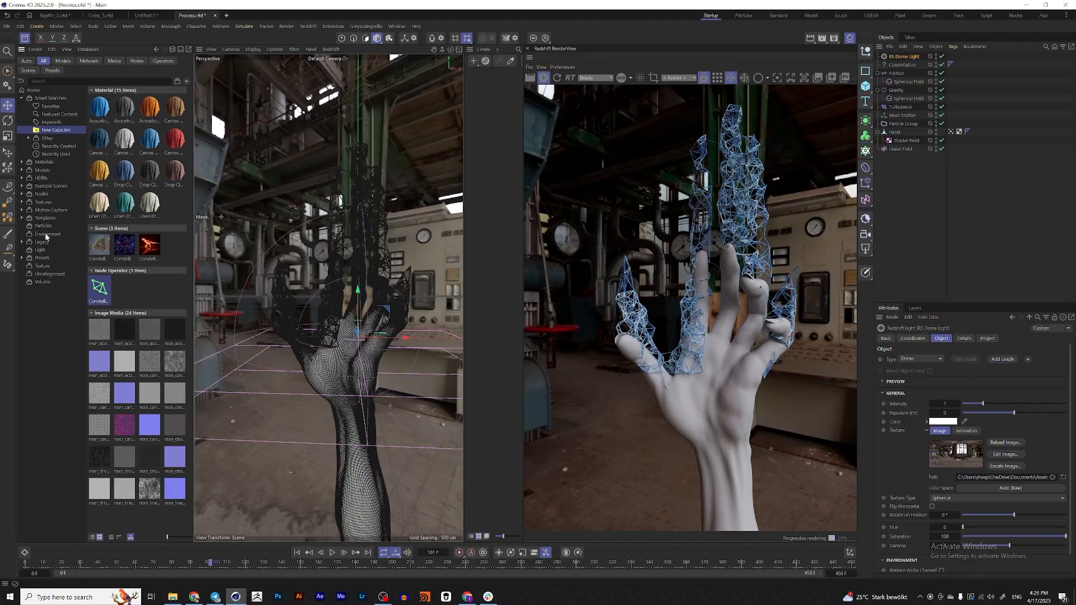
left_click(42, 178)
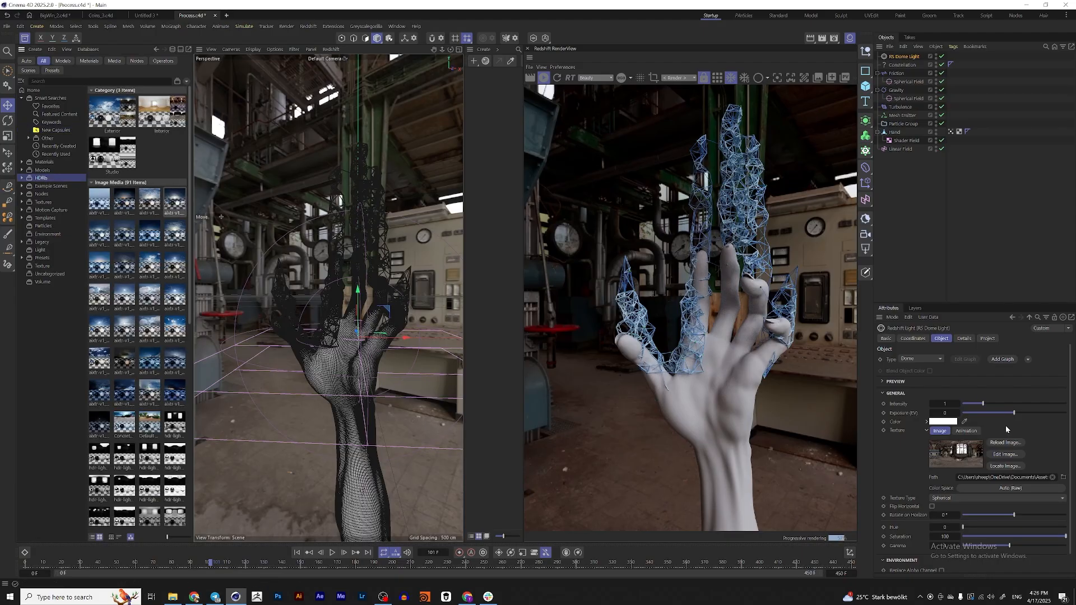
left_click(25, 39)
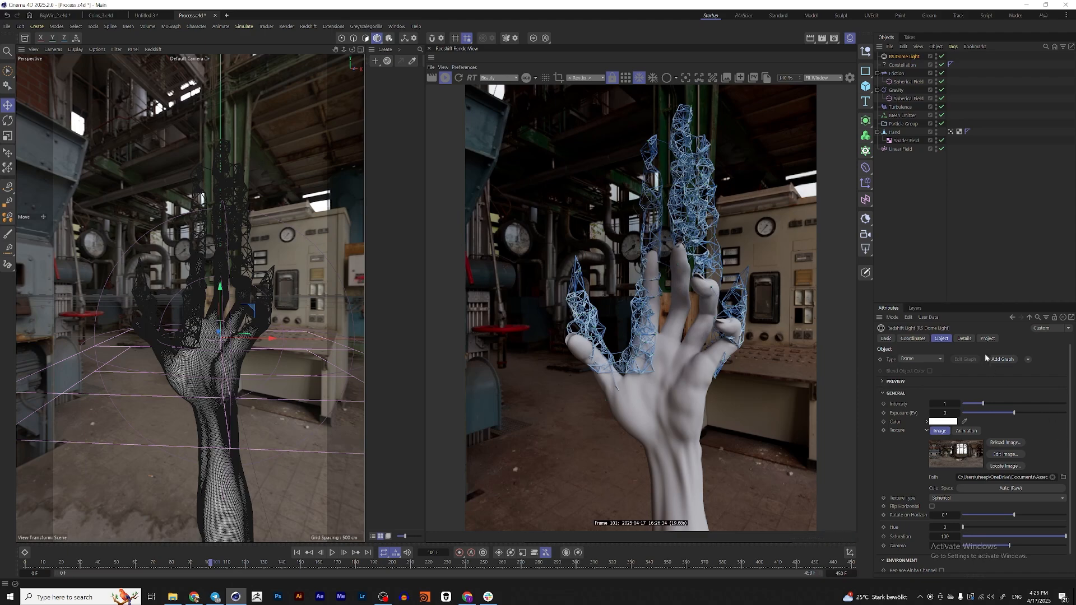
Hide the dome image from view by setting its Camera contribution to 0, and set the light's exposure to 1
left_click(970, 340)
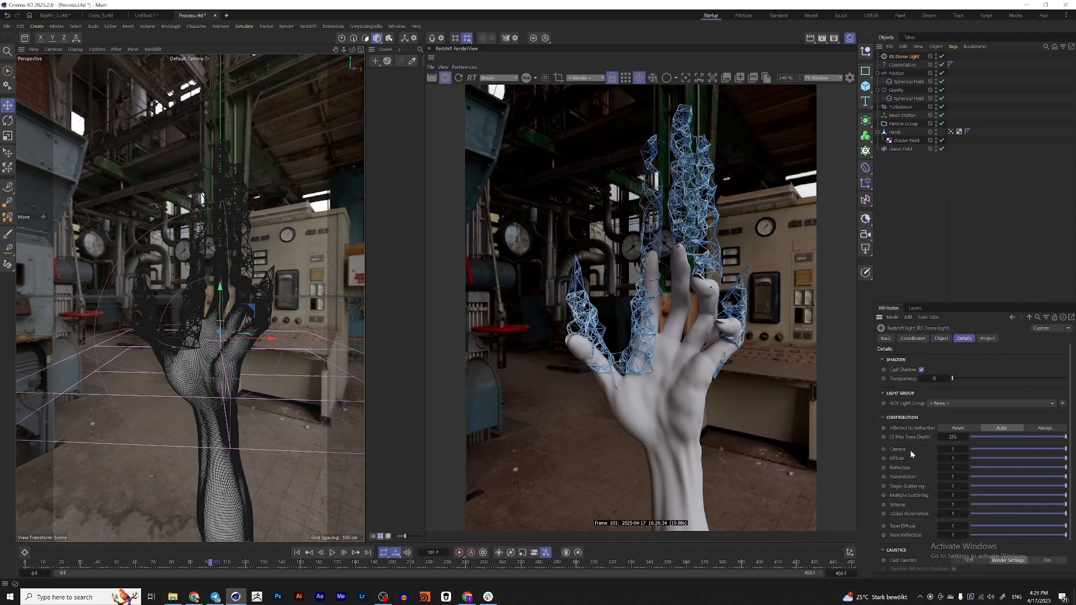
left_click_drag(1066, 452, 848, 447)
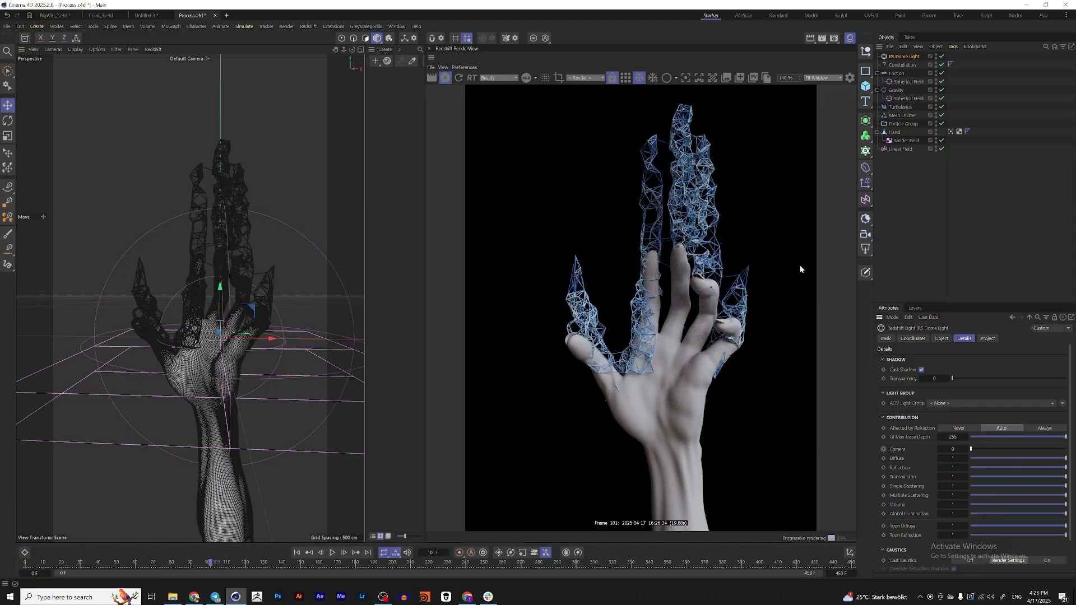
left_click(942, 339)
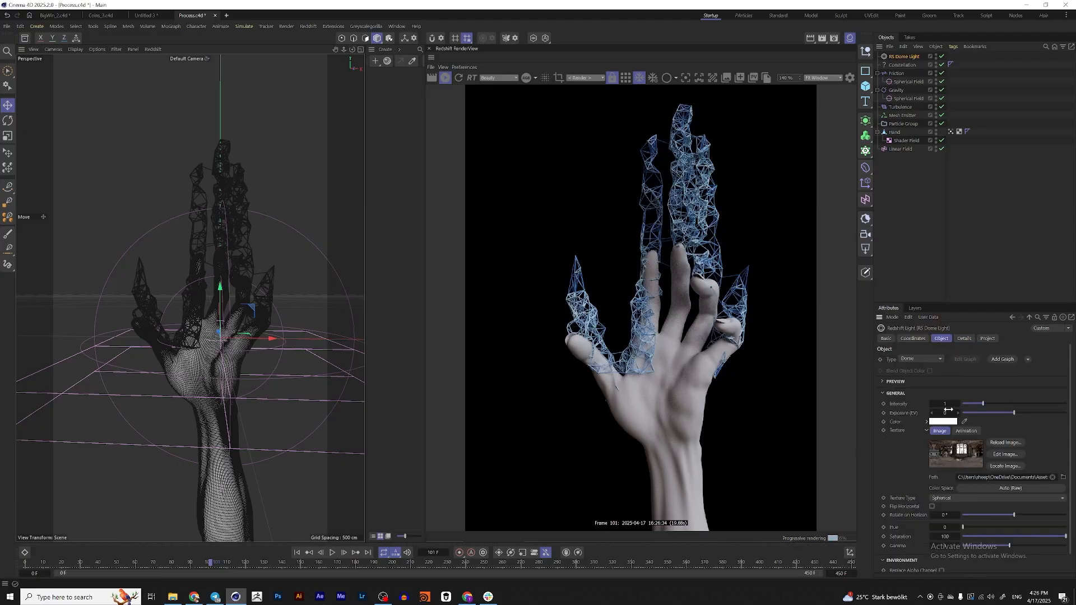
type("1")
key("Return")
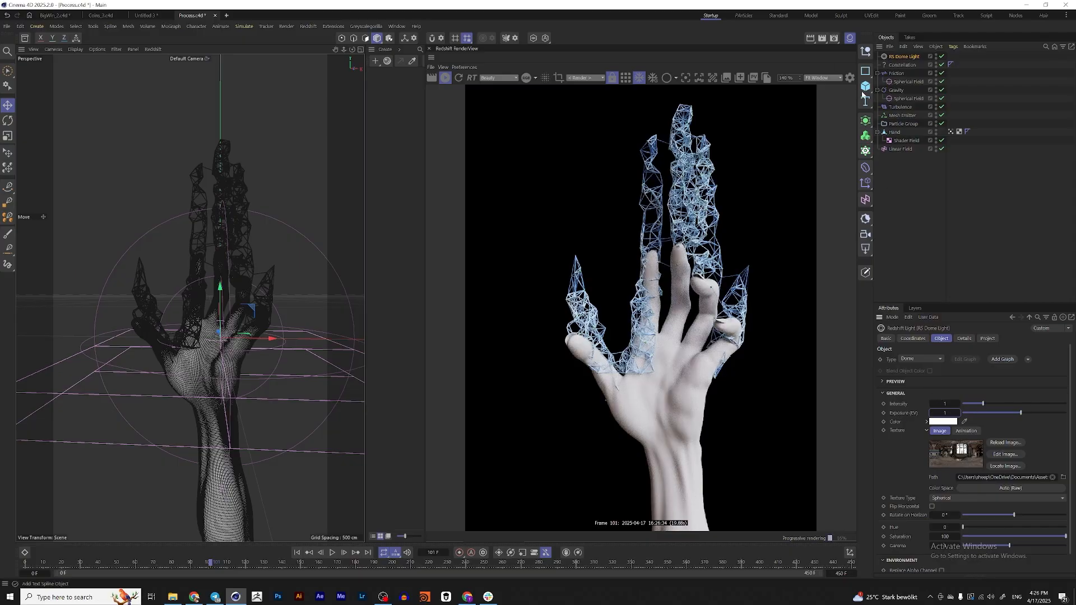
Add a plane and stand it upright with a pitch rotation of 90°
left_click_drag(866, 87, 906, 116)
key("r")
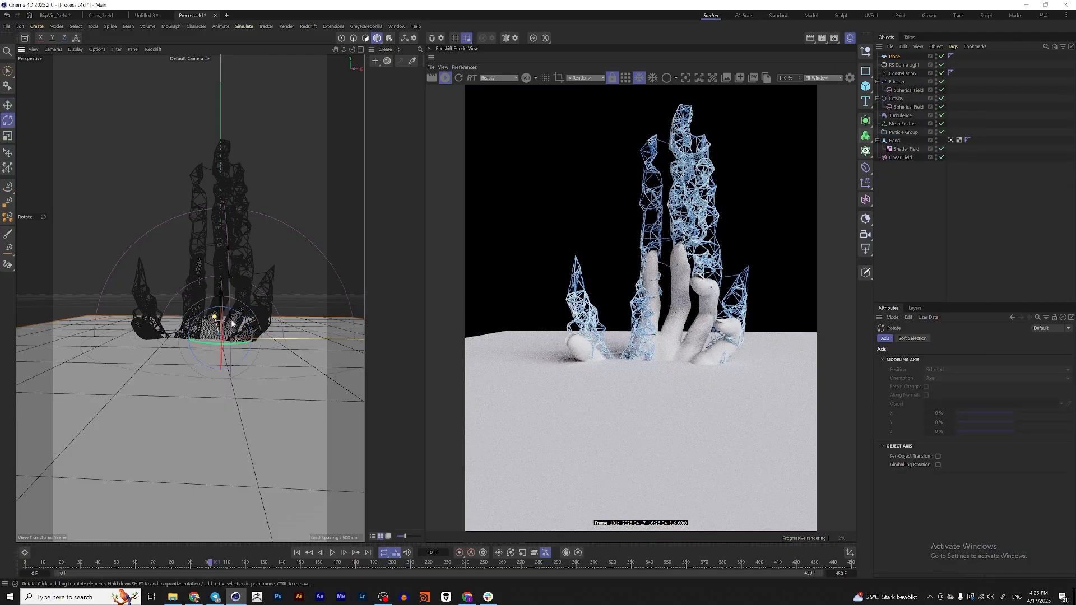
left_click_drag(222, 325, 207, 416)
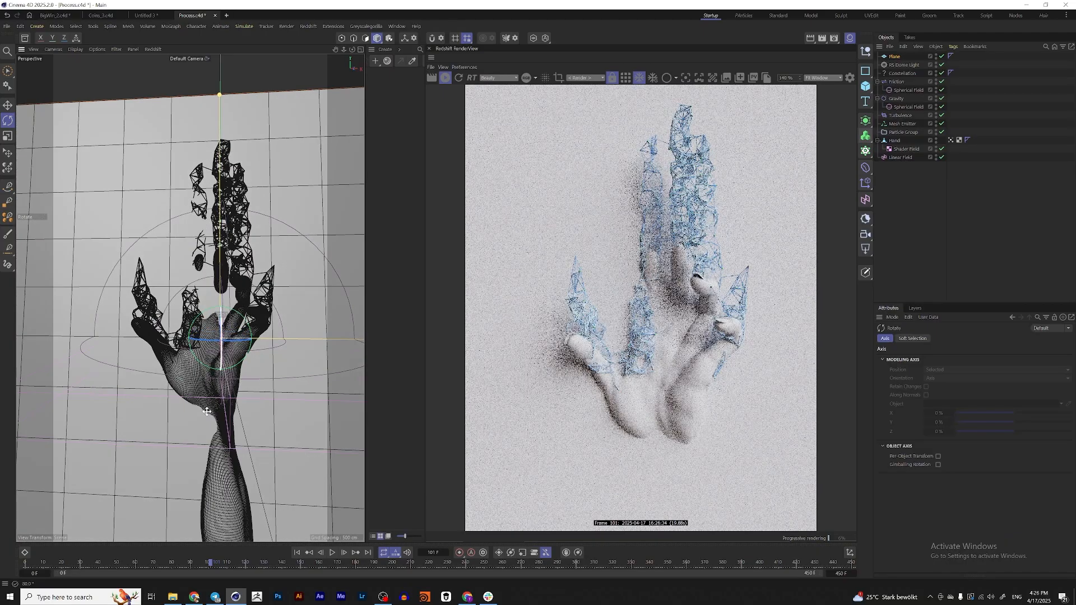
left_click_drag(224, 348, 321, 376, "alt")
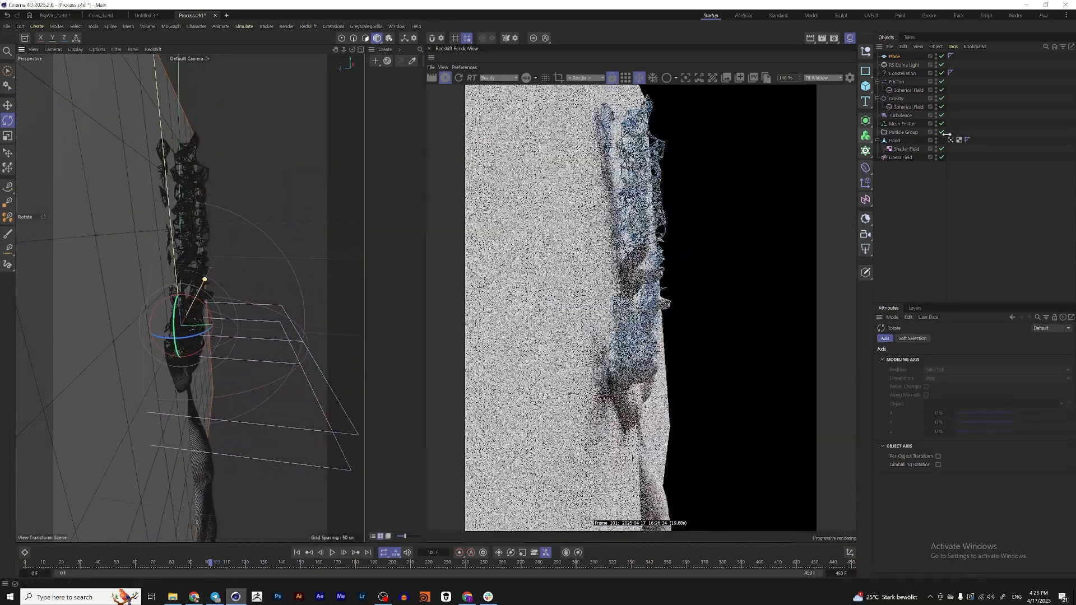
left_click(896, 58)
left_click(922, 338)
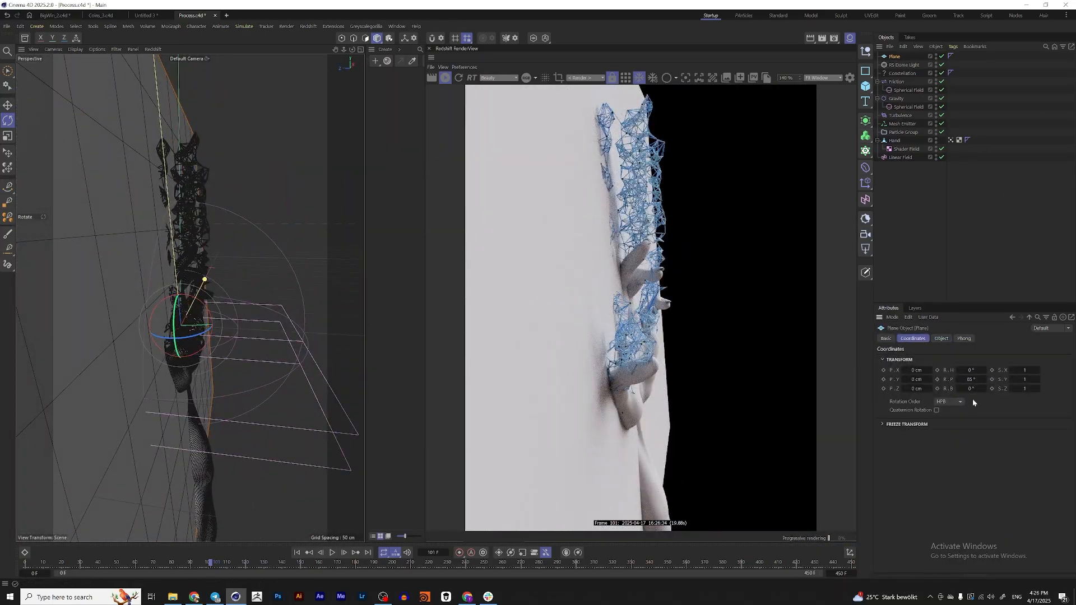
double_click(972, 380)
type("90")
key("Return")
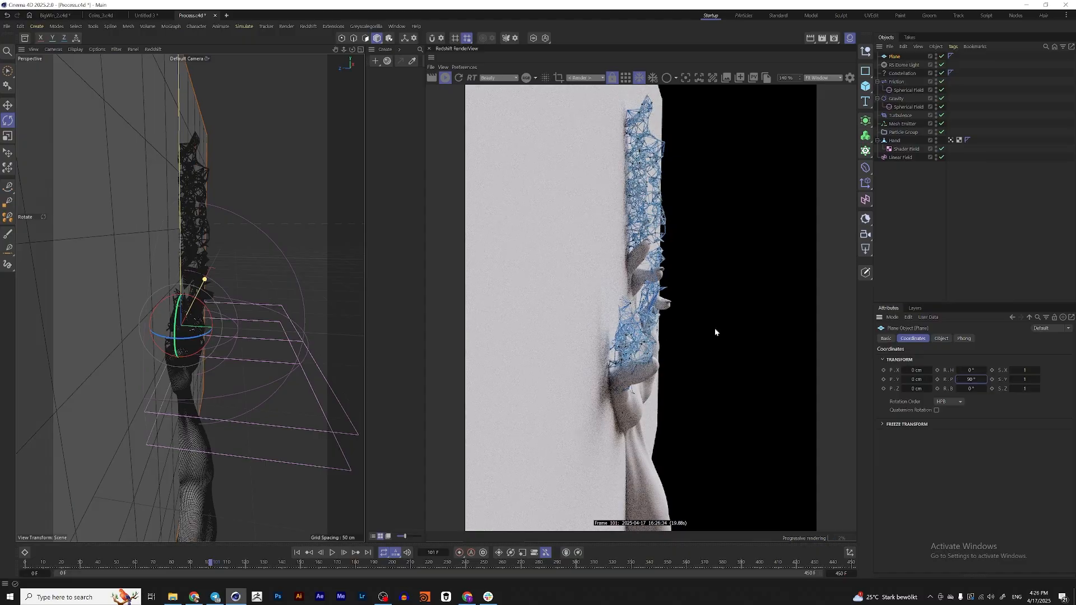
Move the upright plane back behind the hand to a Z position of about 455 cm
left_click_drag(168, 305, 130, 307, "alt")
key("e")
scroll(134, 306, "down", 4)
middle_click_drag(155, 298, 204, 292, "alt")
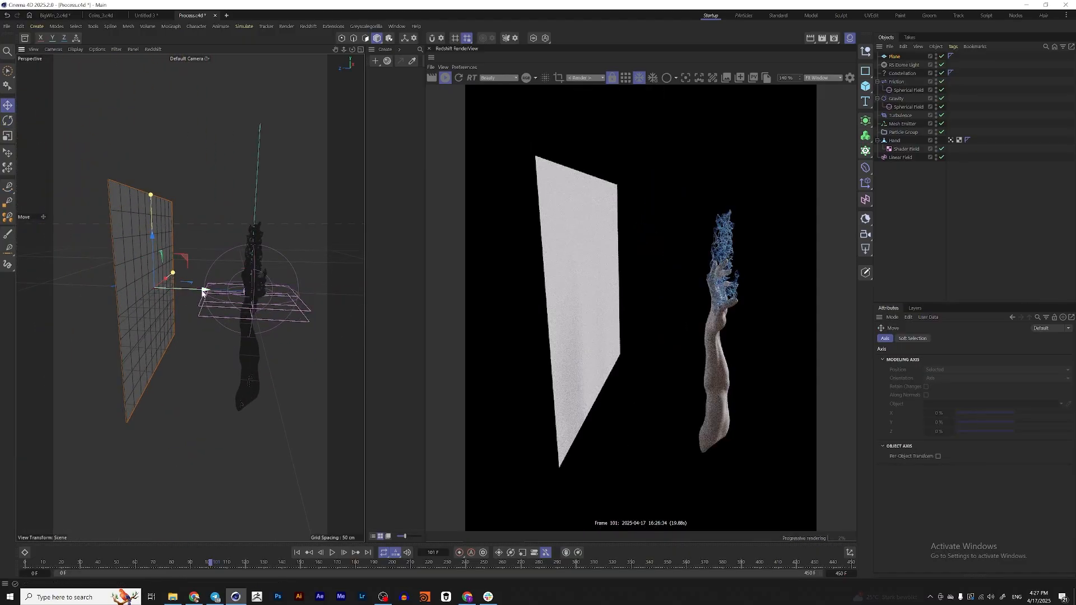
left_click_drag(204, 291, 104, 290)
left_click_drag(255, 286, 205, 282, "alt")
scroll(154, 290, "up", 3)
middle_click_drag(271, 285, 260, 310, "alt")
mouse_move(260, 310)
left_mouse_down("alt")
mouse_move(318, 306)
mouse_move(269, 303)
left_mouse_up("alt")
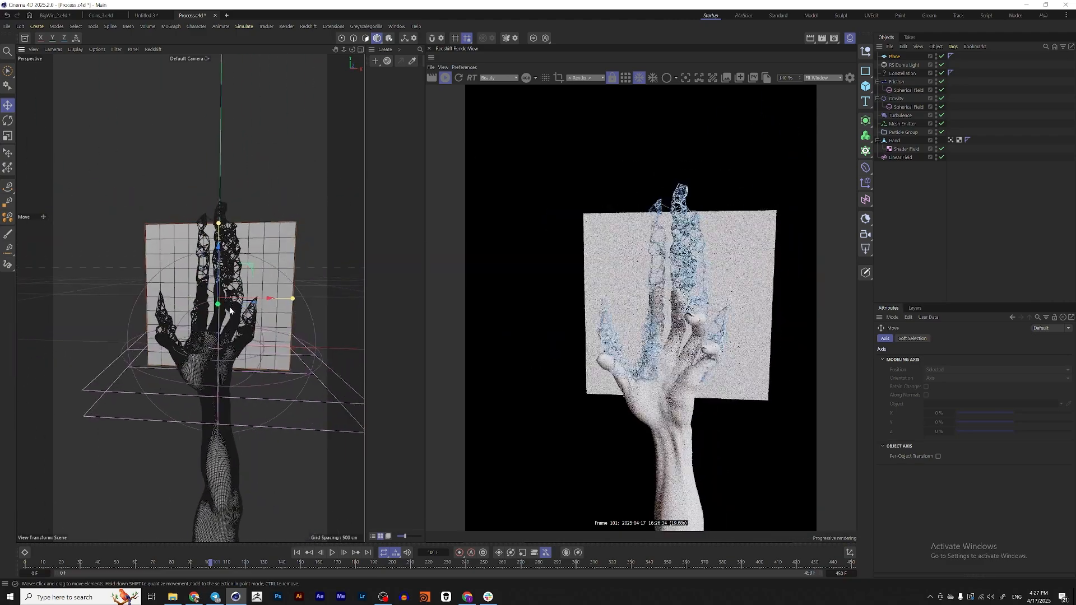
scroll(269, 303, "up", 1)
Add a Redshift camera from the current view, look through it, and zero its rotation
left_click(865, 235)
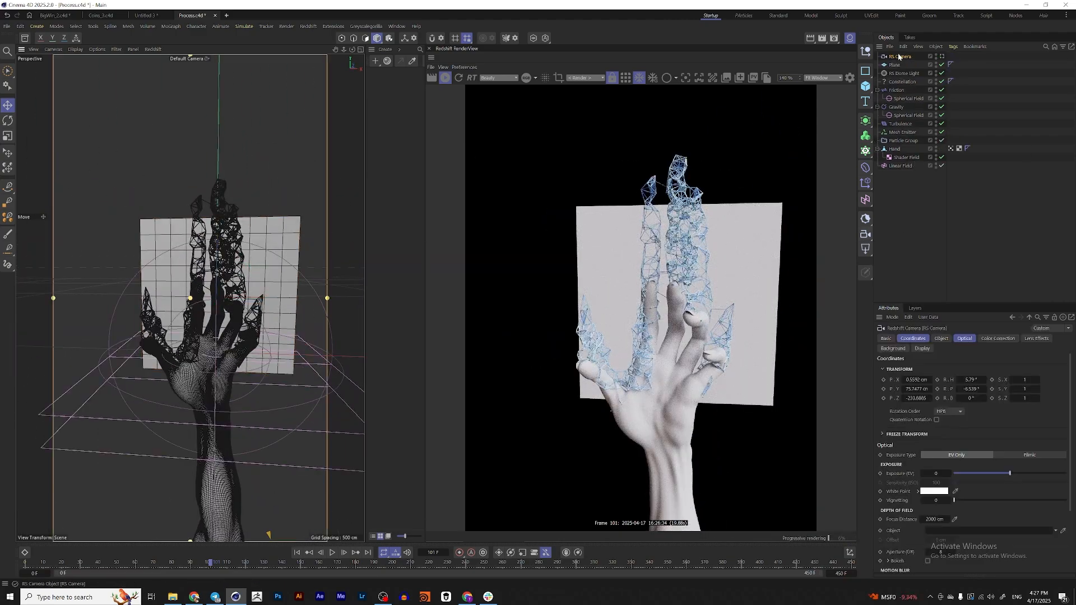
left_click(943, 57)
left_click(978, 380)
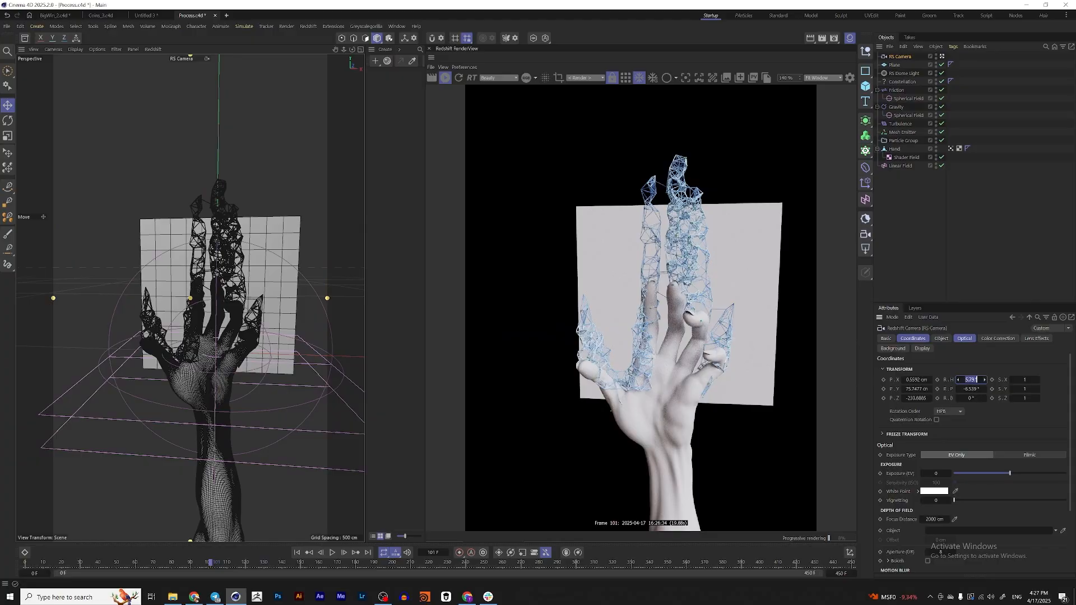
type("0")
key("Tab")
Zero the camera's X and Y position, and reframe the hand by setting Y to 29 cm and Z to about -181 cm
type("0")
left_click(917, 380)
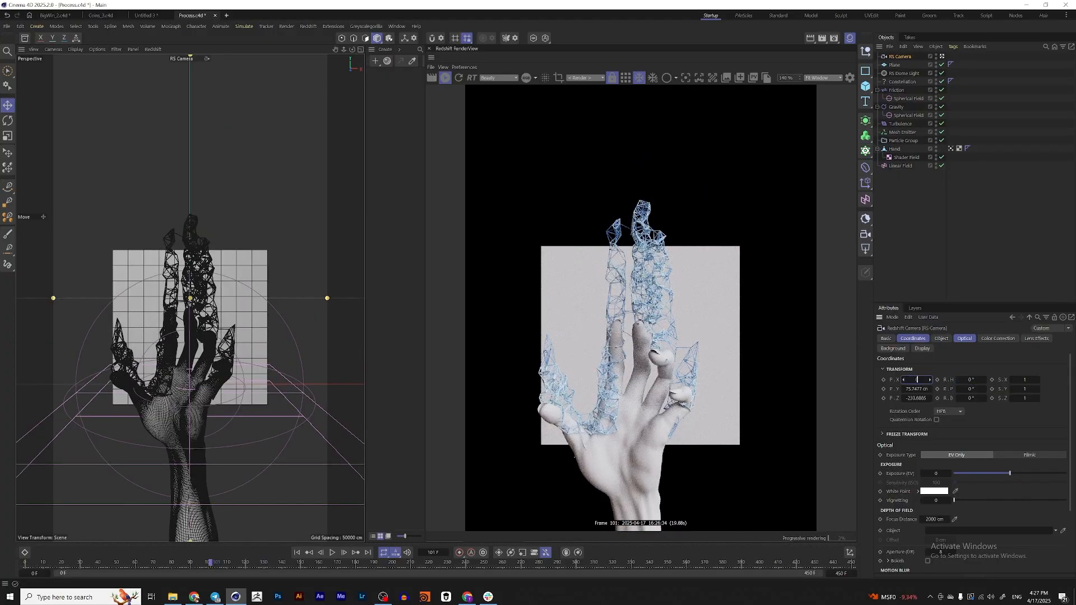
type("0")
key("Tab")
type("0")
key("Return")
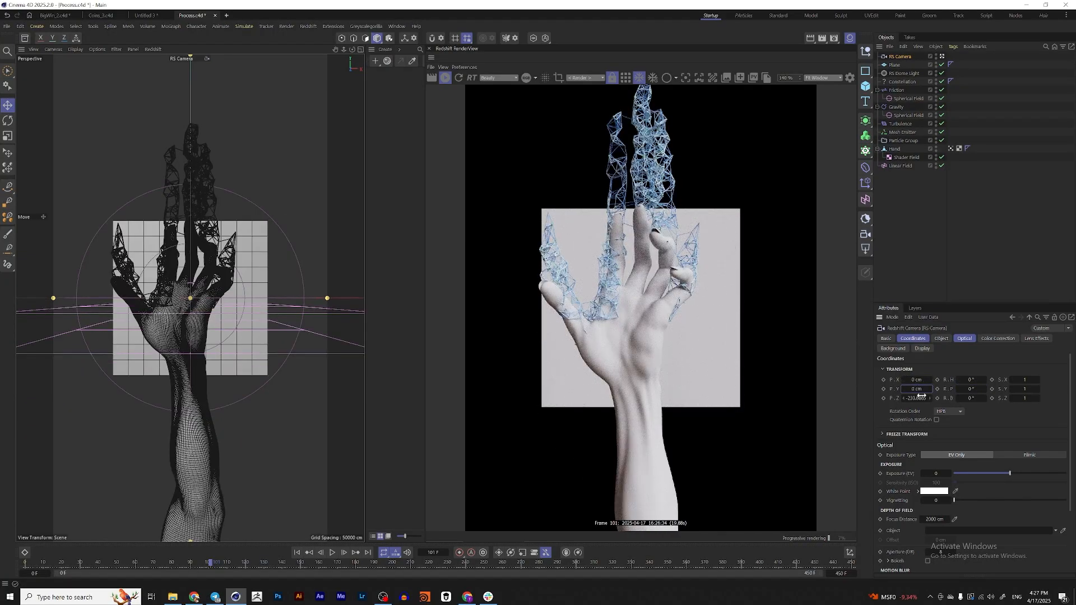
mouse_move(921, 396)
left_mouse_down()
mouse_move(952, 397)
mouse_move(921, 379)
left_mouse_up()
scroll(650, 342, "down", 4)
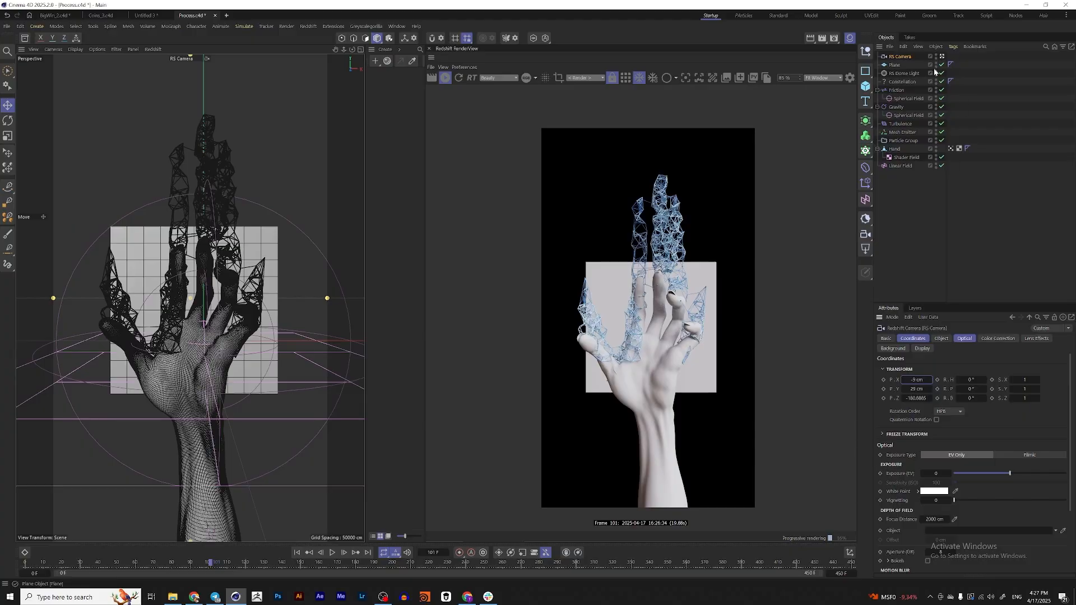
Scale up the plane behind the hand until it fills the whole camera frame
left_click(279, 360)
key("t")
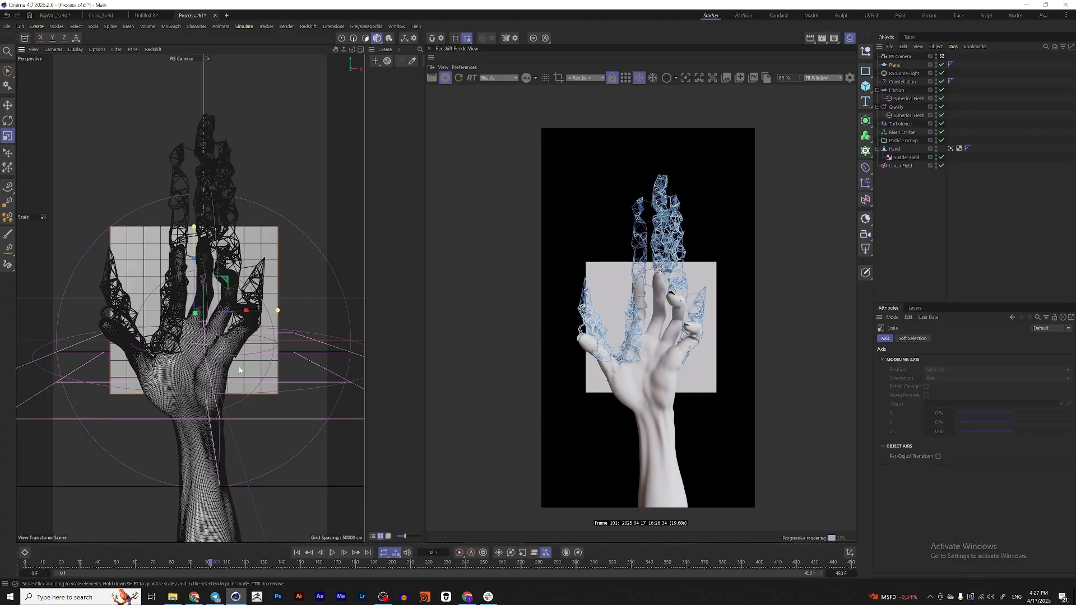
left_click_drag(280, 360, 300, 408)
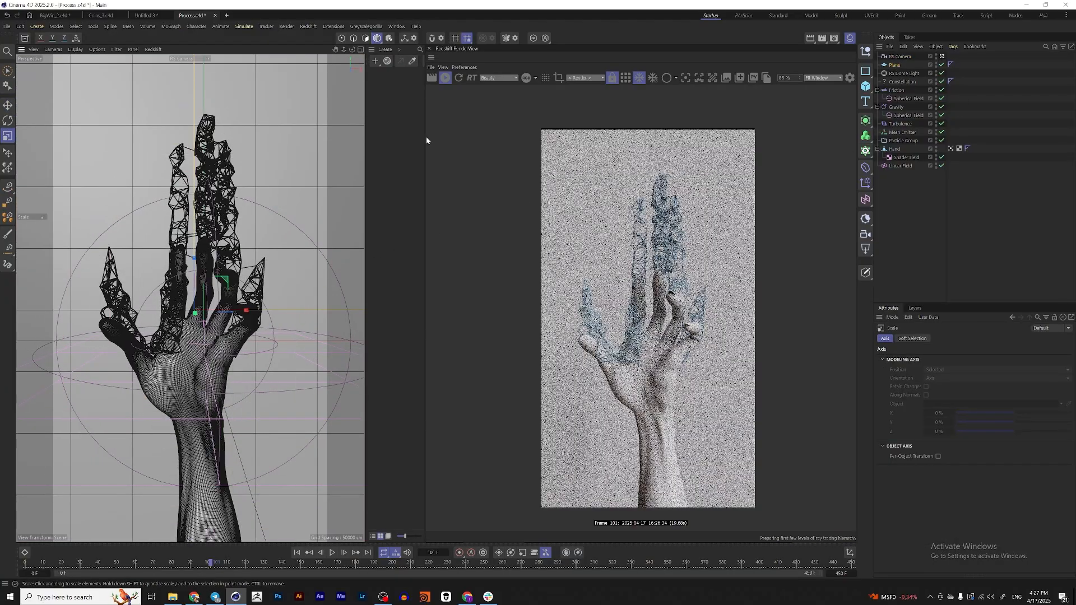
Create a Redshift Standard material and name it BG
left_click(385, 48)
mouse_move(445, 92)
left_click(488, 92)
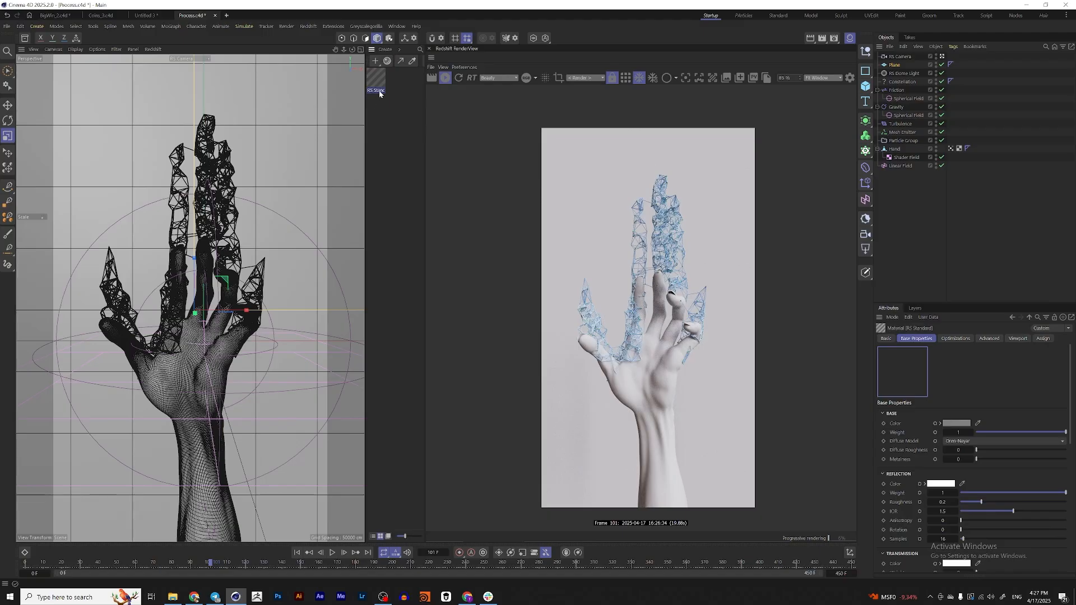
double_click(377, 90)
type("BG")
key("Return")
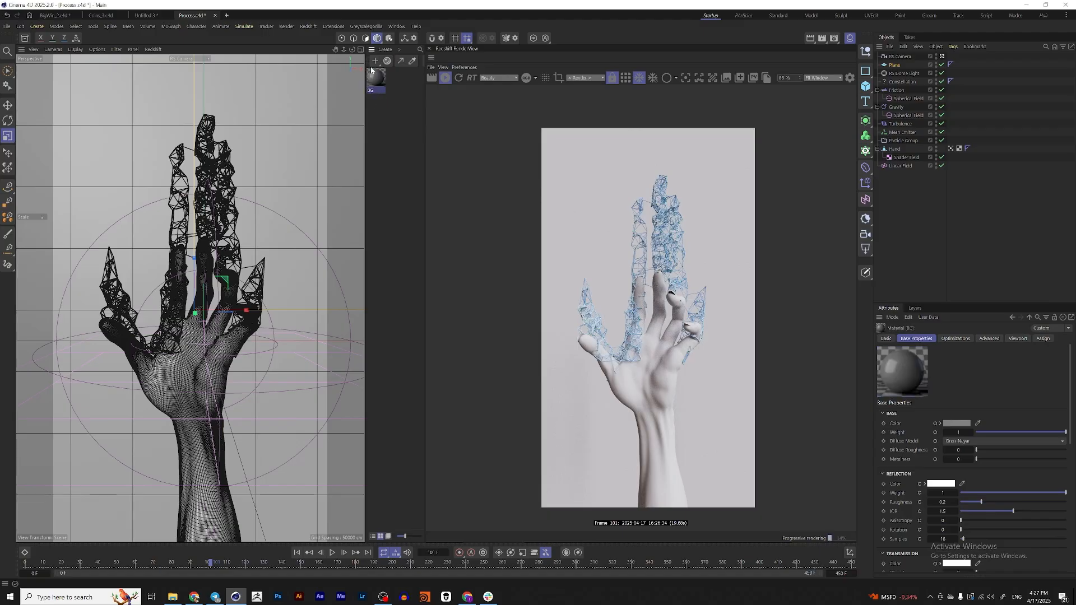
Apply the BG material to the background plane and rename the plane BG
left_click_drag(900, 67, 897, 65)
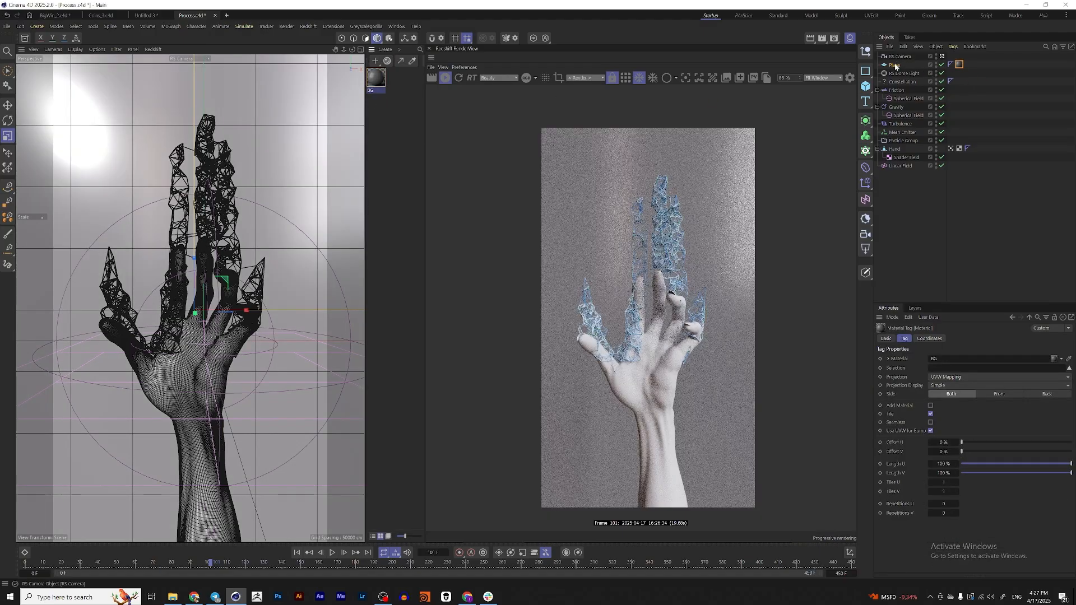
double_click(895, 65)
type("BG")
key("Return")
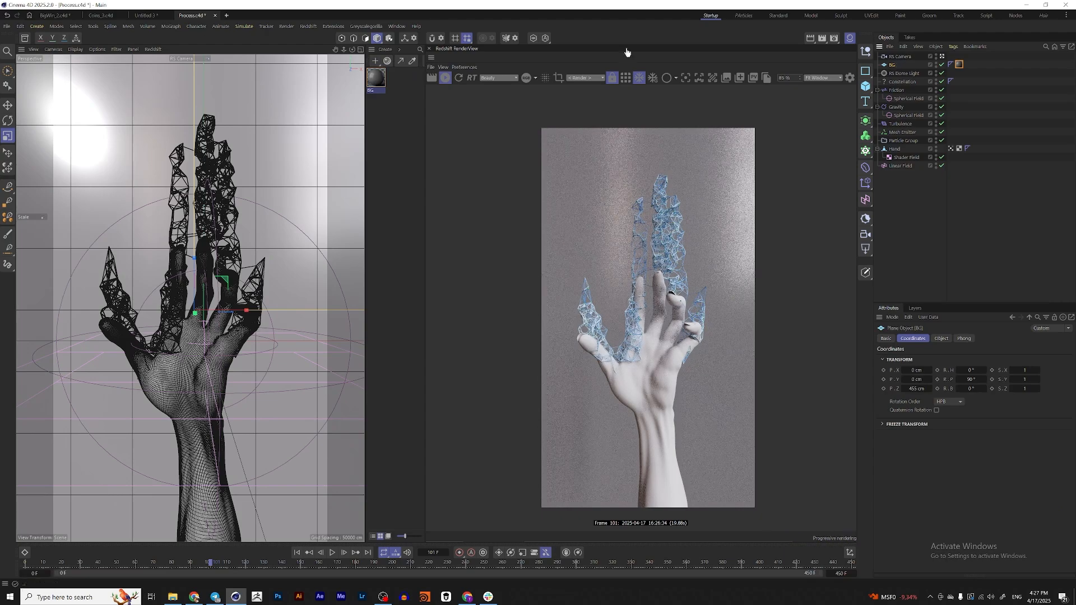
Make the BG material's base color white at 100% value and set its reflection roughness to 1
left_click(941, 424)
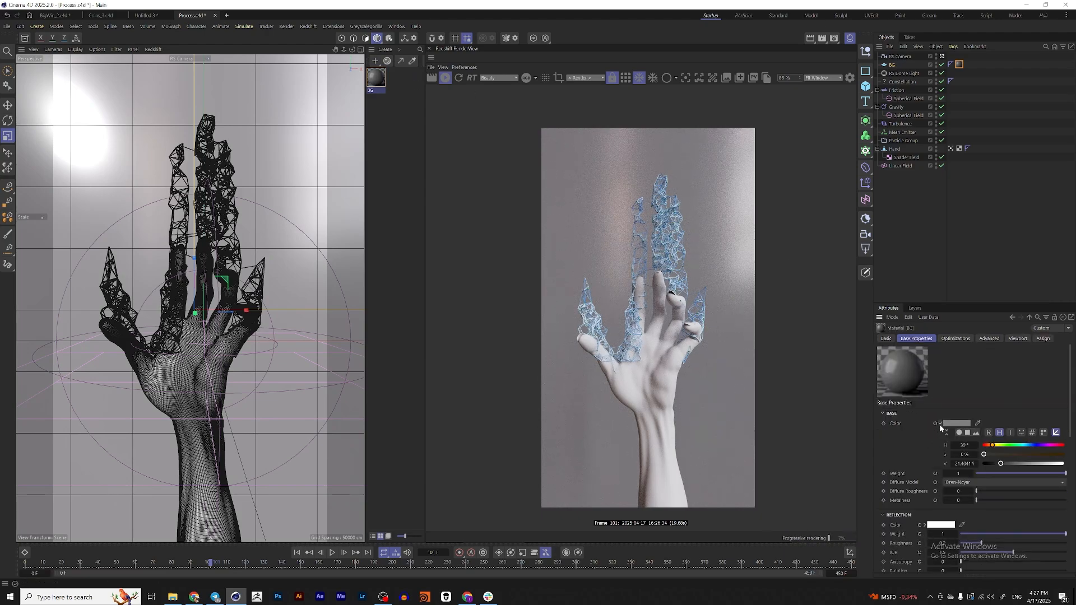
left_click_drag(1038, 465, 1066, 464)
scroll(1044, 472, "down", 2)
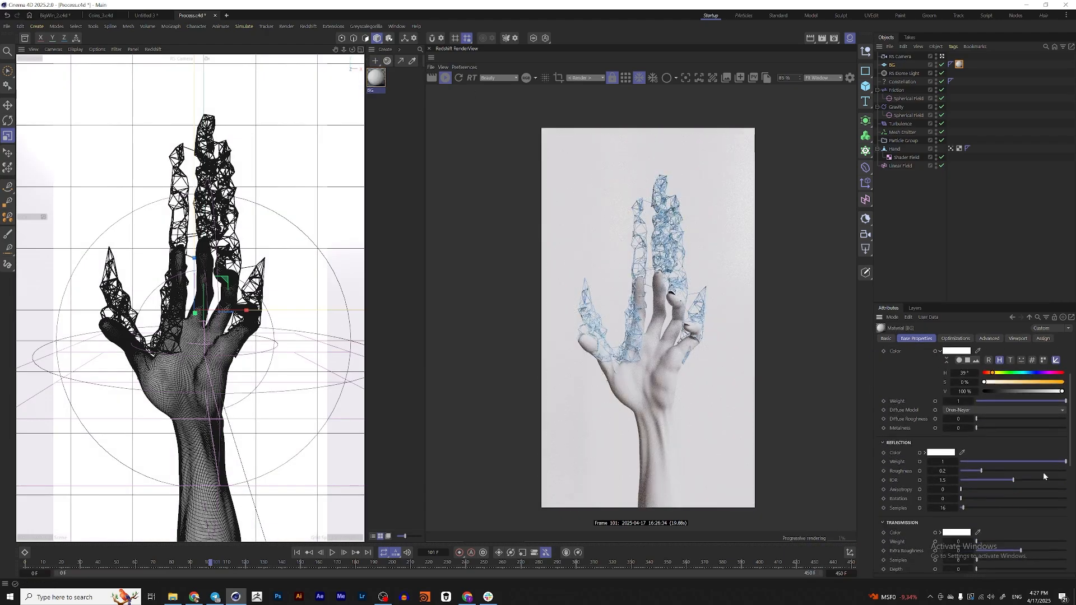
left_click_drag(981, 472, 1067, 472)
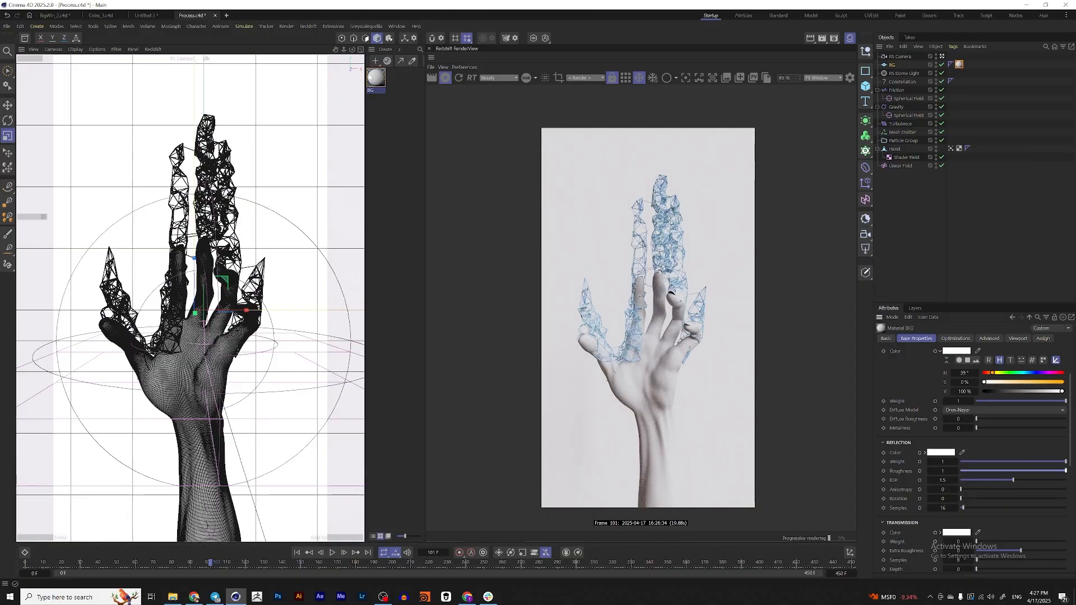
Create another Redshift Standard material, apply it to the Hand object, and name the material Hand
left_click(385, 49)
mouse_move(415, 94)
left_click(482, 93)
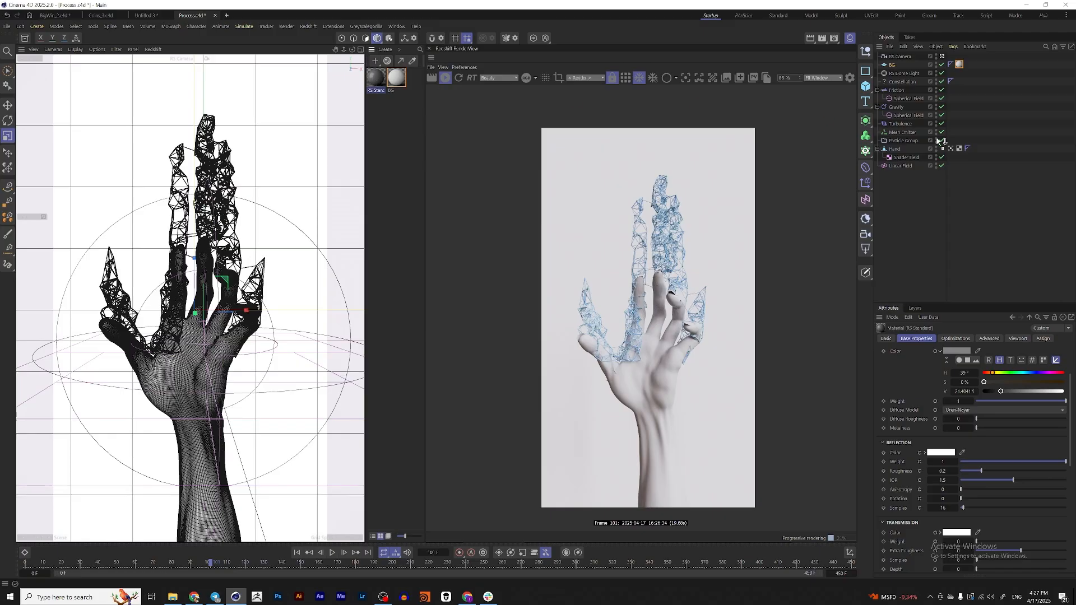
left_click_drag(899, 150, 899, 149)
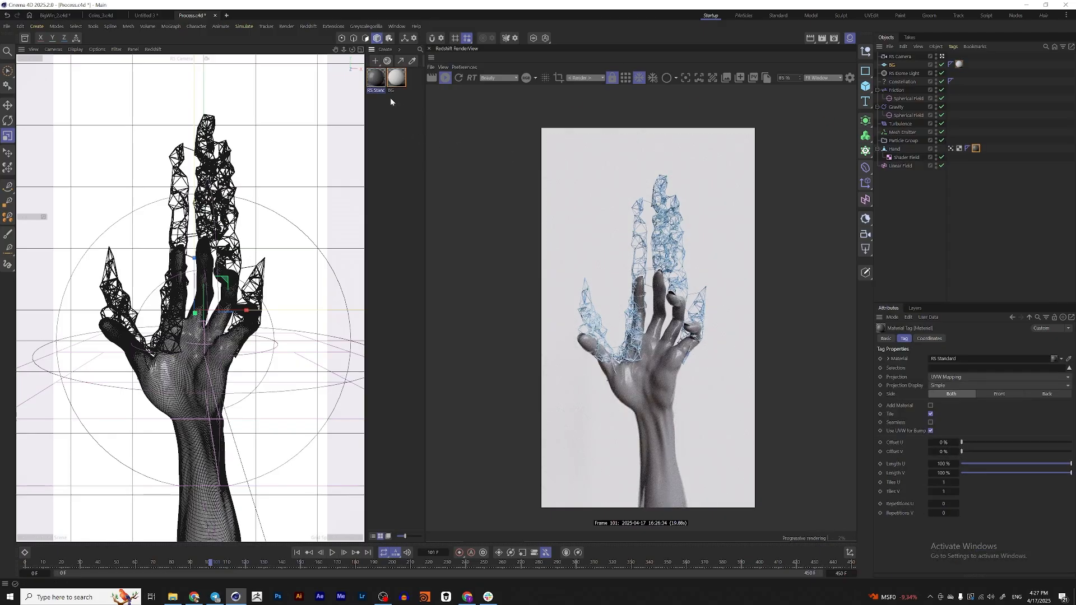
double_click(375, 90)
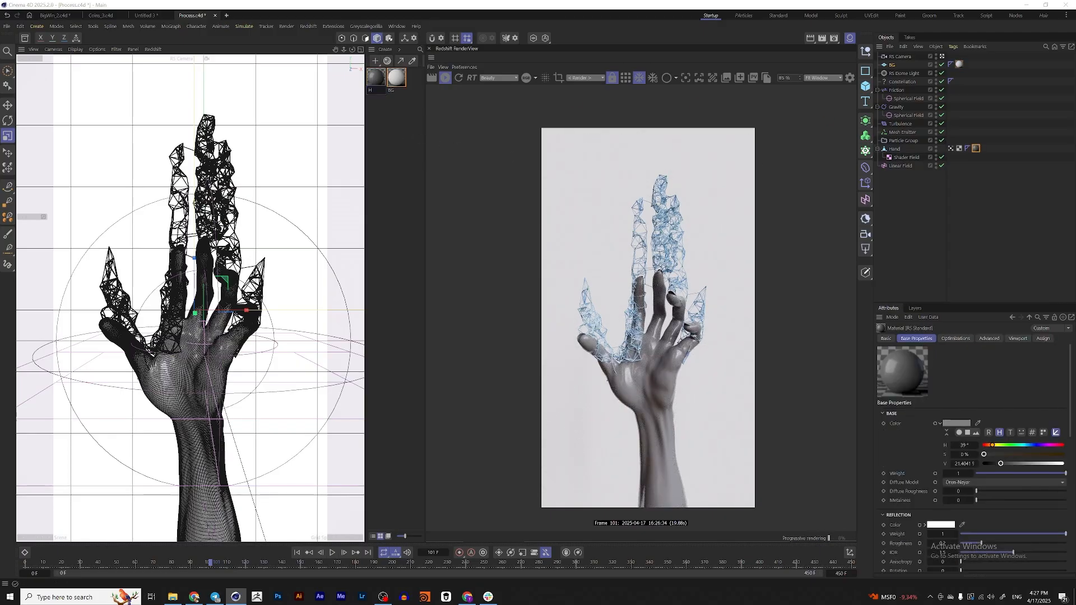
type("Hand")
key("Return")
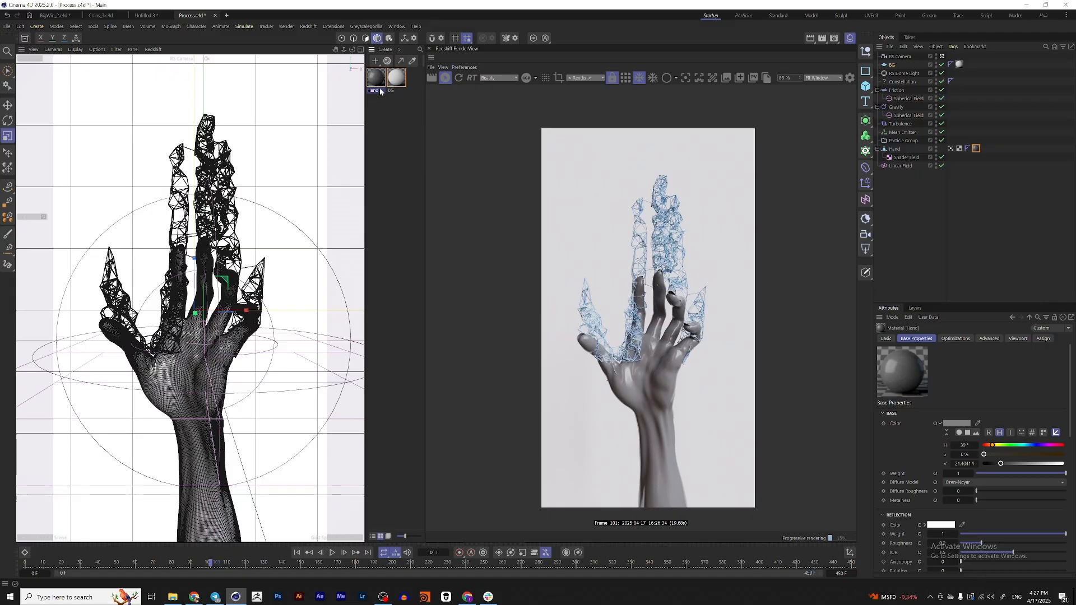
Duplicate the Hand material, name the copy Particles, and apply it to the Particle Group and Constellation objects
left_click_drag(379, 83, 388, 115, "ctrl")
double_click(376, 117)
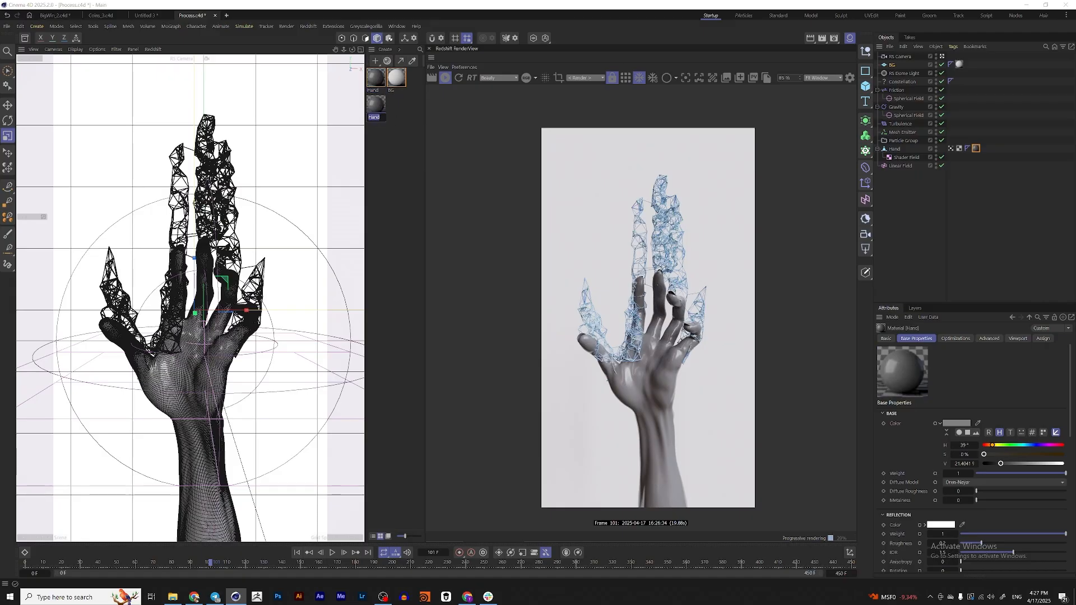
type("Particles")
key("Return")
left_click_drag(930, 177, 912, 141)
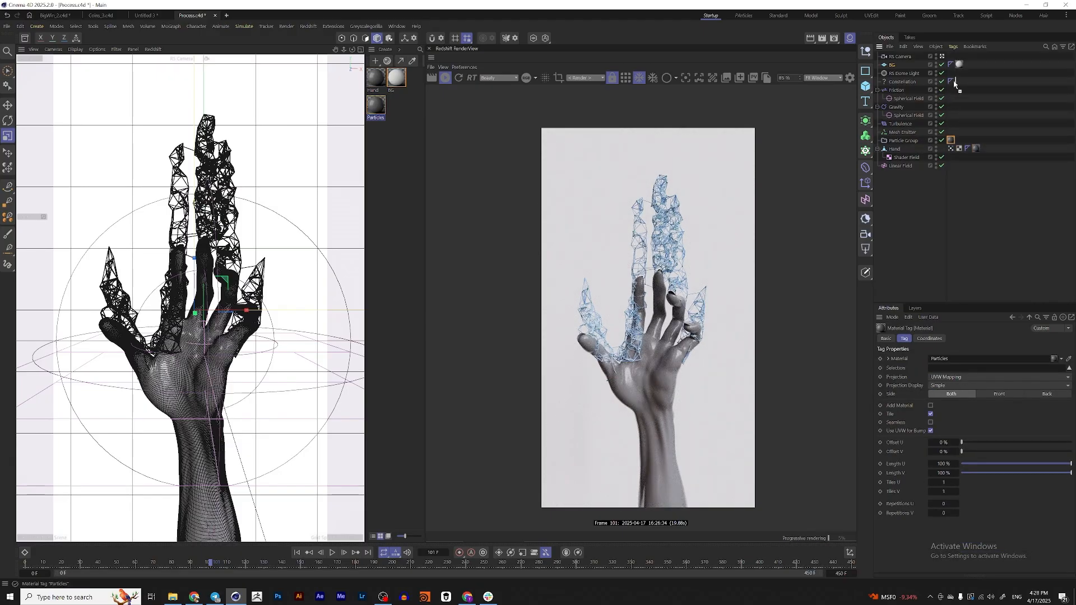
left_click_drag(958, 85, 959, 84, "ctrl")
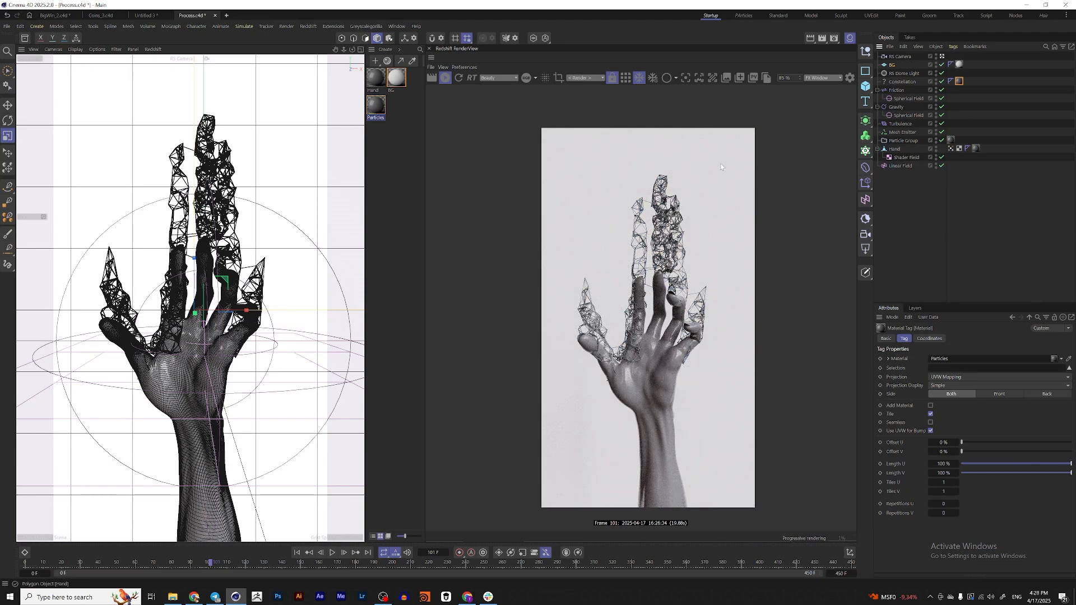
Make the Particles material black by setting its base color value to 0% and its reflection weight to 0
left_click(382, 105)
left_click_drag(1000, 465, 984, 464)
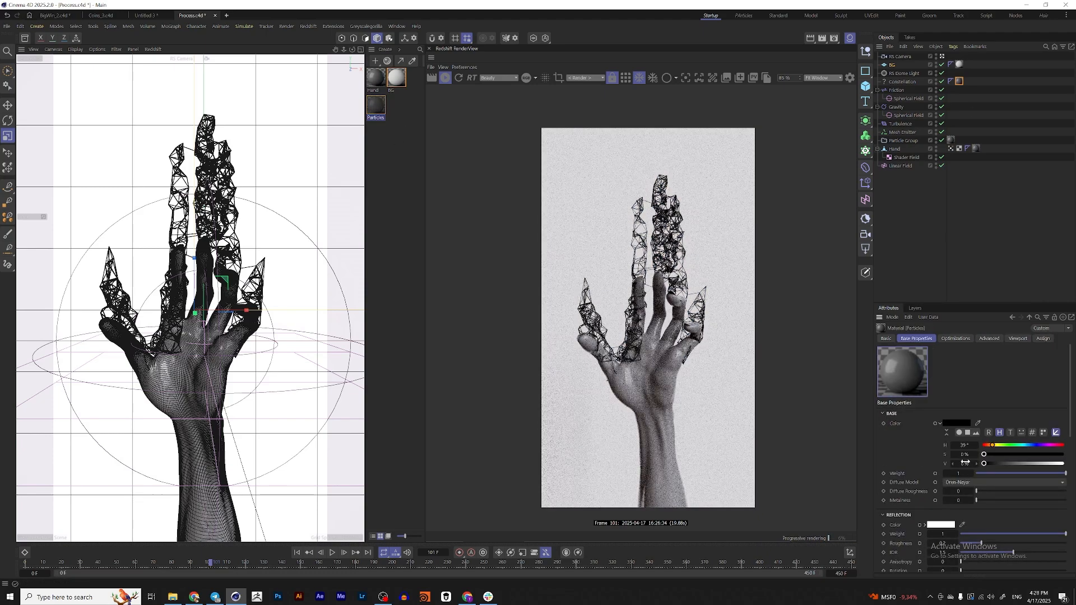
left_click_drag(1065, 534, 960, 534)
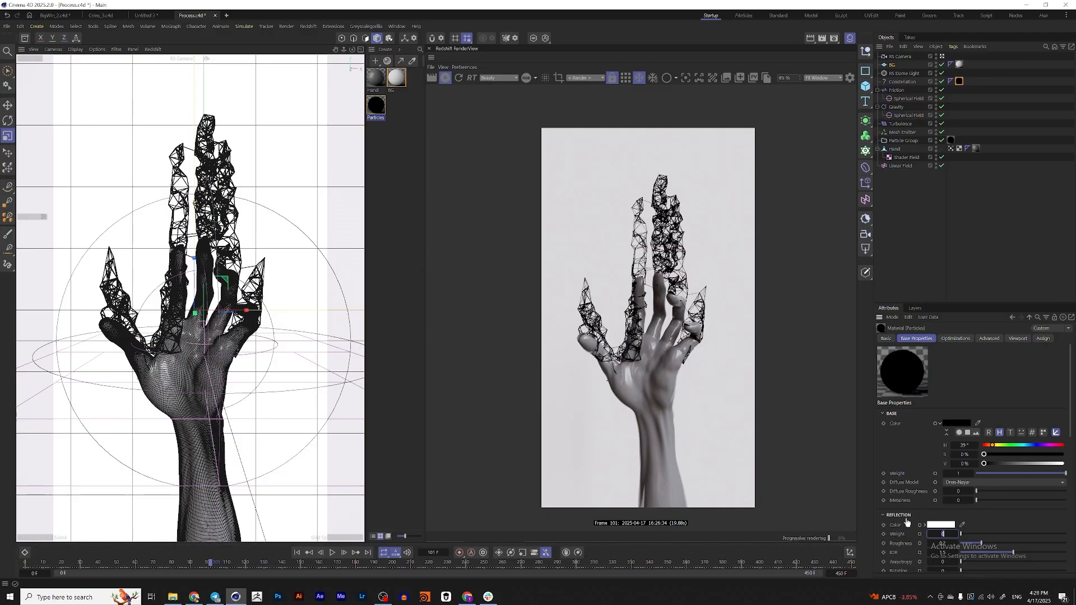
scroll(677, 235, "up", 5)
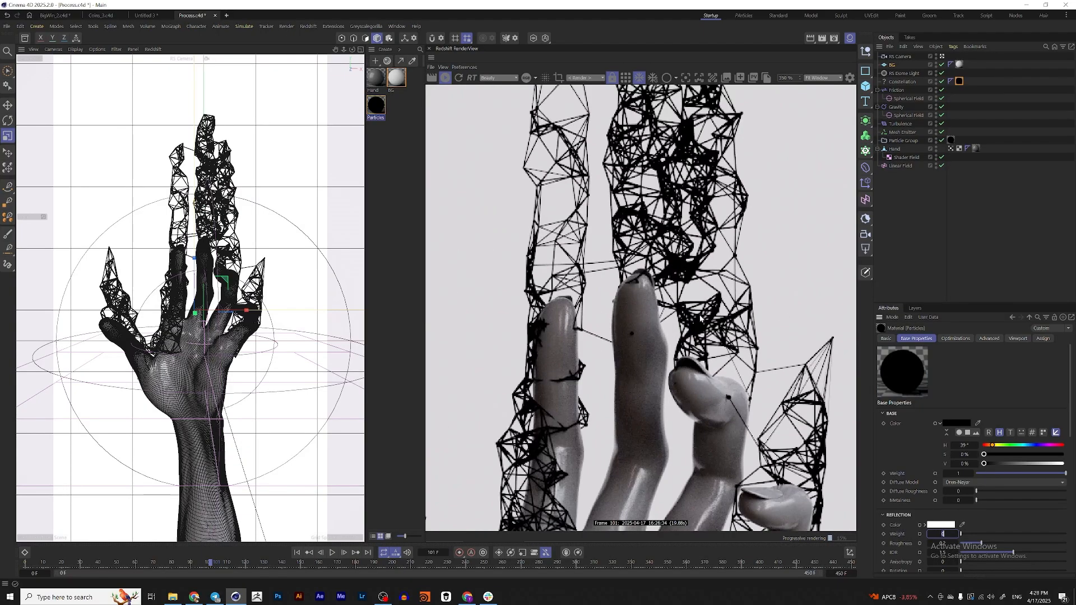
scroll(712, 302, "down", 2)
scroll(733, 292, "down", 3)
left_click(906, 241)
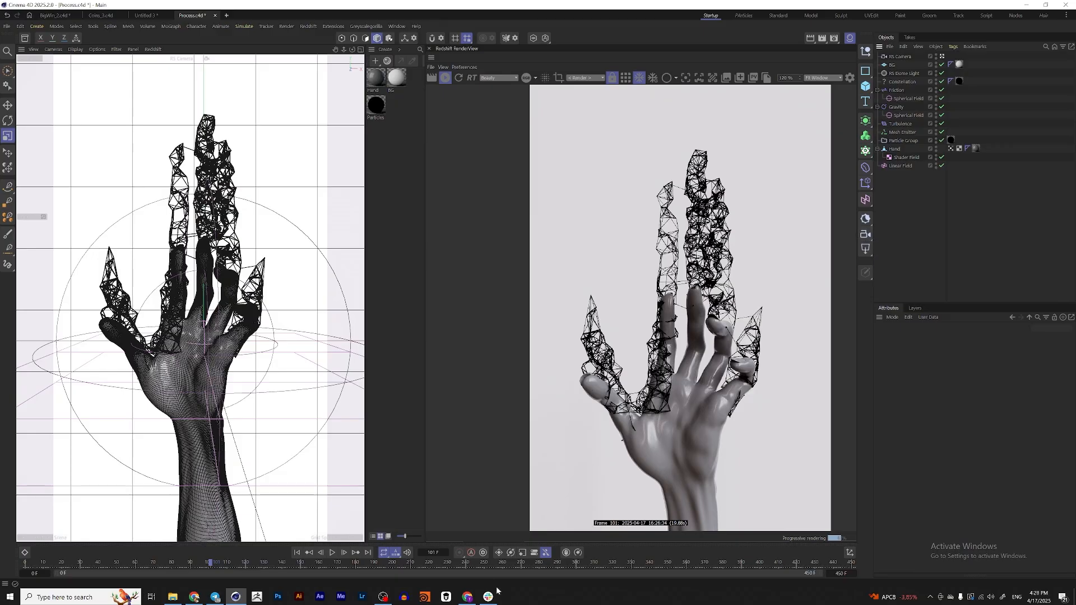
Play the Animation video from the OUT folder in File Explorer as a reference and close it
left_click(173, 597)
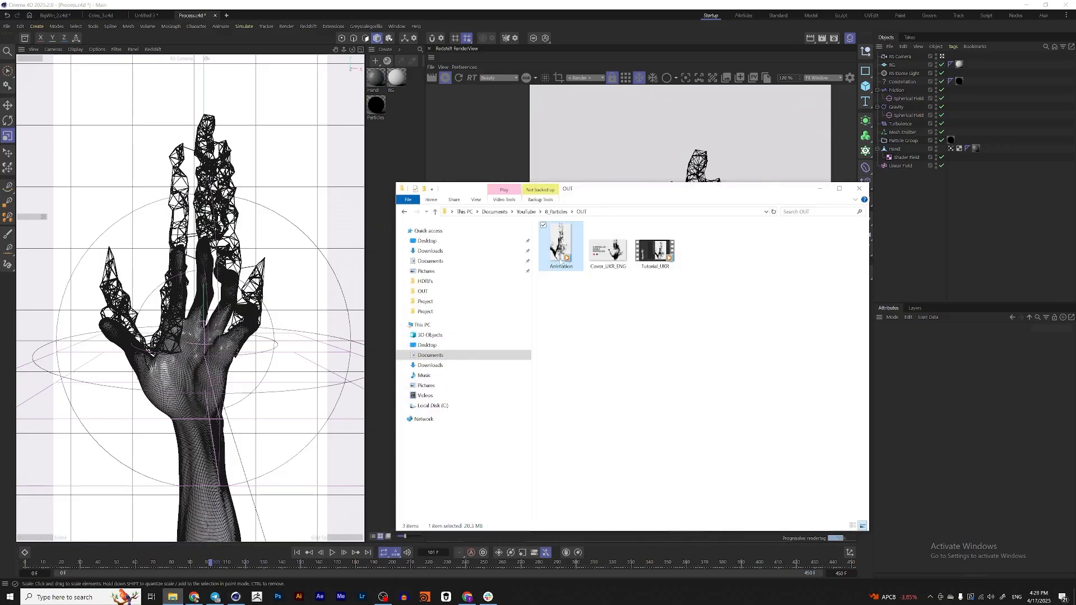
double_click(561, 261)
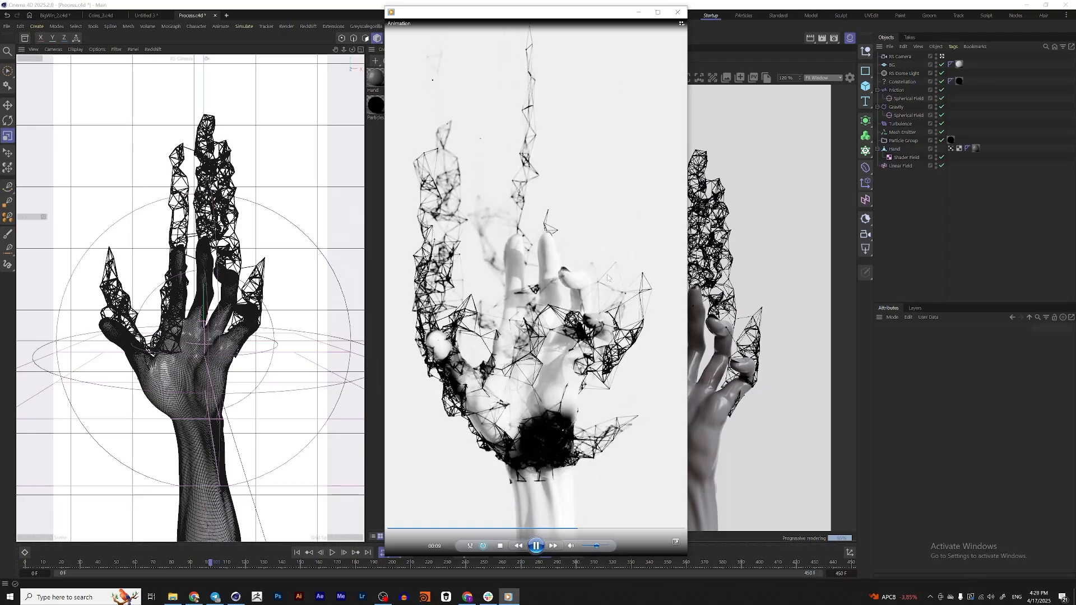
key("alt+F4")
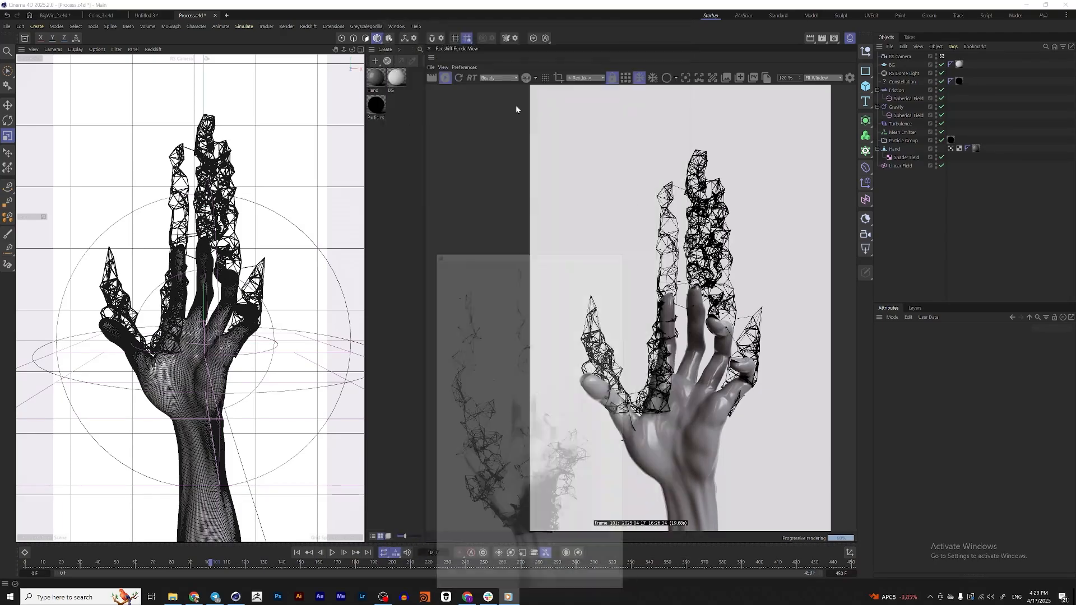
Insert a Material Blender between the Hand material's RS Standard and Output nodes, and duplicate the RS Standard node
double_click(375, 77)
left_click_drag(612, 73, 486, 145)
left_click_drag(405, 261, 267, 186)
middle_click_drag(309, 308, 409, 331)
double_click(500, 314)
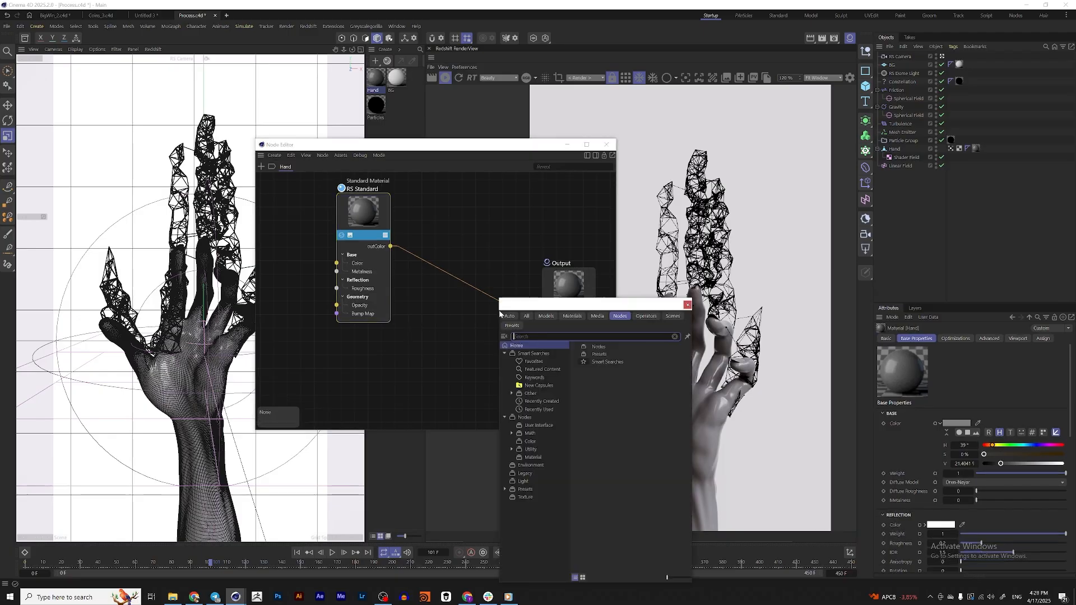
type("blende")
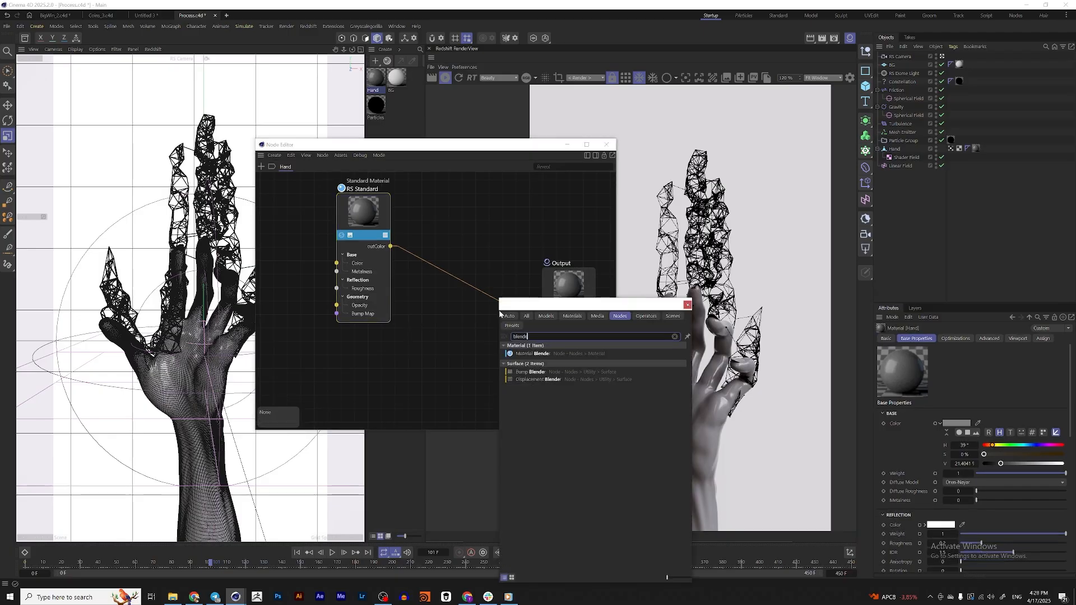
double_click(532, 354)
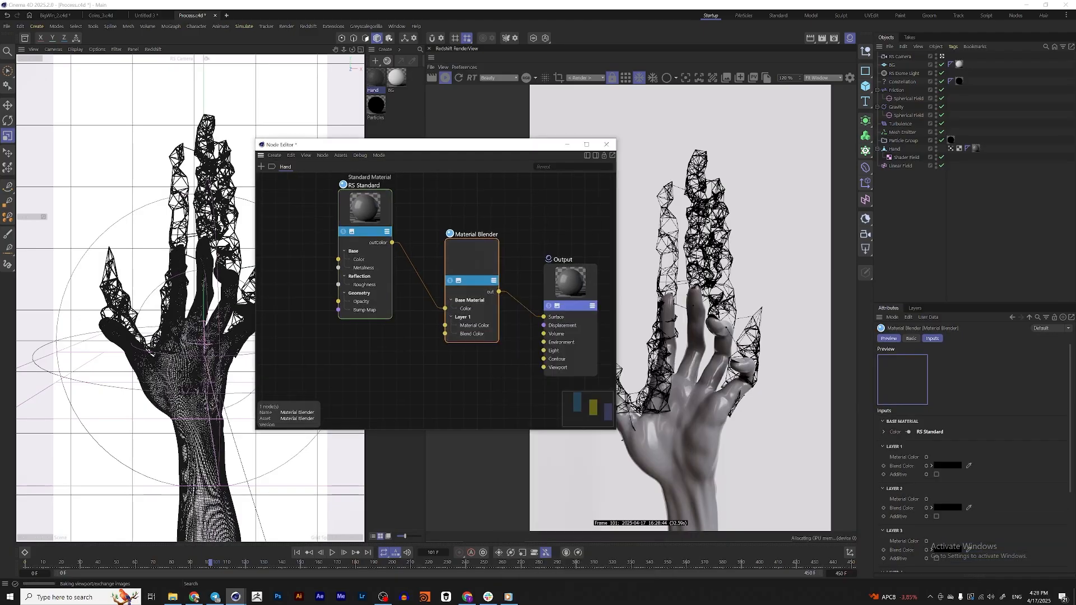
left_click_drag(383, 242, 336, 334)
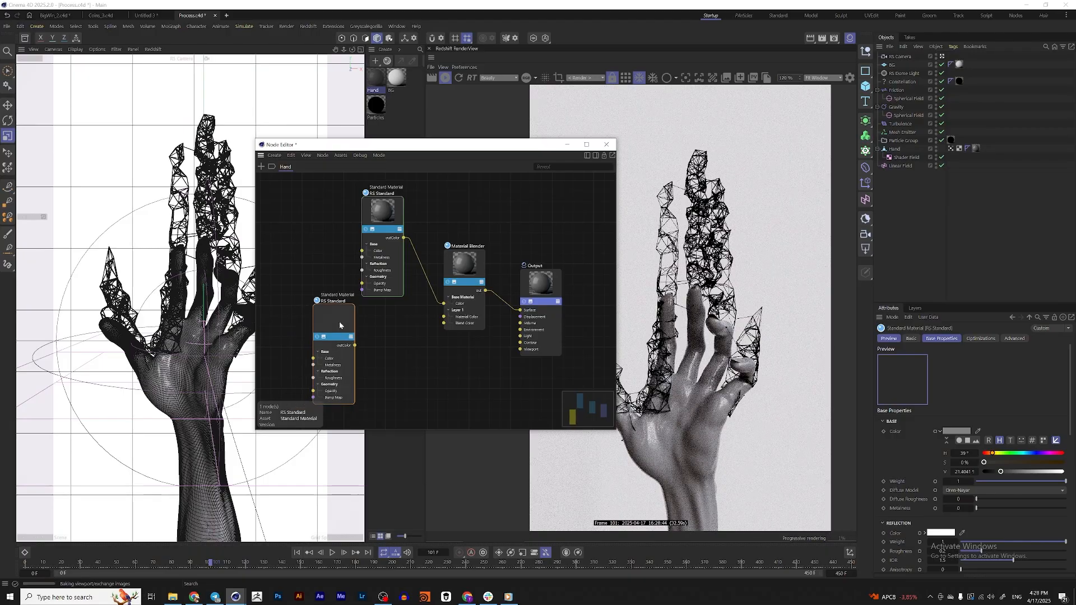
Add a Vertex Attribute node to the Hand material and use the Hand's Particles vertex map as its attribute name
left_click(423, 378)
double_click(423, 374)
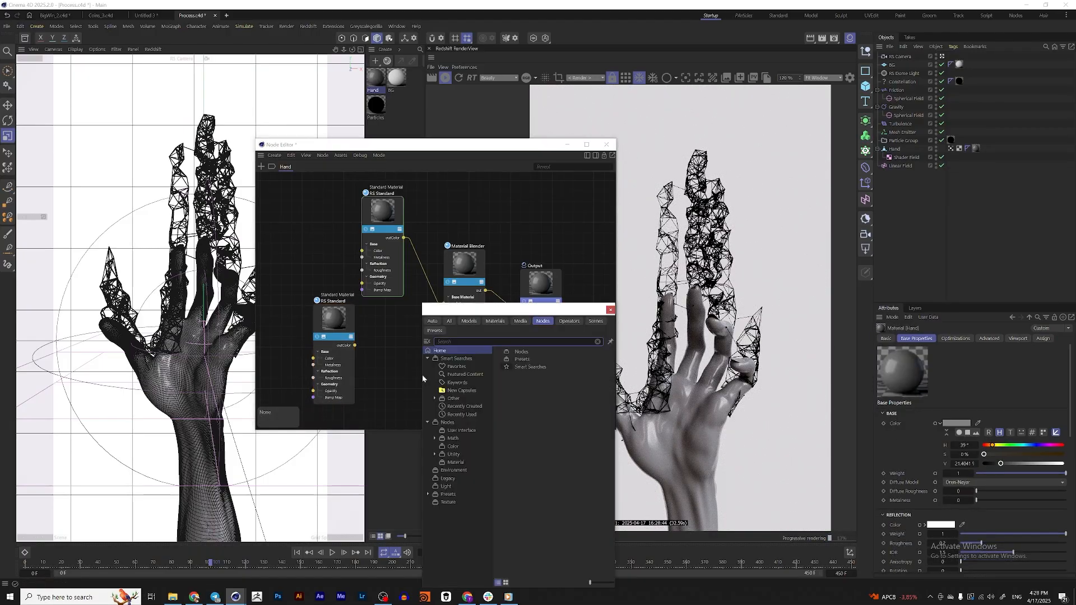
type("vertex")
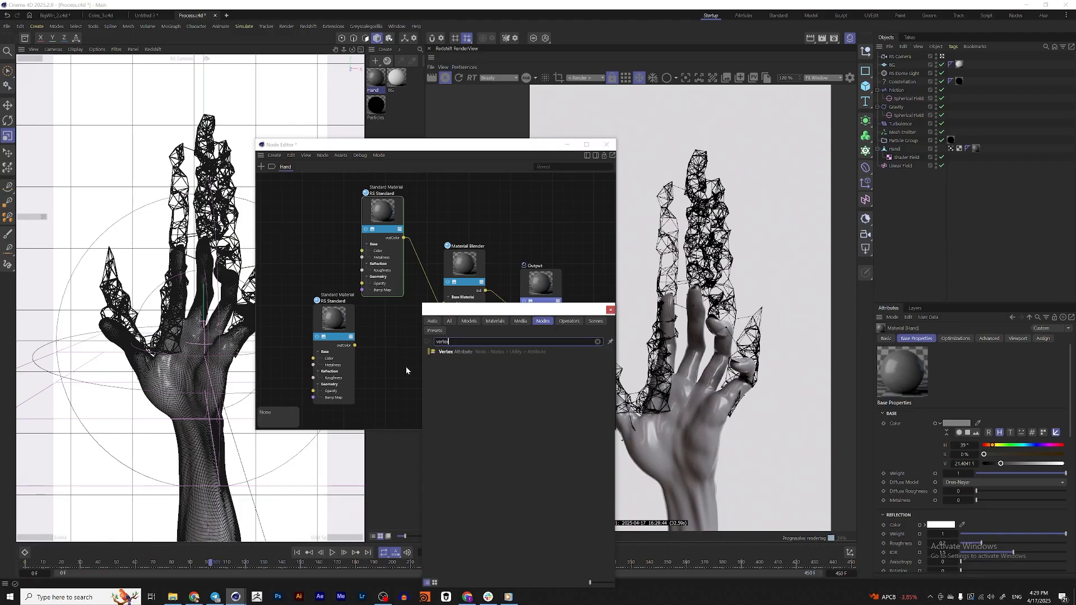
key("Down")
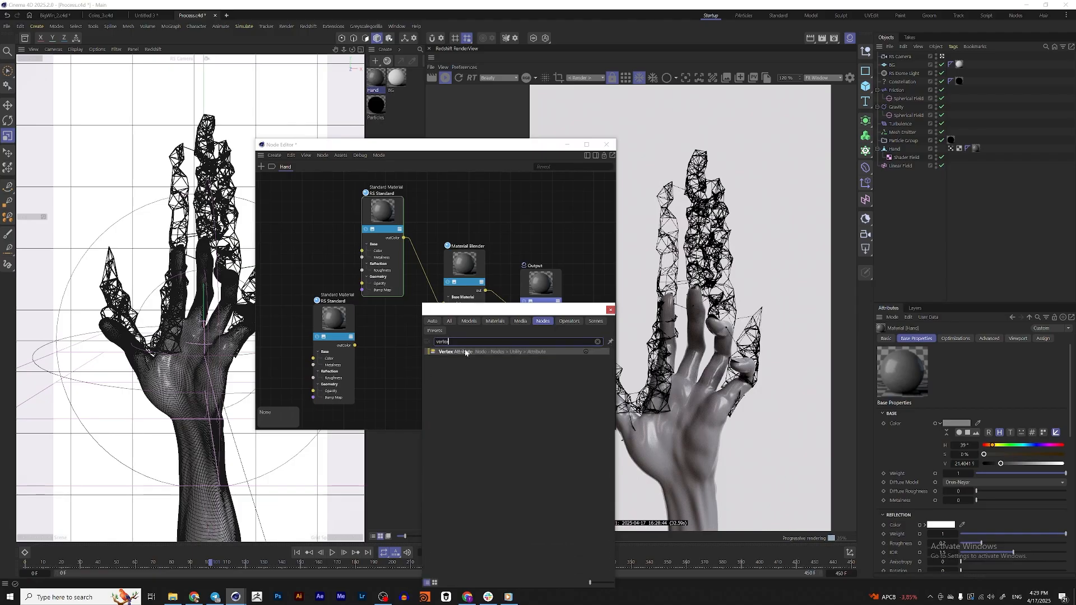
key("Return")
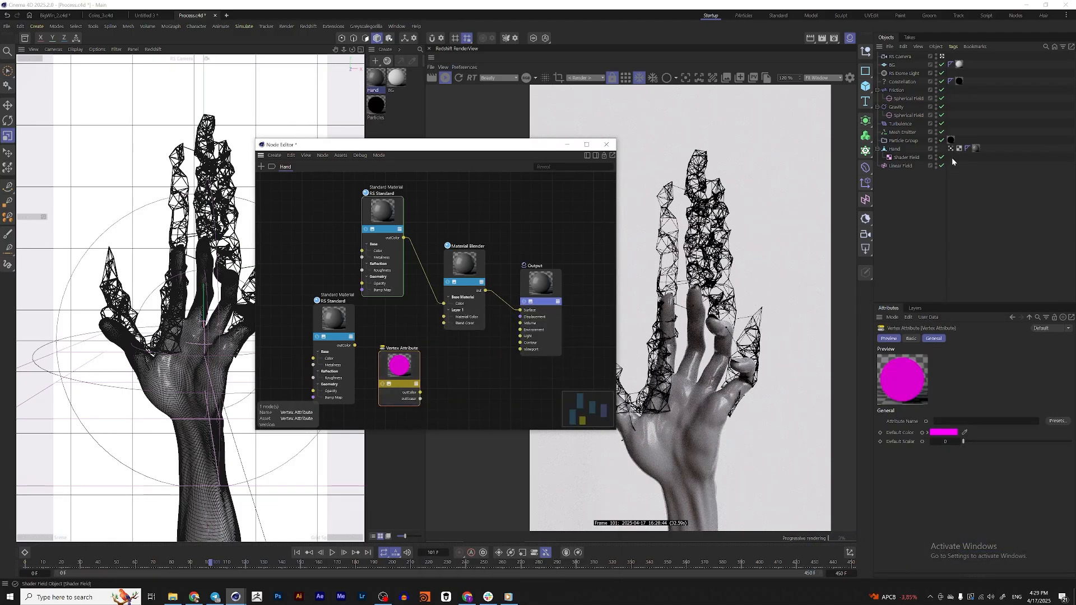
left_click_drag(945, 419, 945, 422)
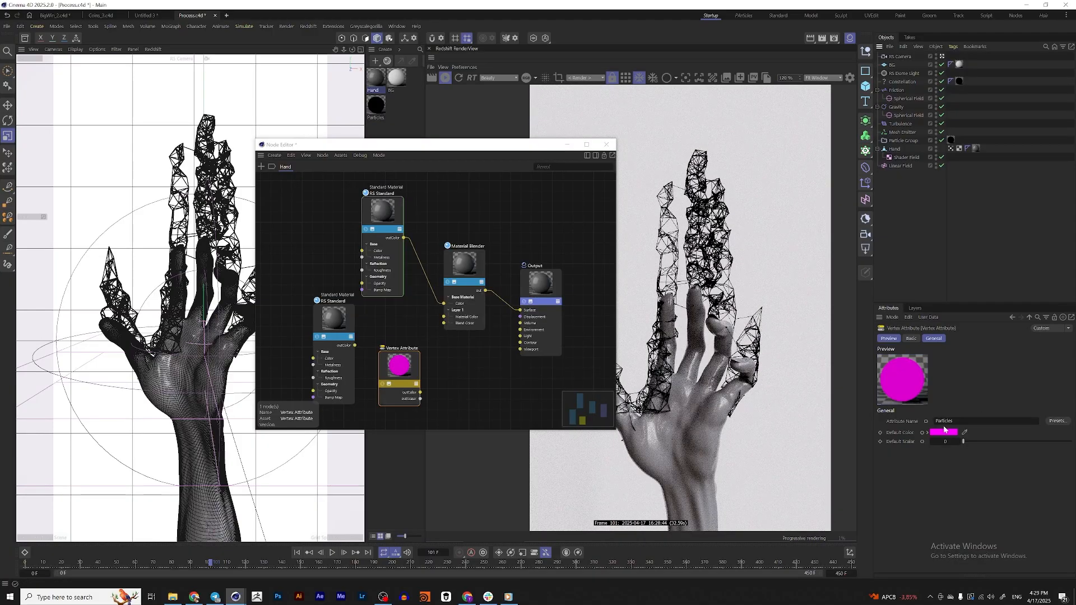
Connect the duplicated RS Standard to the Blender's Layer 1 Material Color and the Vertex Attribute's outColor to Layer 1 Blend Color
left_click_drag(332, 329, 444, 317)
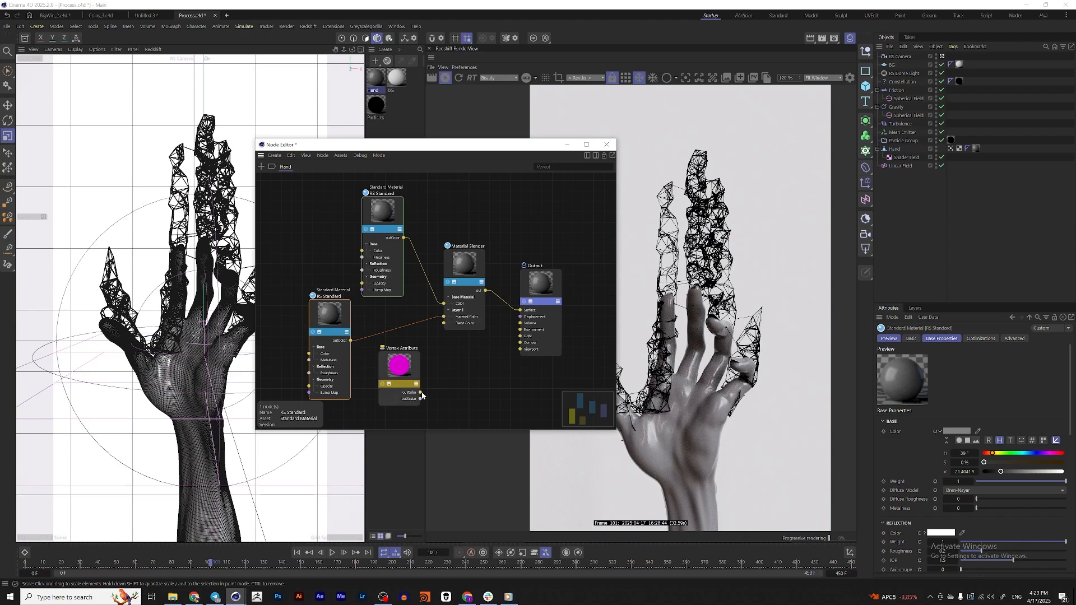
left_click_drag(423, 393, 448, 329)
left_click(402, 367)
Set the color value of the base RS Standard to 100% white and of the duplicated RS Standard to 0% black
left_click(369, 217)
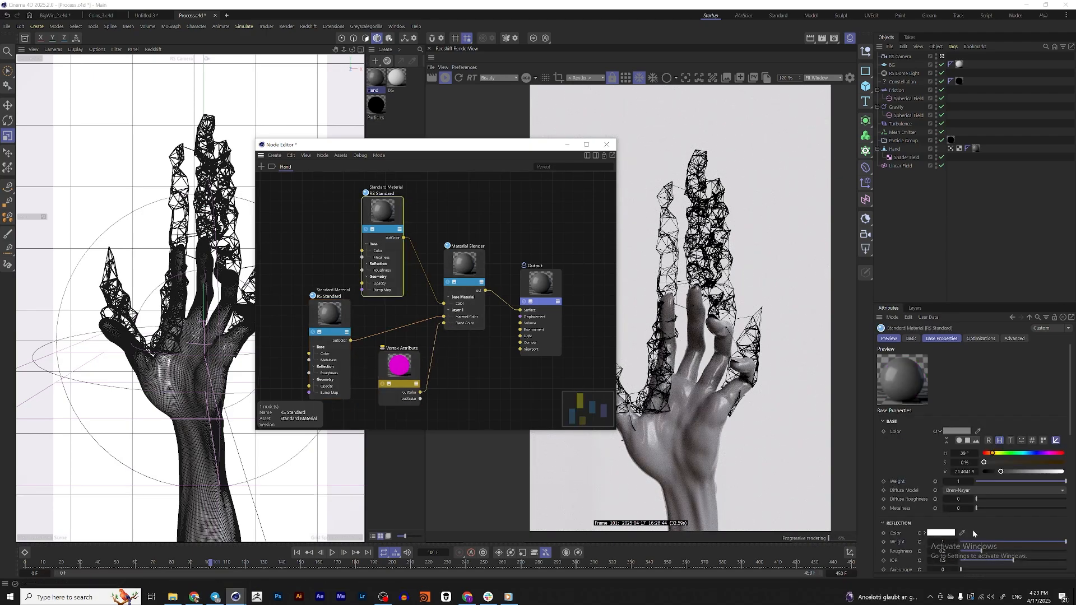
left_click_drag(1040, 473, 984, 472)
left_click(342, 309)
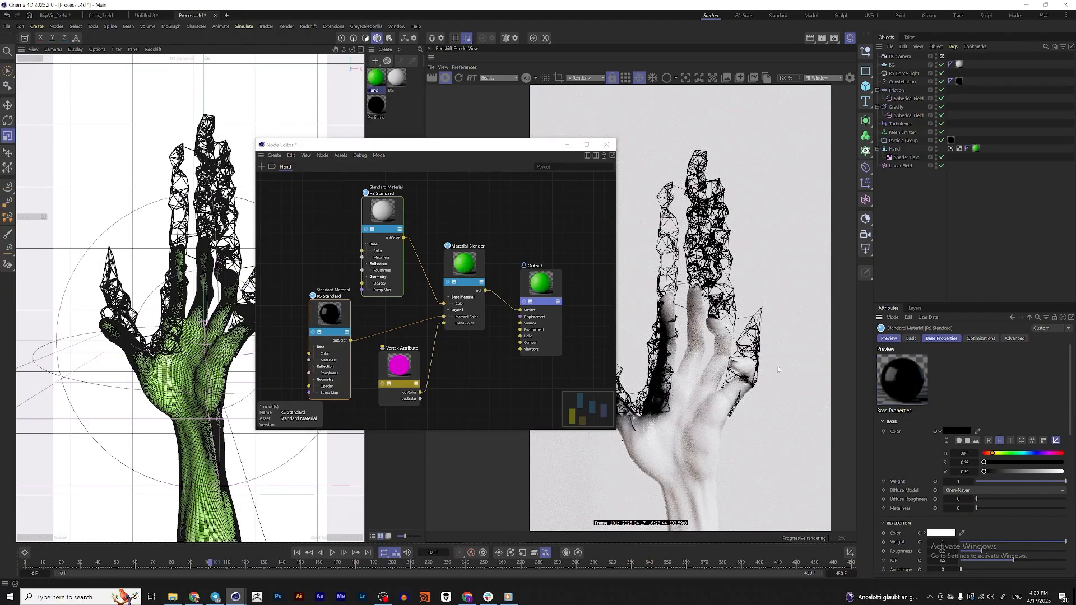
Solo the Vertex Attribute node to examine the Particles vertex map on the hand in the render view
scroll(729, 391, "up", 5)
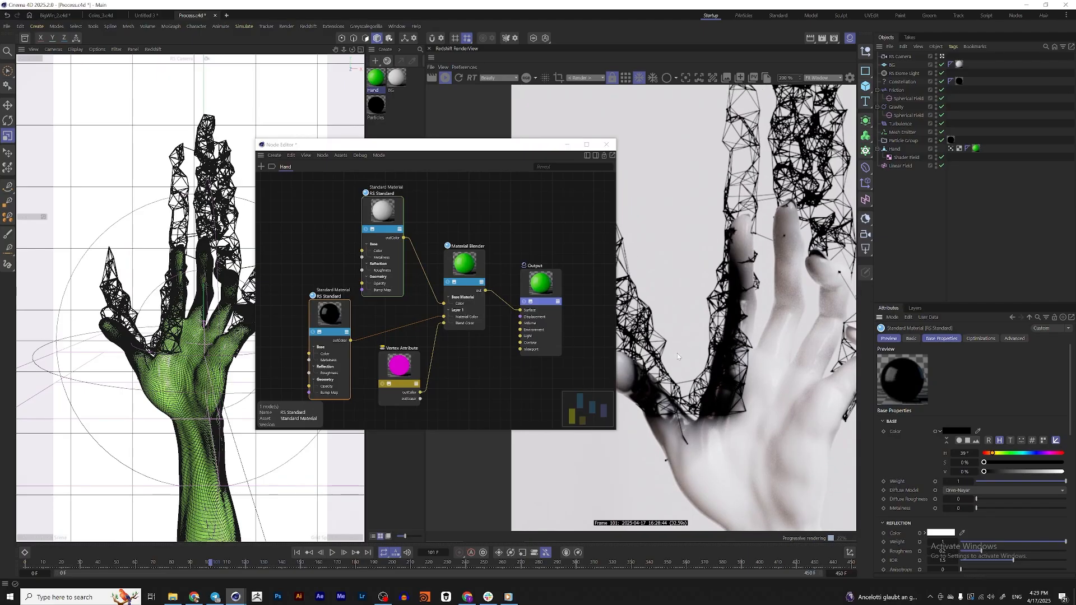
left_click_drag(421, 367, 423, 376)
left_click(381, 393)
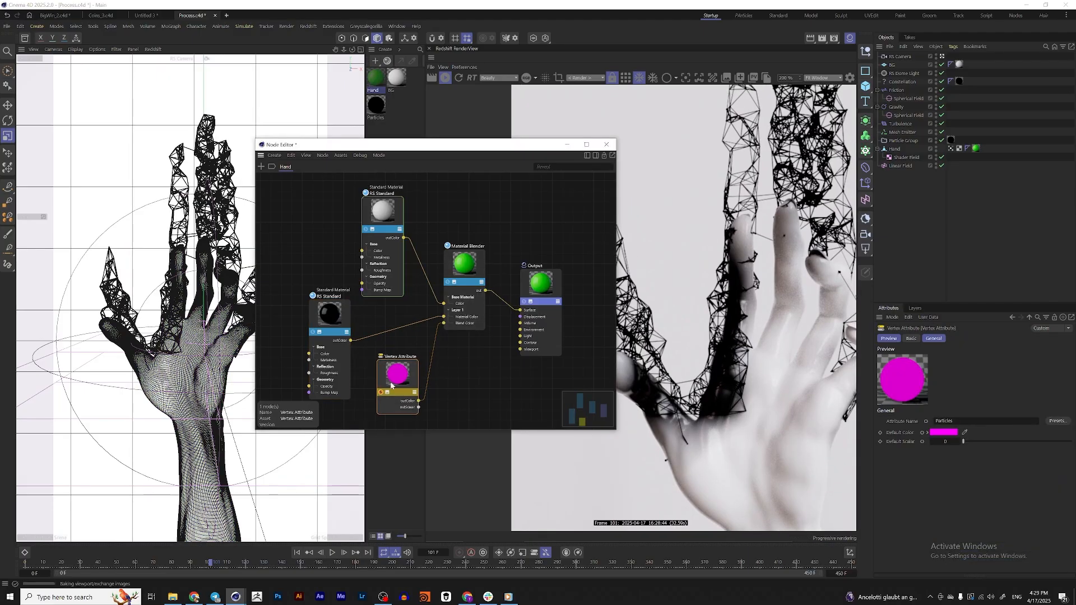
left_click_drag(398, 376, 394, 379)
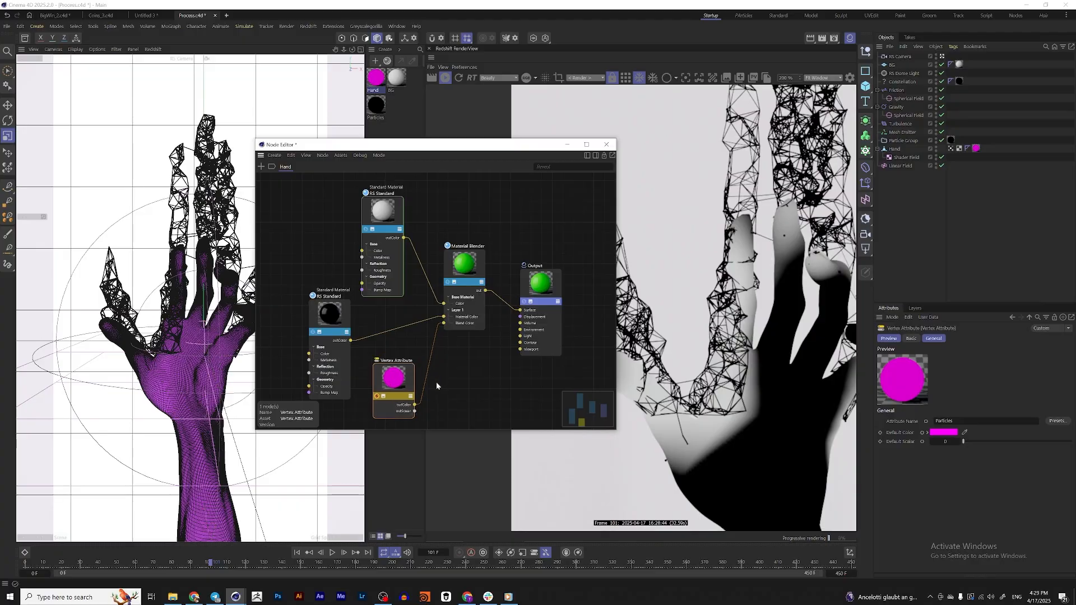
key("ctrl+z")
scroll(681, 371, "down", 5)
scroll(681, 372, "up", 1)
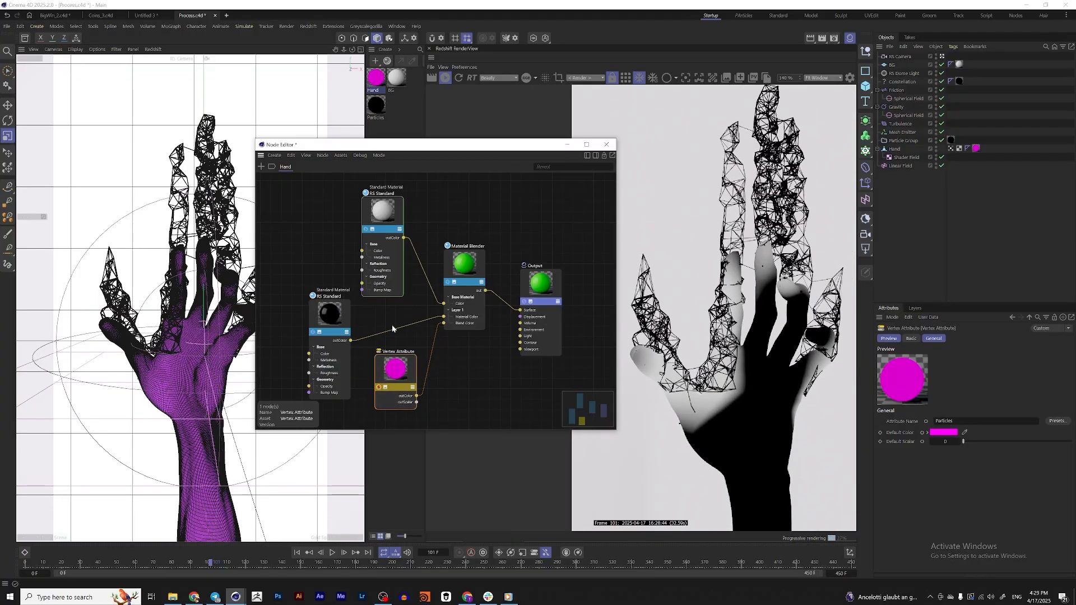
Make room between the nodes and insert a Ramp between the Vertex Attribute and the Blender's Layer 1 Blend Color
left_click_drag(318, 312, 307, 261)
left_click_drag(398, 371, 357, 367)
left_click(451, 386)
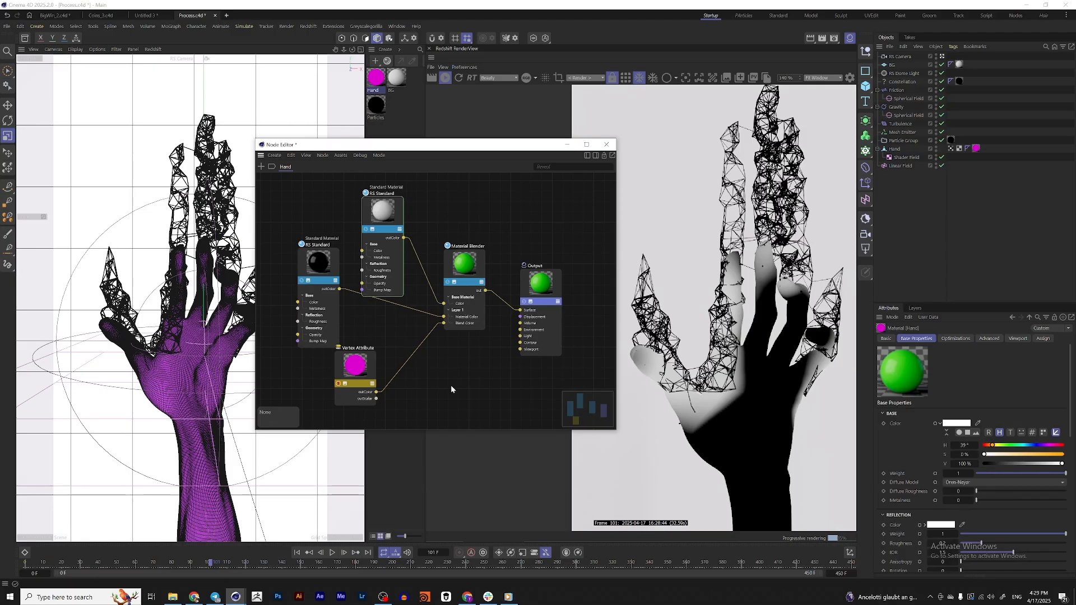
key("c")
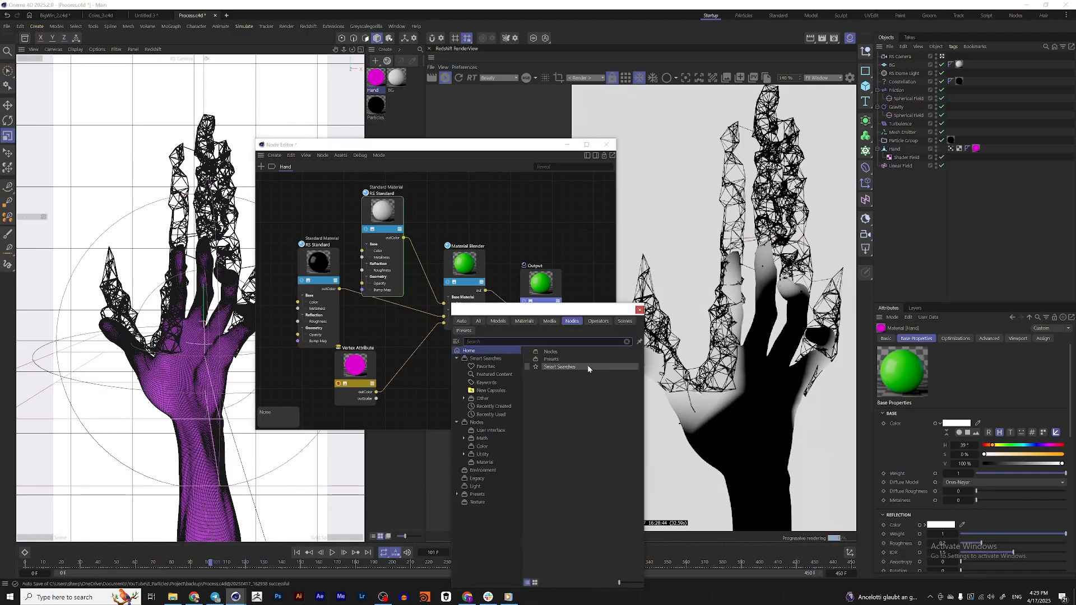
type("ramp")
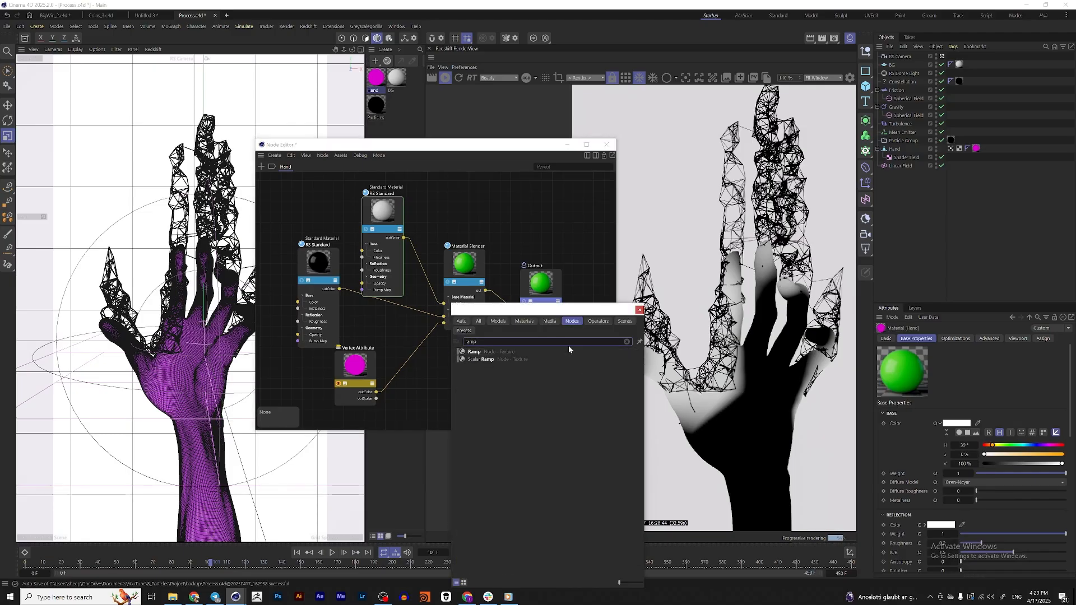
double_click(476, 352)
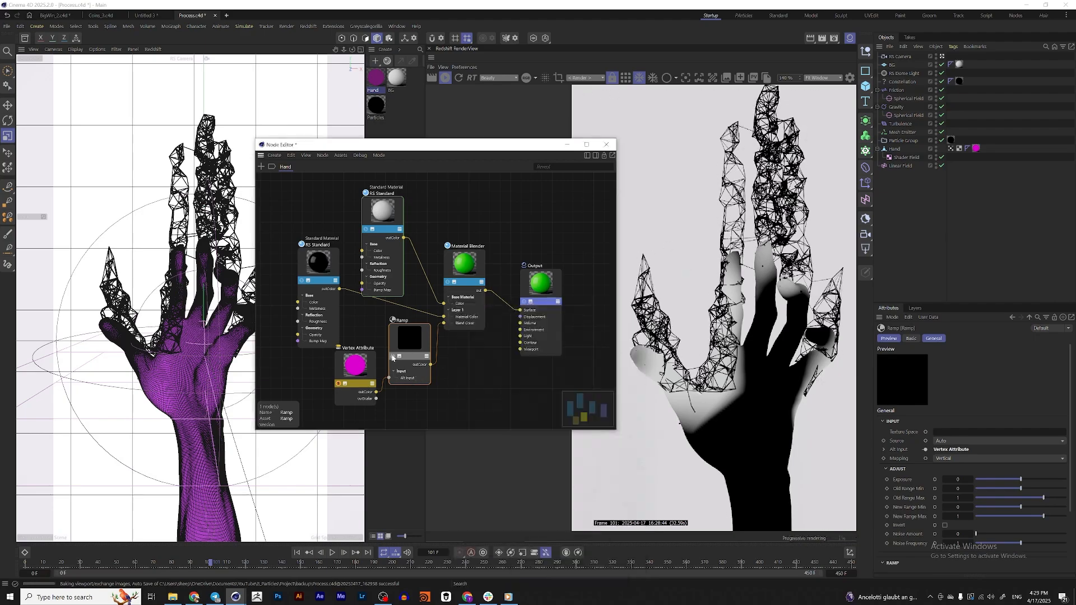
Move the Ramp's white knot to about 78.6%, turn off the node solo preview, and space out the Ramp and Vertex Attribute nodes
scroll(1059, 395, "down", 3)
left_click_drag(1061, 509, 1023, 510)
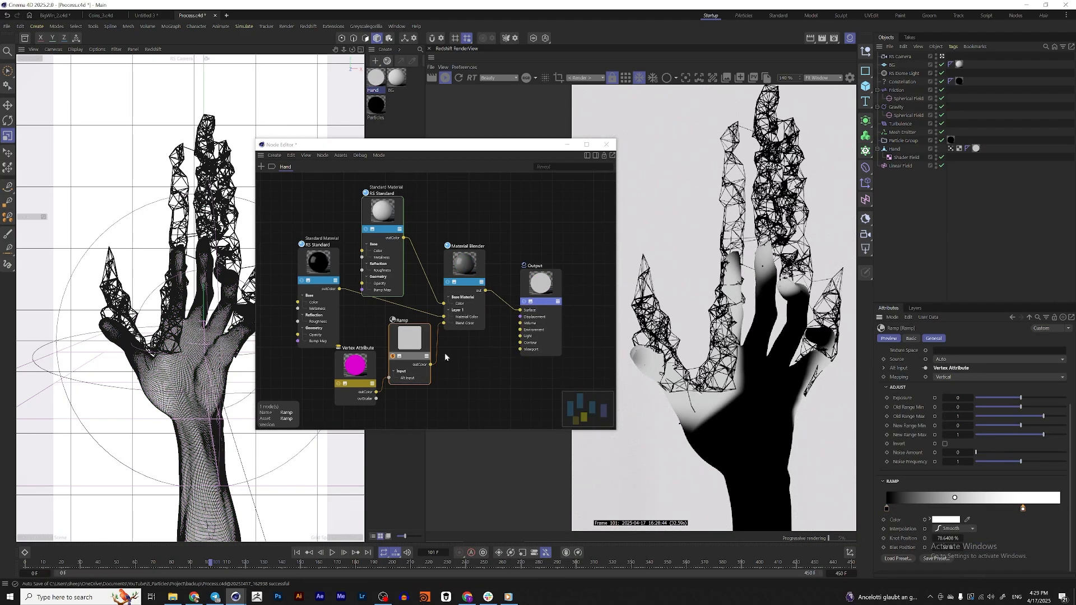
left_click(383, 361)
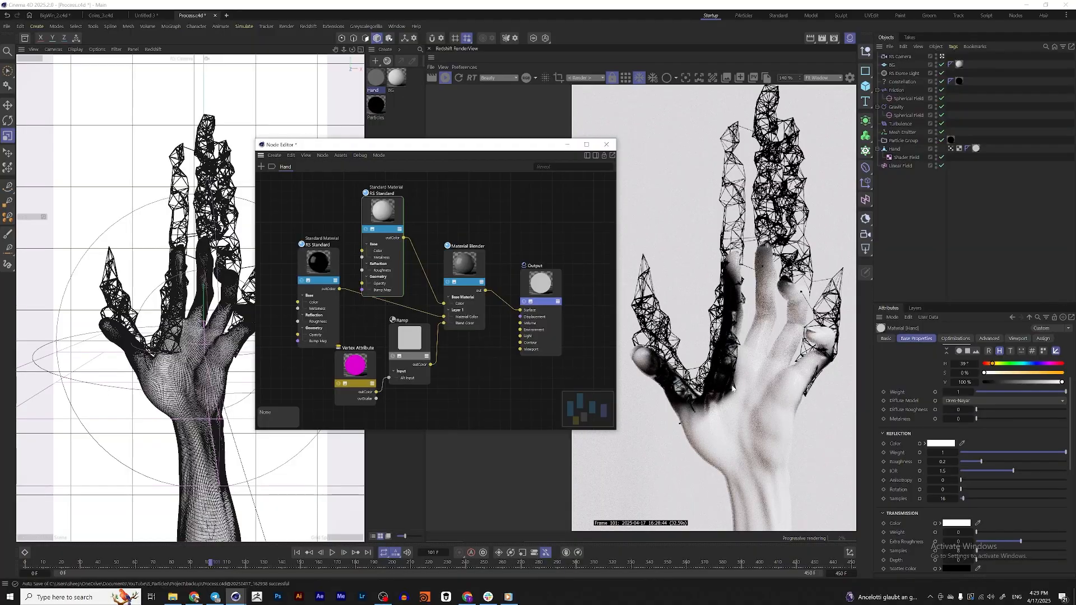
left_click_drag(357, 371, 308, 381)
left_click_drag(408, 354, 404, 370)
left_click(302, 386)
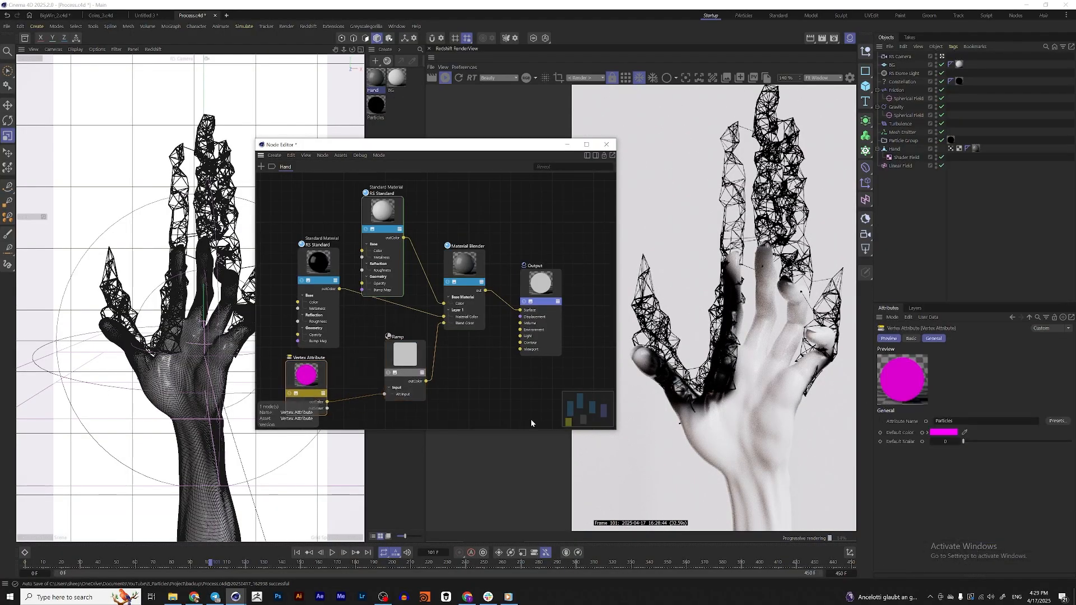
Play the animation forward to about frame 153 to check the black-to-white blend on the dissolving hand
left_click(332, 554)
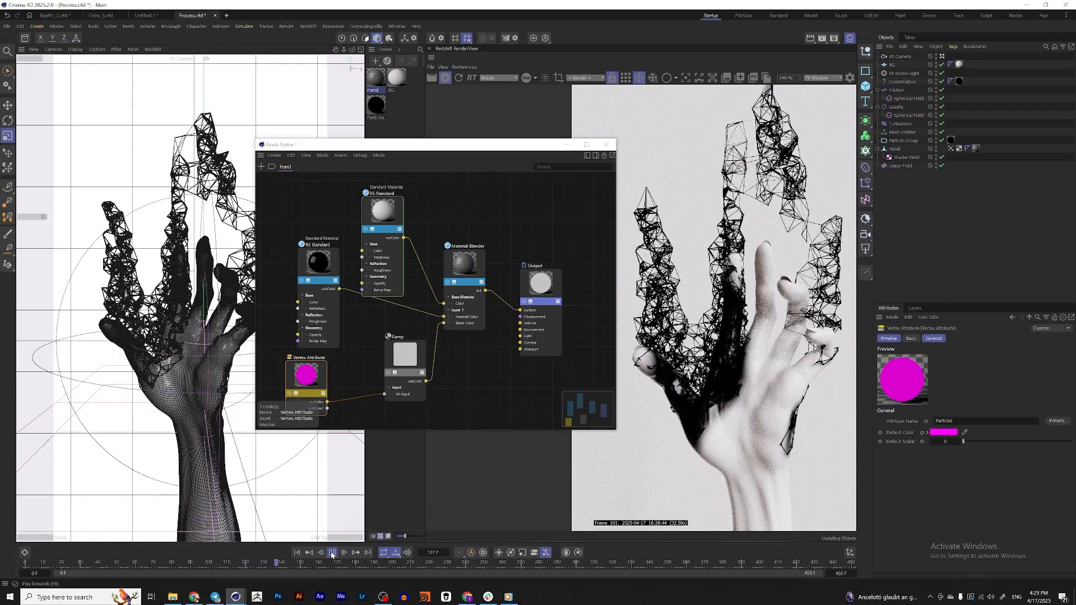
left_click(332, 553)
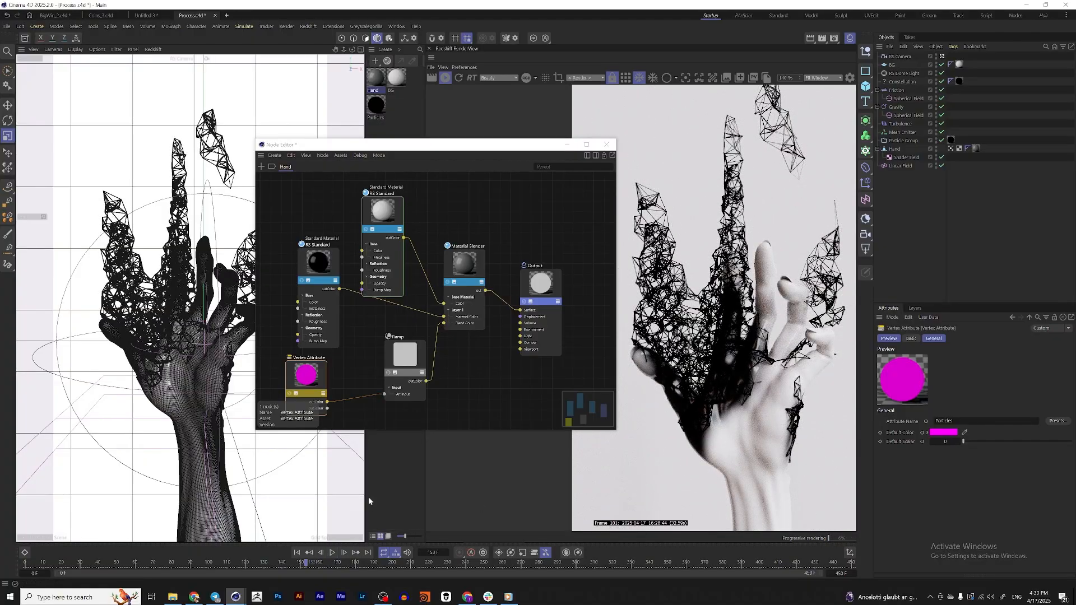
Return the timeline to frame 0, then switch to the media player and review the finished reference animation
left_click(297, 553)
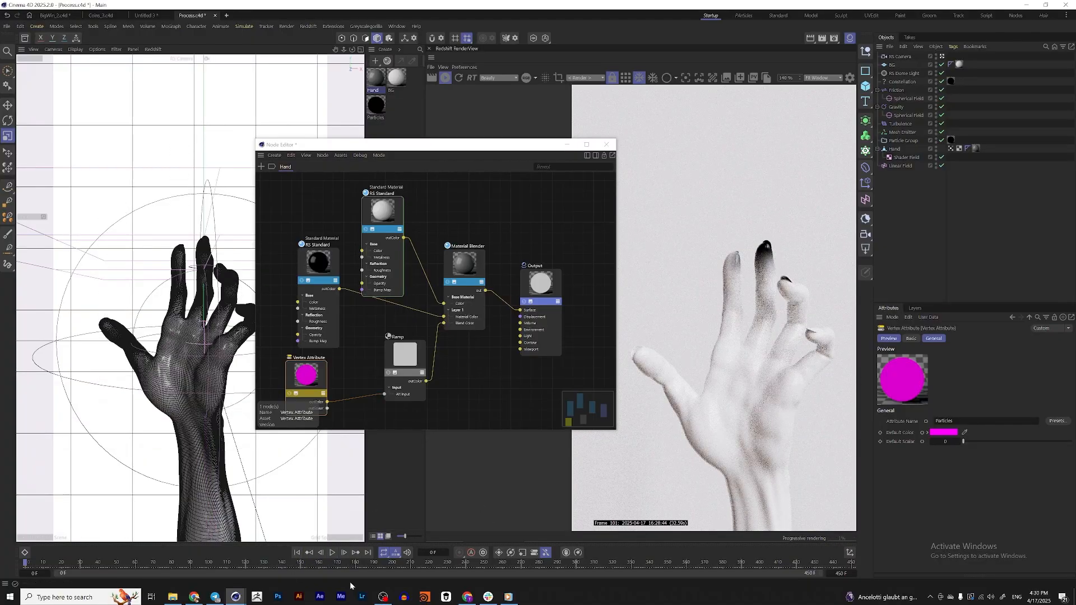
left_click(508, 597)
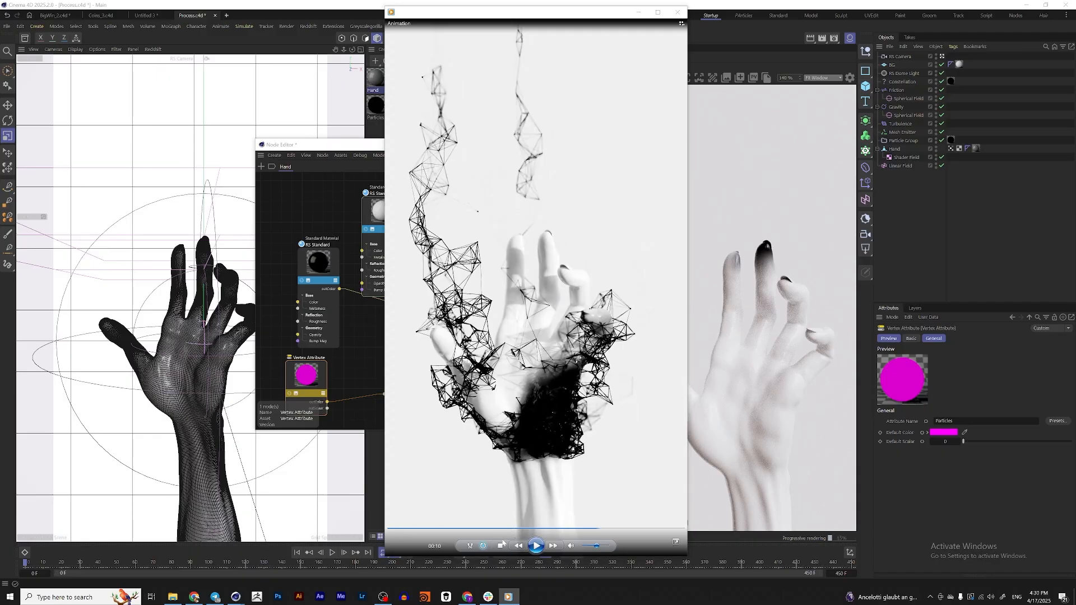
key("space")
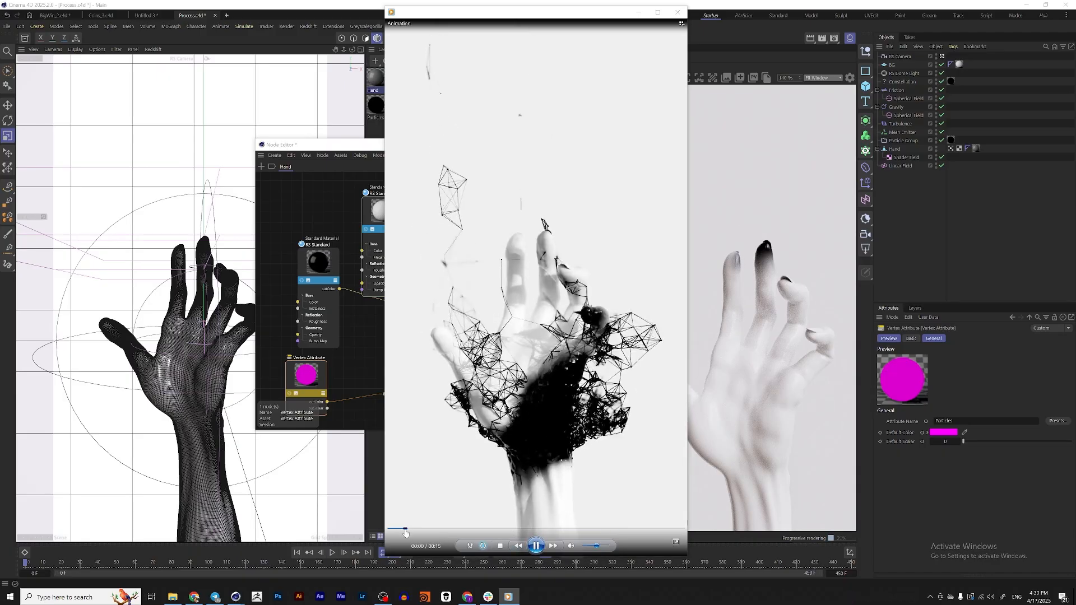
left_click(405, 529)
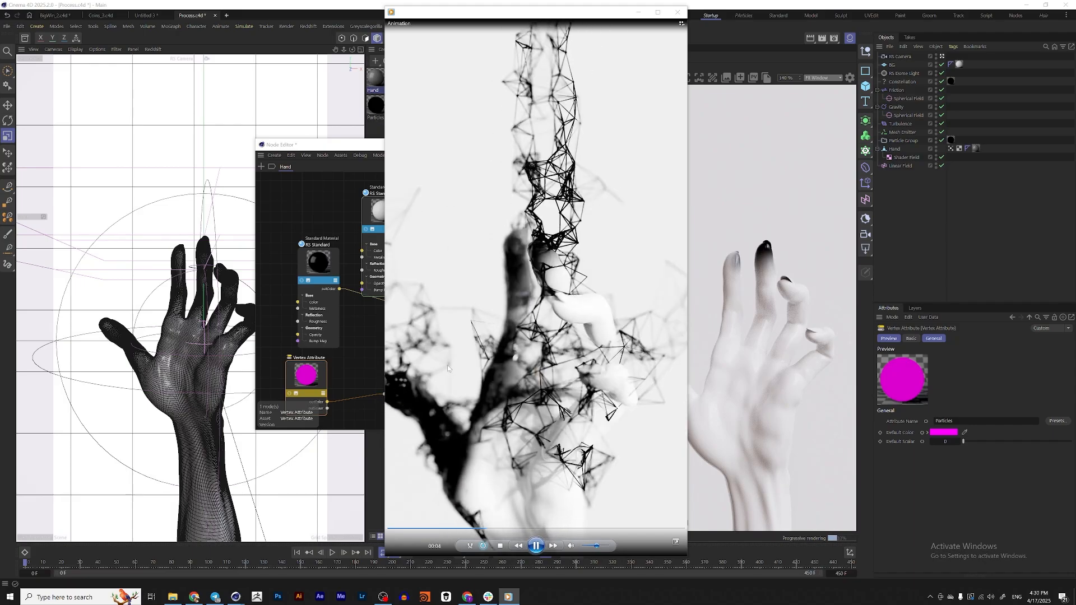
left_click(534, 547)
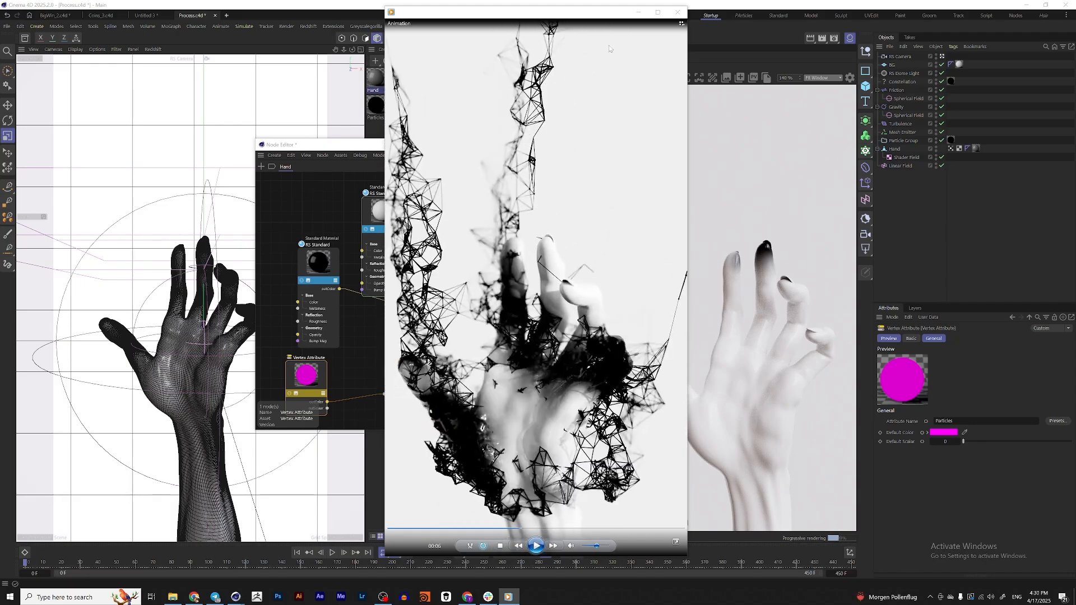
left_click(639, 12)
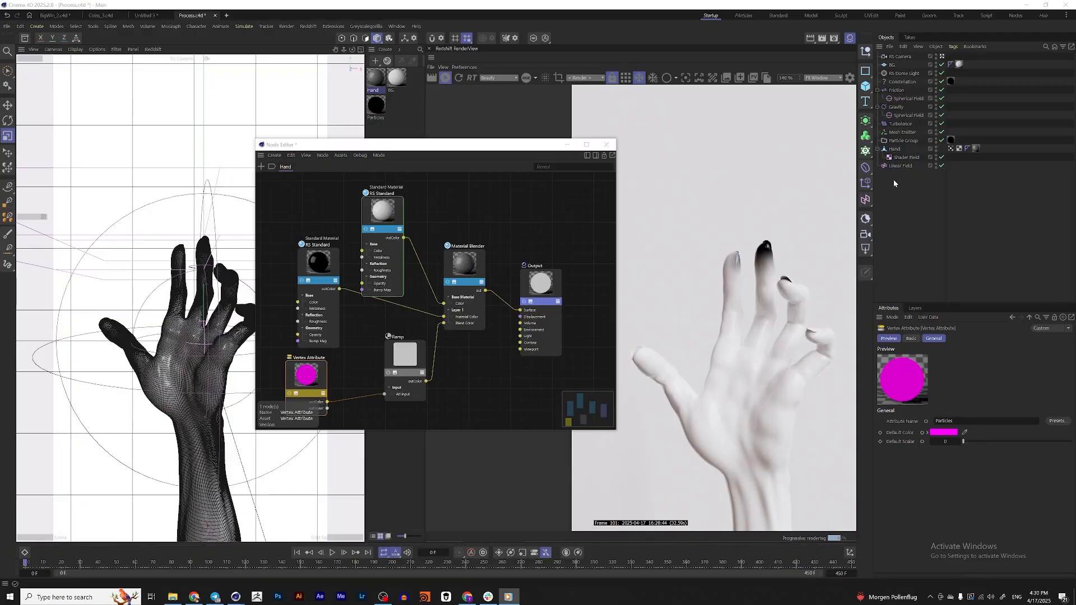
Close the Node Editor and bake the original Hand object as Alembic
left_click(866, 136)
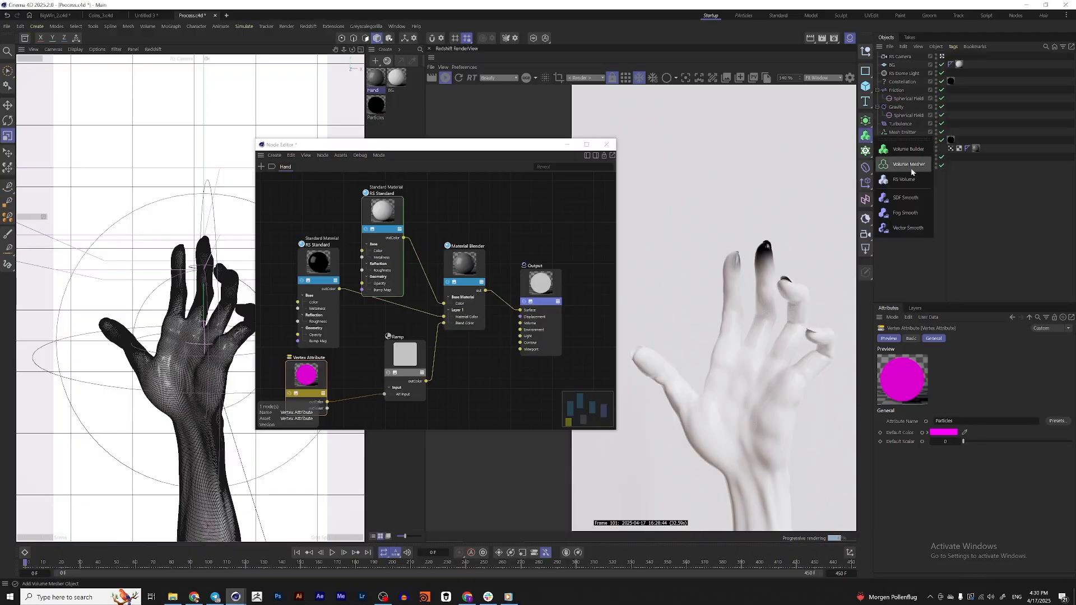
left_click(993, 228)
left_click(607, 145)
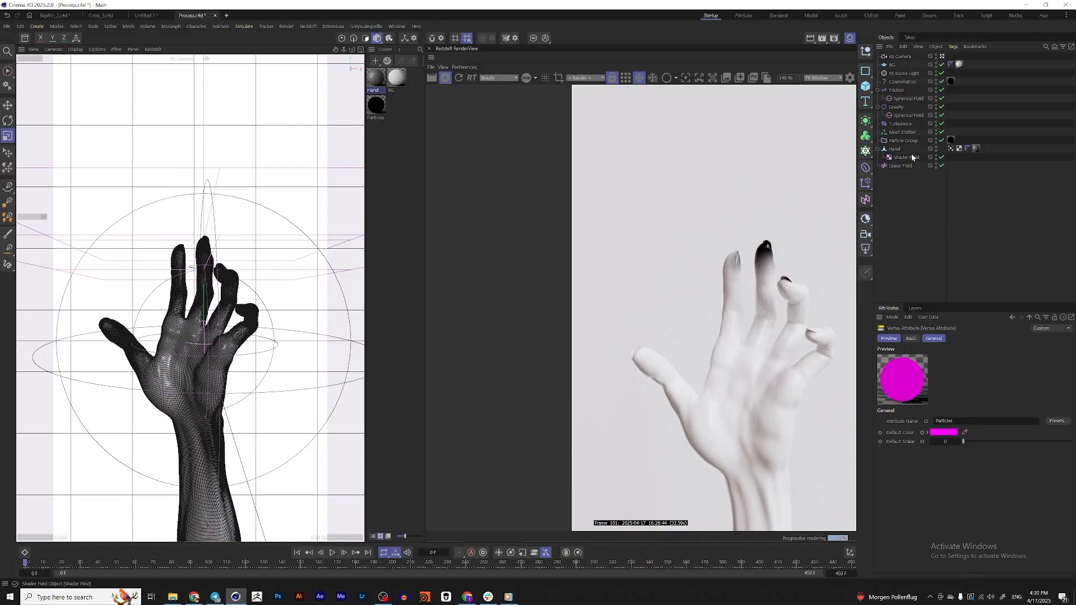
left_click(896, 149)
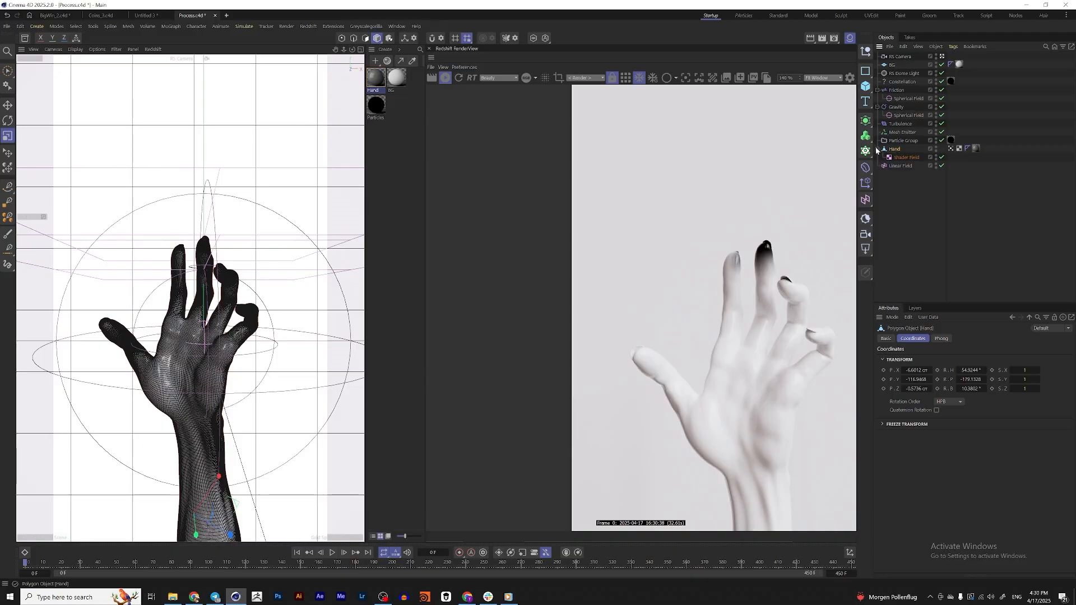
right_click(896, 151)
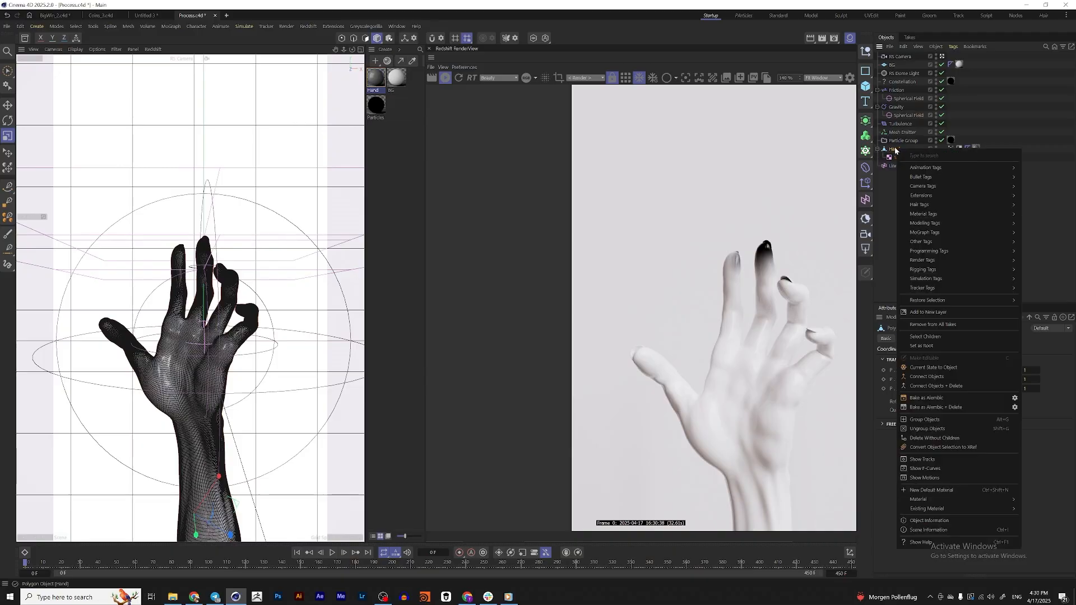
left_click(944, 399)
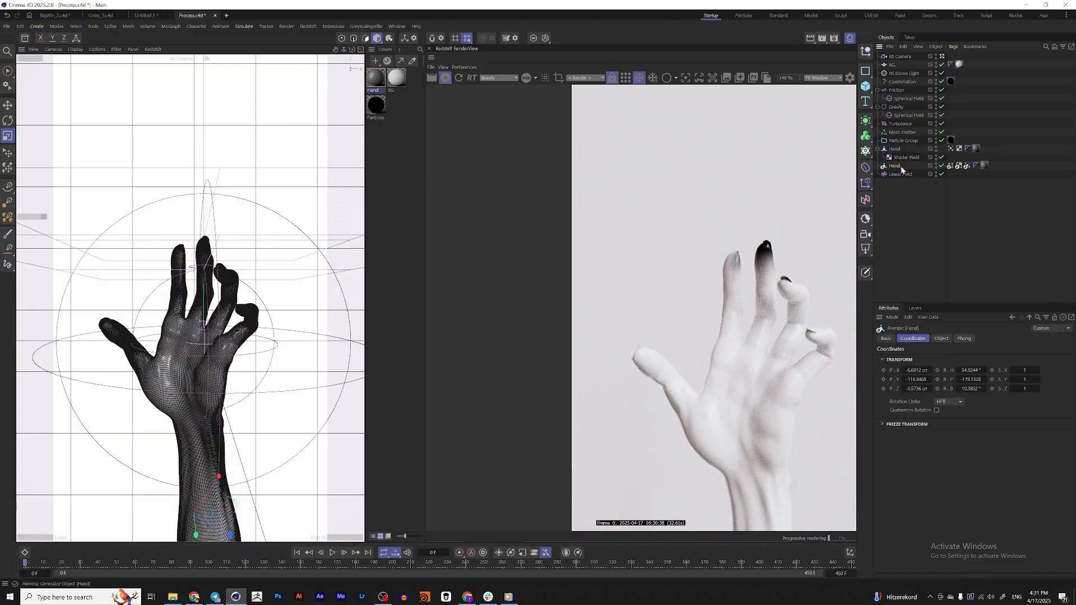
Hide the original Hand and check the Alembic Hand by scrubbing to about frame 91, toggling it off and on, and returning to frame 0
double_click(936, 149, "alt")
left_click_drag(26, 566, 192, 570)
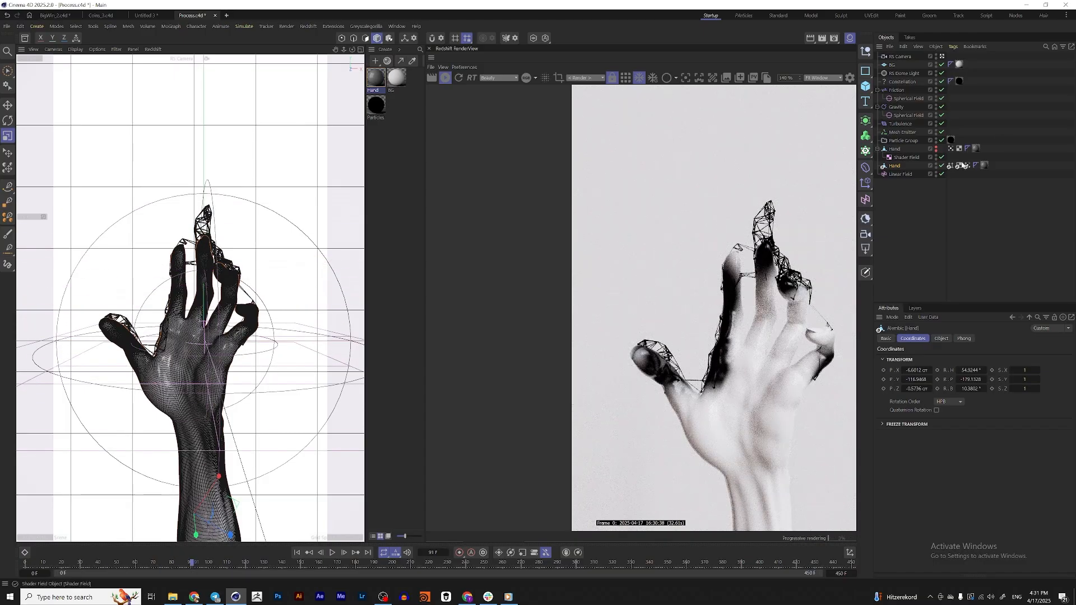
left_click(943, 166)
left_click(942, 166)
left_click_drag(192, 563, 22, 565)
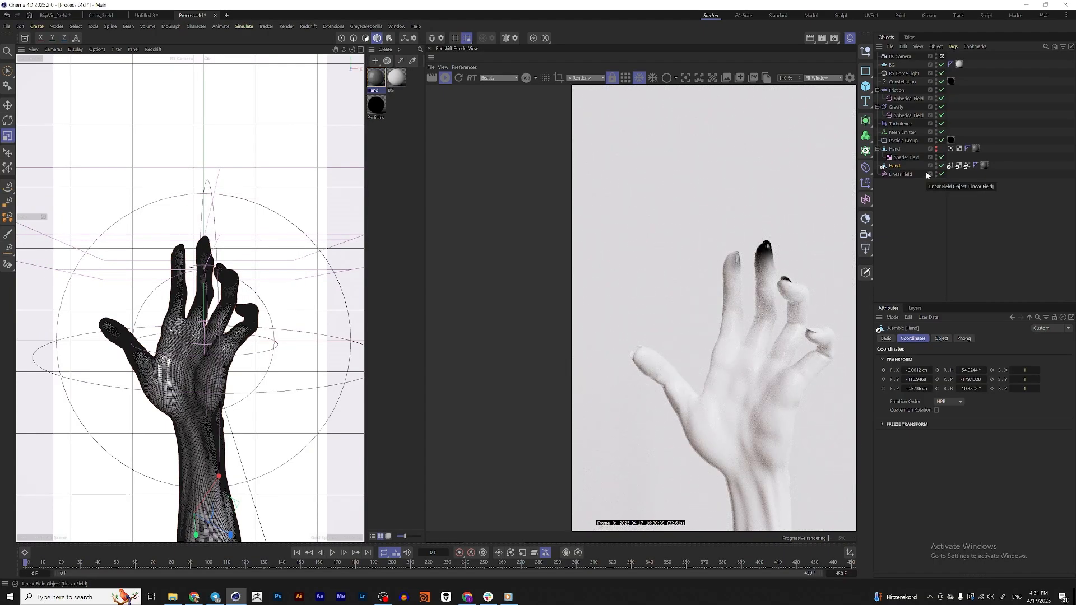
Create a Volume Builder and add the Alembic Hand to its source objects
left_click(866, 137)
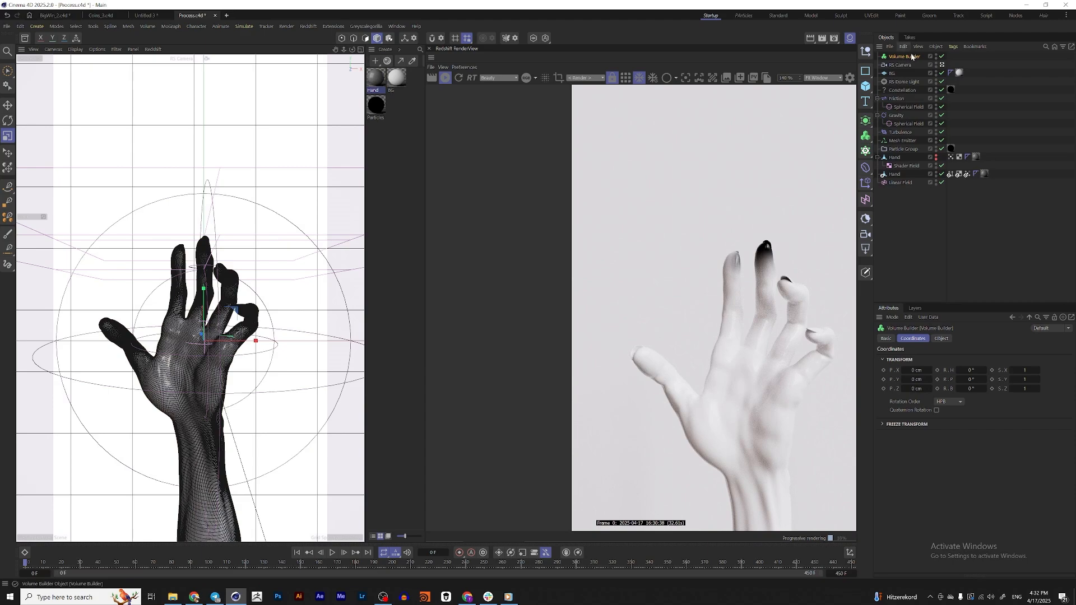
left_click(942, 339)
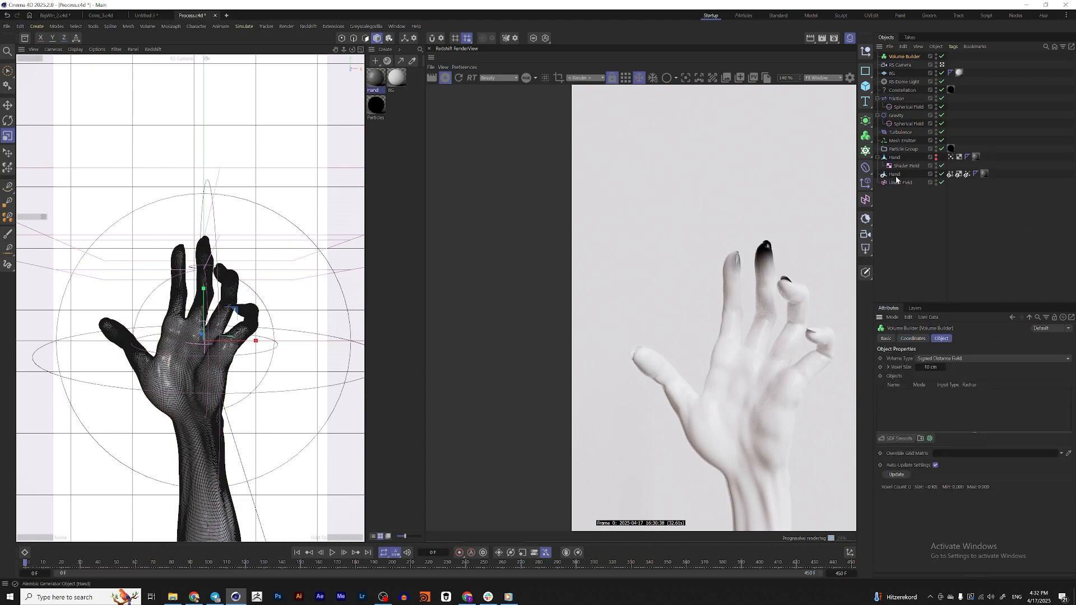
left_click_drag(895, 175, 922, 402)
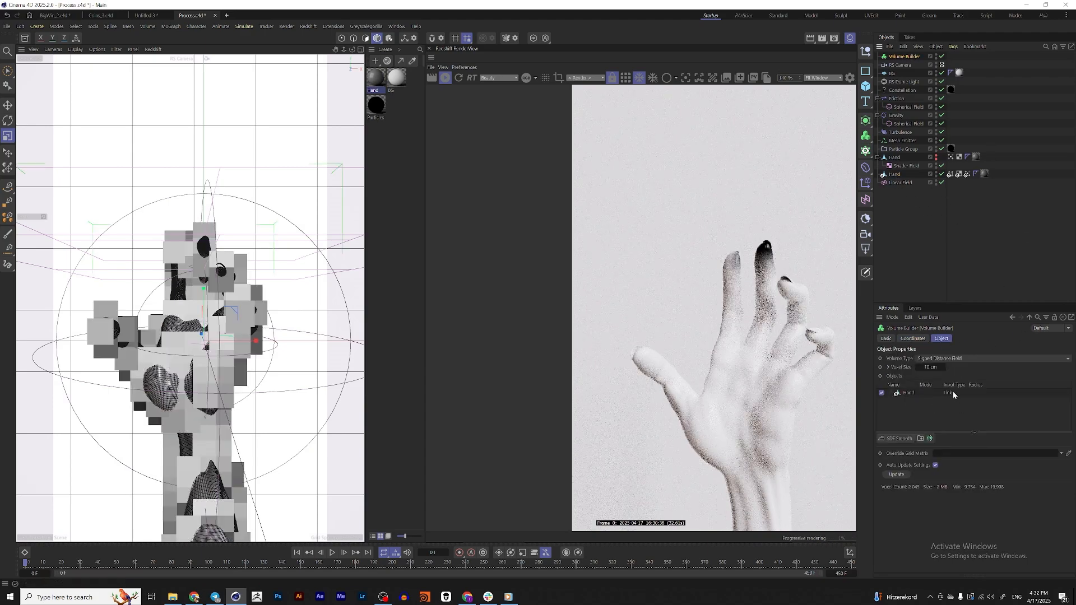
left_click(892, 176)
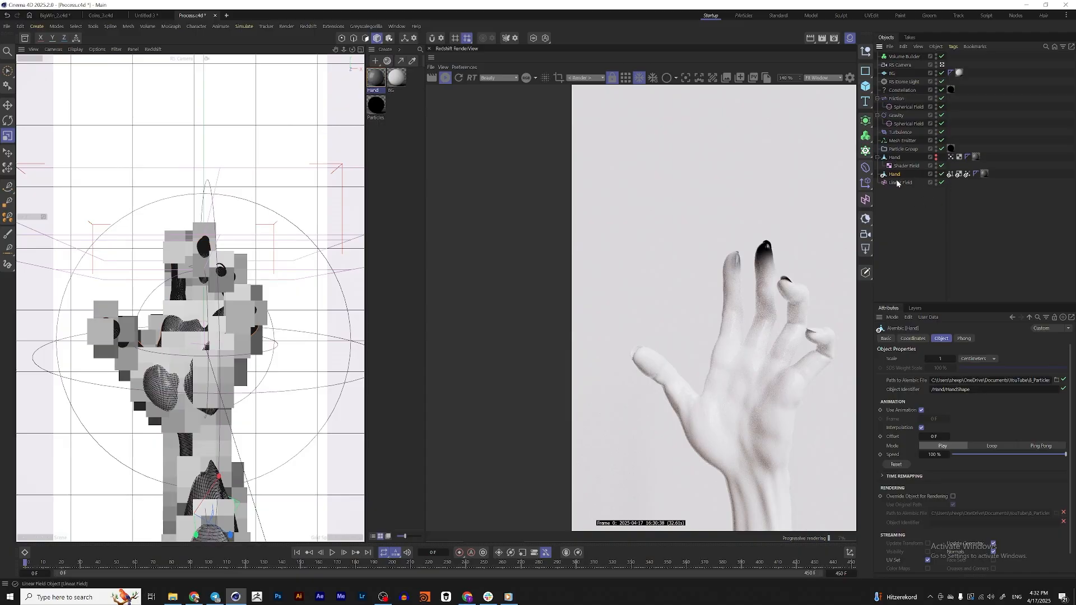
Set the Volume Builder's voxel size to 1 cm
left_click(904, 58)
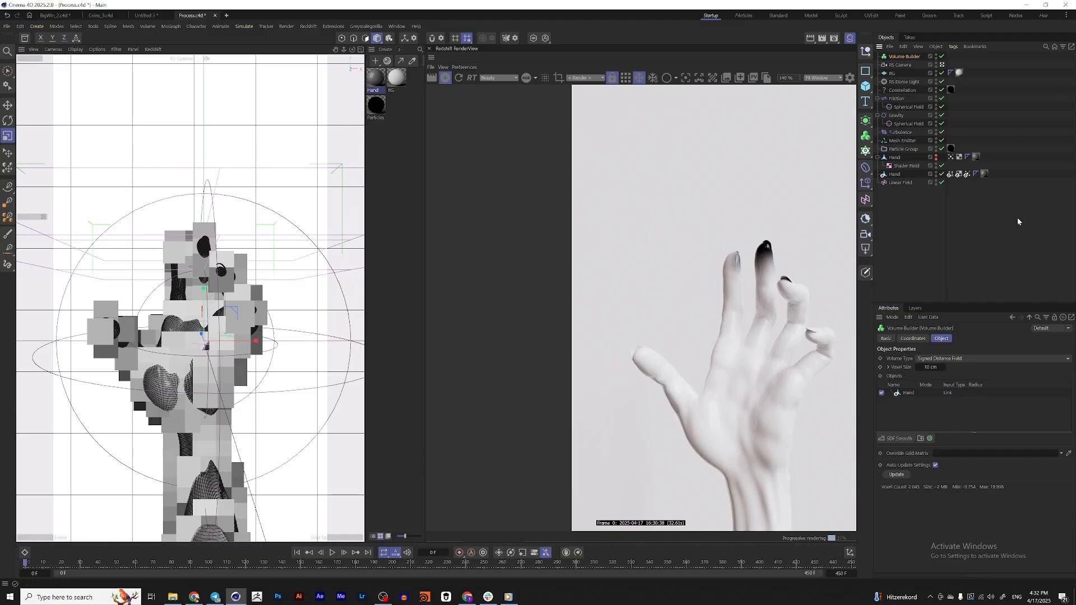
double_click(931, 367)
type("1")
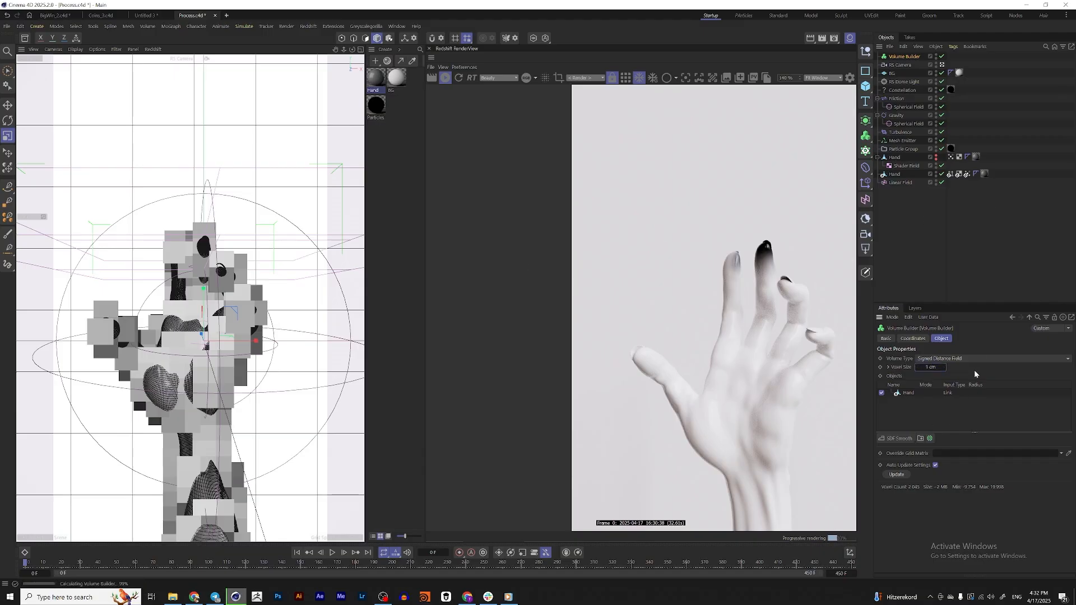
key("Return")
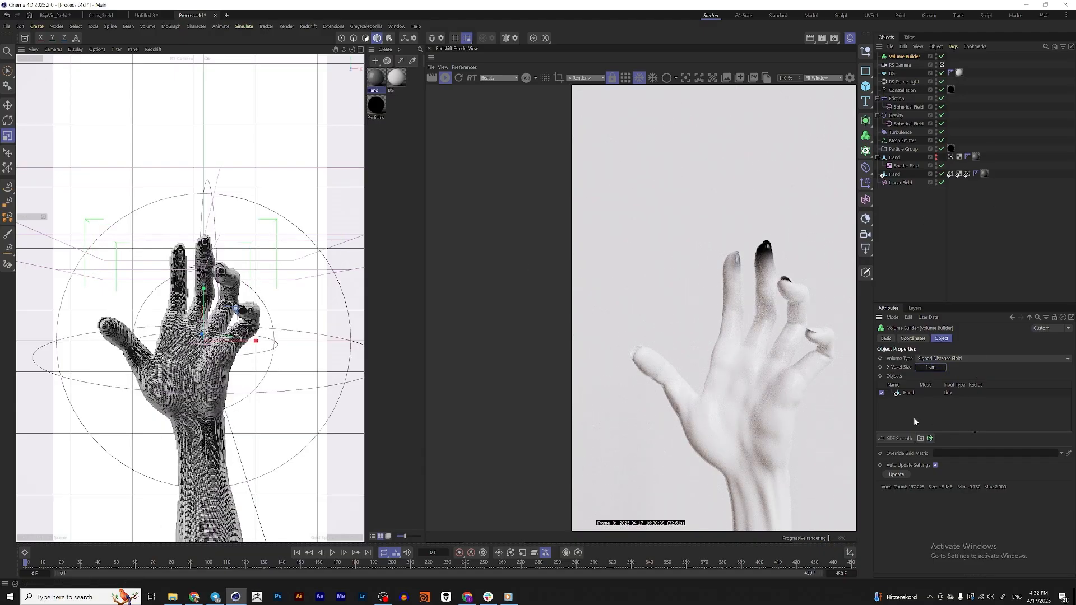
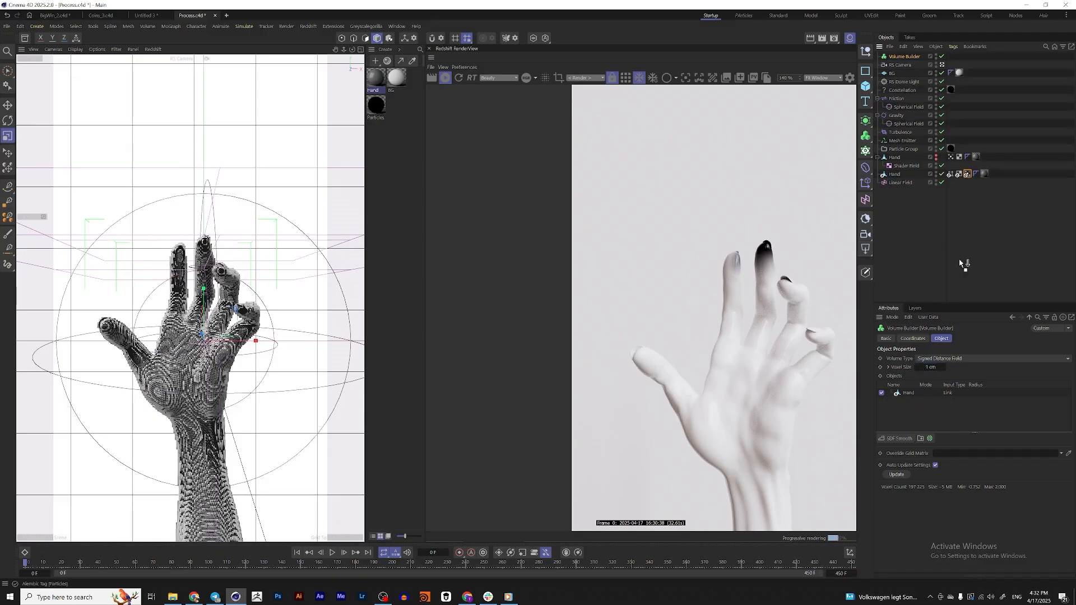
Create a Group Field and add it to the Volume Builder's source objects above the Alembic Hand
left_click(867, 200)
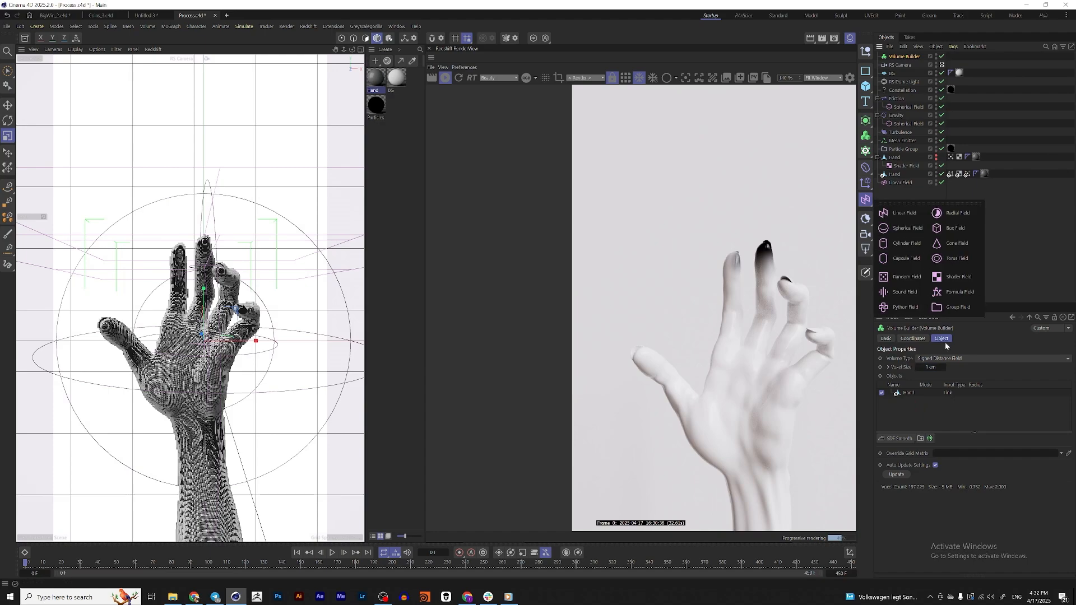
left_click(960, 307)
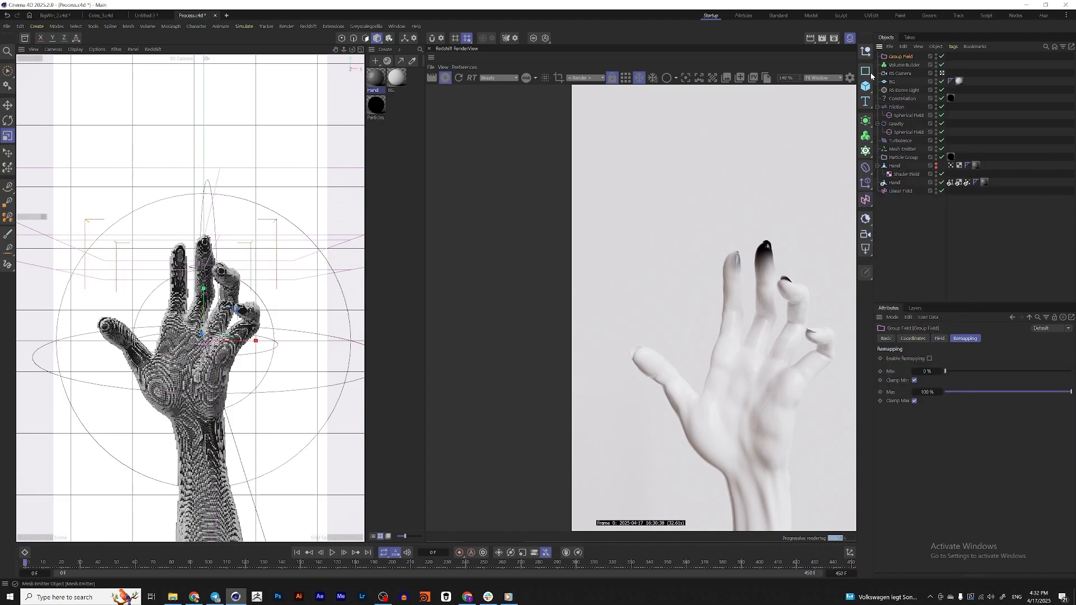
left_click(910, 65)
left_click_drag(907, 57, 916, 393)
left_click_drag(909, 57, 909, 391)
left_click(903, 47)
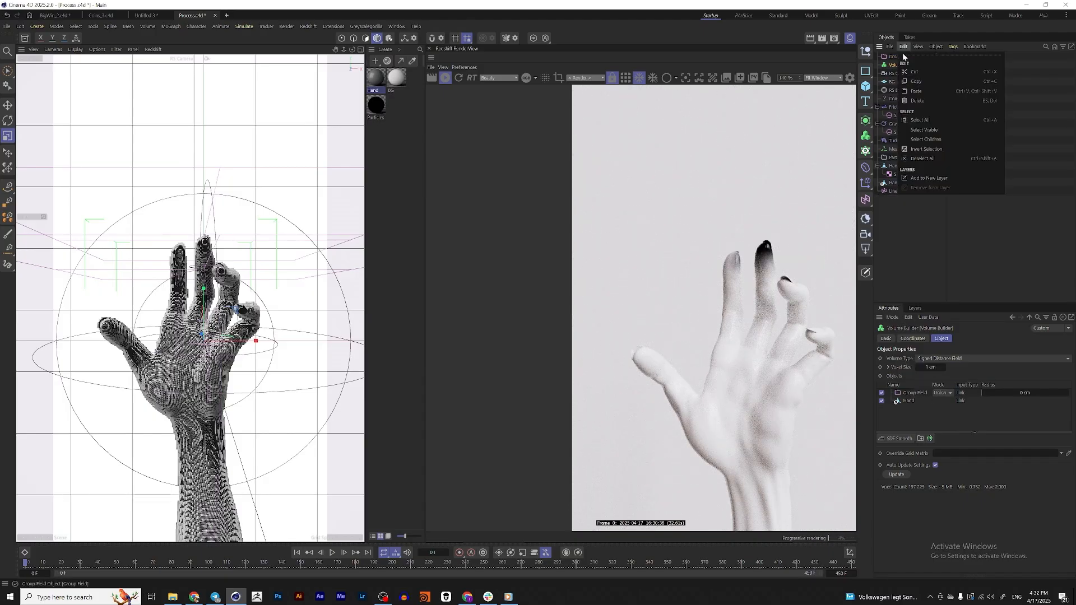
Add the Alembic Hand's Particles tag to the Group Field's field list and hide the Alembic Hand
left_click(897, 58)
left_click(898, 58)
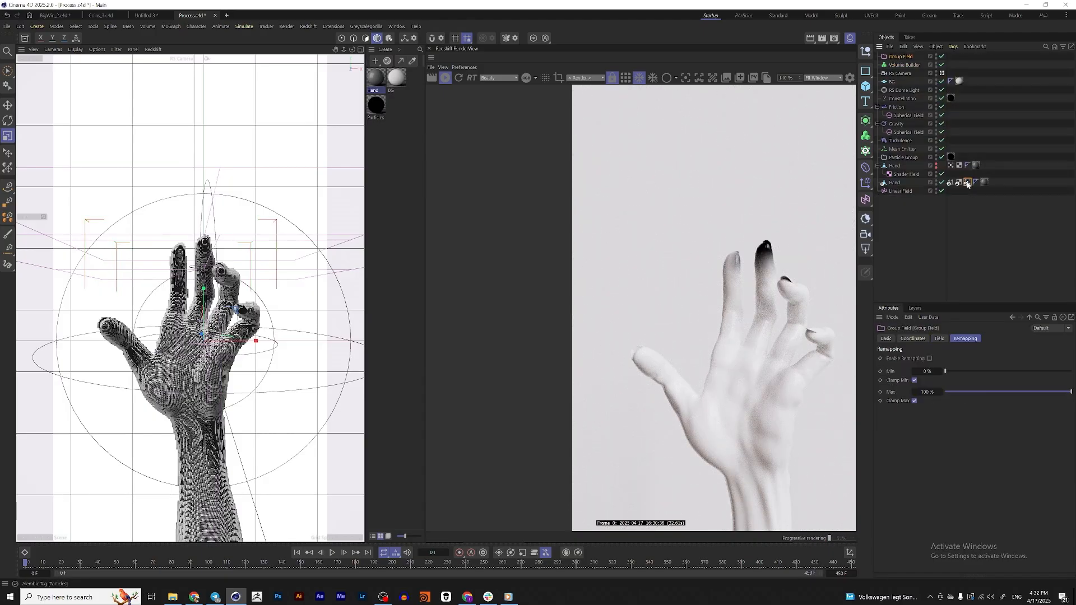
left_click(939, 339)
left_click_drag(967, 184, 971, 200)
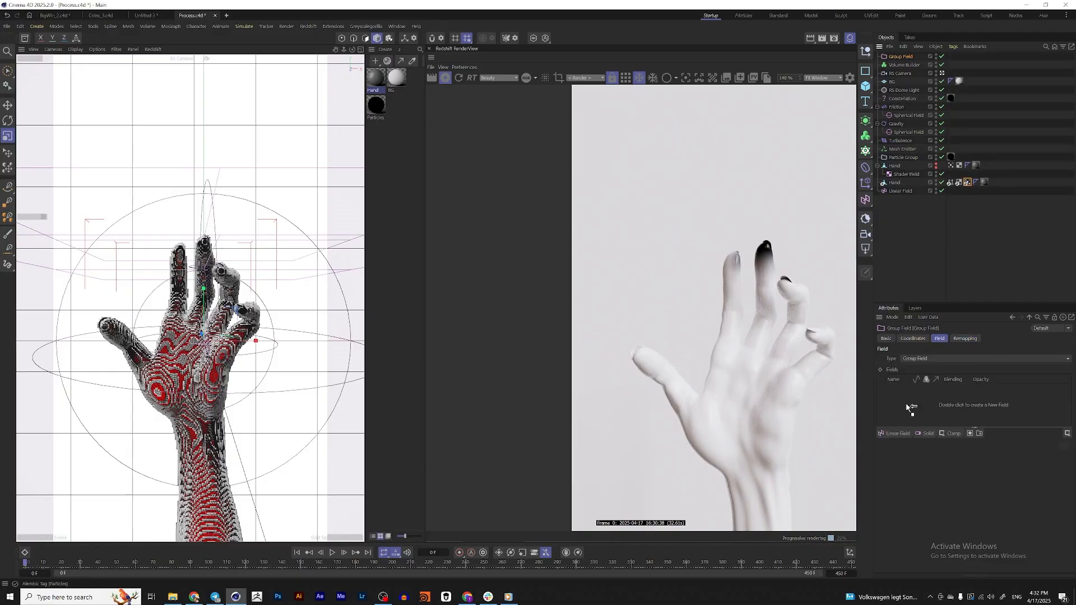
left_click_drag(906, 403, 905, 404)
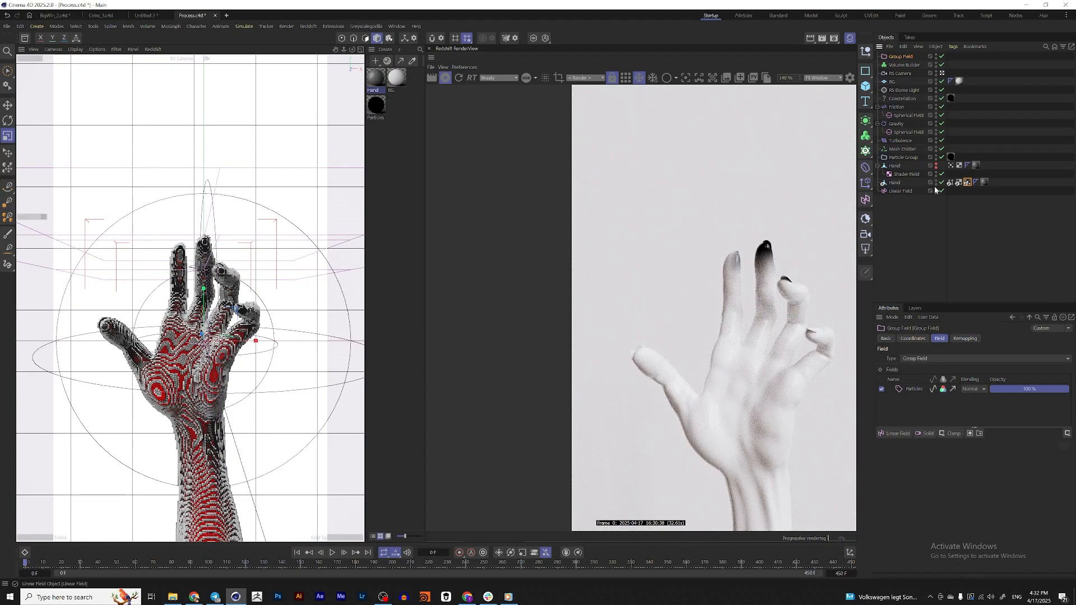
Set the Group Field's creation space to Objects Below in the Volume Builder
left_click(903, 64)
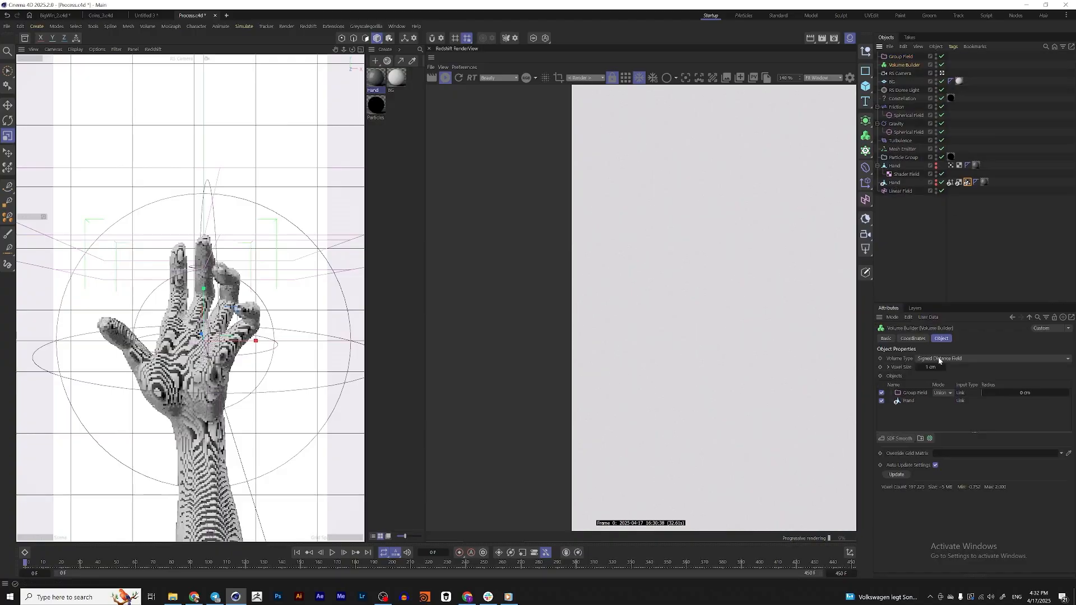
left_click(914, 396)
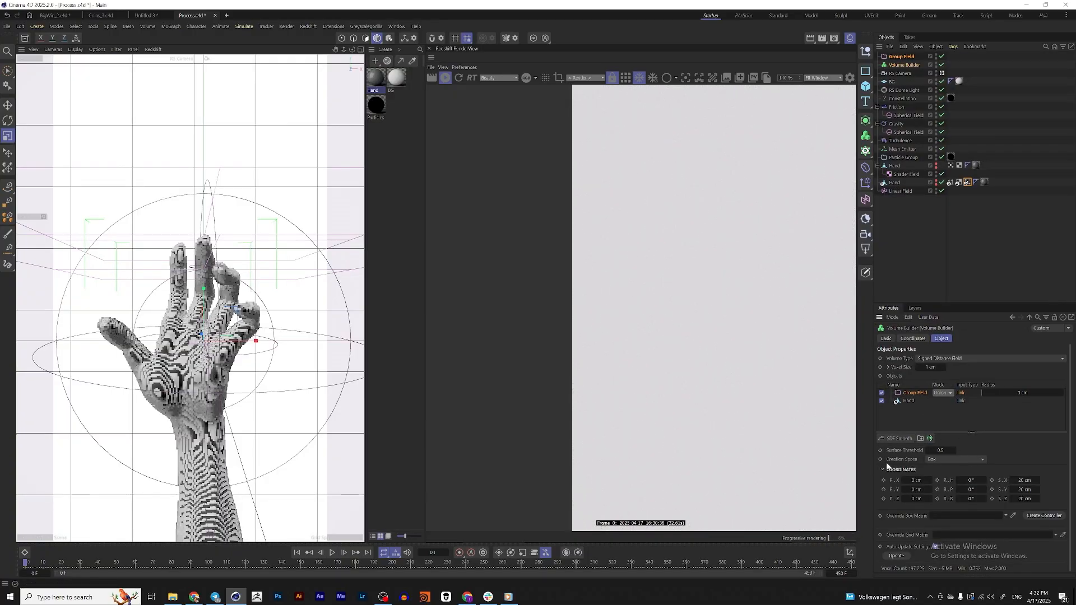
left_click(956, 461)
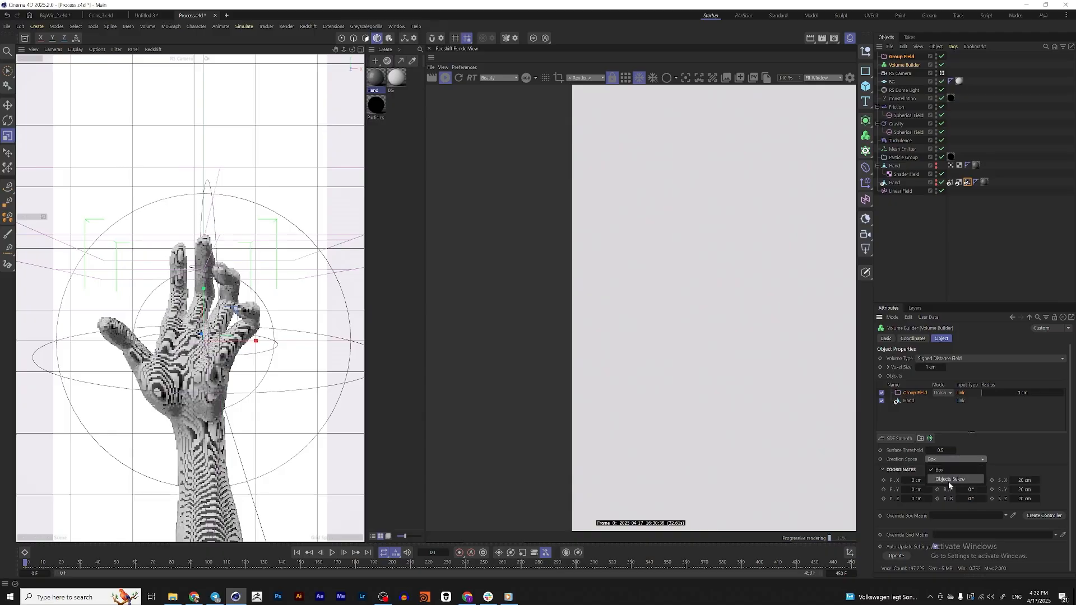
left_click(933, 480)
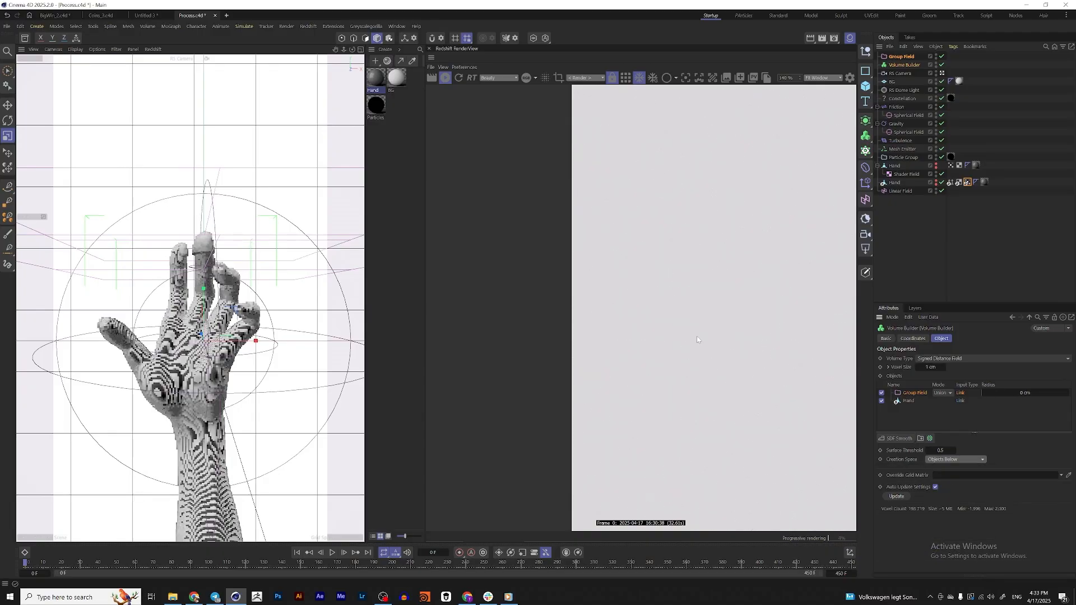
Add a Volume Mesher as parent of the Volume Builder and play the animation to frame 46 to check the mesh
left_click(866, 136)
left_click(918, 166)
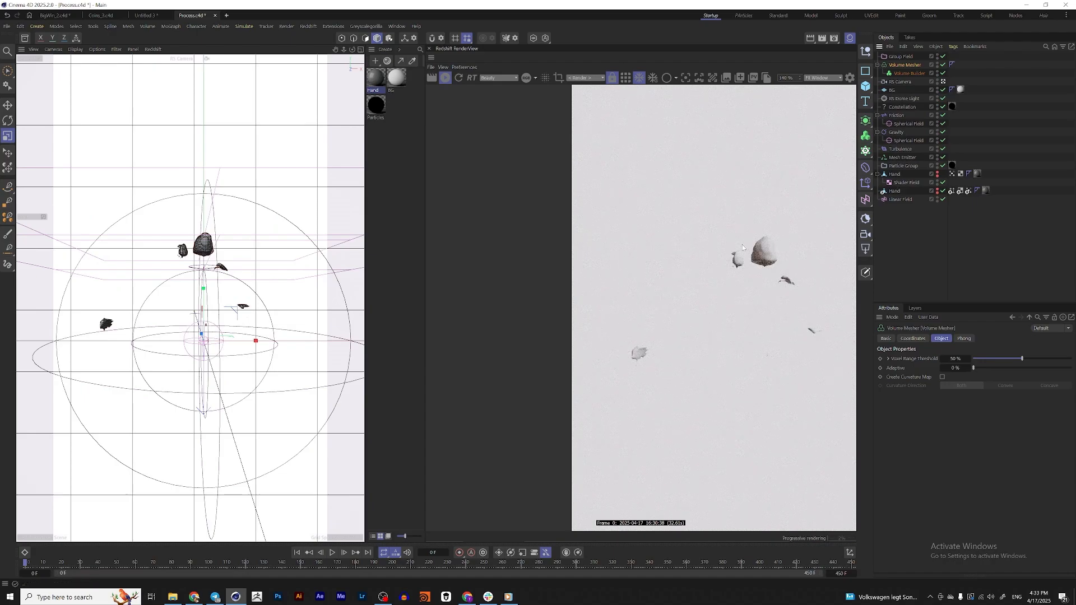
scroll(743, 245, "up", 5)
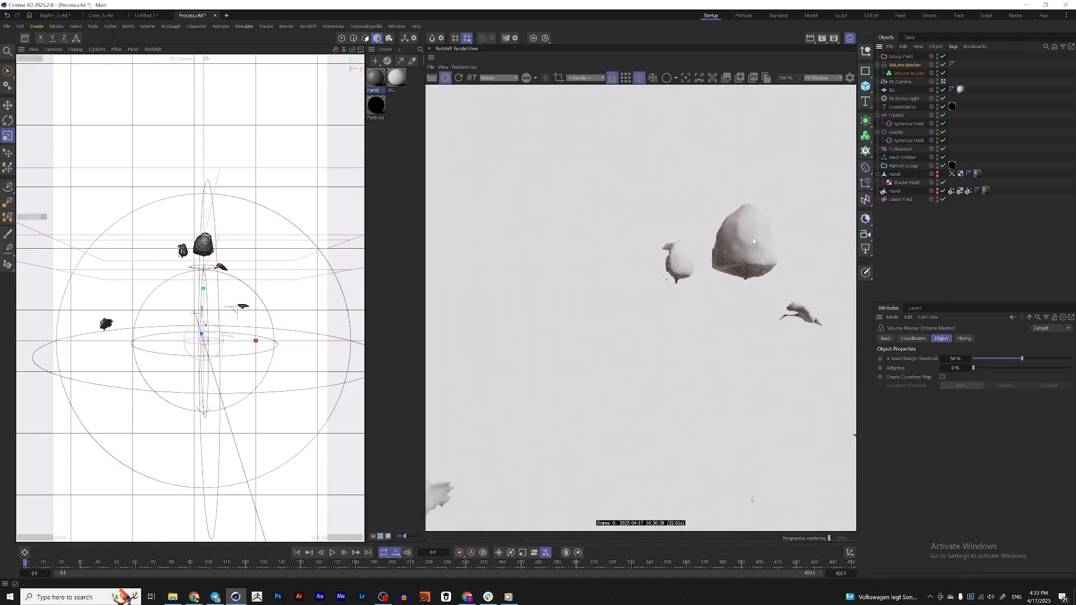
scroll(761, 243, "down", 3)
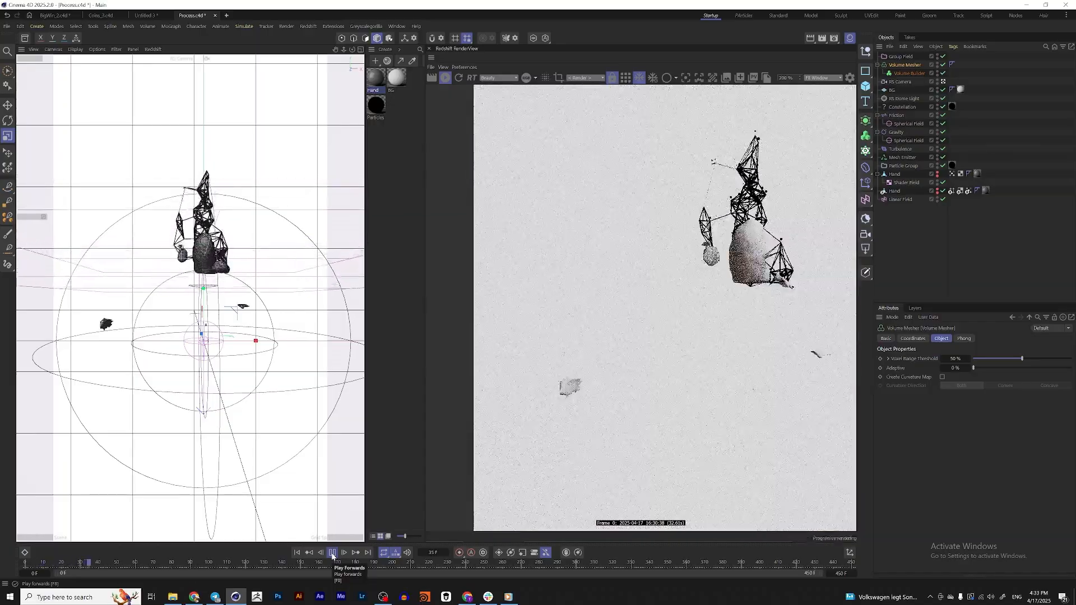
left_click(333, 554)
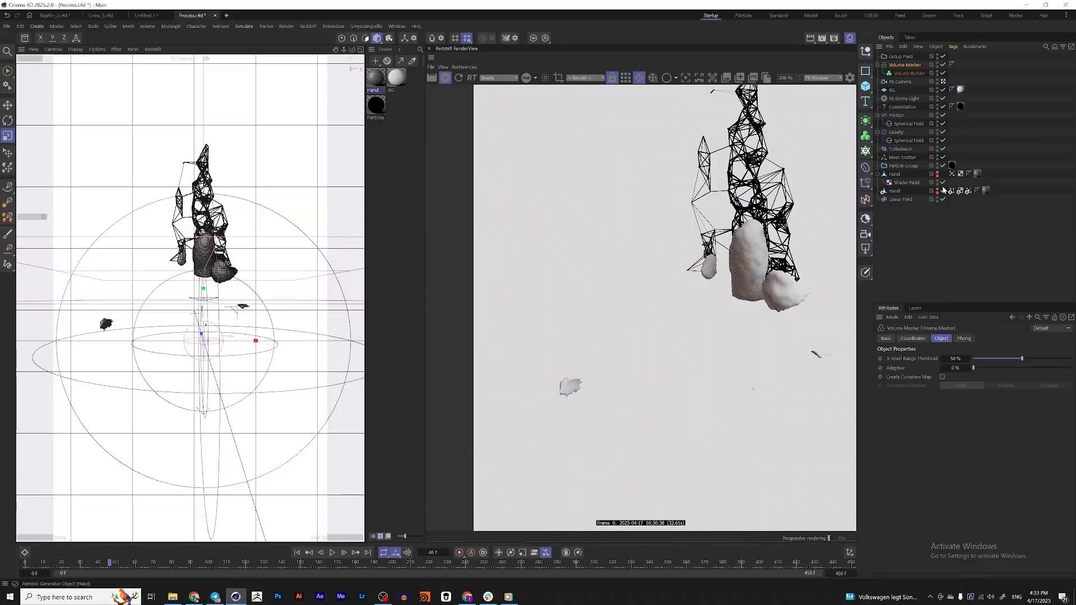
Show the original Hand again and set the Group Field's surface threshold to 0.1 in the Volume Builder
left_click(937, 175)
left_click(952, 174)
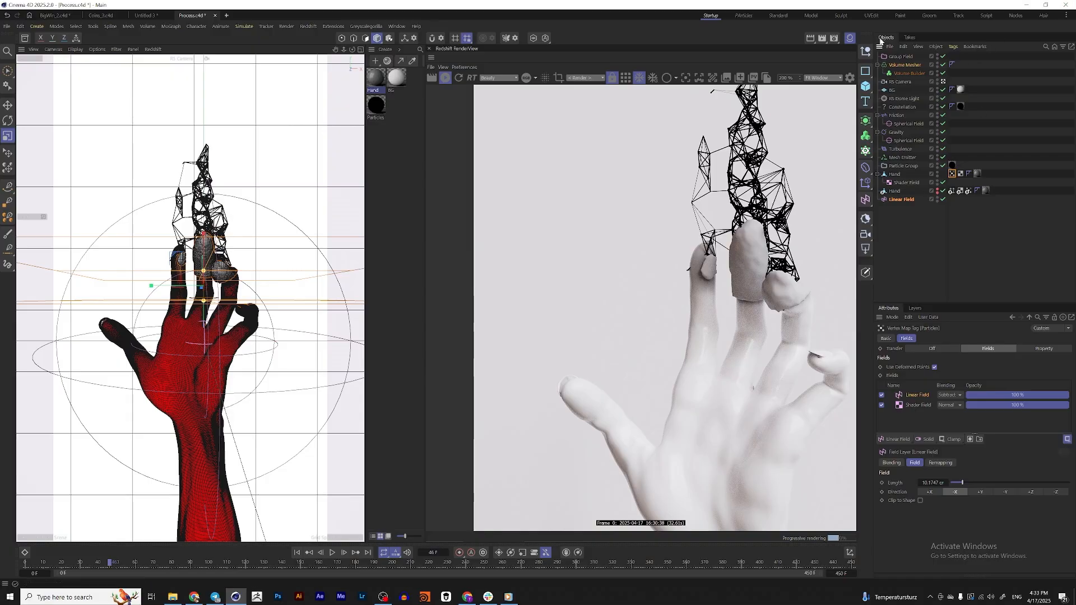
left_click(909, 73)
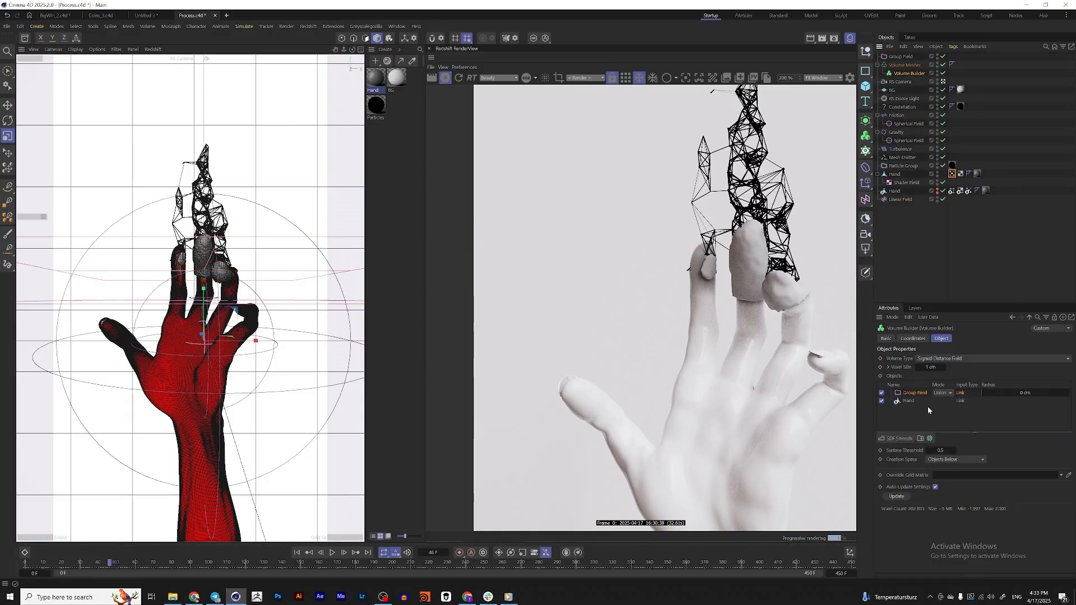
left_click(941, 450)
type("0.1")
key("Return")
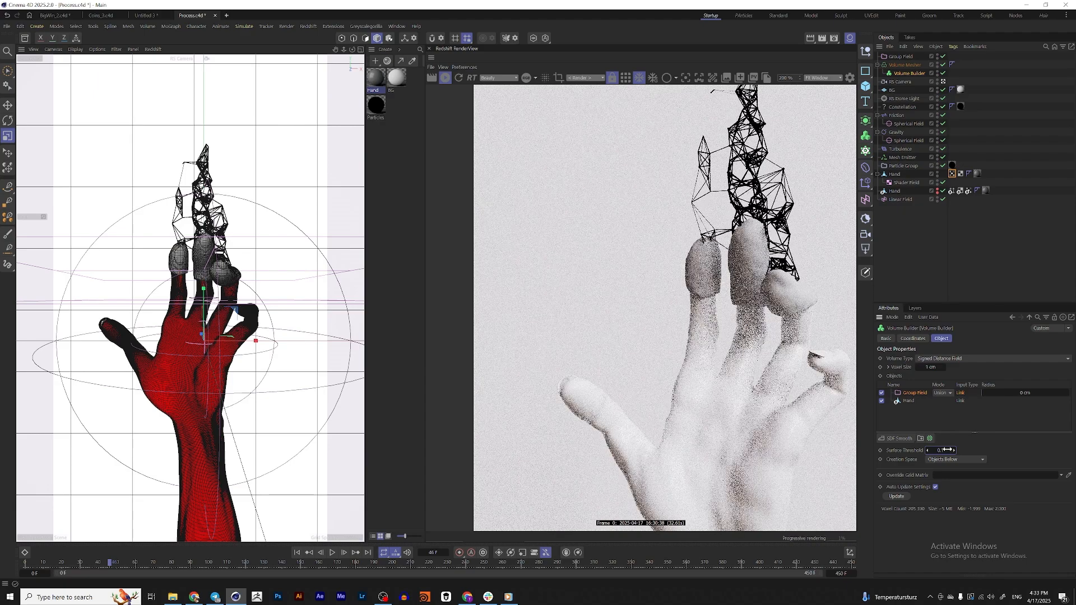
Add an SDF Smooth filter to the Volume Builder and set its voxel distance to 1
left_click(903, 439)
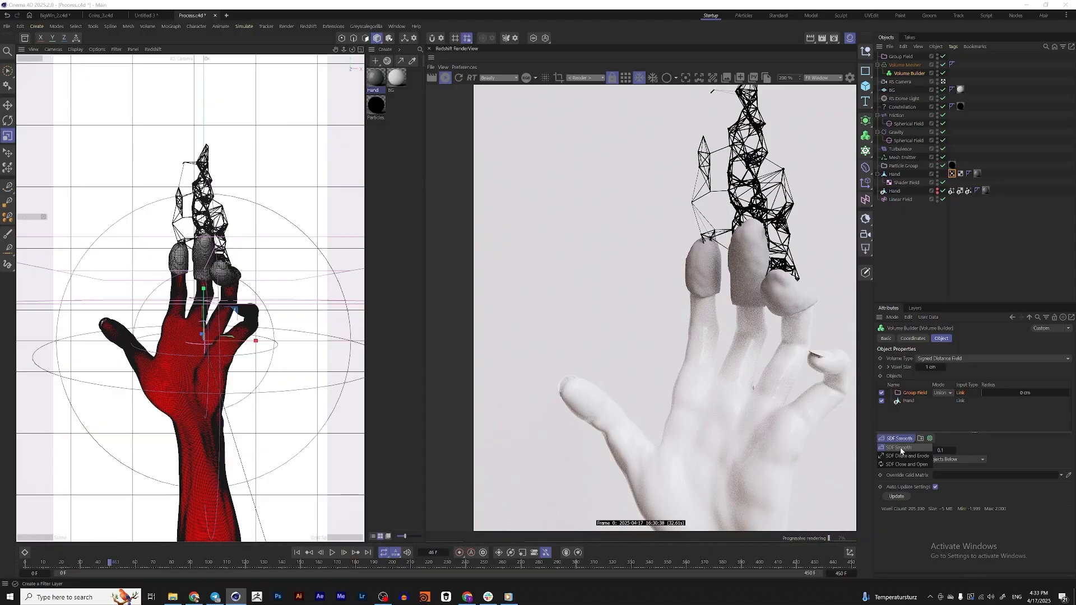
left_click(900, 447)
scroll(716, 229, "up", 2)
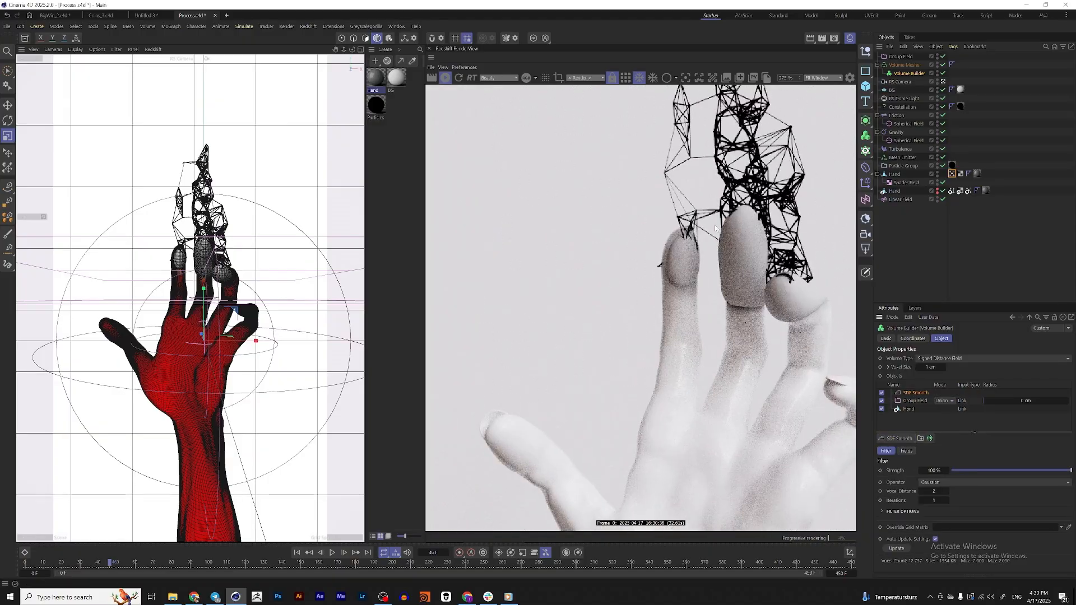
left_click(921, 491)
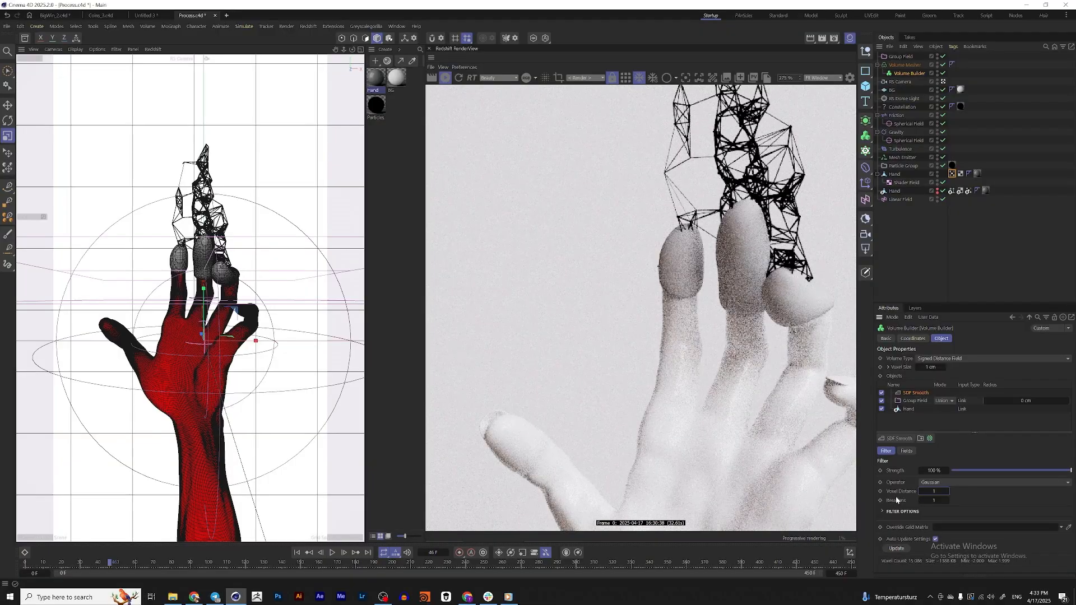
Add an SDF Dilate and Erode filter below SDF Smooth with an offset of -0.5 cm, and toggle it off and on to compare
left_click(899, 438)
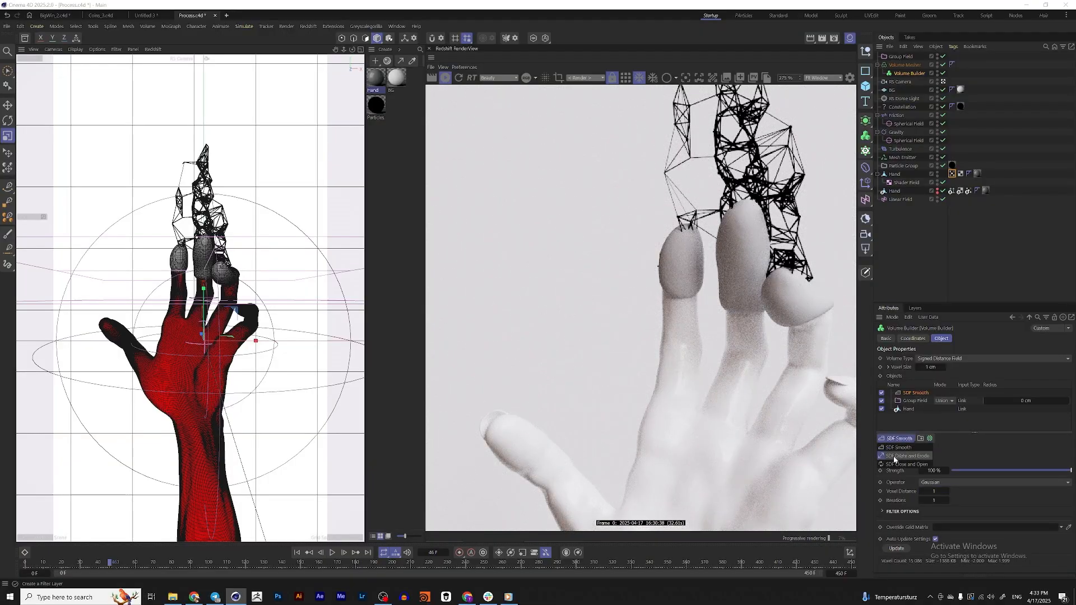
left_click(898, 456)
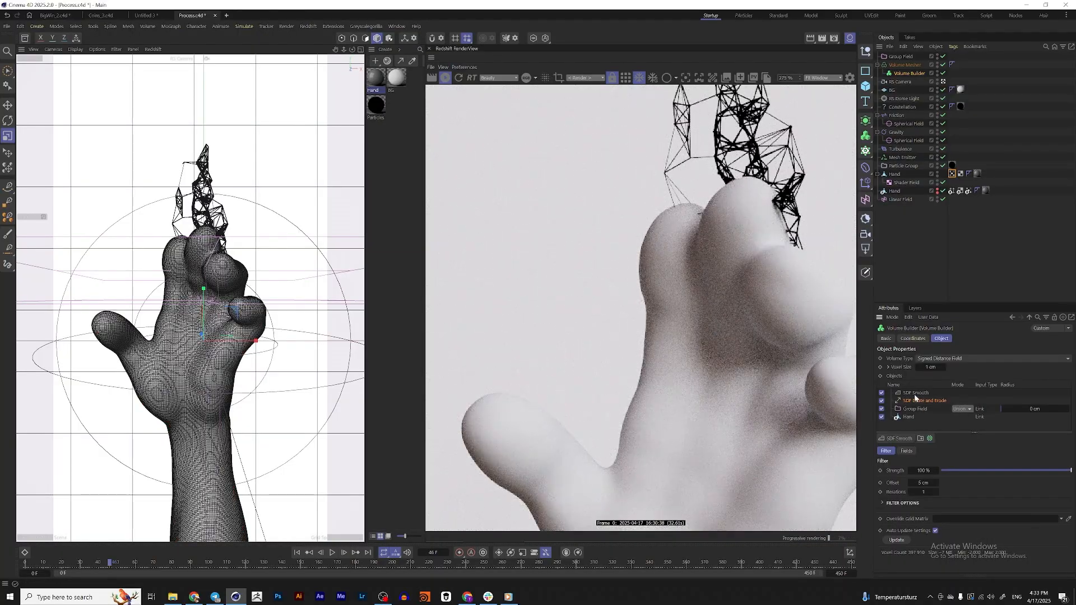
scroll(698, 229, "down", 4)
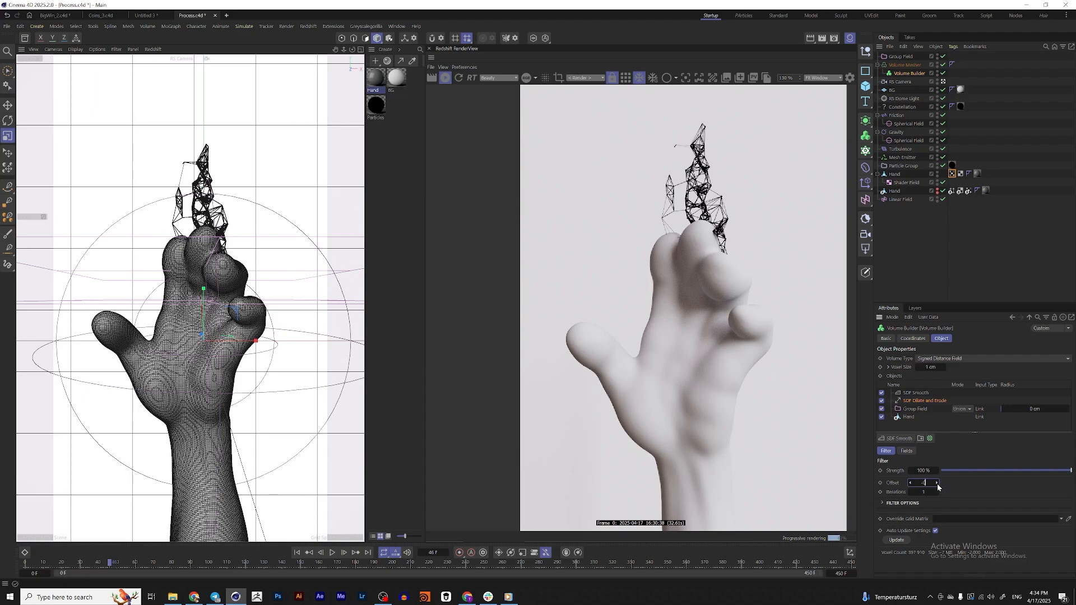
key("Return")
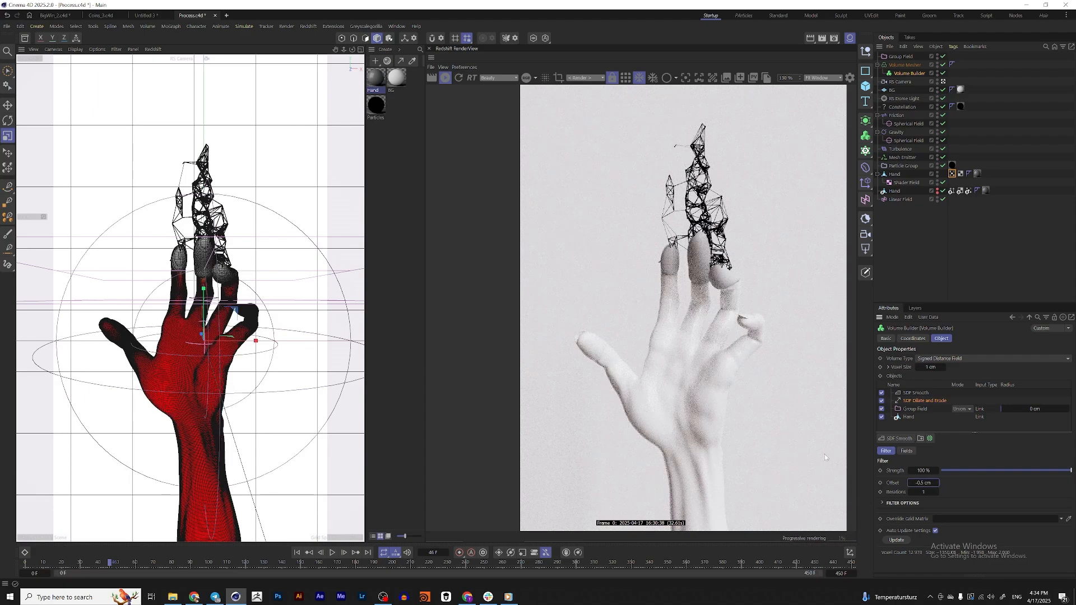
scroll(737, 325, "up", 3)
scroll(737, 325, "up", 1)
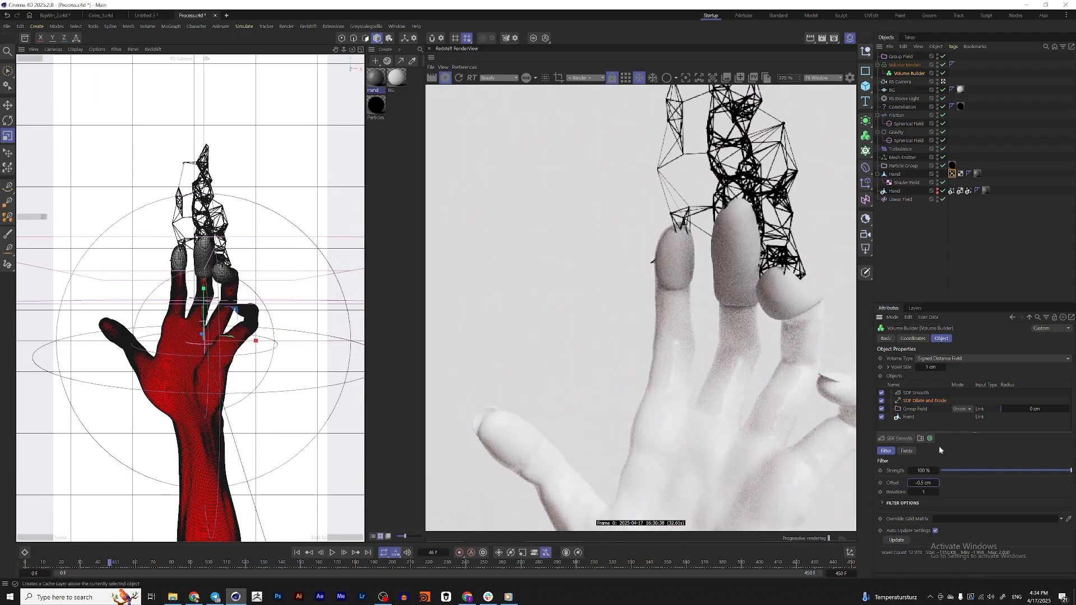
left_click(882, 401)
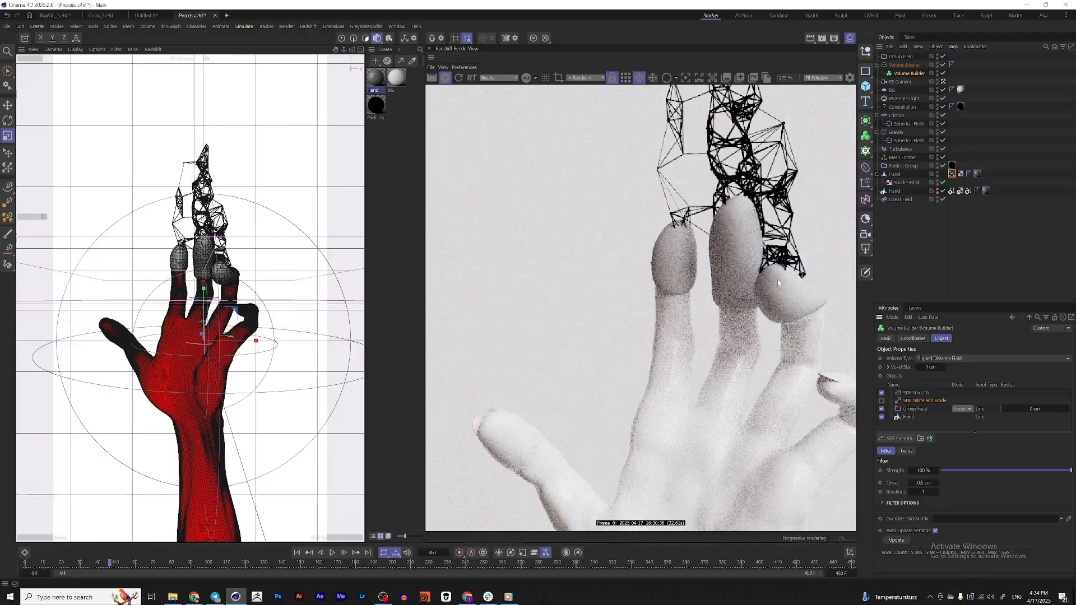
left_click(882, 401)
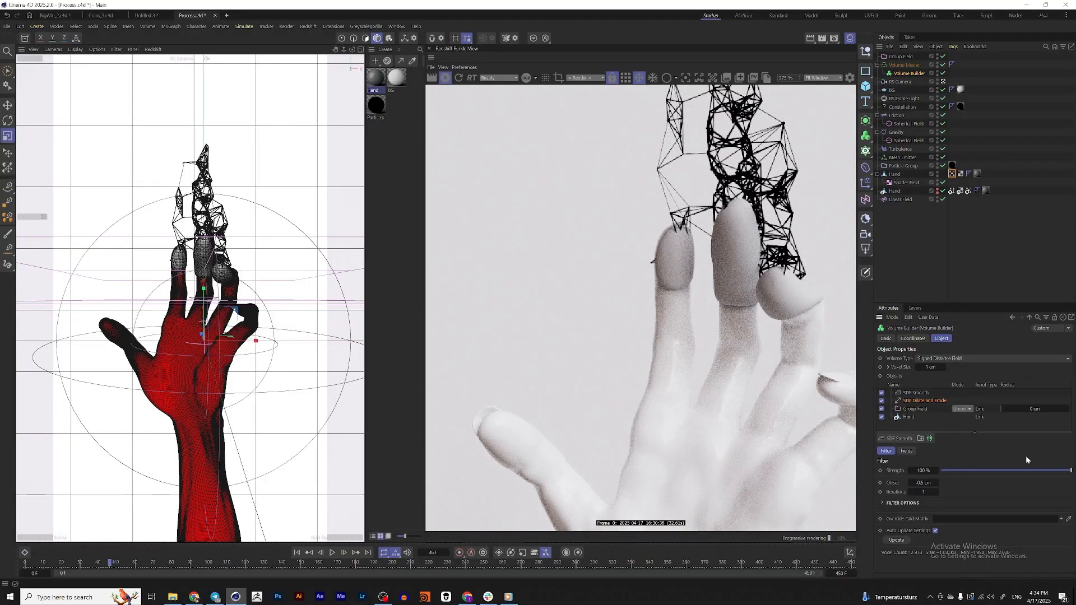
Try a voxel distance of 2 on the SDF Smooth filter and restore it to 1
left_click(916, 393)
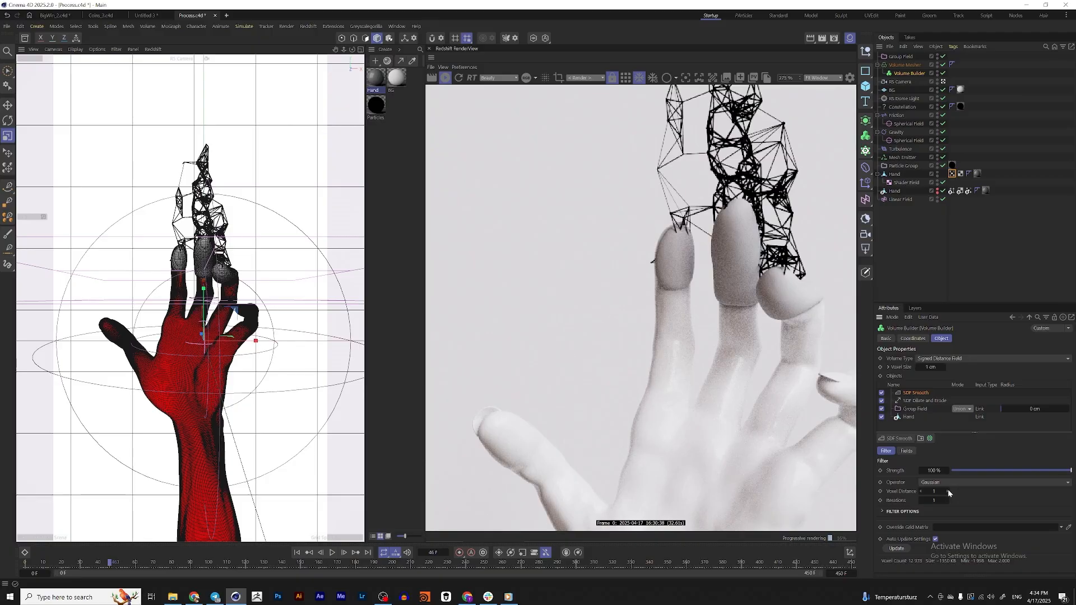
left_click(947, 491)
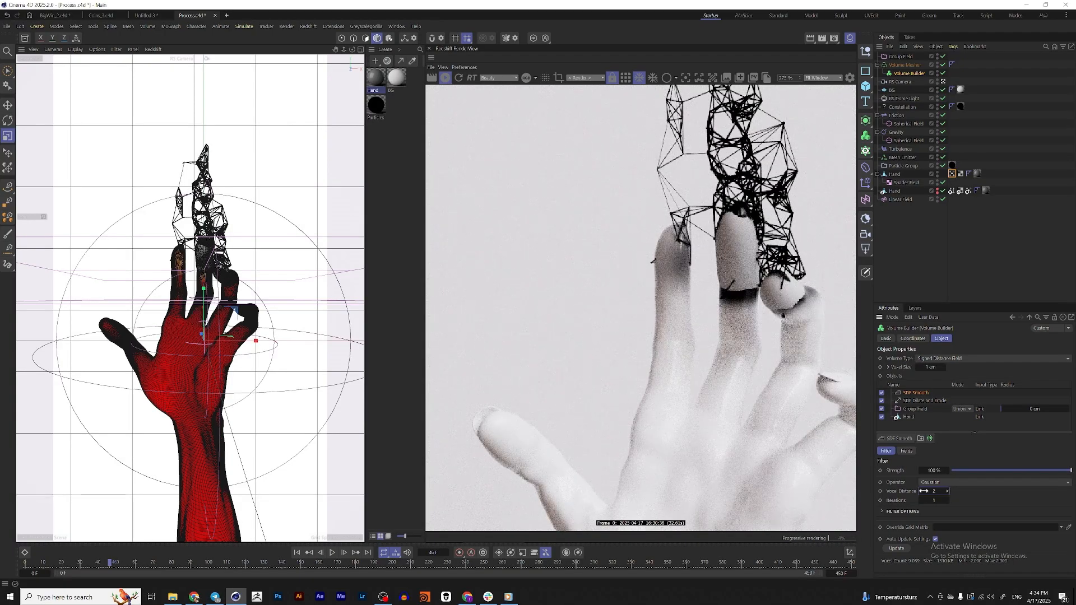
left_click_drag(924, 491, 917, 491)
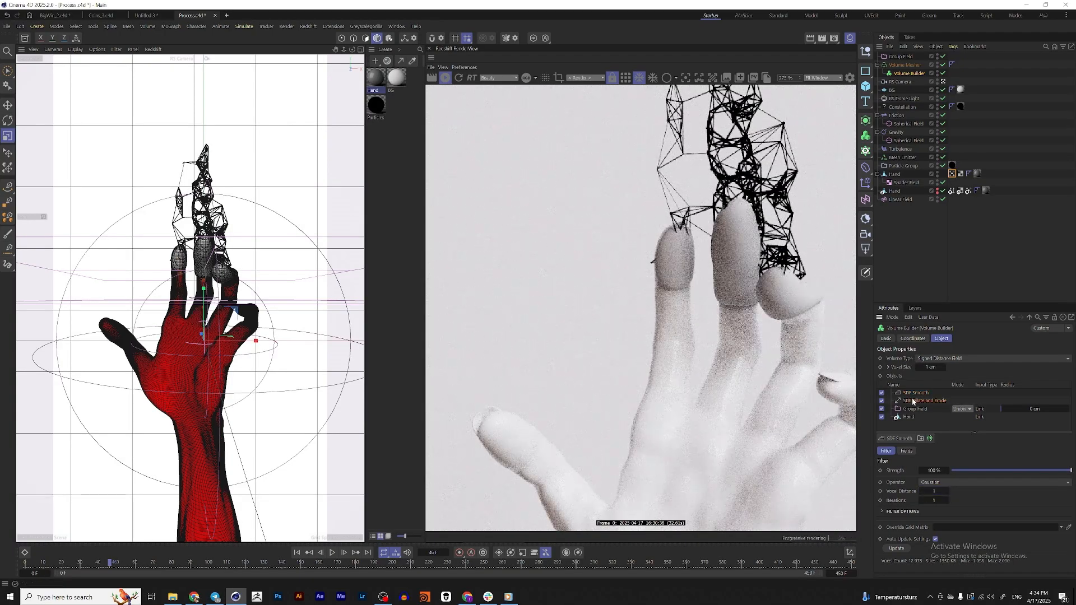
Set the SDF Dilate and Erode offset to -0.75 cm and play the animation to frame 69 to check it
left_click(913, 401)
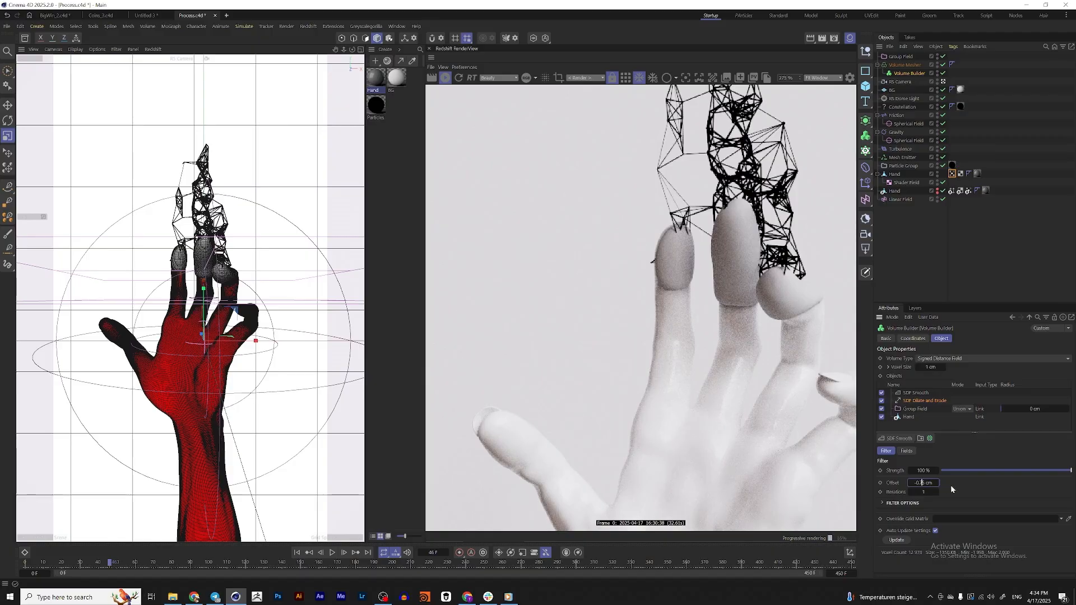
left_click(951, 485)
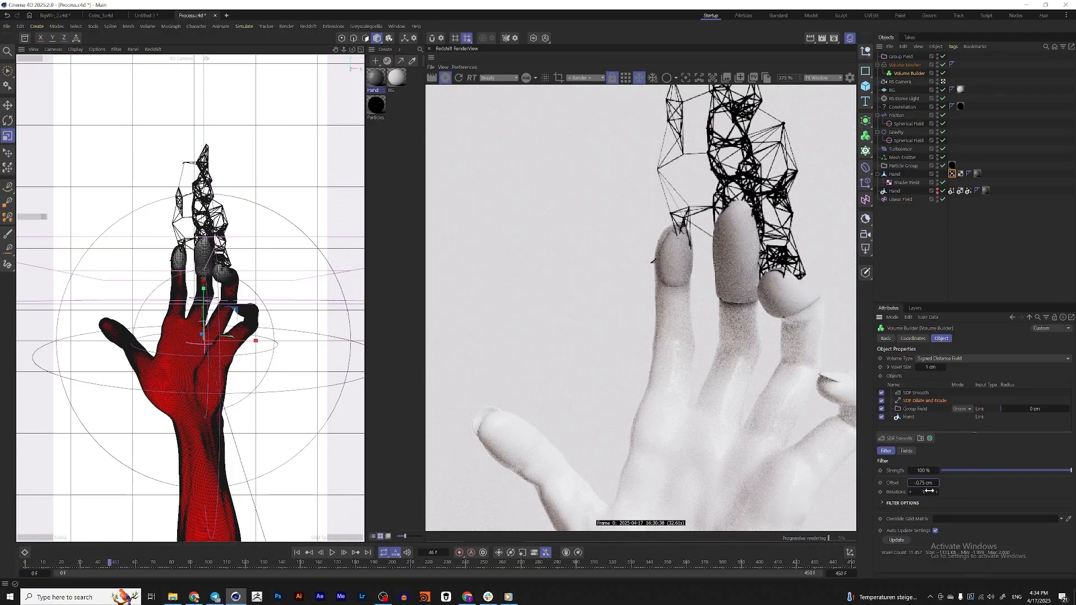
left_click(332, 553)
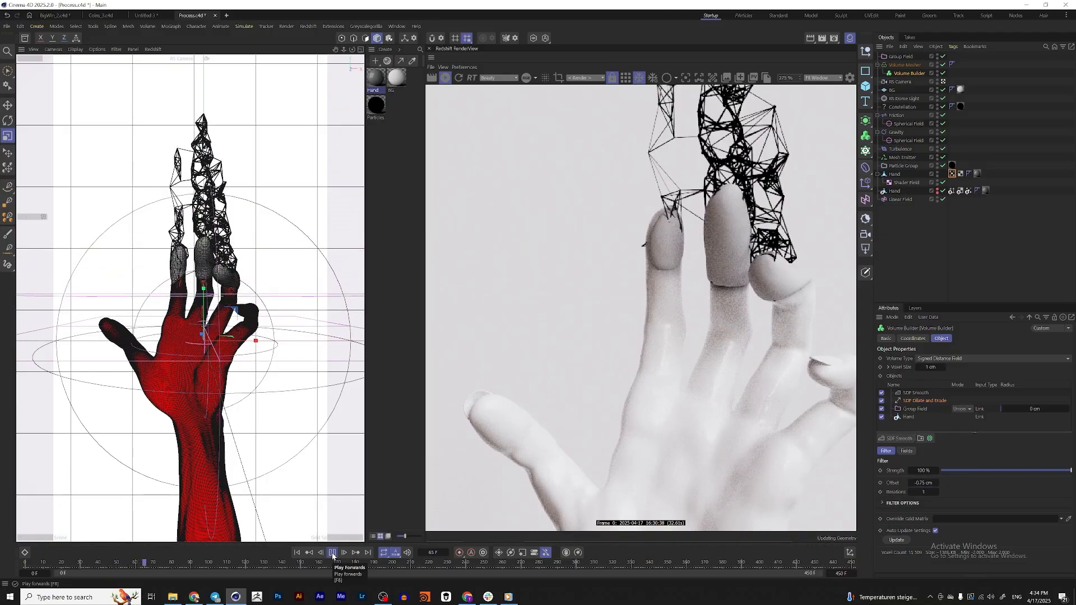
left_click(333, 554)
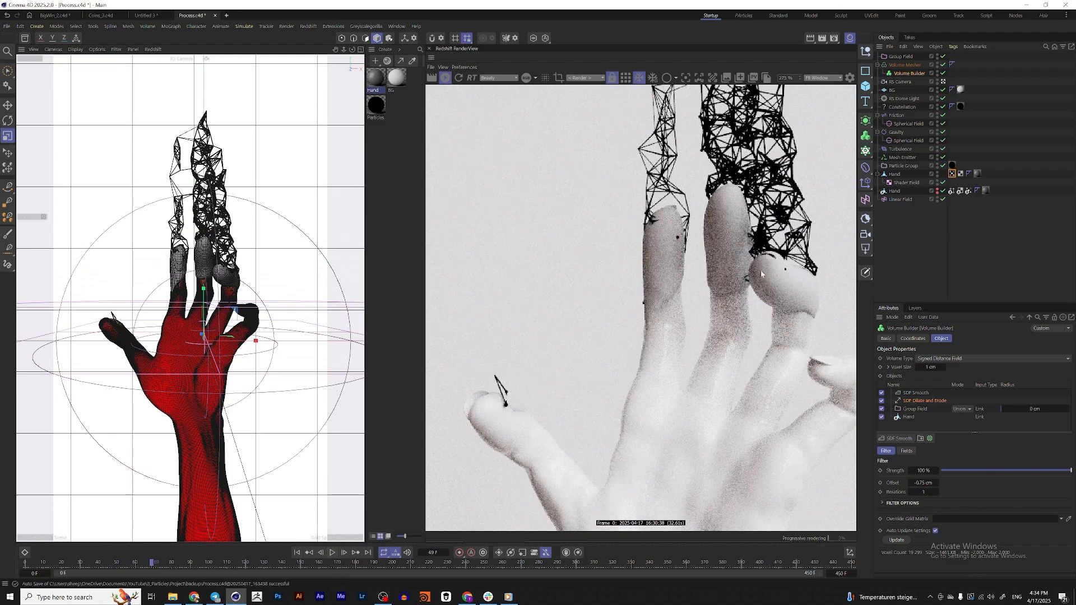
Create a new Redshift Standard material named Mesher and assign it to the Volume Mesher
left_click(904, 65)
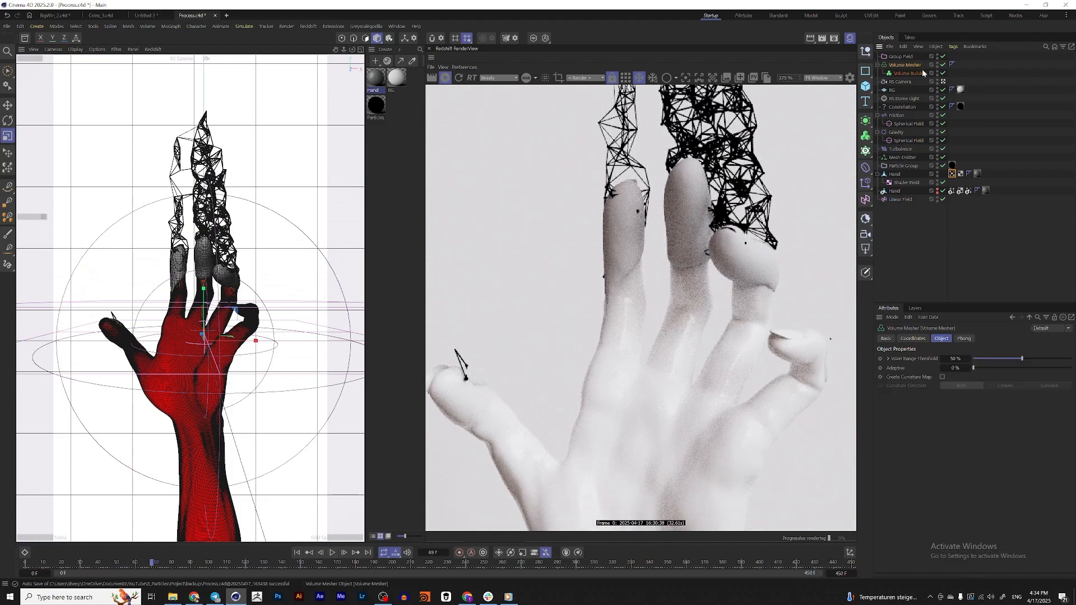
left_click(385, 49)
mouse_move(426, 91)
left_click(477, 93)
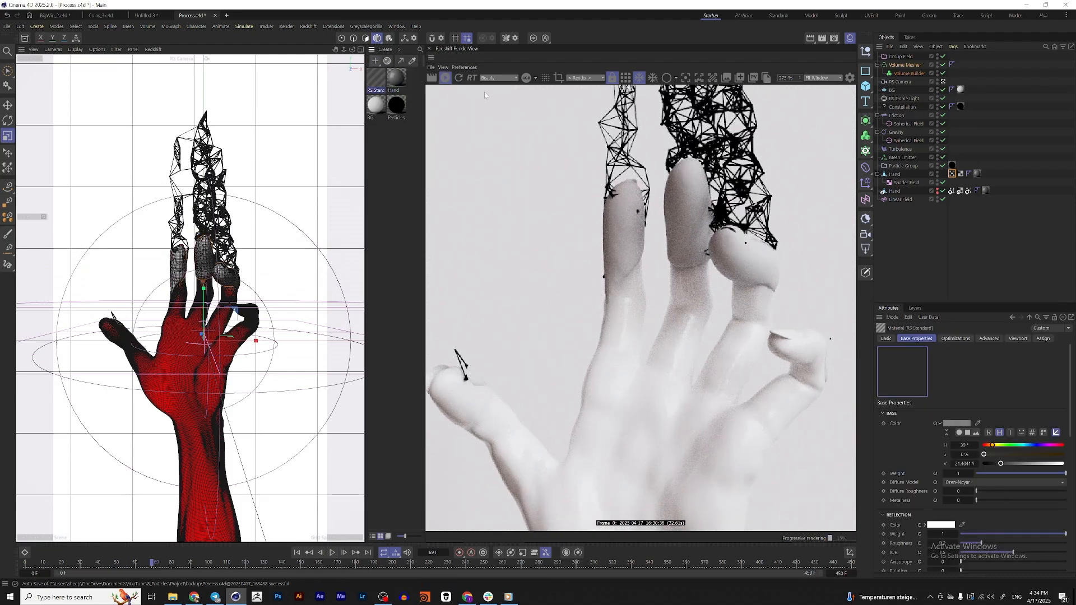
double_click(375, 89)
type("Mesher")
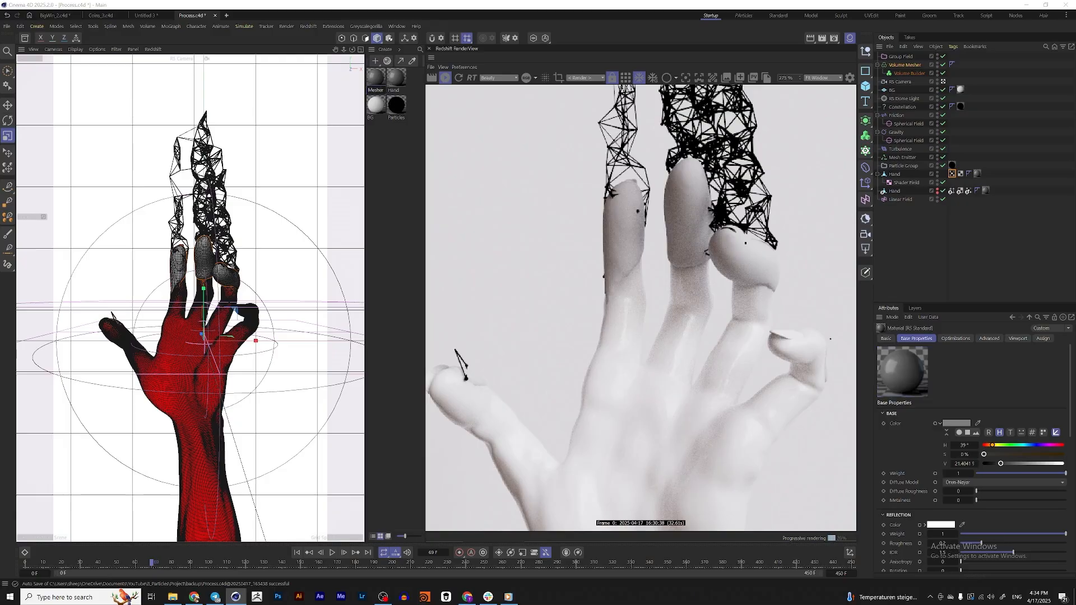
key("Return")
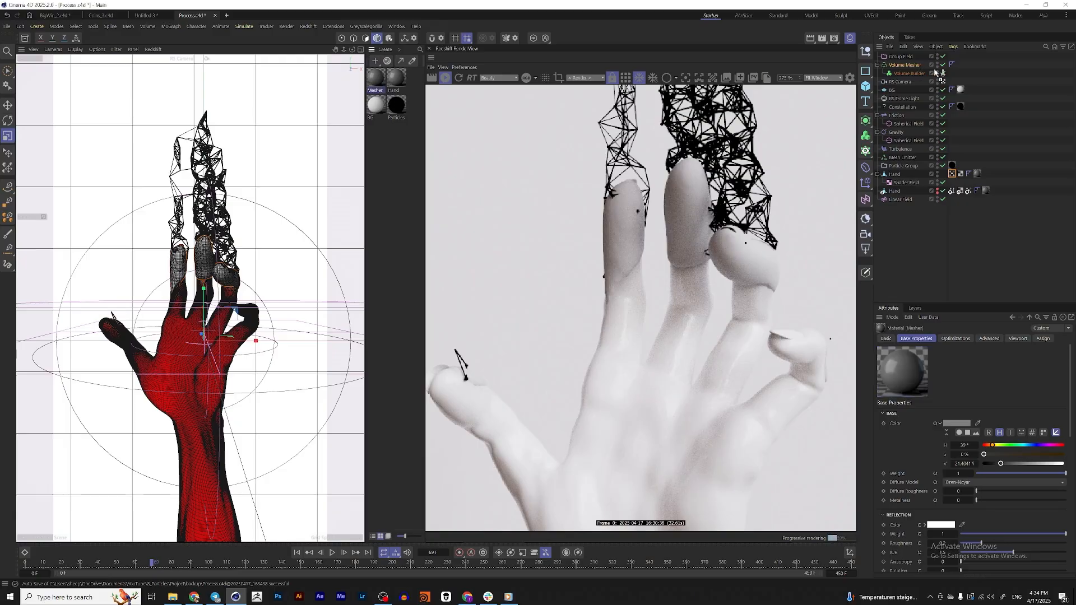
left_click_drag(935, 70, 934, 67)
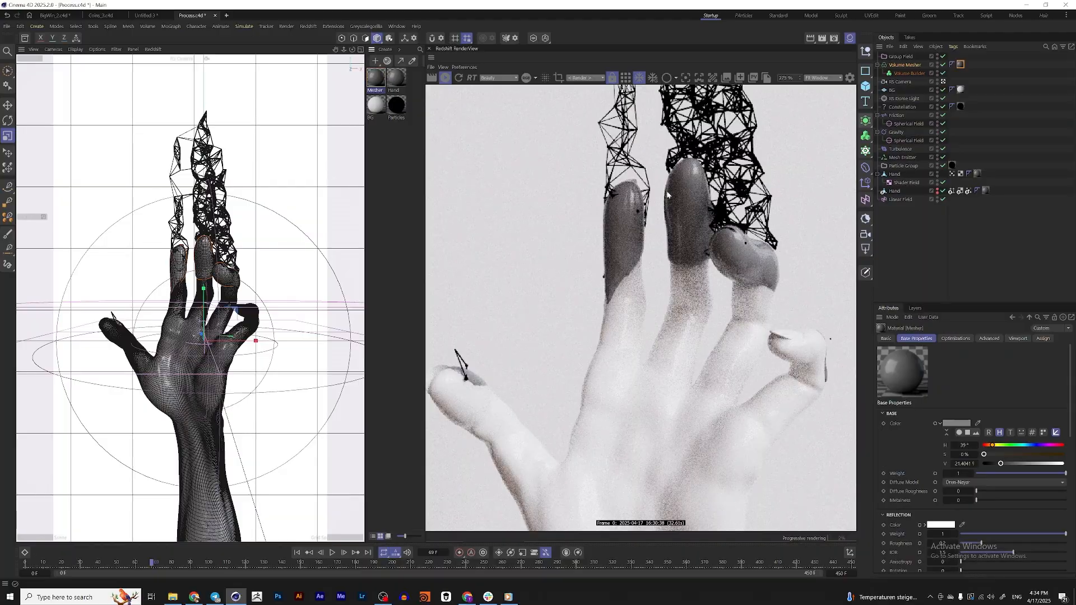
Set the Mesher material's transmission weight to 1 and its dispersion (Abbe) to 10
scroll(1014, 382, "down", 2)
scroll(919, 499, "down", 3)
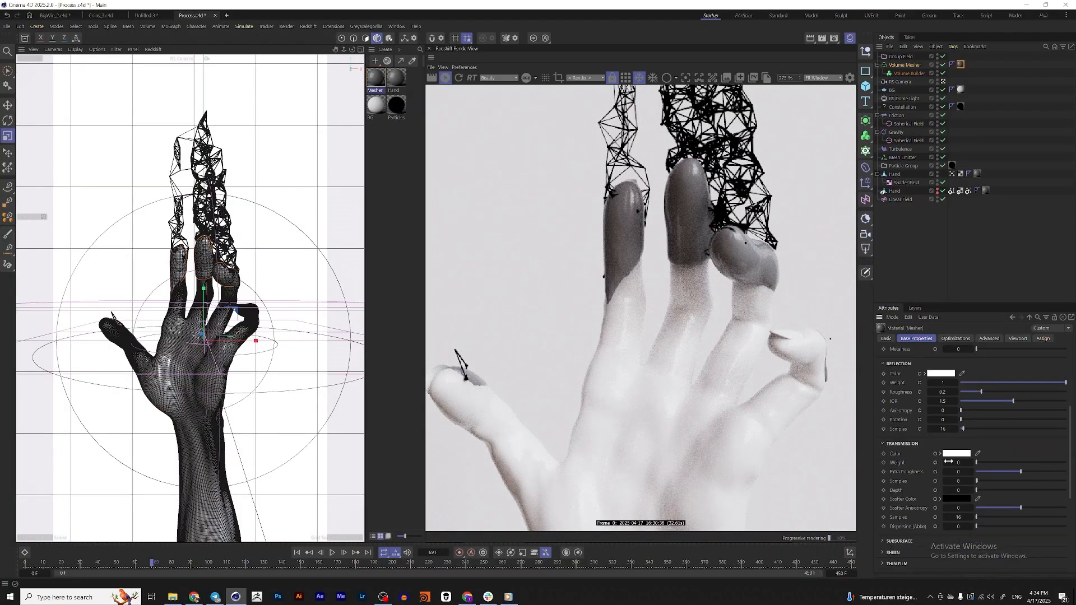
left_click_drag(977, 463, 1069, 463)
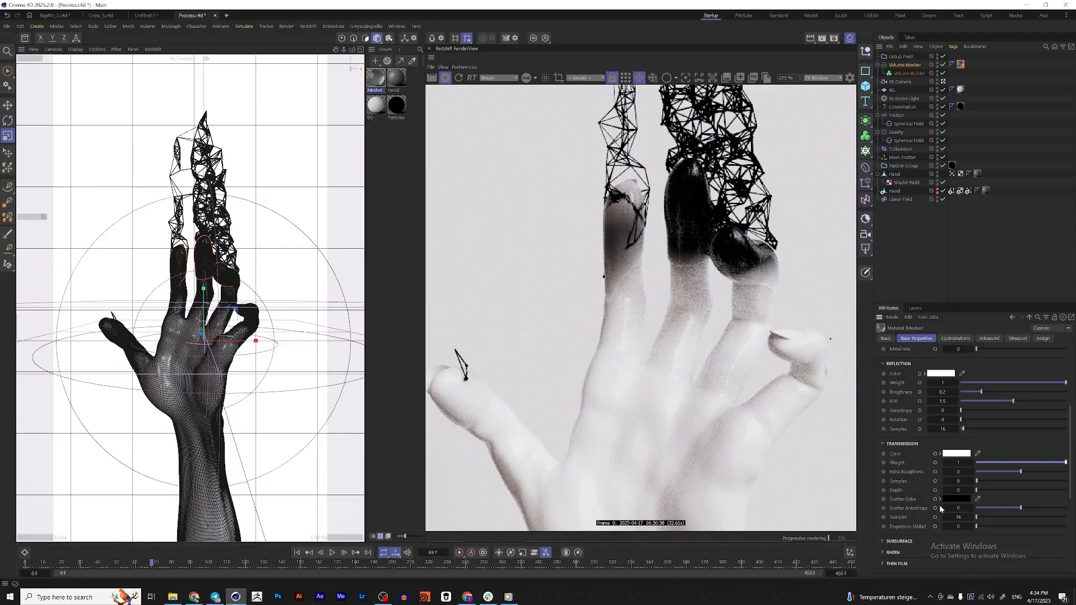
left_click(967, 530)
type("10")
key("Return")
Group the Volume Mesher in a null and add a Displacer deformer inside that null
left_click(907, 65)
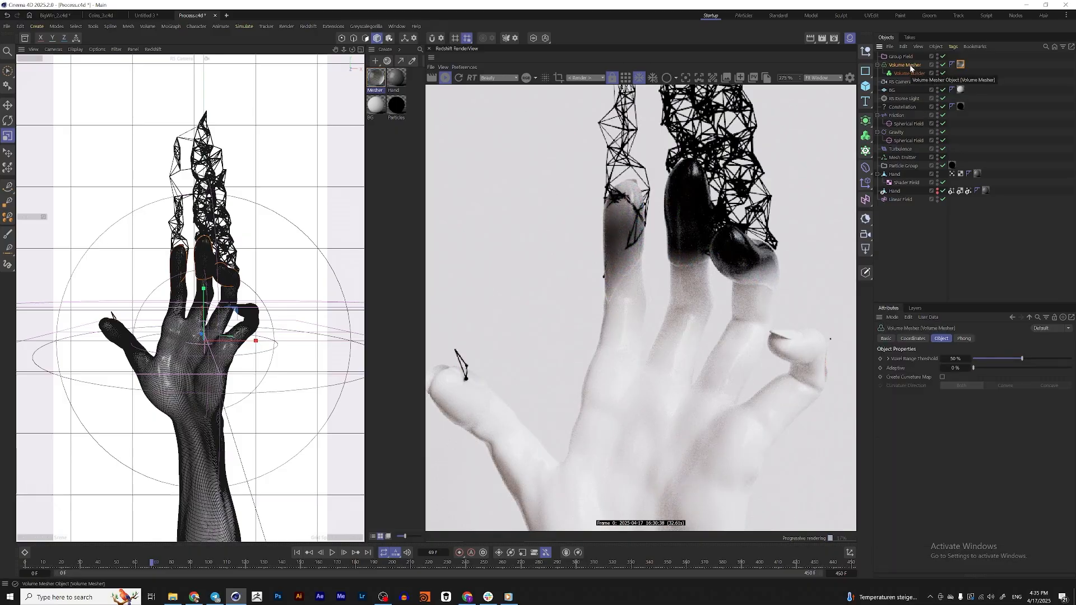
key("alt+g")
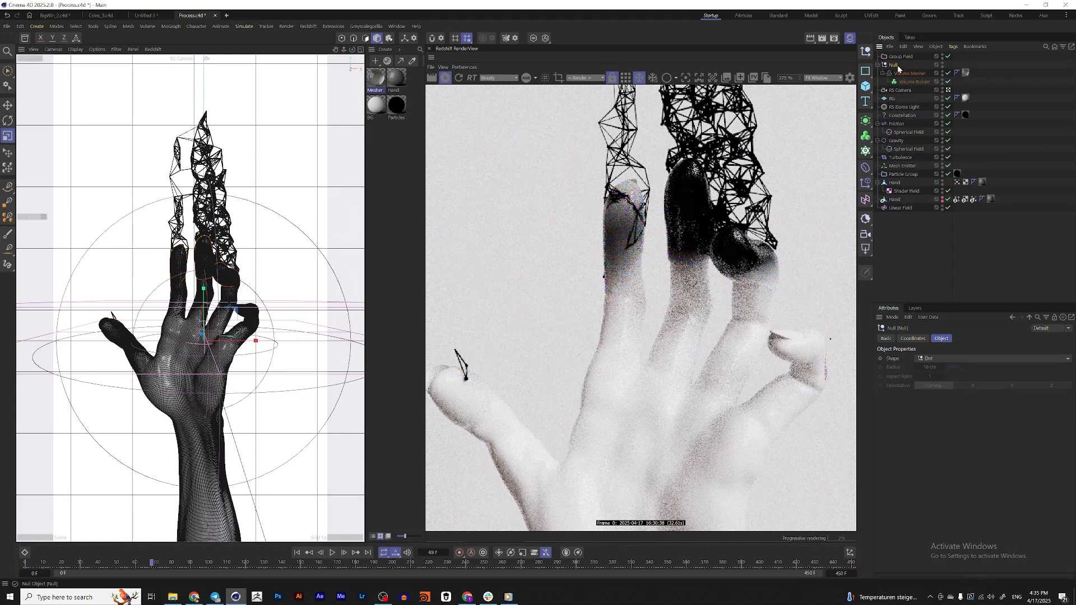
left_click(866, 167)
left_click(903, 396)
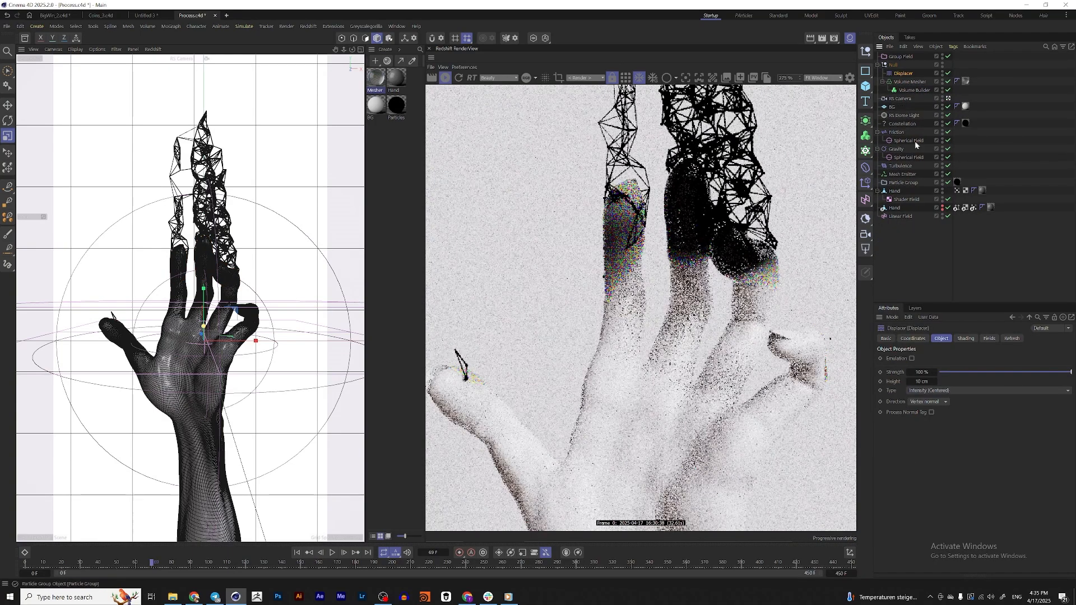
Load a Noise shader into the Displacer and set its height to 1 cm
left_click(966, 338)
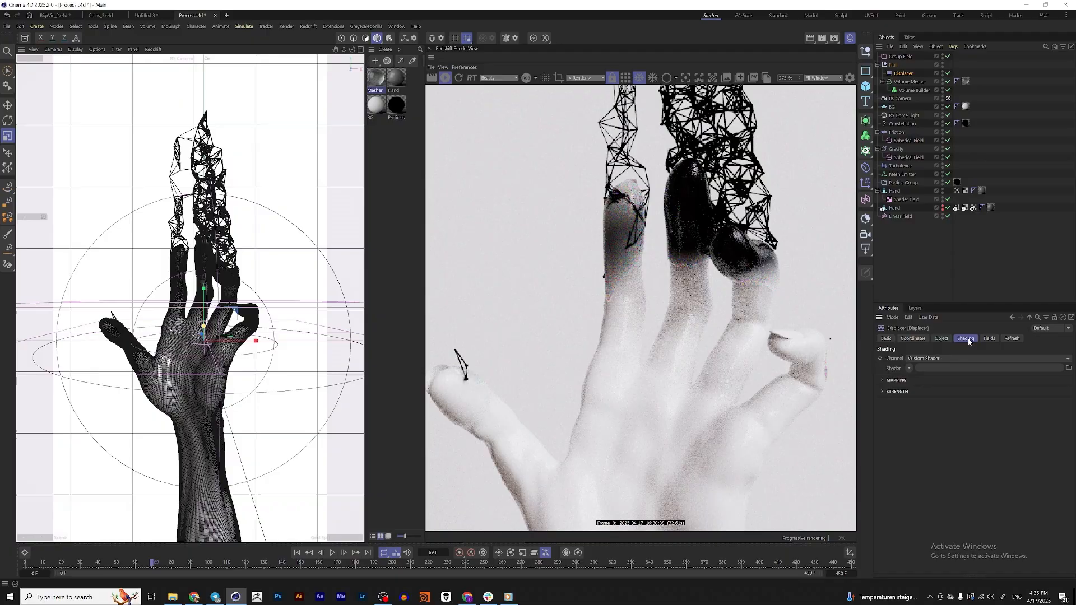
left_click(909, 368)
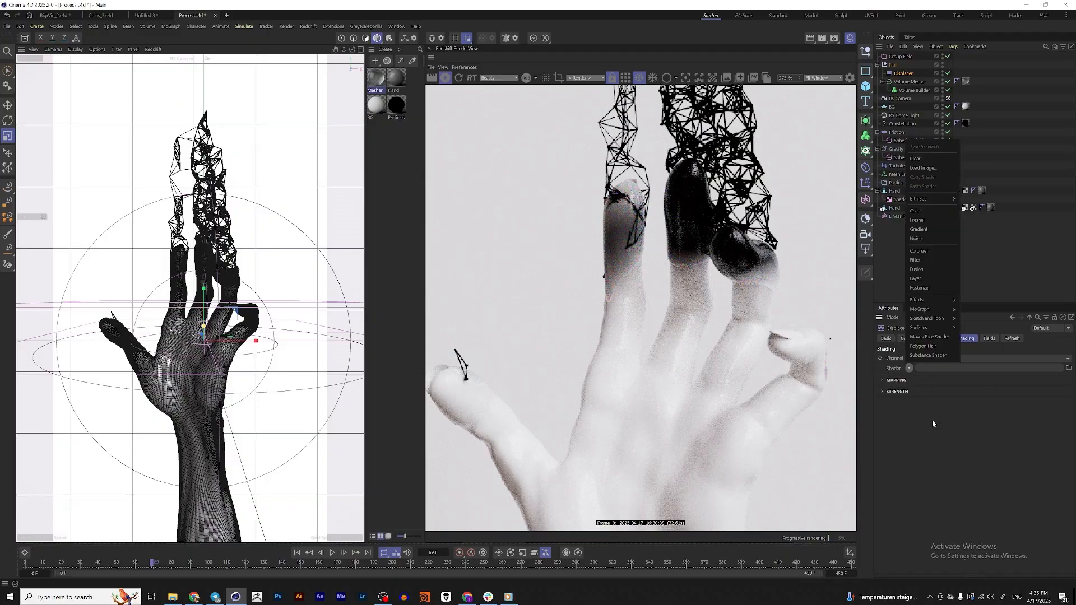
left_click(920, 238)
left_click(941, 338)
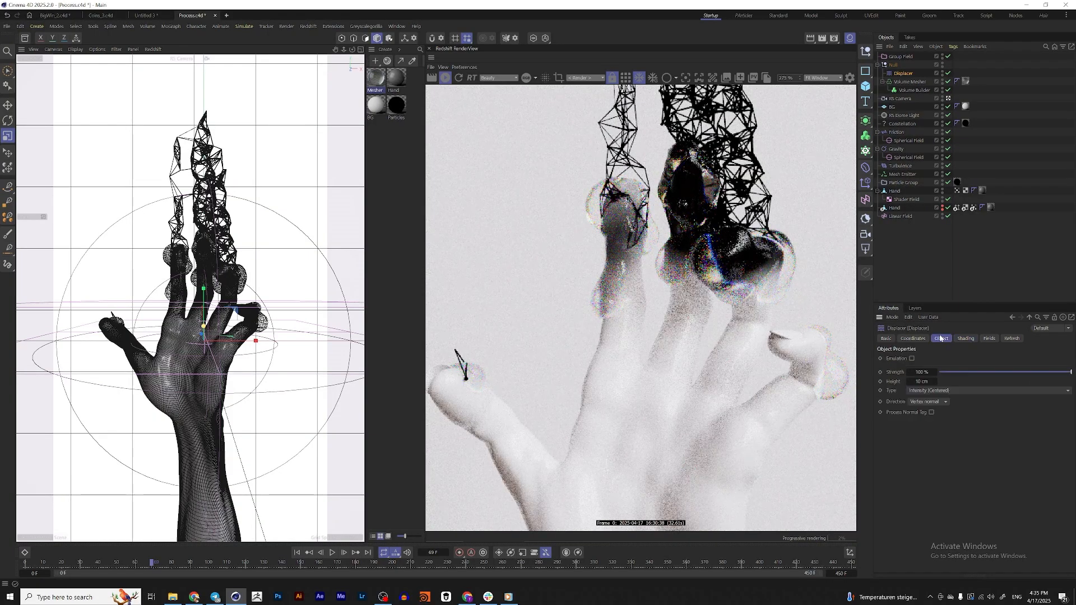
double_click(922, 381)
type("1")
key("Return")
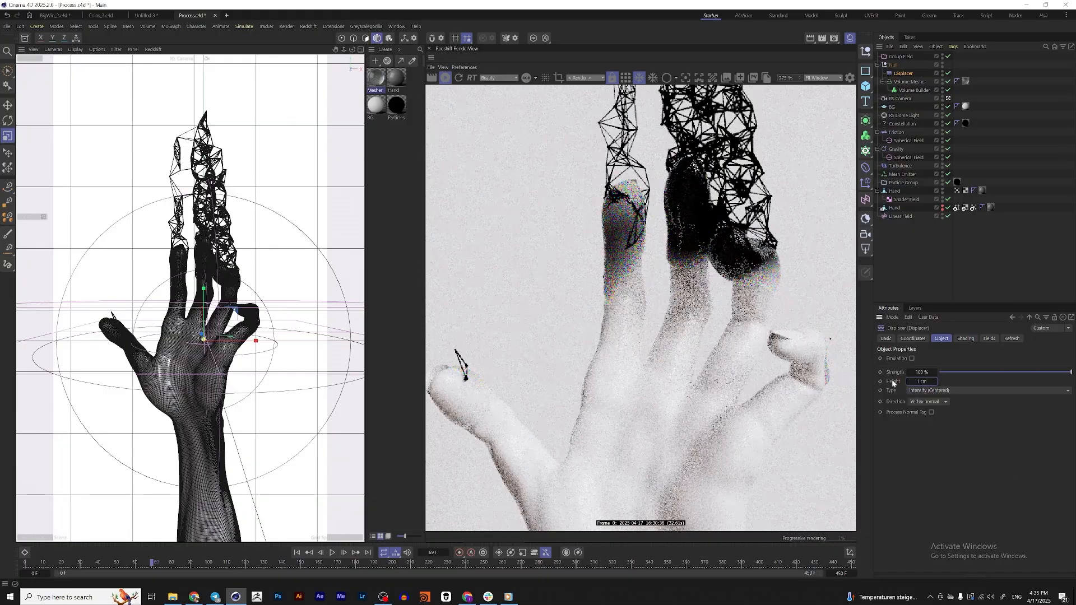
Change the Displacer's noise type to Voronoi 2 and set its global scale to 50%
left_click(966, 338)
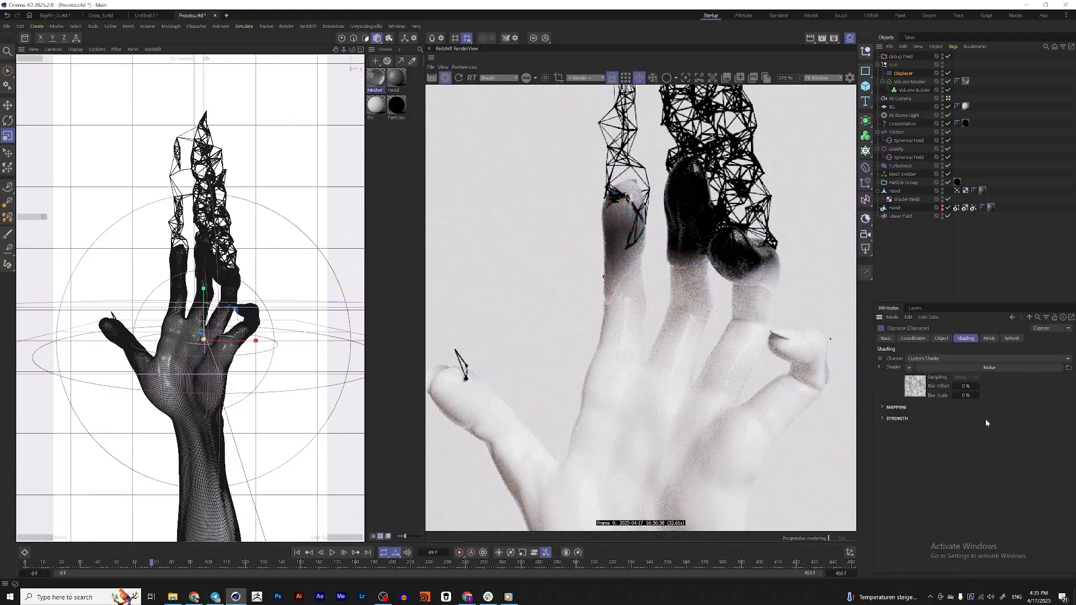
left_click(917, 386)
scroll(992, 483, "down", 2)
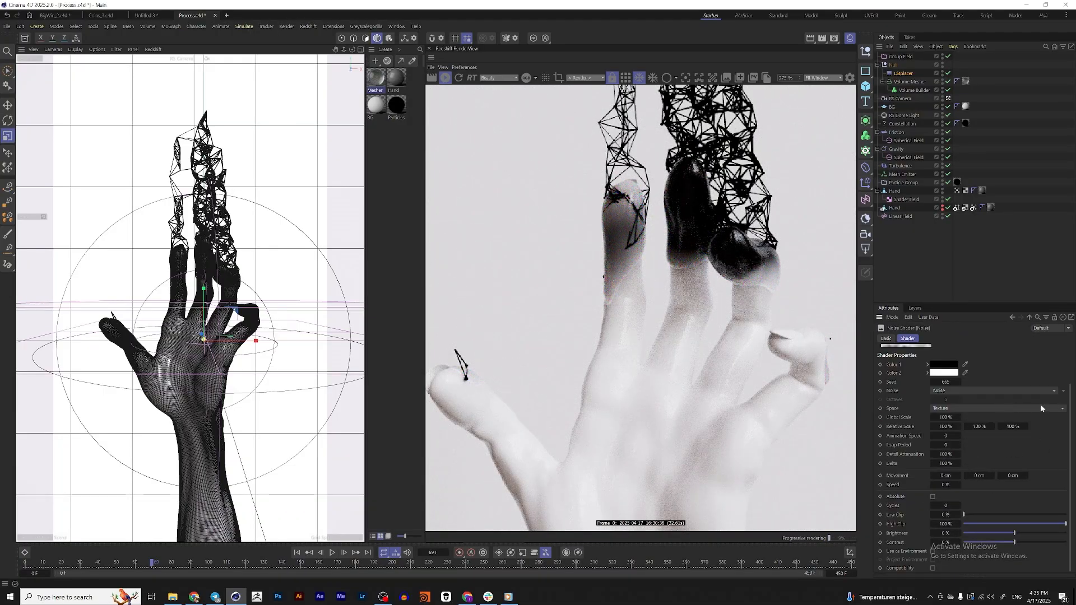
left_click(1064, 392)
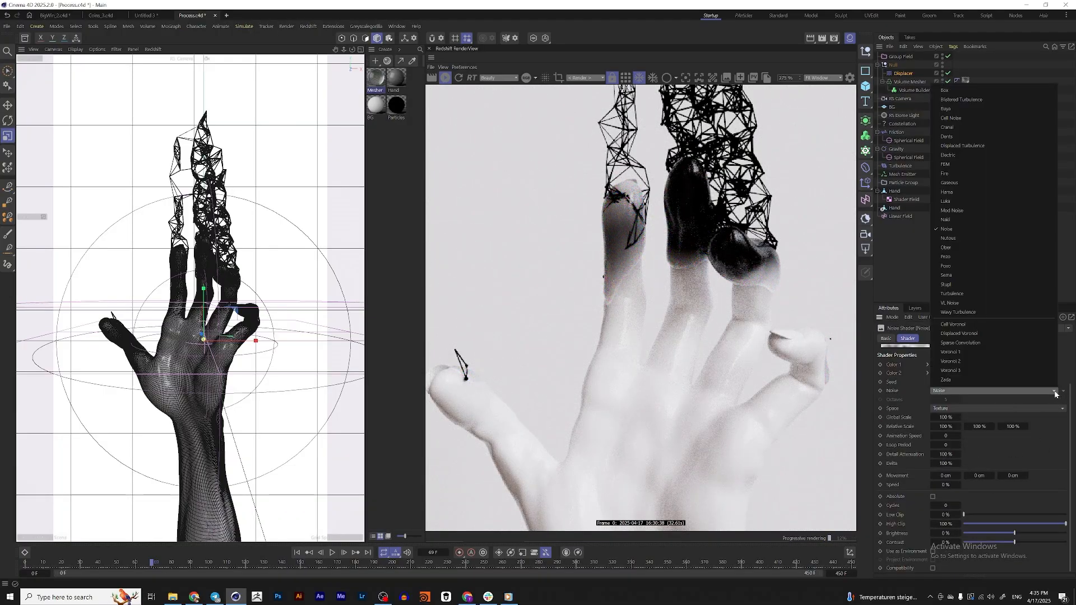
left_click(964, 367)
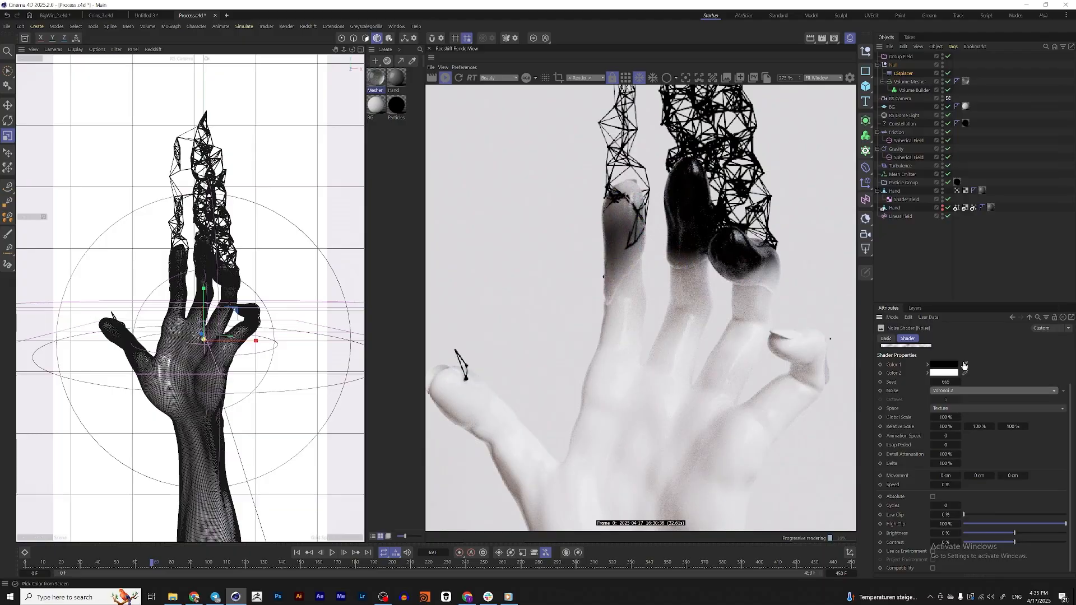
left_click(945, 417)
key("Return")
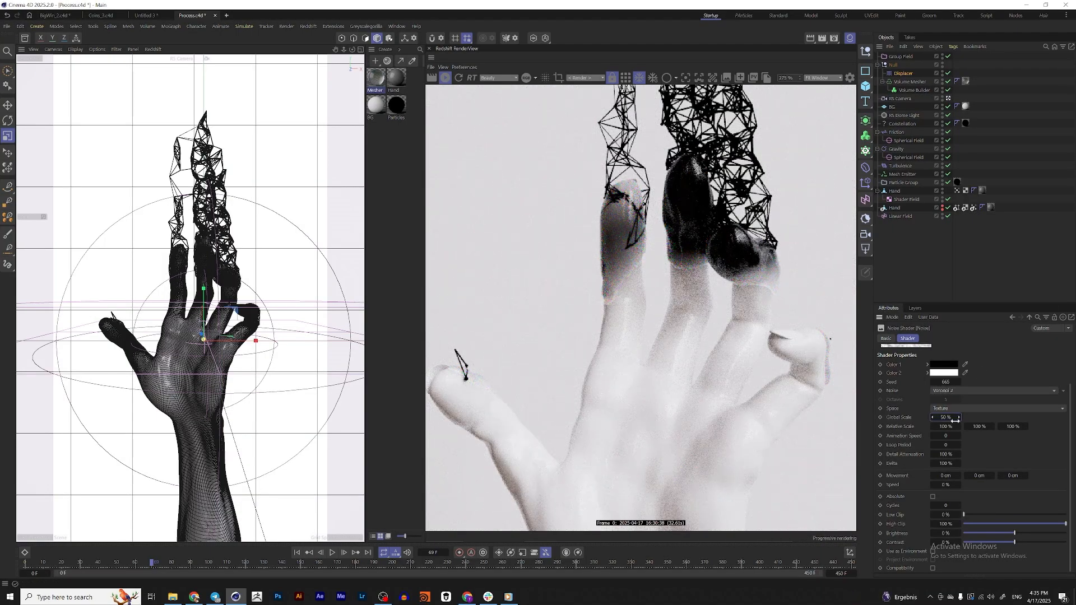
scroll(722, 258, "up", 3)
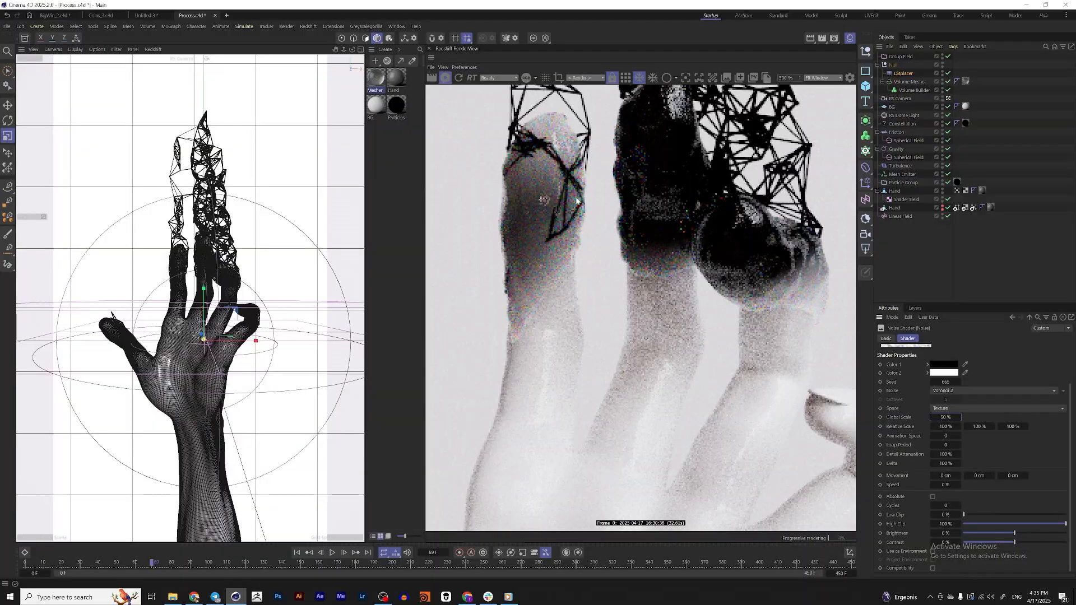
scroll(794, 280, "down", 2)
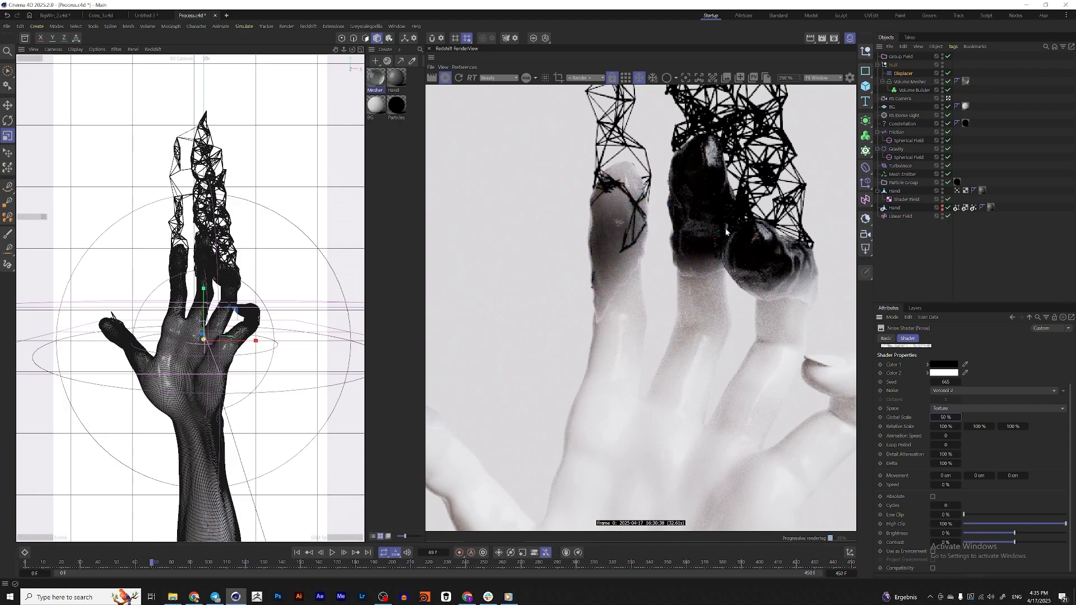
Set the Displacer noise's animation speed to 1 and play the animation briefly to check the moving displacement
double_click(946, 438)
type("1")
key("Return")
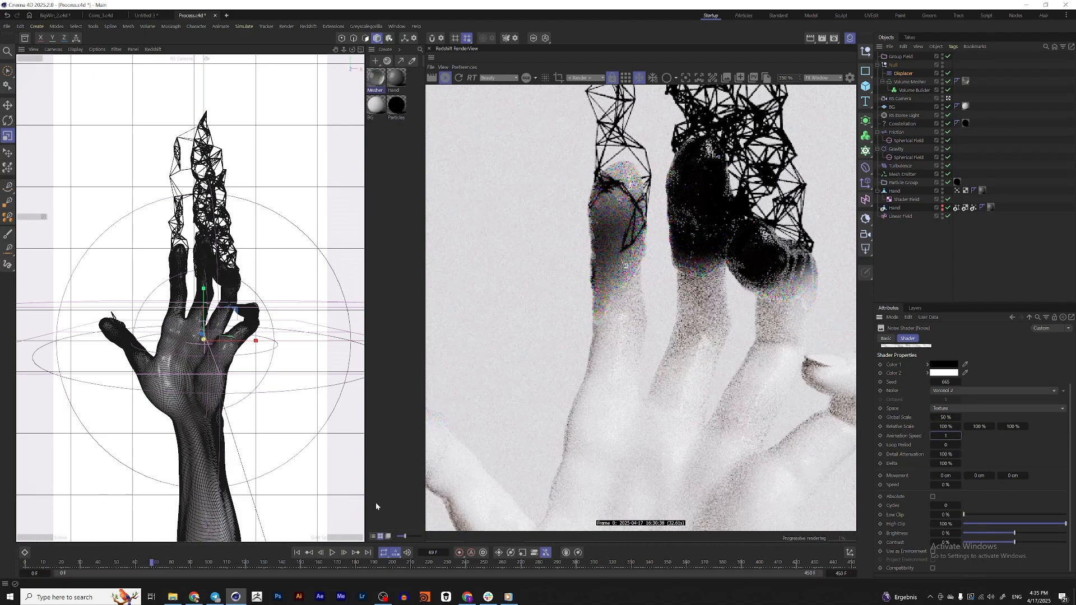
left_click(333, 554)
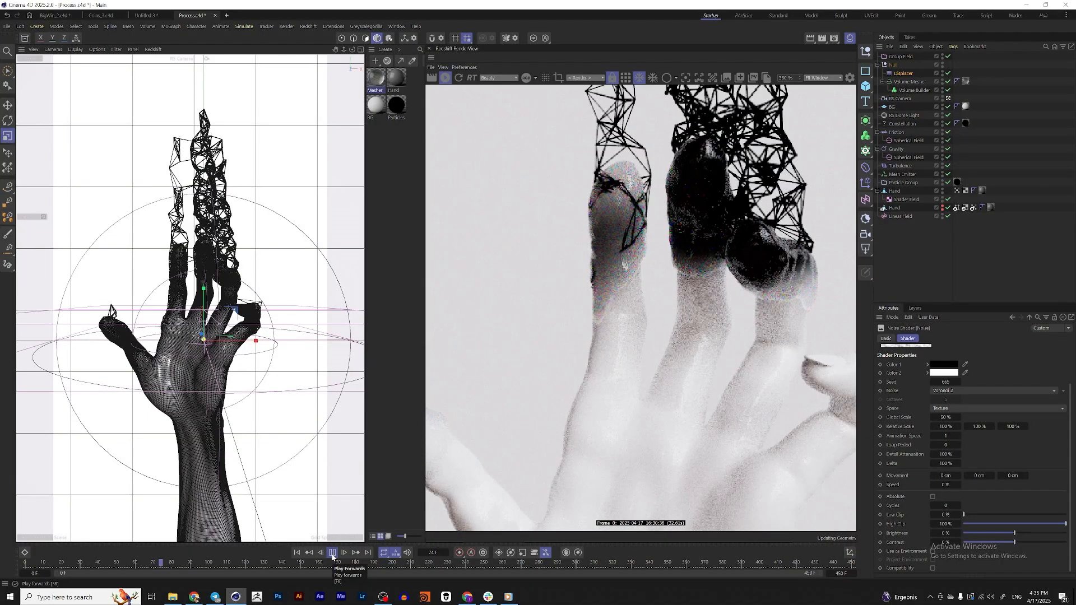
left_click(333, 554)
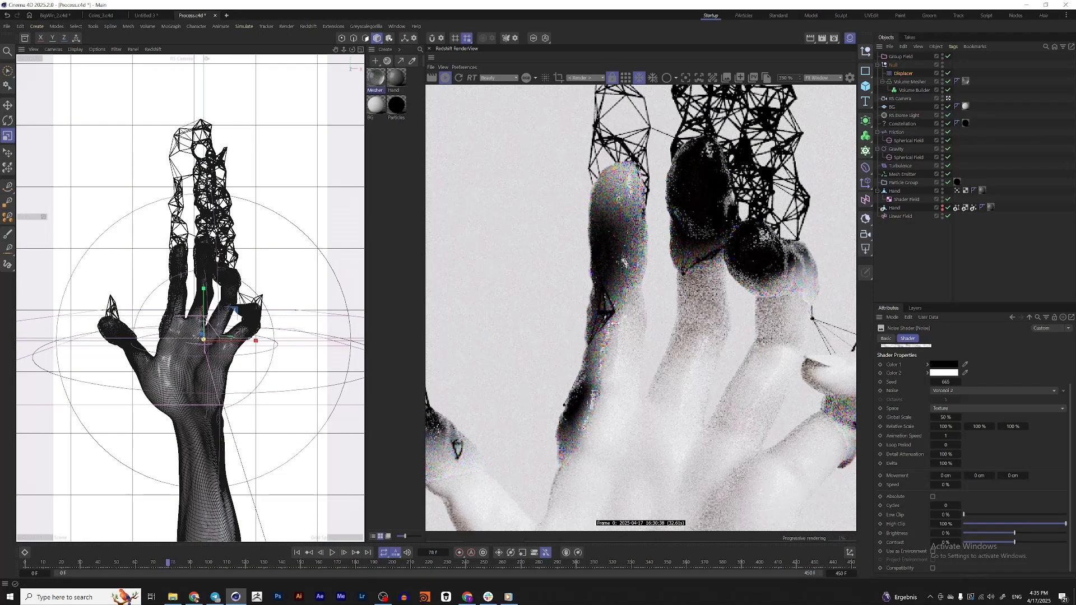
Examine the glassy mesh on the fingers in the render, then play the animation on to frame 87
middle_click_drag(589, 390, 622, 263)
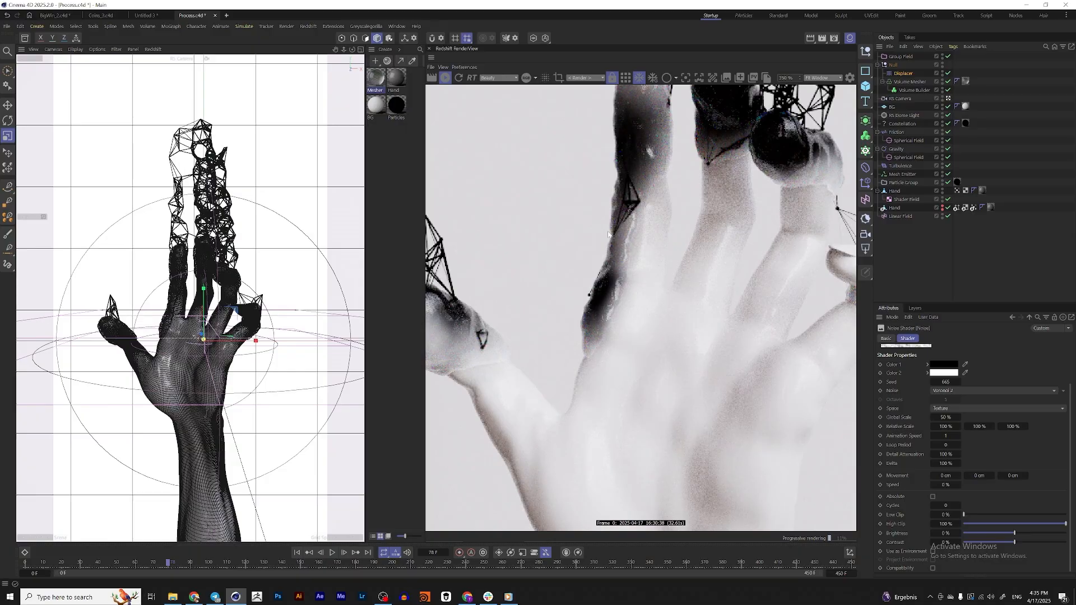
middle_click_drag(632, 202, 668, 328)
scroll(728, 341, "down", 6)
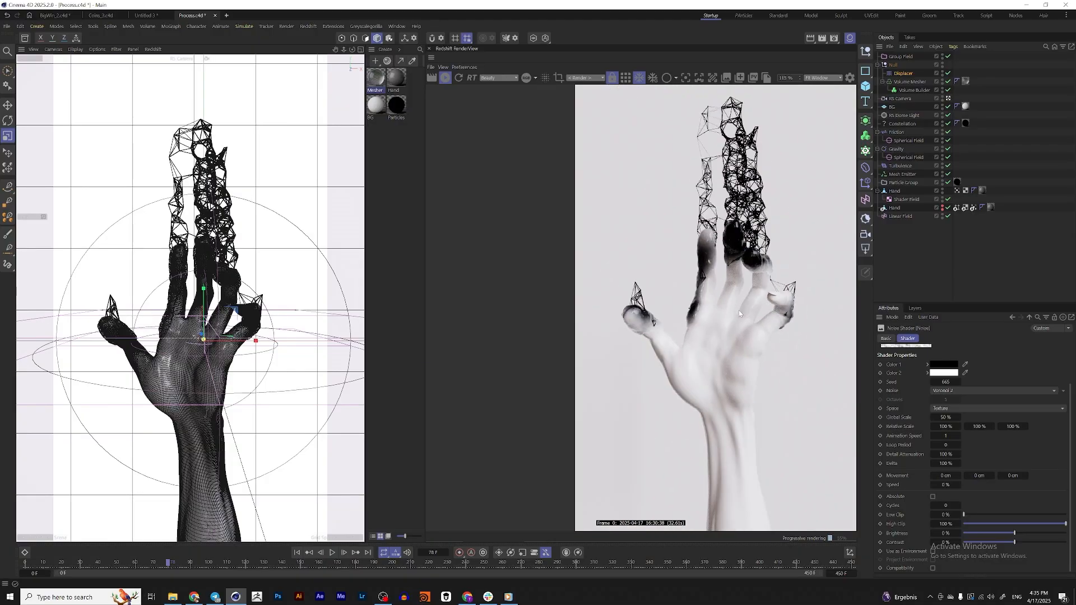
left_click(694, 311)
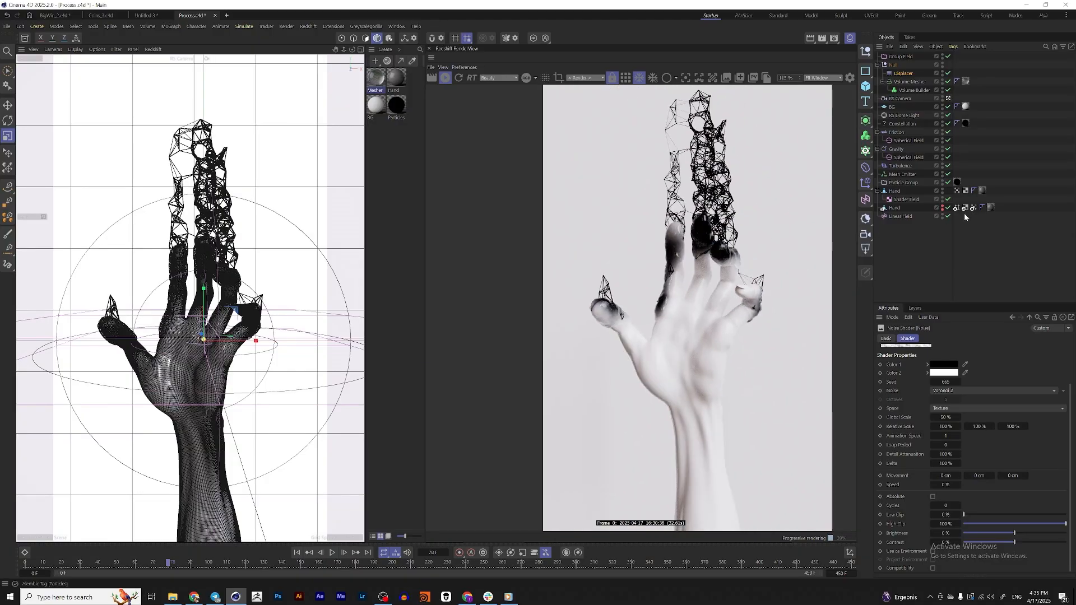
left_click(332, 553)
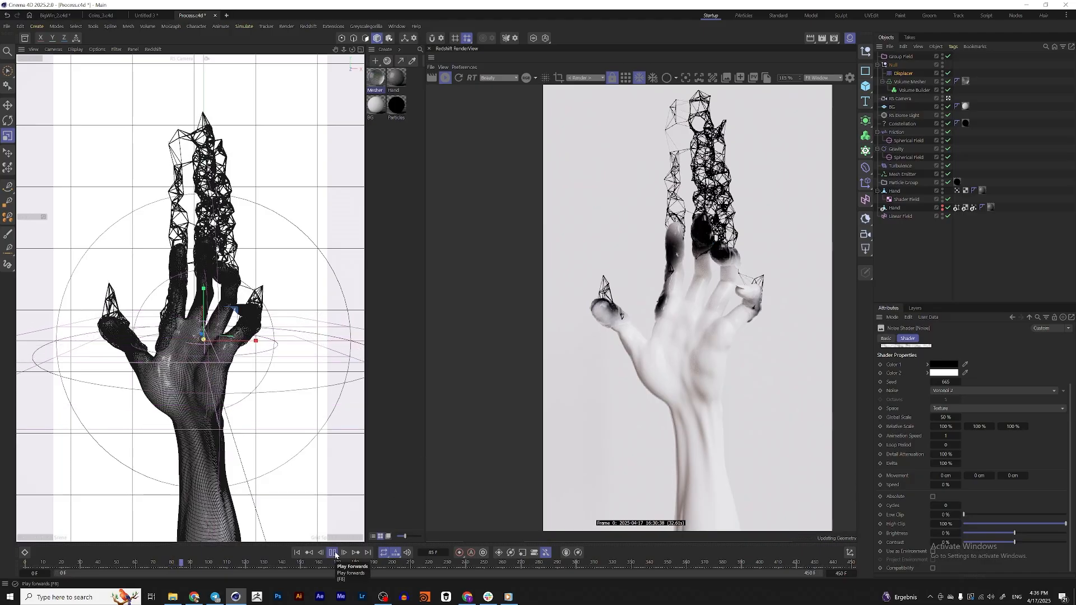
left_click(335, 554)
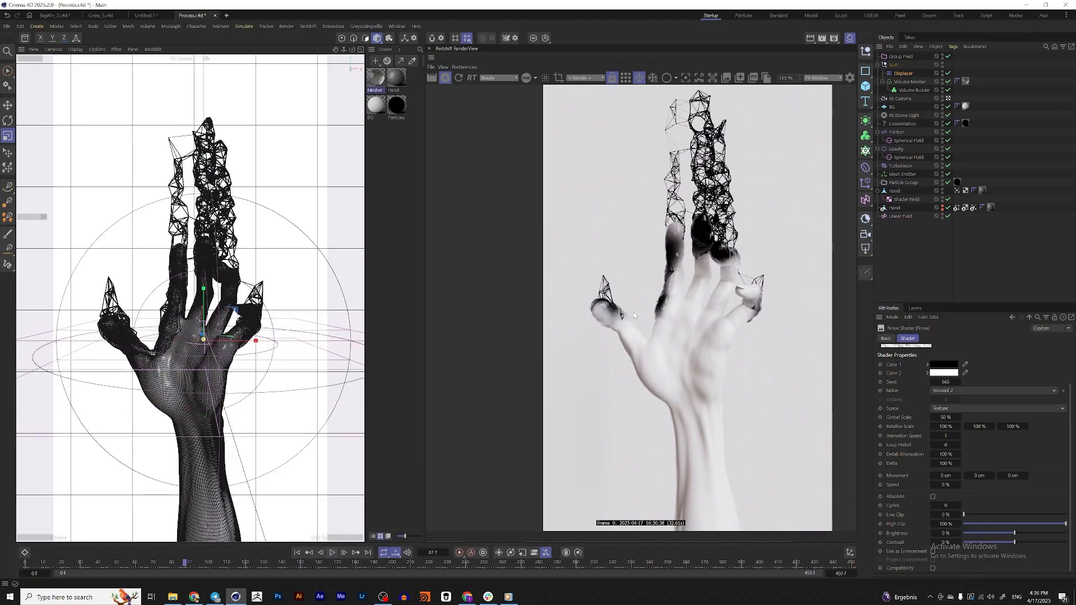
Switch to the media player, review the finished reference animation of the dissolving hand, and close the player
left_click(508, 597)
left_click(394, 529)
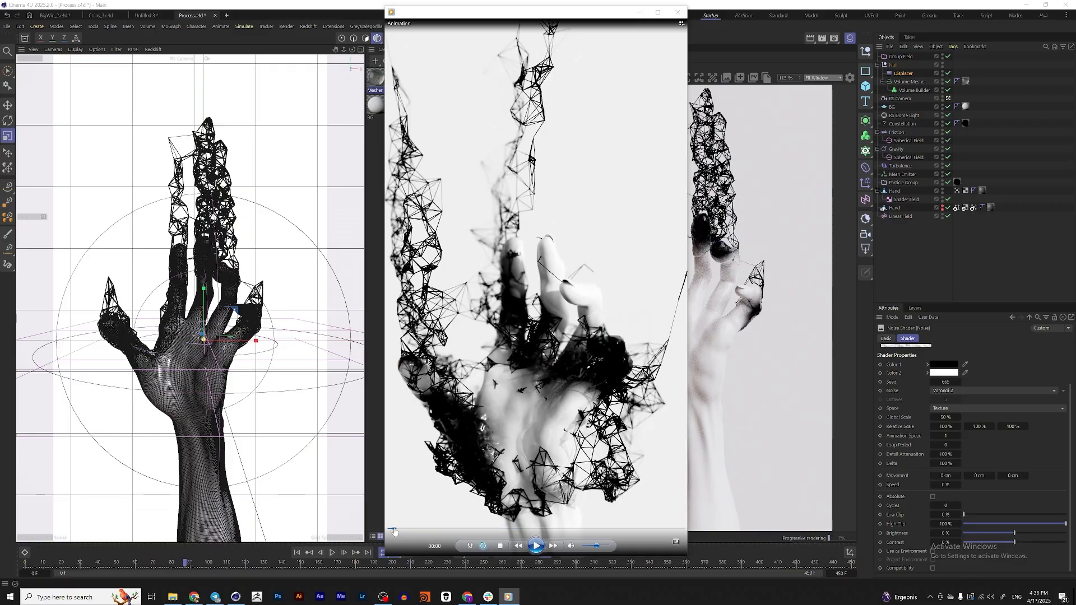
left_click(536, 546)
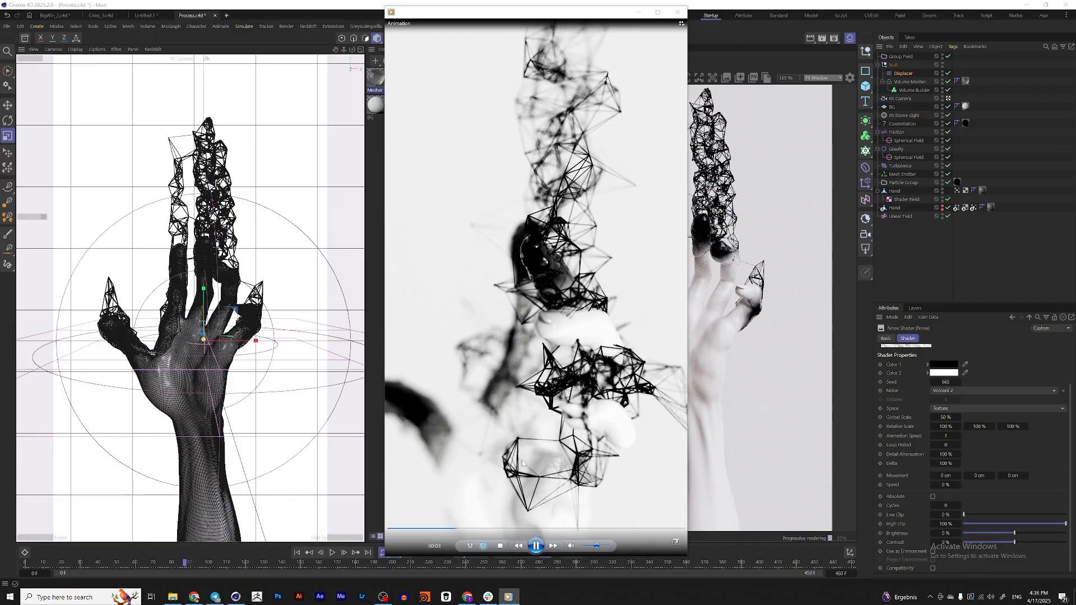
left_click(537, 546)
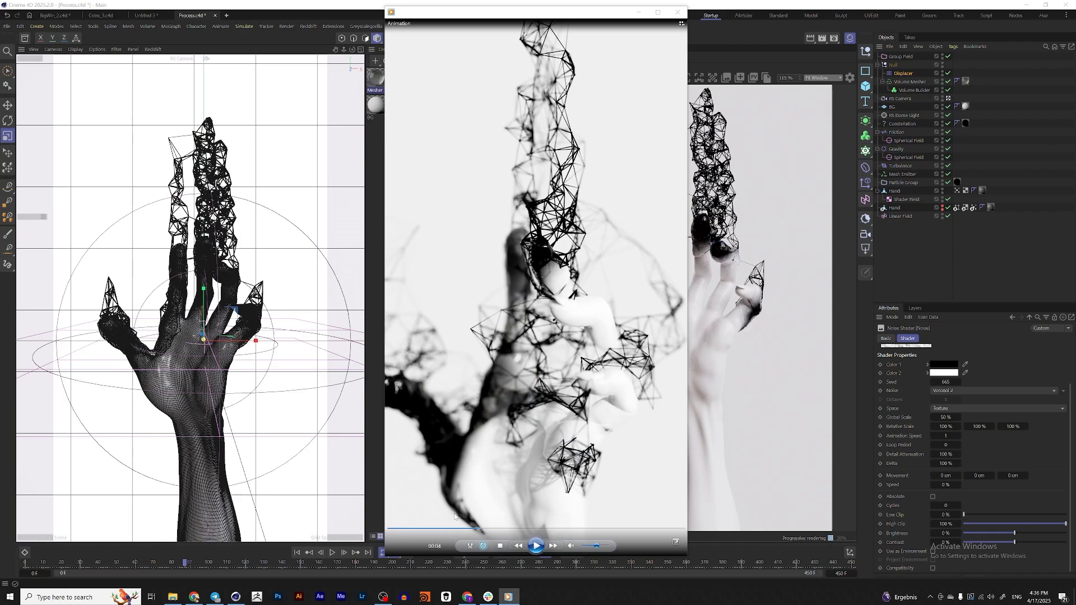
left_click(536, 546)
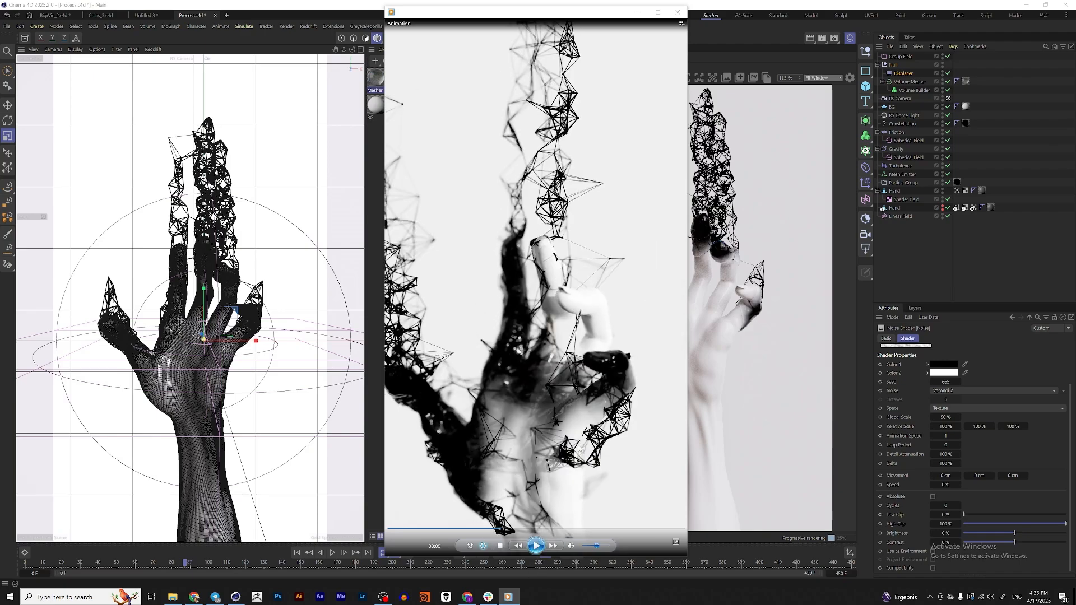
left_click(678, 12)
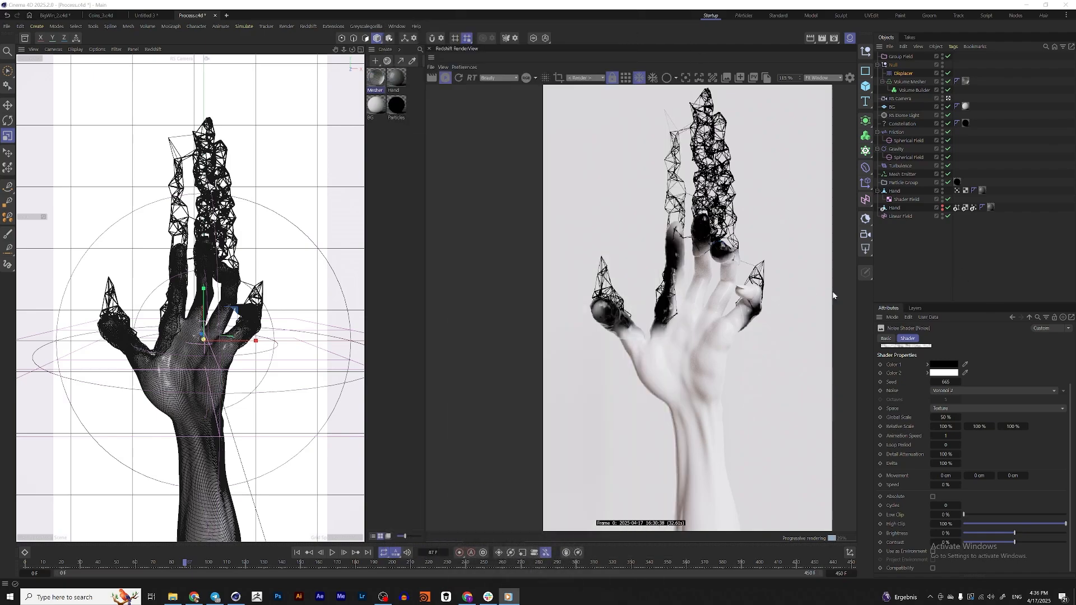
Add a Vertex Map tag at the end of the polygon Hand object's tags and name it Appear
left_click(895, 209)
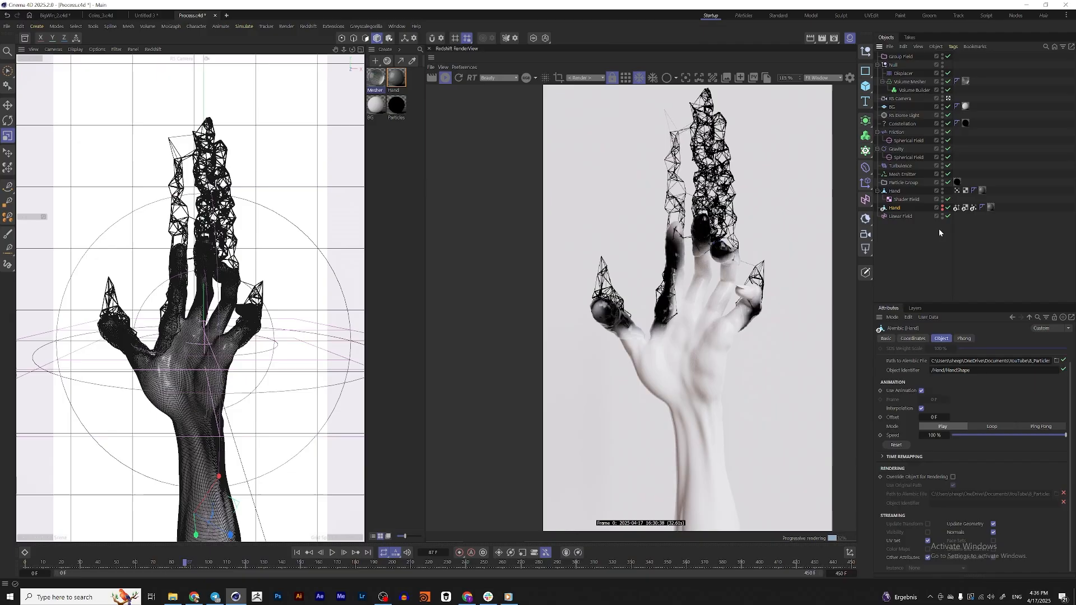
left_click(901, 192)
right_click(895, 191)
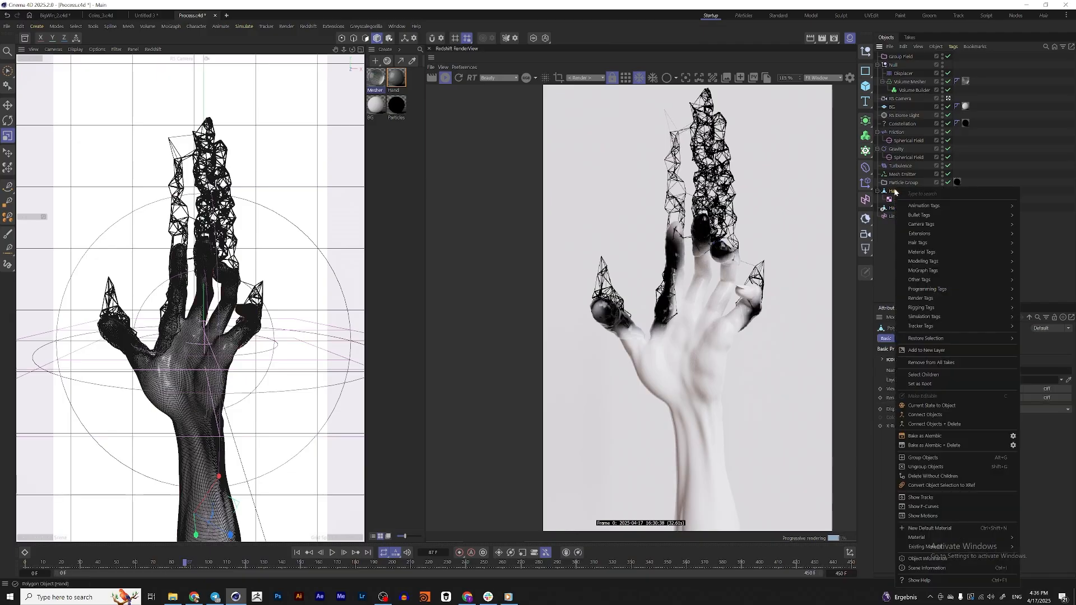
mouse_move(931, 280)
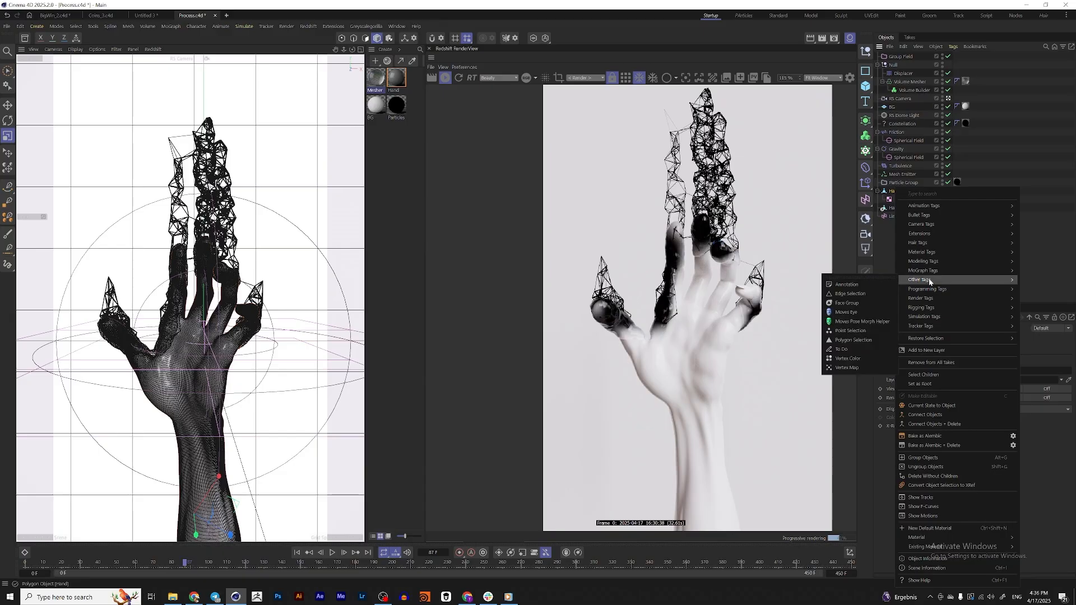
left_click(847, 367)
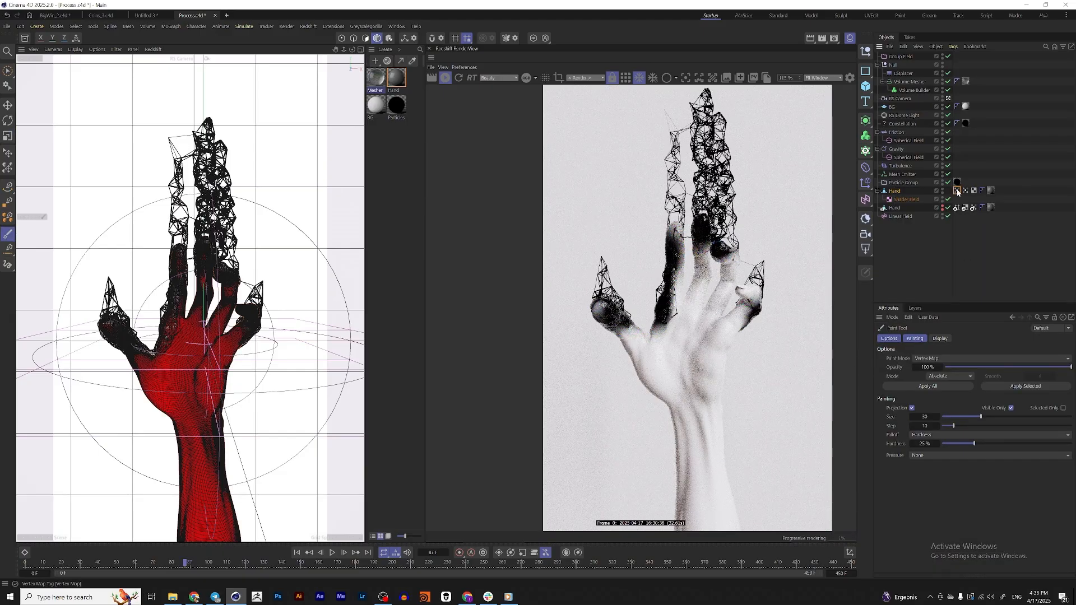
left_click_drag(958, 190, 999, 193)
left_click_drag(955, 362, 933, 363)
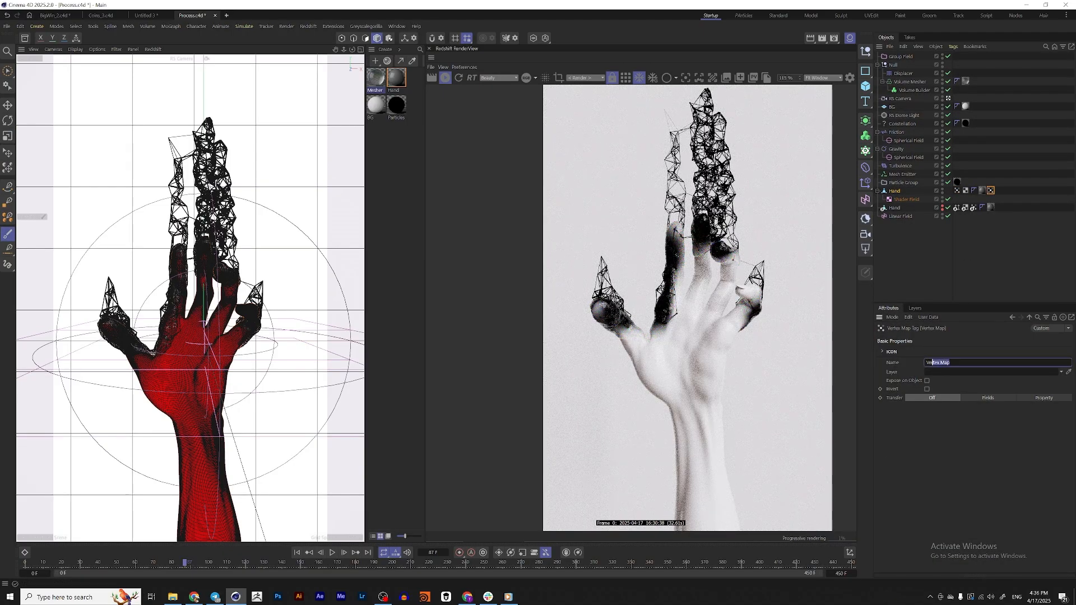
type("Appear")
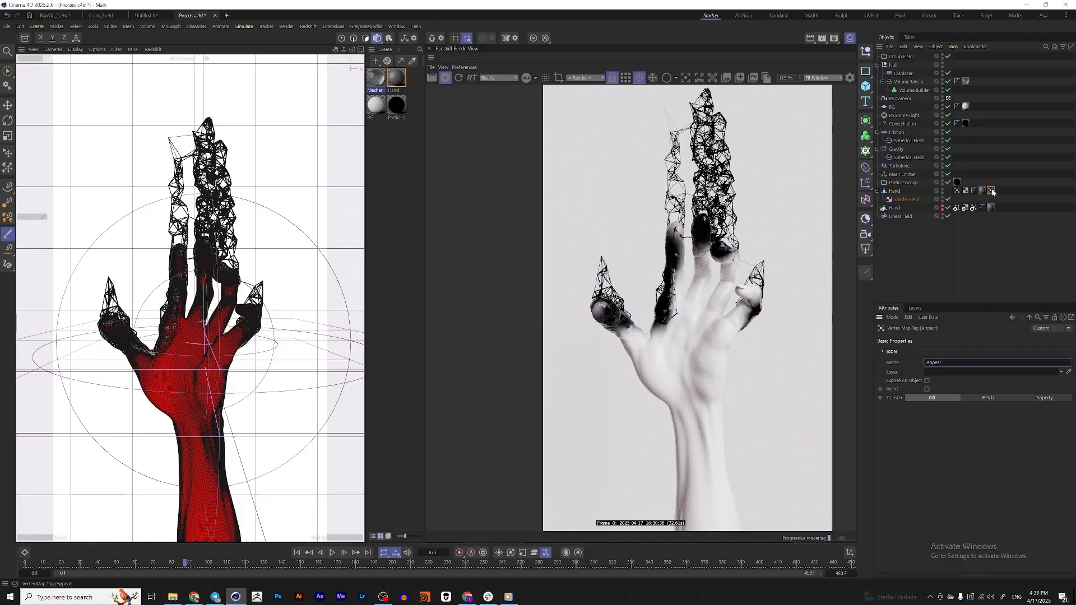
Set the Appear vertex map's transfer to Fields and delete its default Freeze layer
left_click(929, 416)
left_click(989, 398)
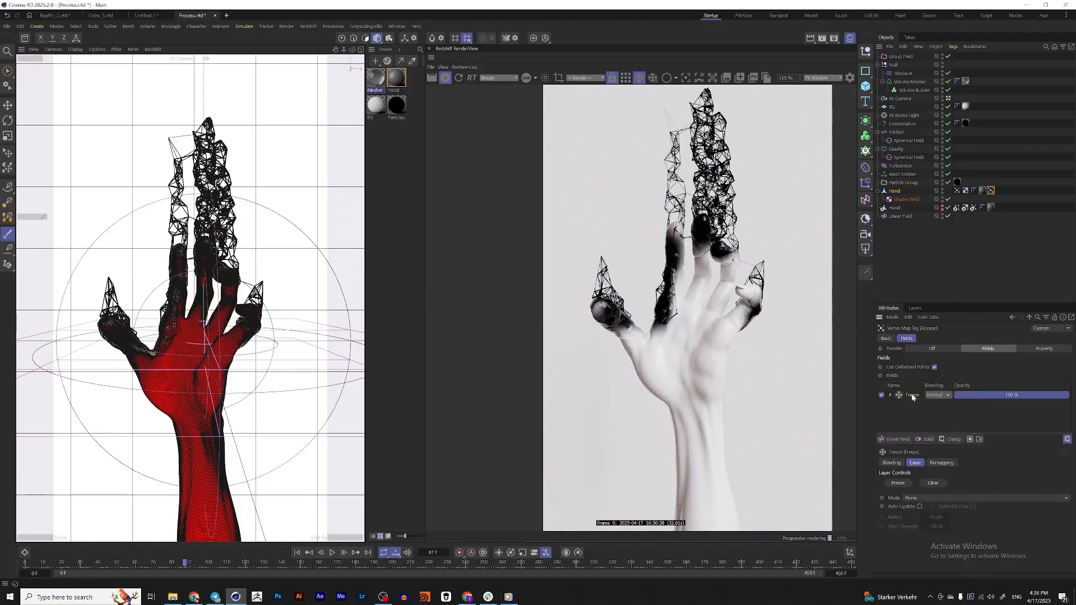
key("Delete")
left_click(895, 439)
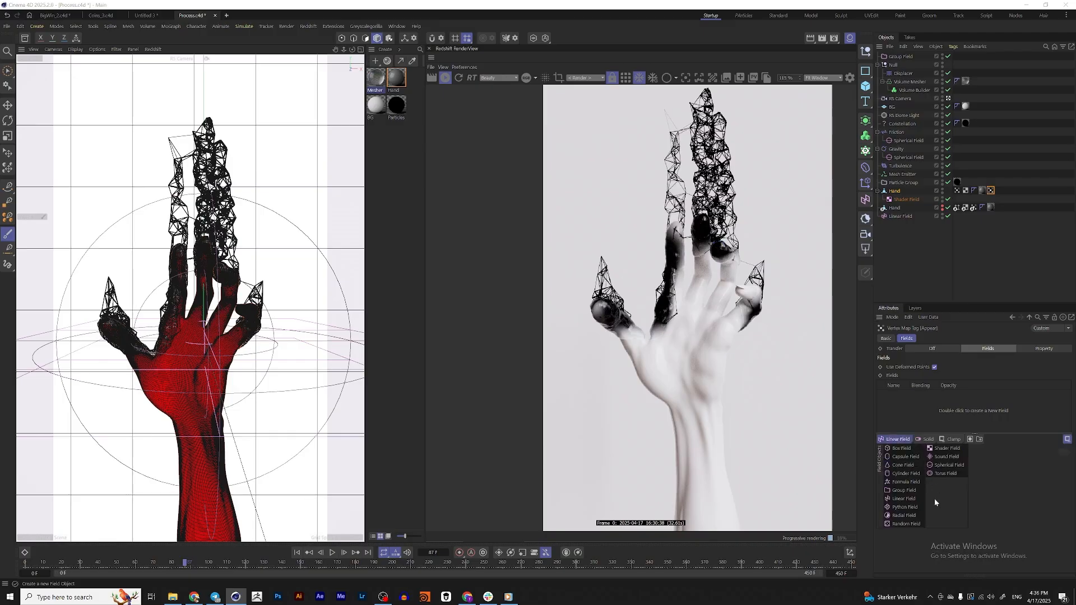
left_click(947, 448)
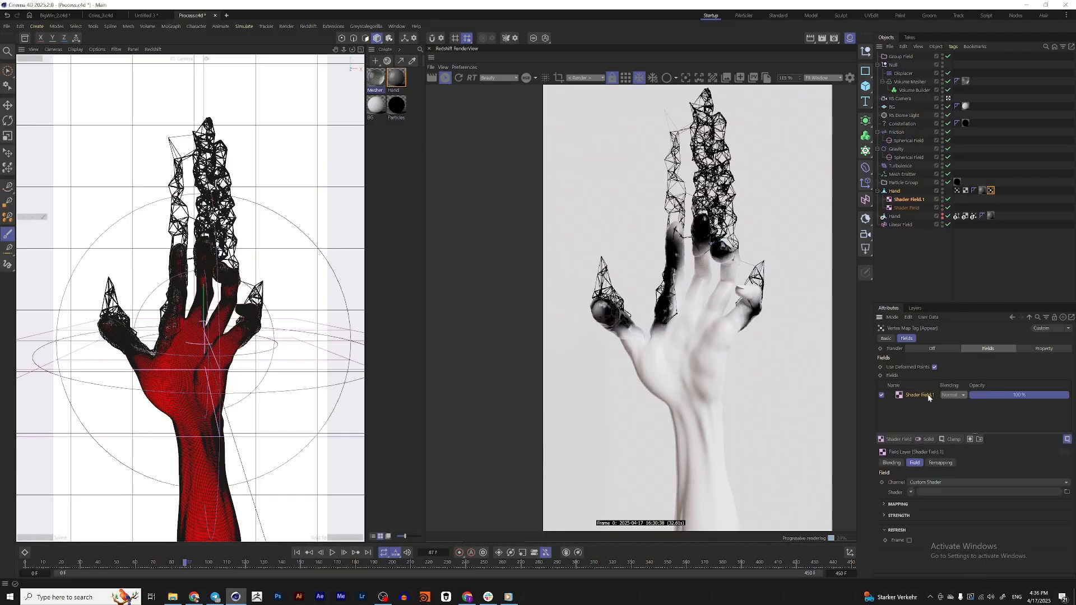
key("Delete")
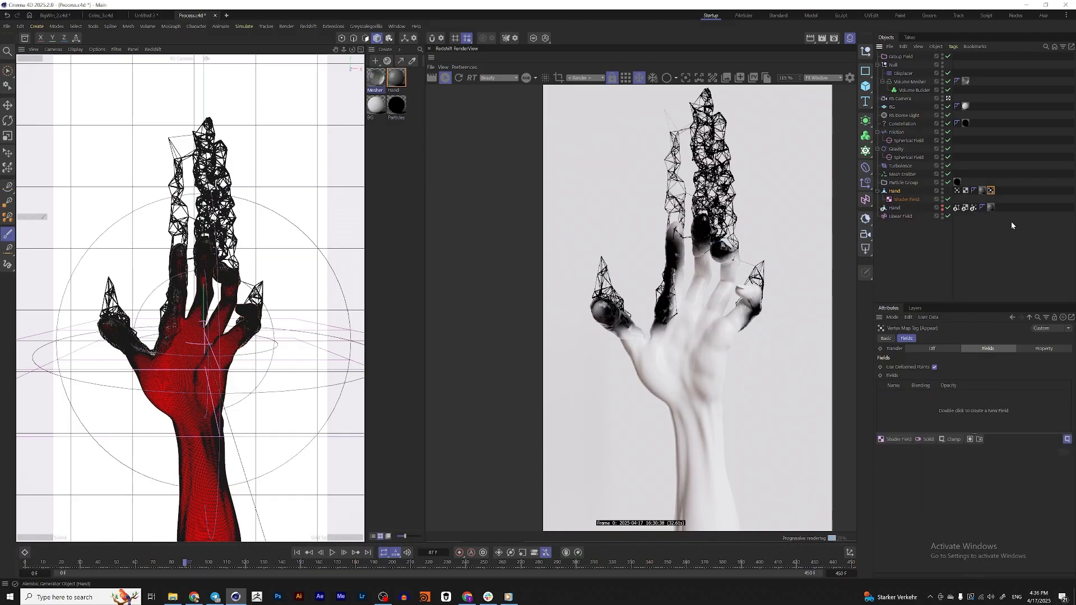
Add a Spherical Field to the Appear vertex map, leave the camera view, and move the field out of the Hand hierarchy
left_click(897, 440)
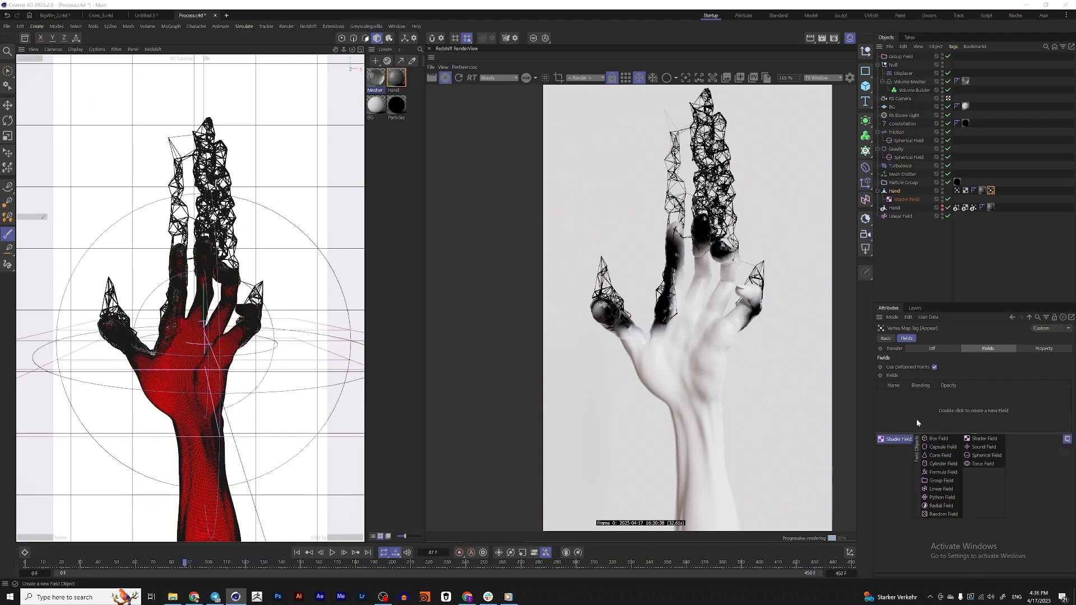
left_click(985, 455)
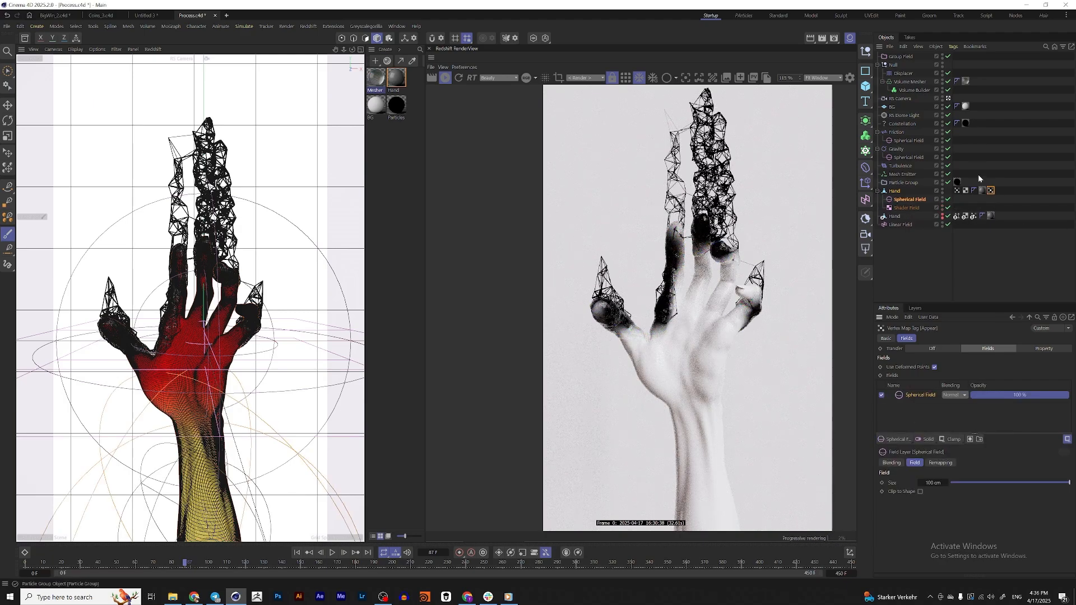
left_click(949, 99)
scroll(307, 298, "down", 8)
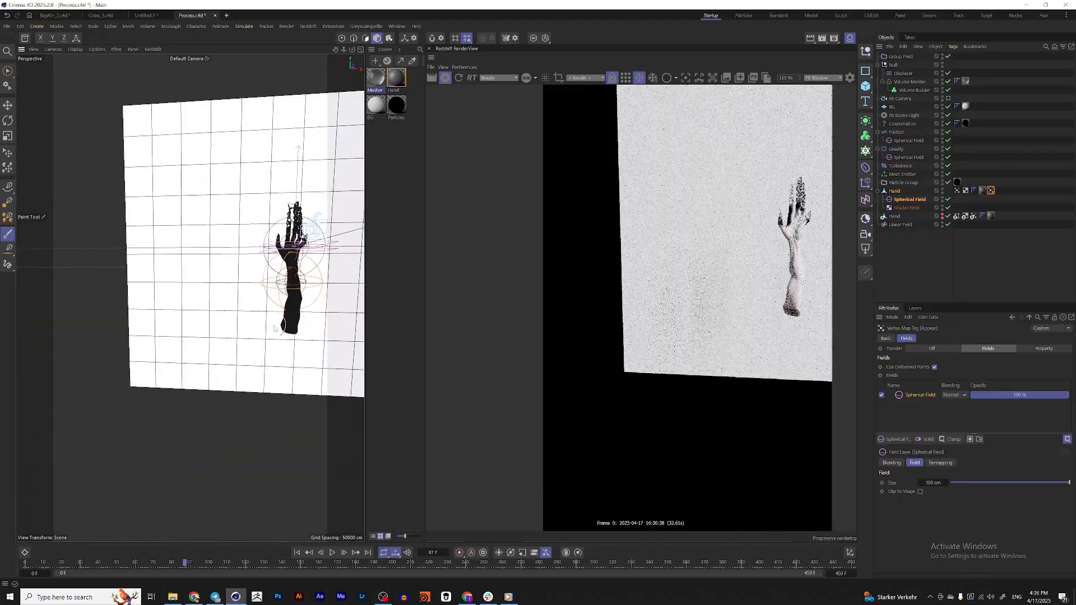
left_click_drag(308, 306, 280, 318, "alt")
key("e")
middle_click_drag(280, 317, 265, 350, "alt")
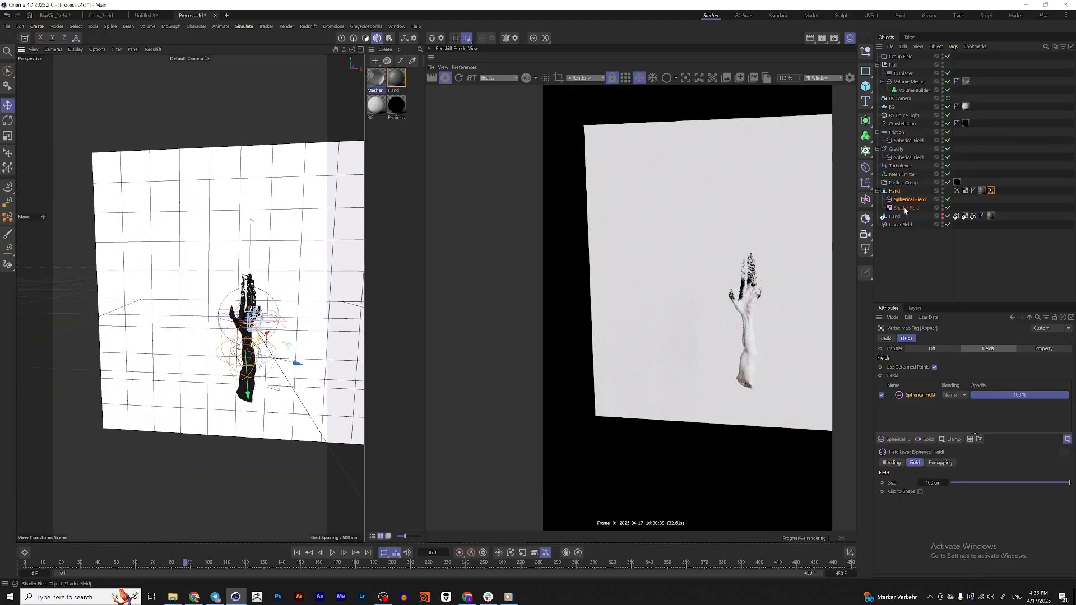
left_click_drag(903, 200, 902, 204)
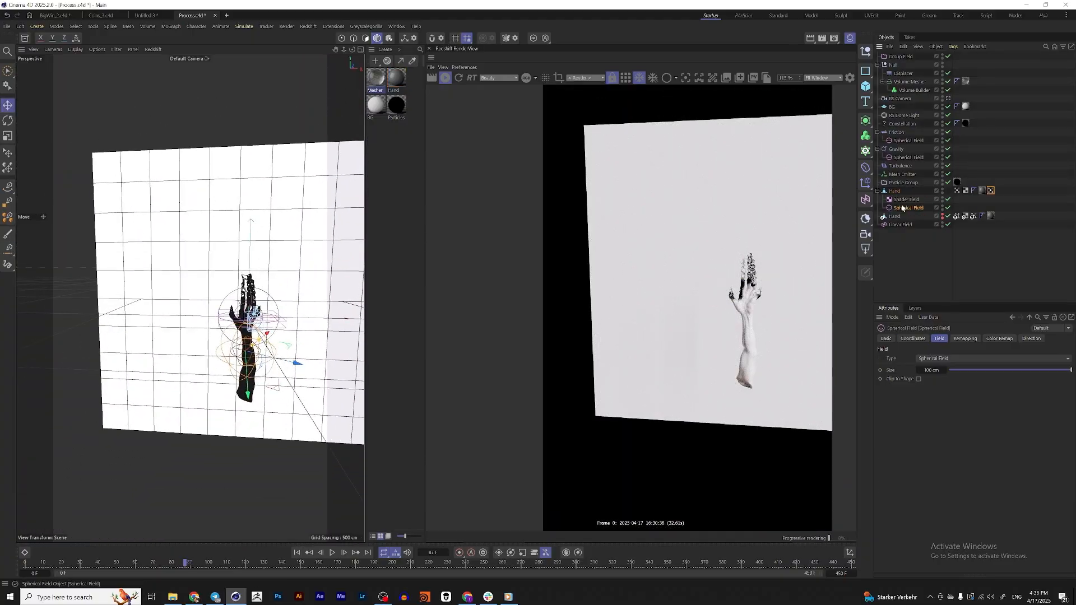
left_click_drag(903, 203, 891, 203)
Set all three rotation values of the new Spherical Field to 0°
left_click(914, 338)
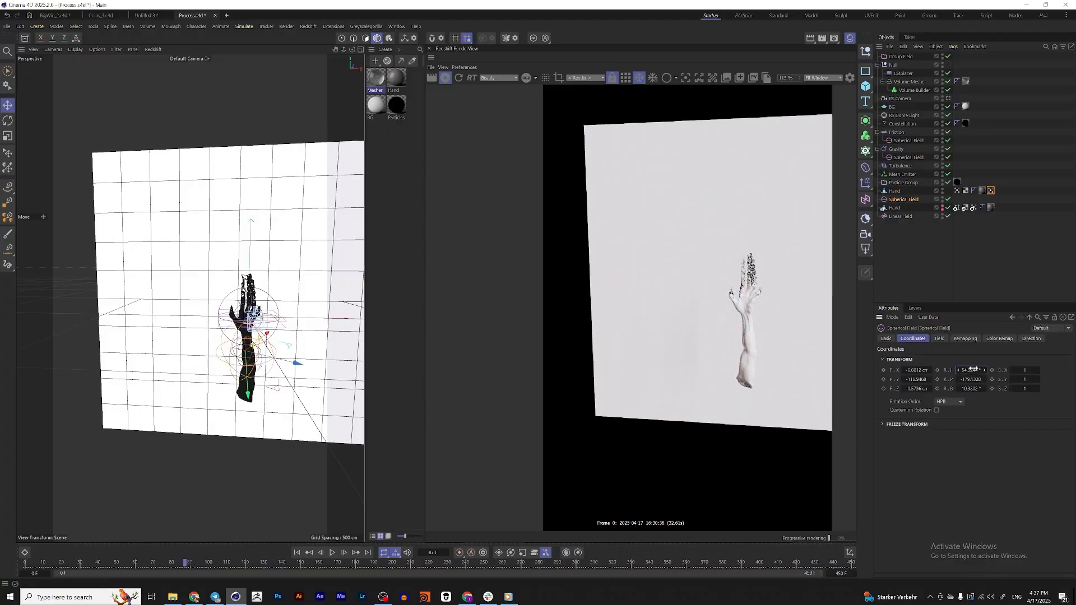
type("0")
key("Tab")
type("0")
key("Tab")
type("0")
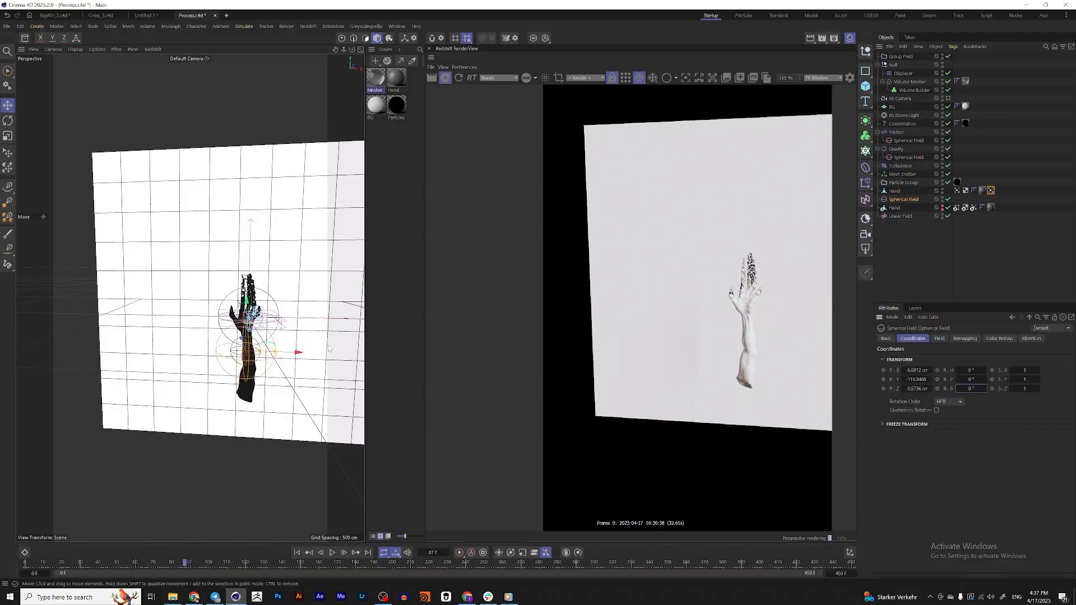
Move the Spherical Field up to the fingers, to a Y position of about 101 cm
right_click_drag(247, 331, 199, 337, "alt")
left_click_drag(199, 336, 174, 347, "alt")
right_click_drag(174, 348, 202, 373, "alt")
left_click_drag(201, 373, 202, 264)
left_click_drag(233, 196, 233, 194)
right_click_drag(233, 224, 297, 224, "alt")
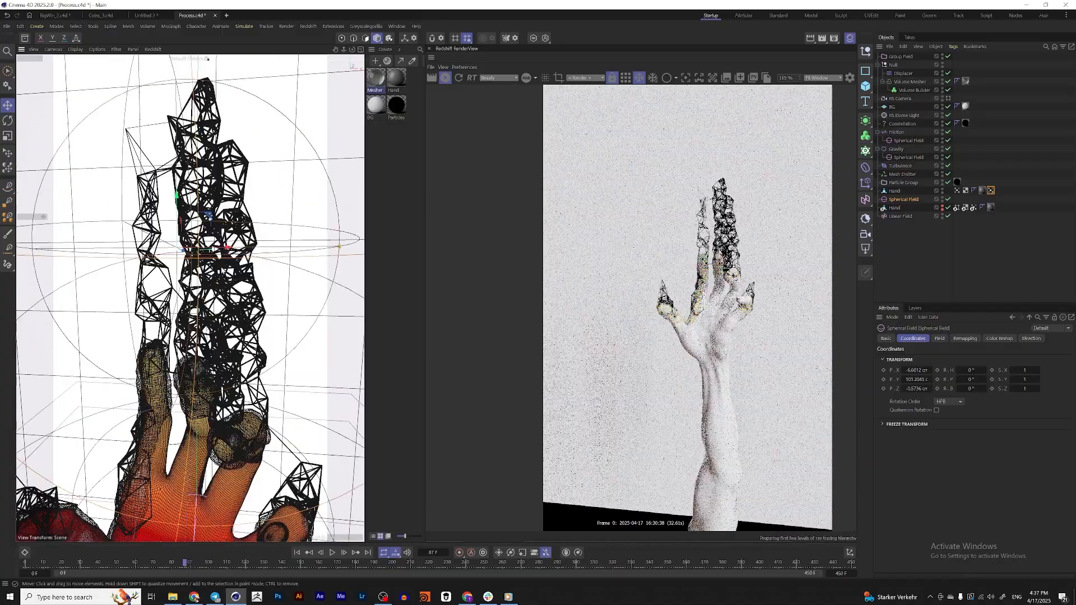
left_click_drag(298, 224, 280, 201, "alt")
right_click_drag(280, 201, 242, 202, "alt")
left_click_drag(241, 201, 281, 303, "alt")
right_click_drag(393, 316, 344, 316, "alt")
left_click_drag(344, 315, 295, 338, "alt")
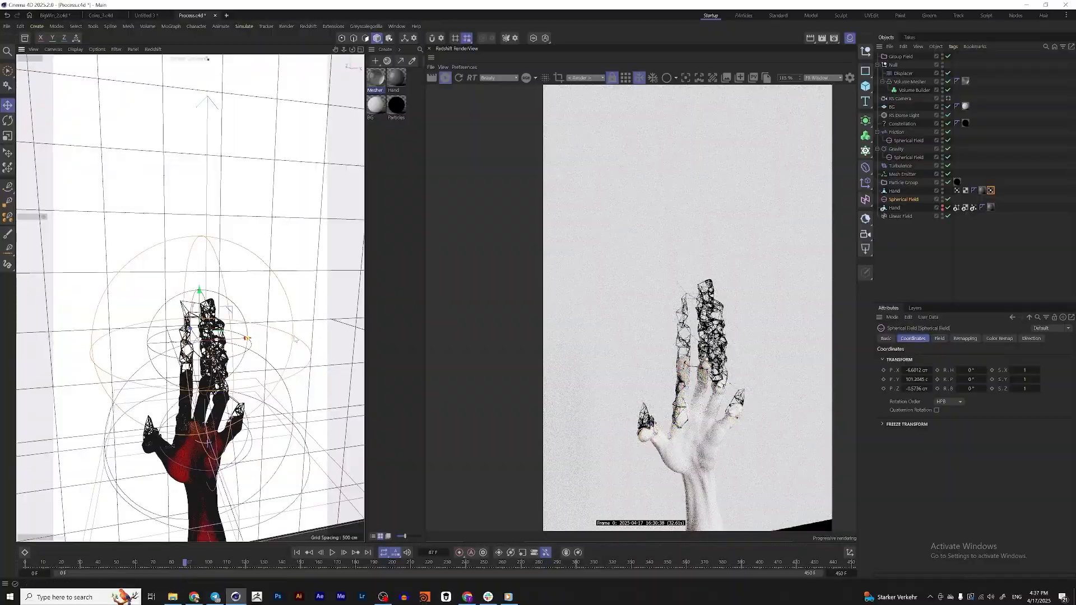
Shrink the Spherical Field to a size of about 45 cm and lower it to about 90 cm on Y
right_click_drag(224, 349, 305, 346, "alt")
middle_click_drag(213, 307, 235, 258, "alt")
right_click_drag(235, 258, 201, 257, "alt")
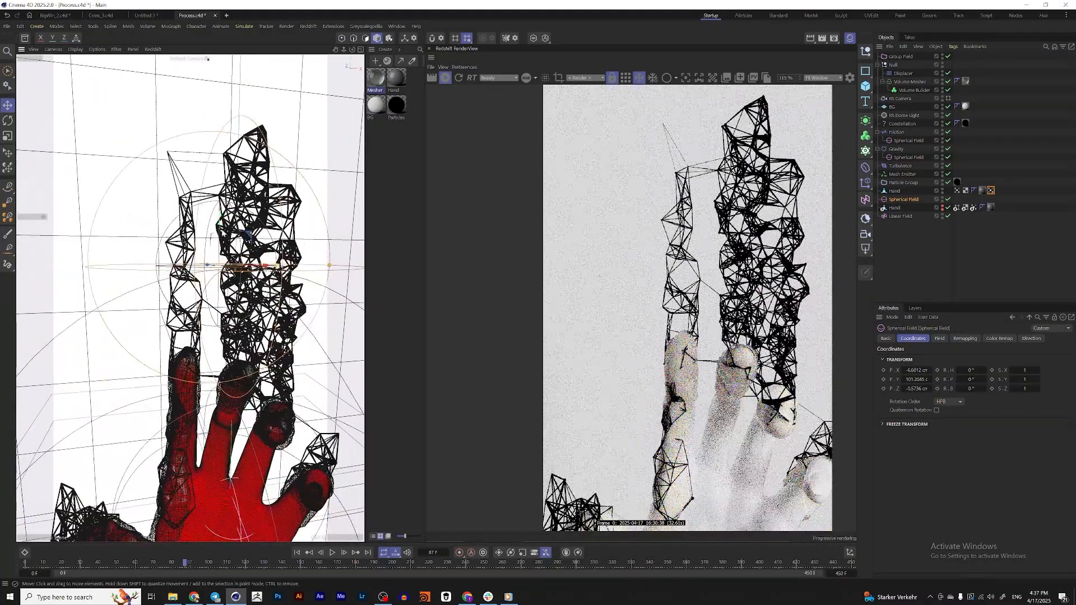
left_click_drag(219, 214, 220, 226)
left_click_drag(224, 268, 224, 262)
mouse_move(225, 262)
left_mouse_down("alt")
mouse_move(255, 252)
mouse_move(297, 263)
mouse_move(205, 253)
mouse_move(224, 269)
left_mouse_up("alt")
Align the Spherical Field with the fingertips at about X -3.3, Y 84.3 and Z -4.2 cm, checking from the side
left_click_drag(168, 393, 218, 407, "alt")
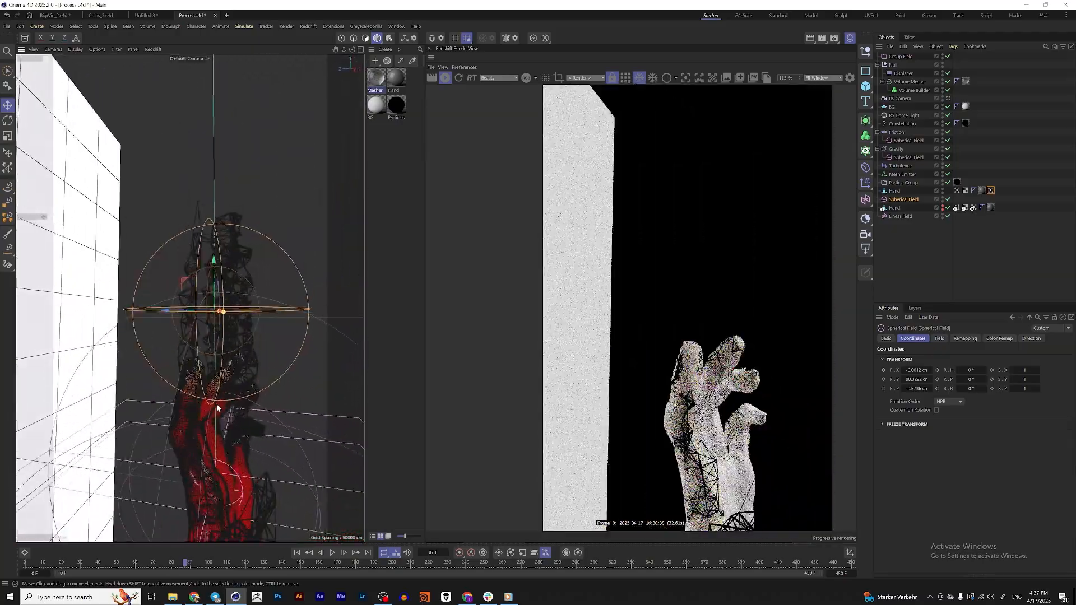
middle_click_drag(218, 407, 231, 382, "alt")
left_click_drag(233, 356, 234, 223, "alt")
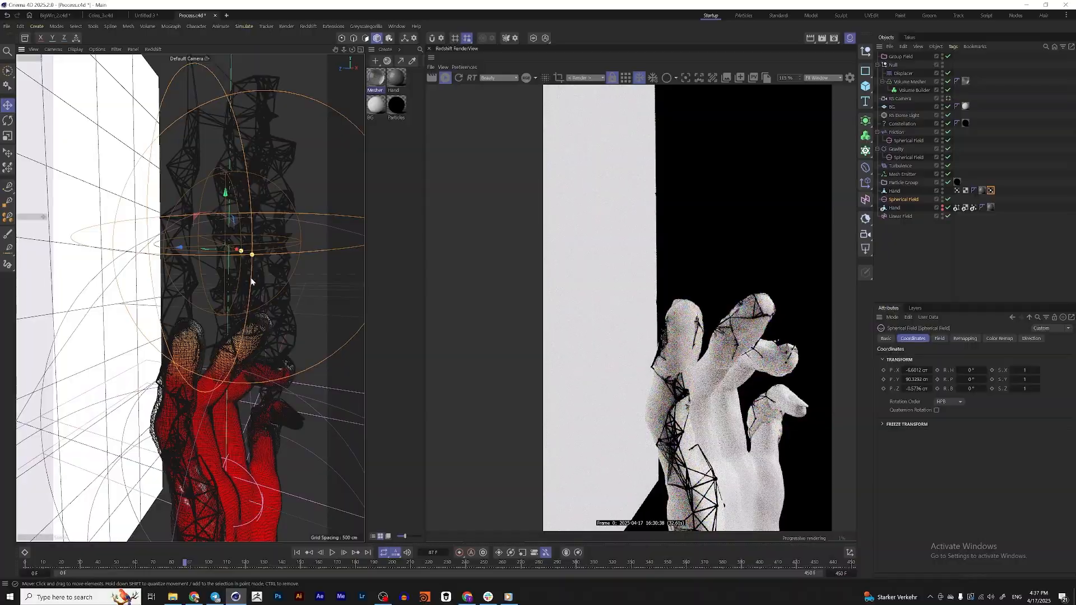
left_click_drag(251, 281, 278, 296, "alt")
scroll(246, 350, "down", 5)
scroll(243, 358, "up", 4)
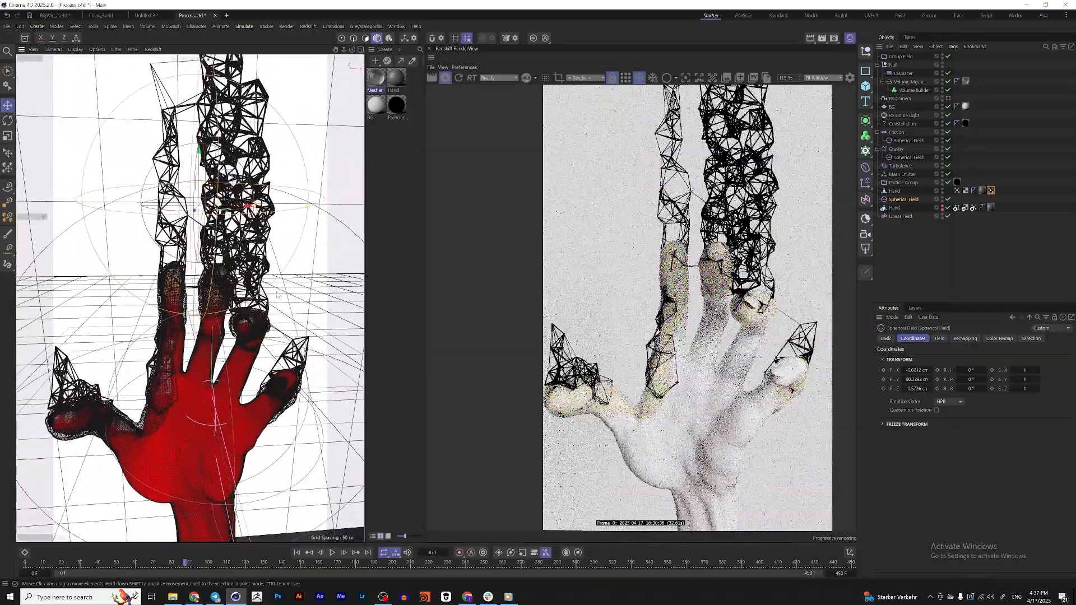
left_click_drag(254, 209, 305, 214, "alt")
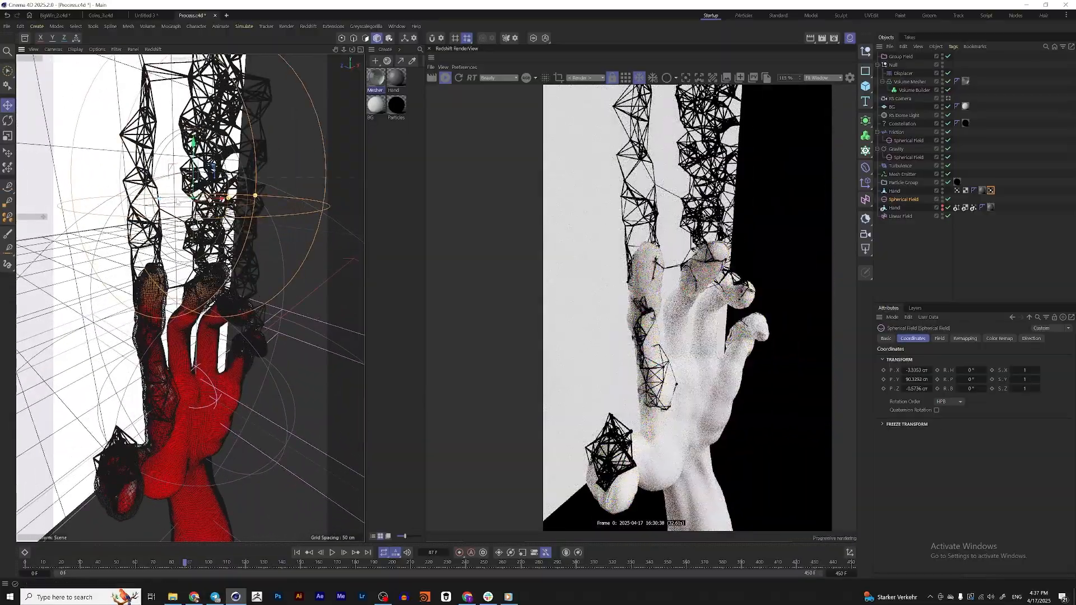
left_click_drag(155, 200, 167, 200)
left_click_drag(201, 145, 201, 162)
left_click_drag(193, 317, 150, 312, "alt")
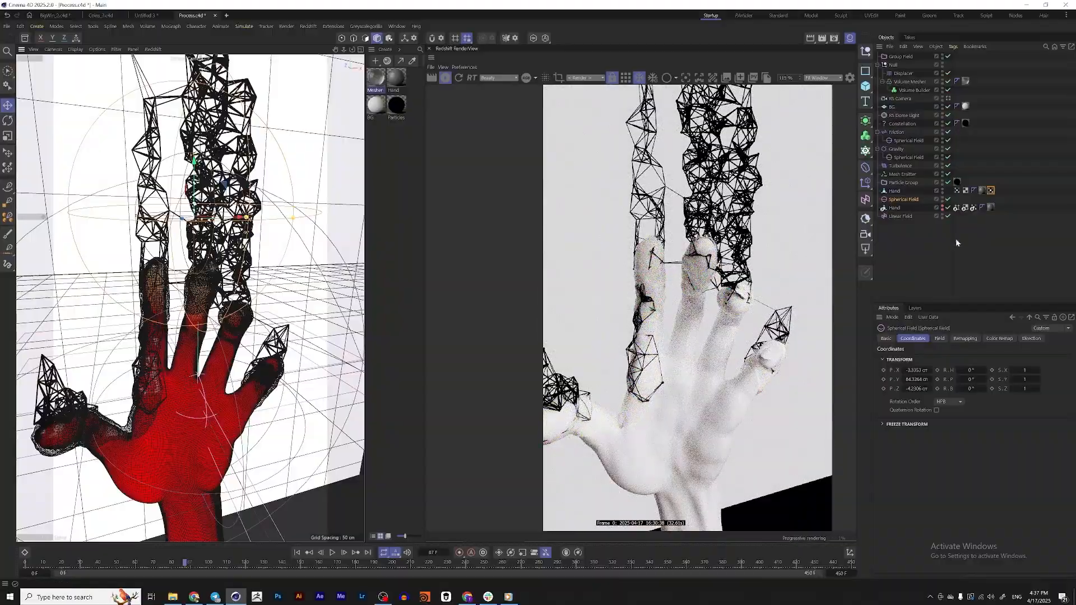
Return the animation to frame 0 and set the RenderView to render through the RS Camera
left_click(298, 554)
mouse_move(242, 315)
left_mouse_down("alt")
mouse_move(195, 306)
mouse_move(248, 314)
mouse_move(228, 318)
left_mouse_up("alt")
scroll(247, 319, "up", 5)
left_click(585, 78)
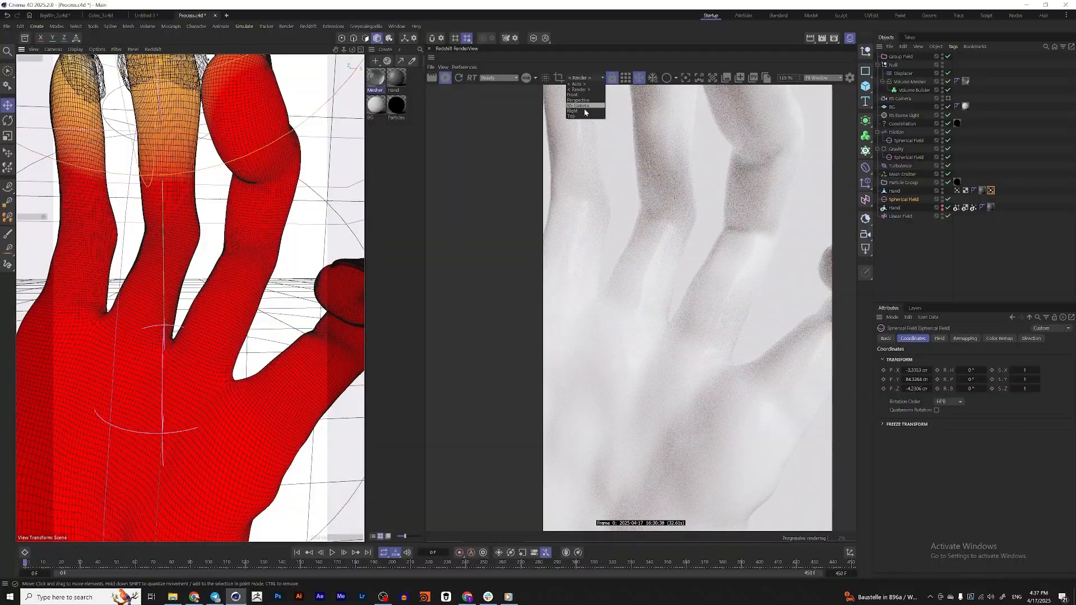
left_click(586, 107)
scroll(264, 269, "down", 4)
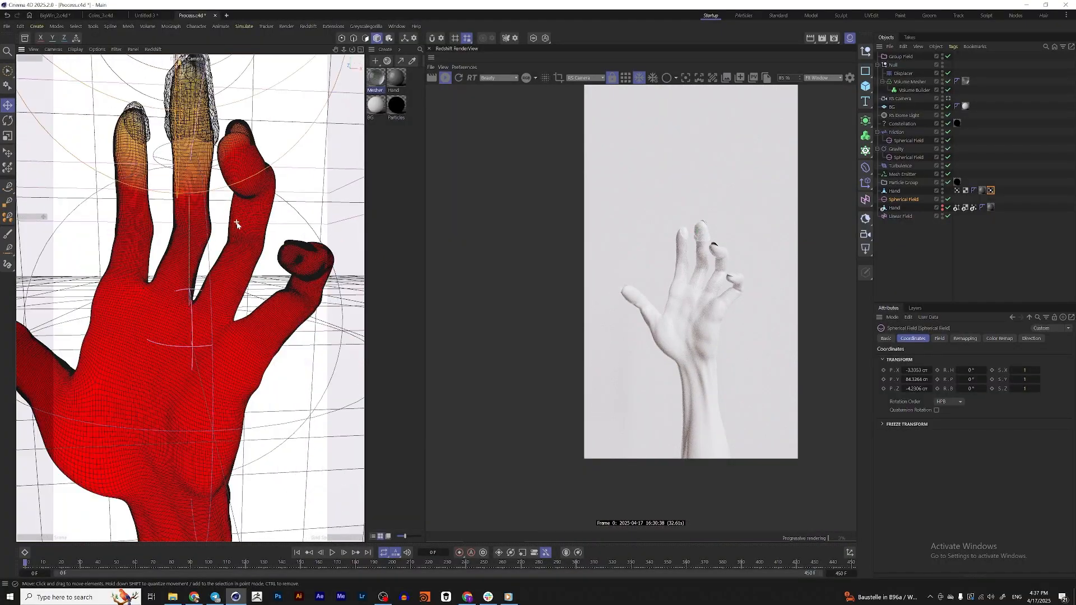
middle_click_drag(266, 268, 269, 273, "alt")
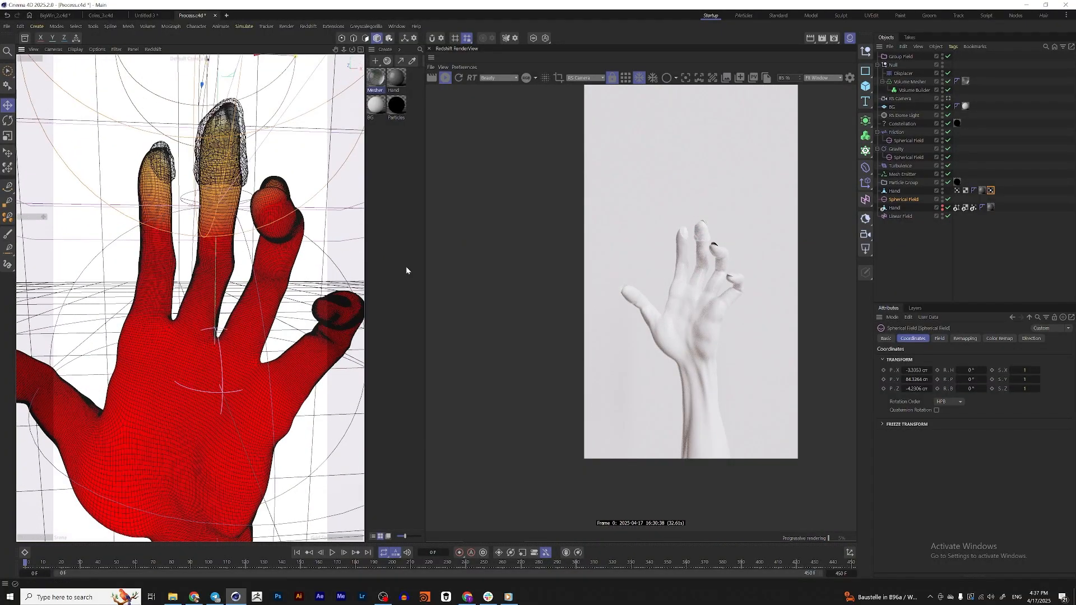
Add a Freeze layer above the Spherical Field in the Appear vertex map and set its mode to Grow
left_click(991, 190)
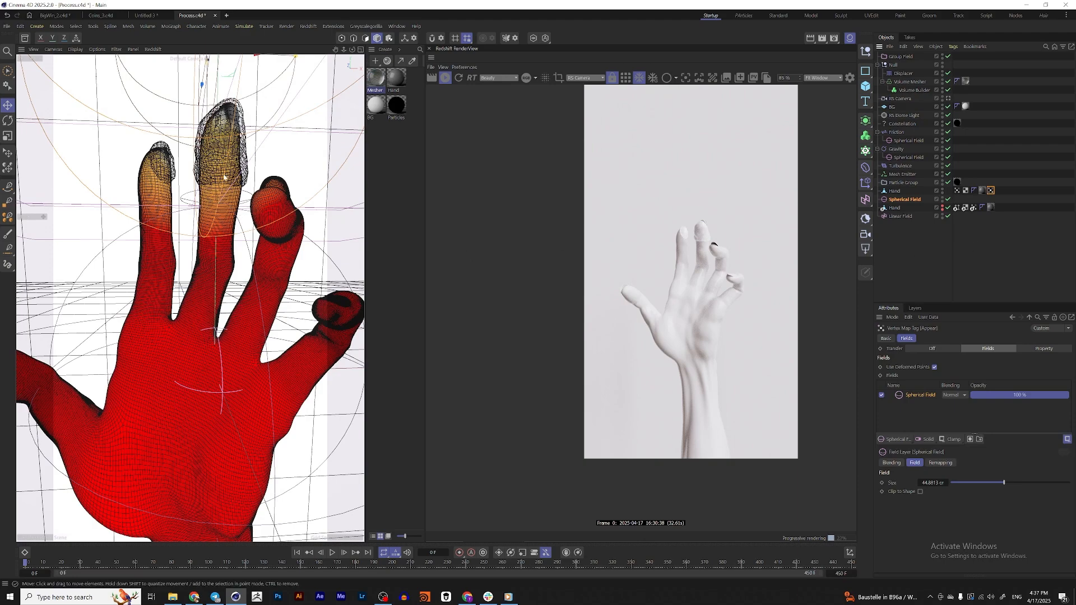
scroll(250, 241, "down", 10)
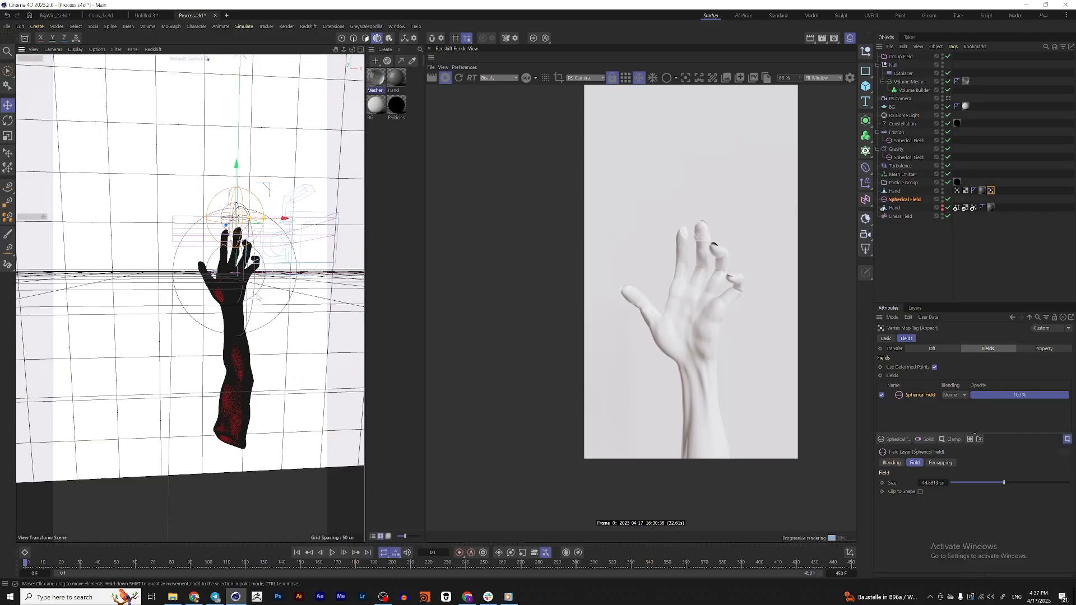
scroll(224, 280, "up", 5)
scroll(223, 281, "up", 5)
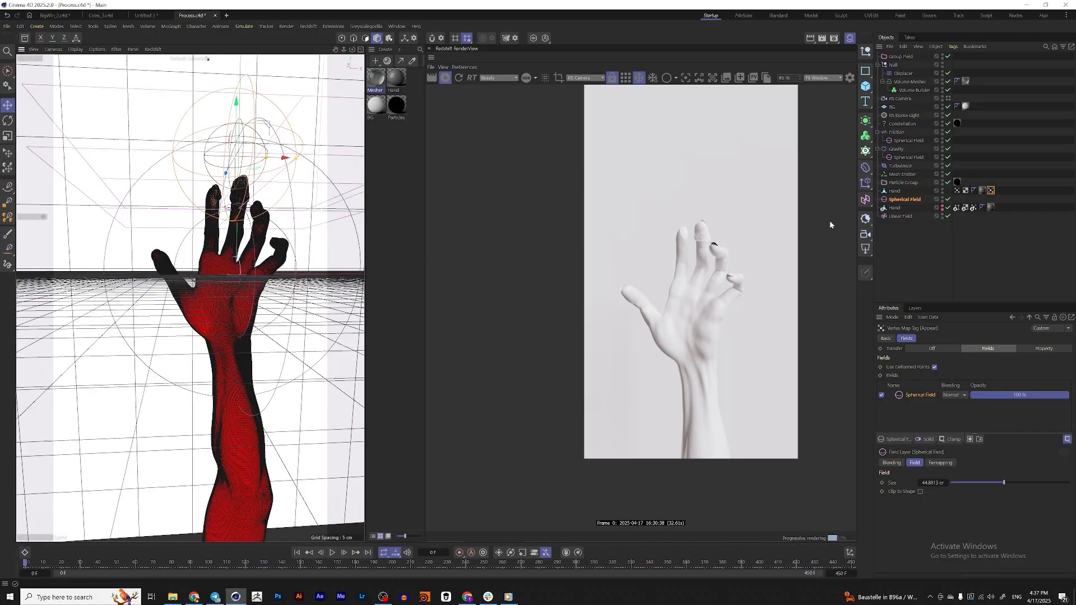
left_click(951, 441)
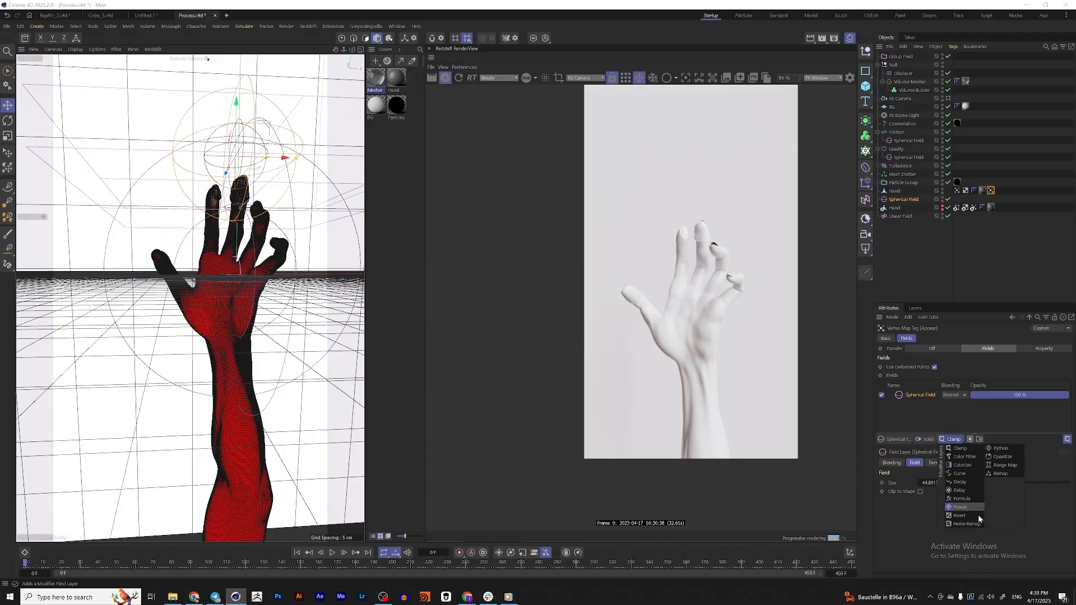
left_click(962, 505)
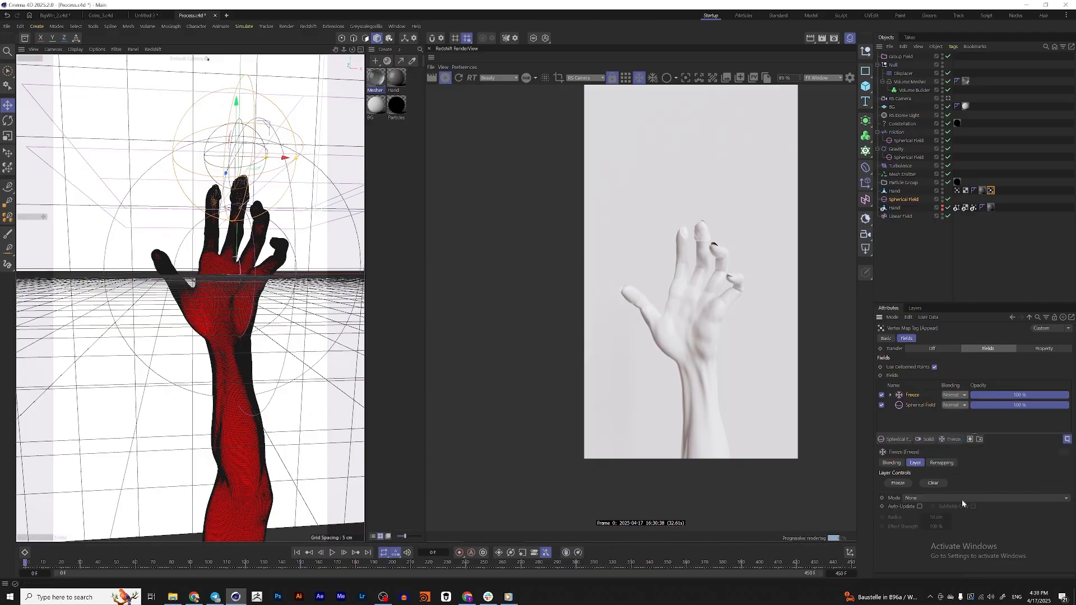
left_click(953, 498)
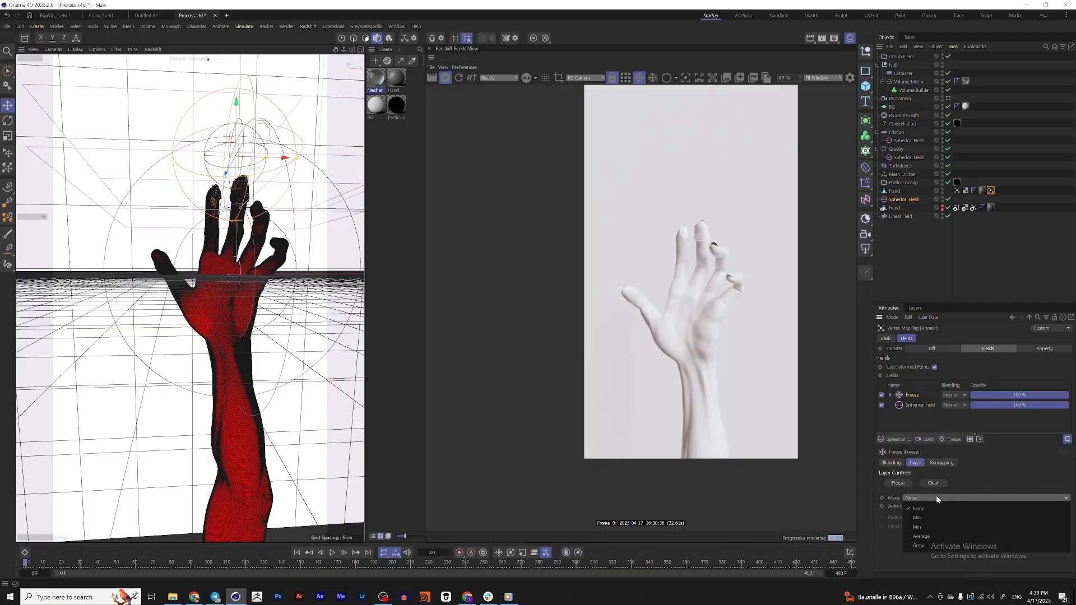
left_click(935, 541)
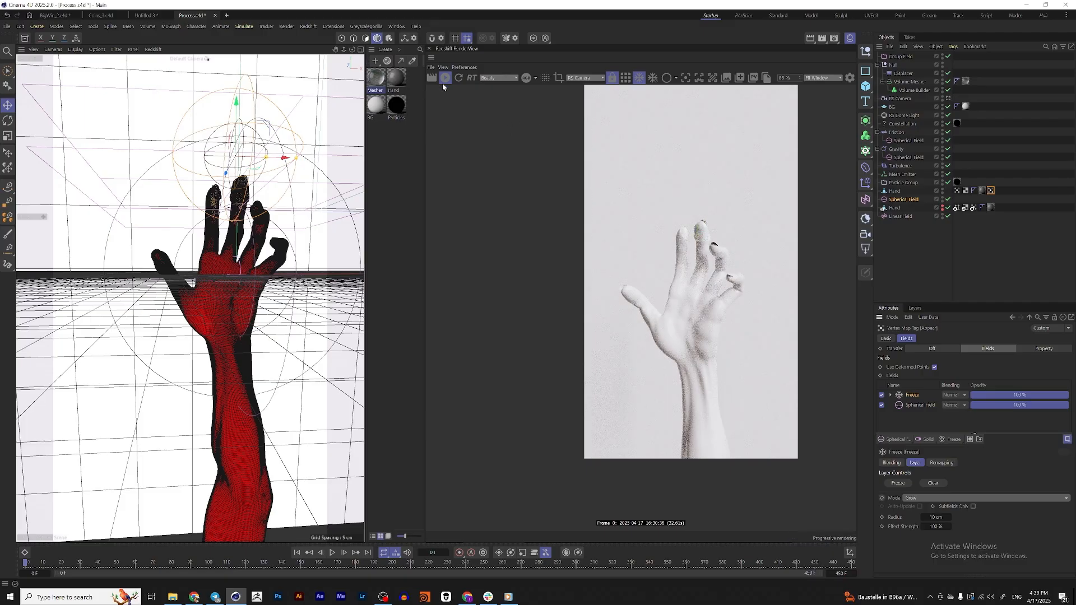
Play the animation to check how the Appear vertex map grows across the hand, and return to the first frame
left_click_drag(234, 286, 248, 303, "alt")
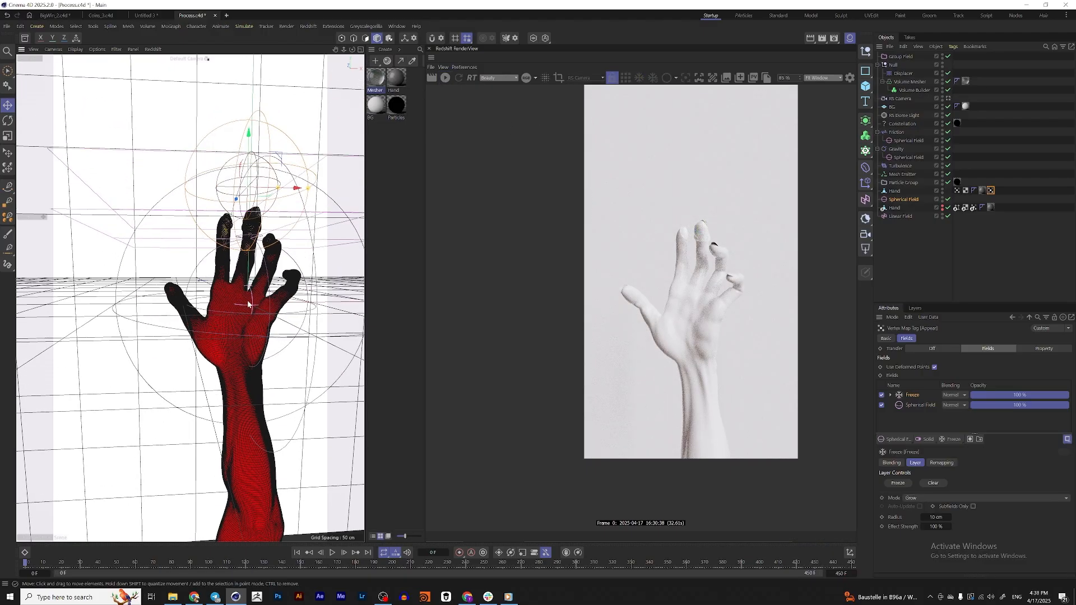
scroll(247, 311, "up", 4)
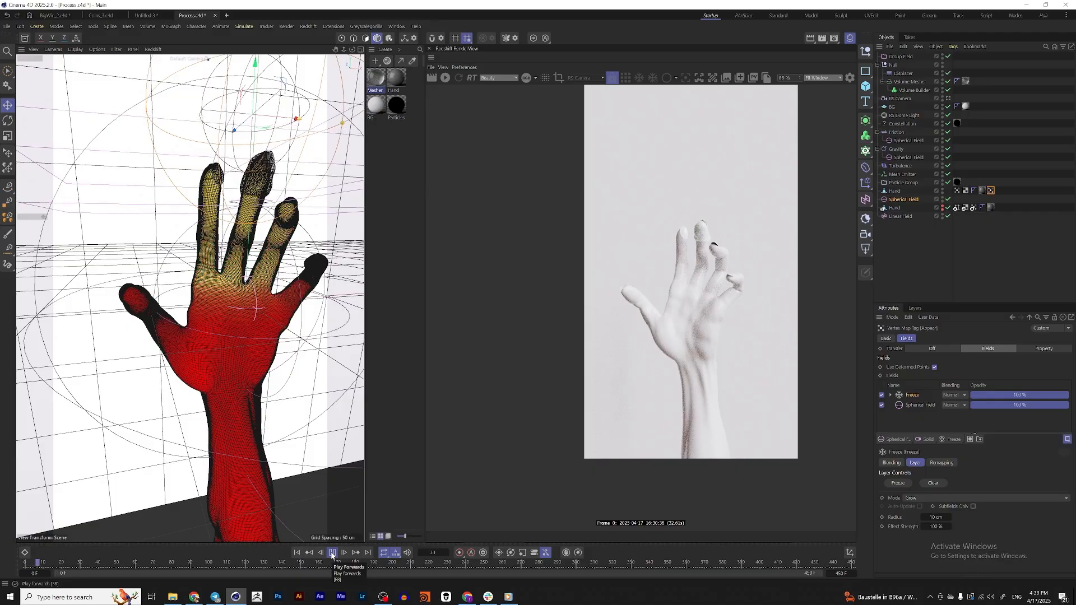
left_click(332, 553)
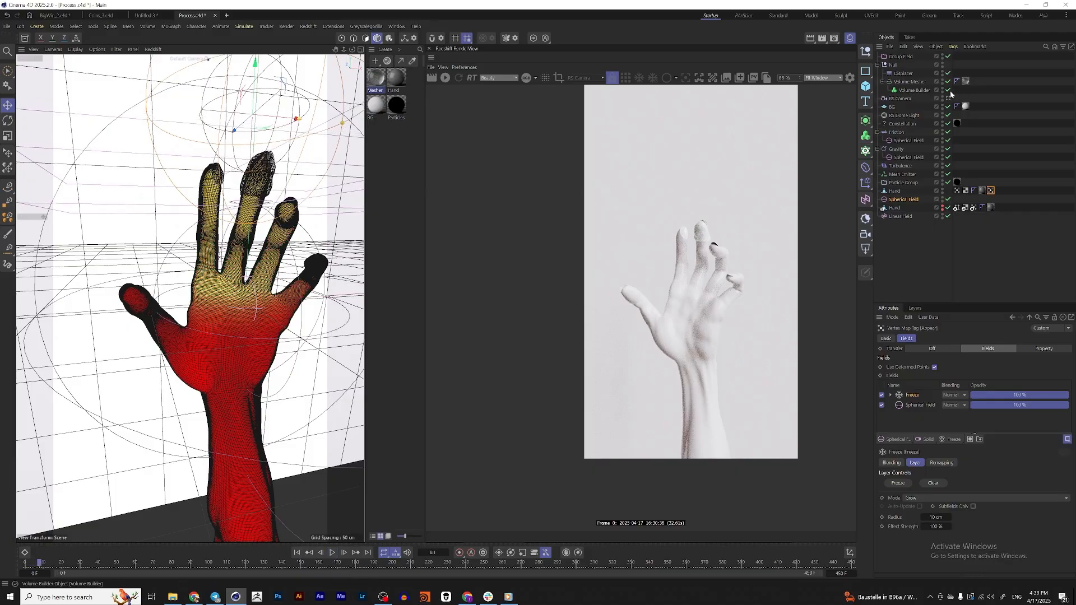
left_click(332, 553)
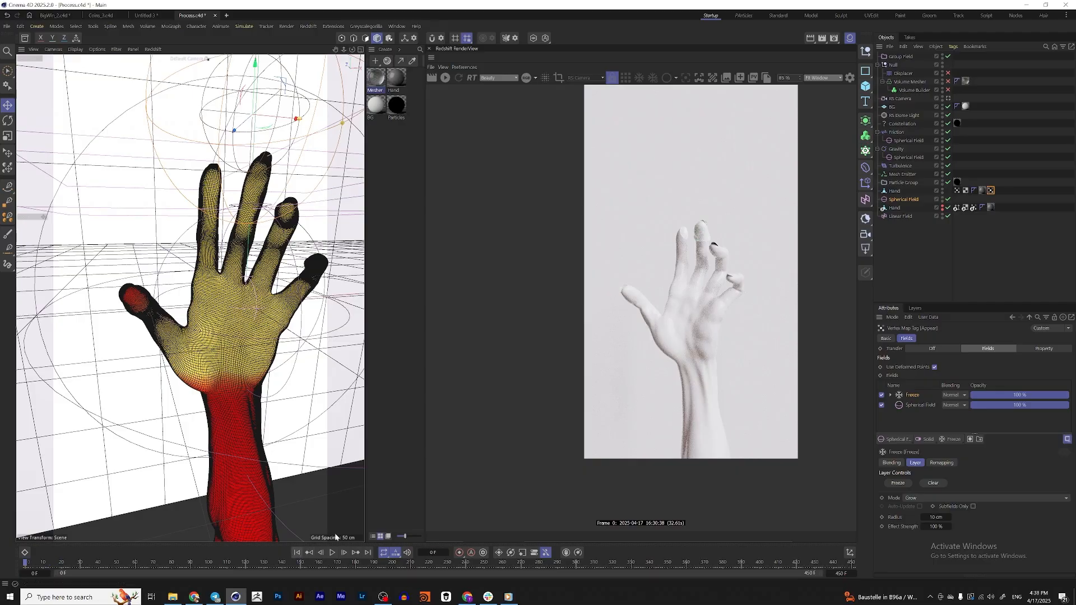
key("shift+f")
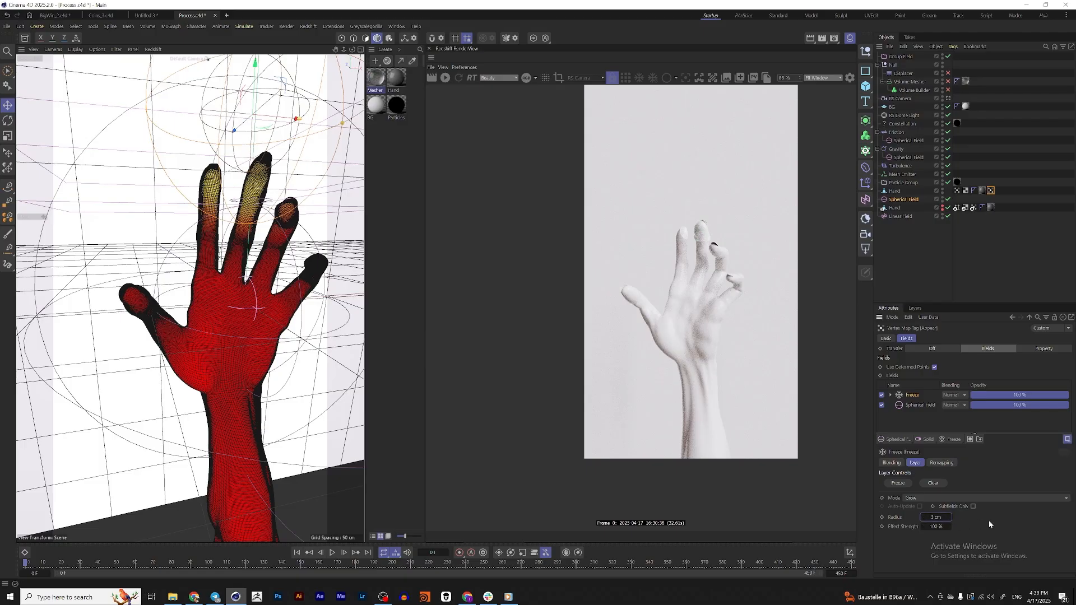
Keyframe the Freeze layer's radius from 1 to 3 cm and its effect strength from 10 to 15% between frames 0 and 210
key("Tab")
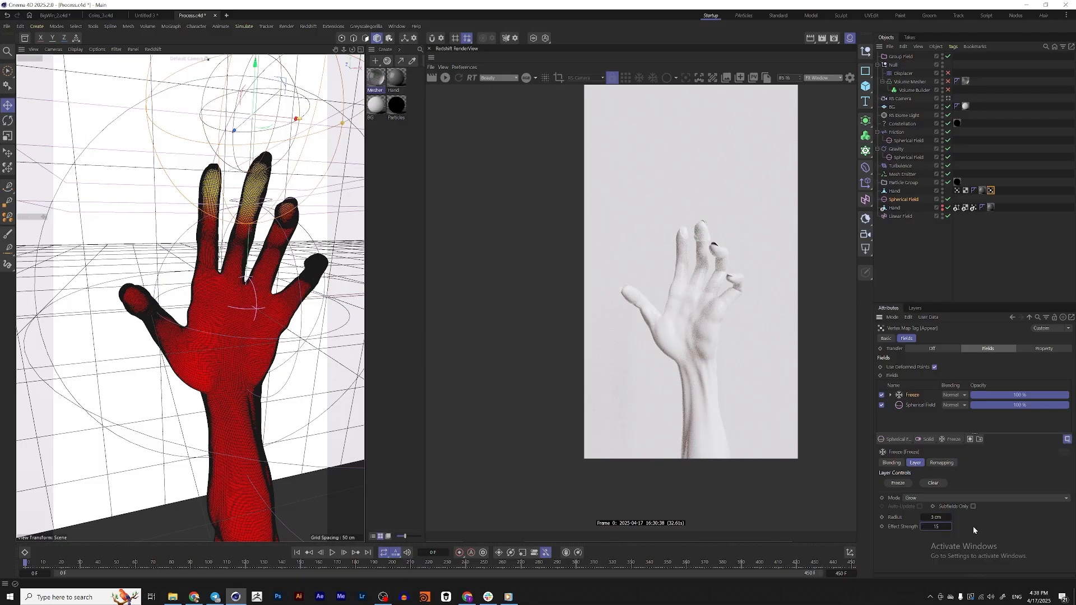
key("Return")
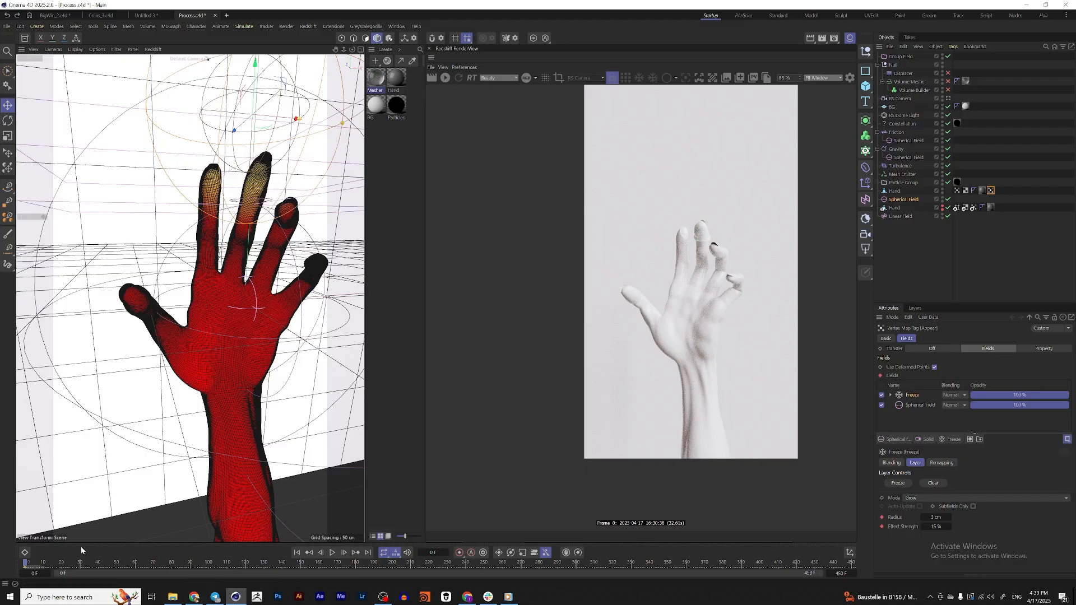
left_click_drag(28, 568, 162, 568)
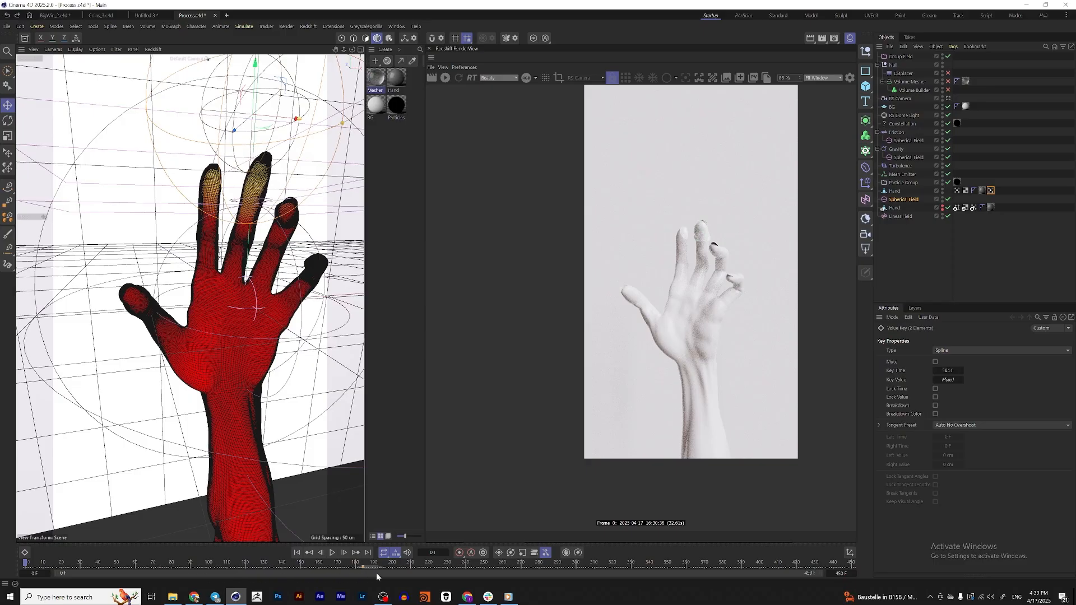
left_click(993, 192)
double_click(938, 518)
type("125")
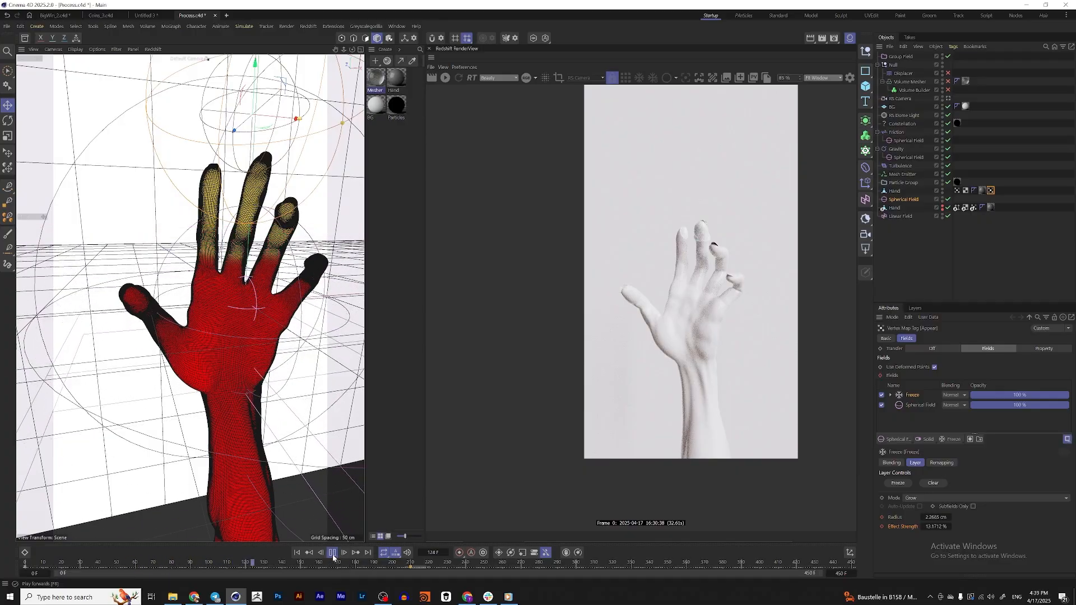
left_click(297, 553)
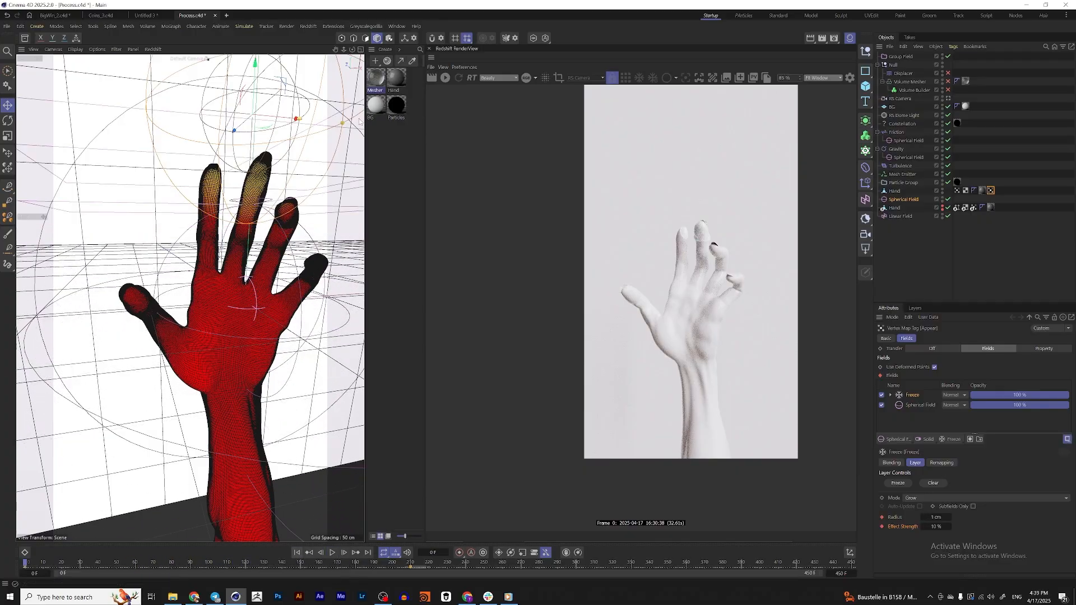
Open the Hand material's node graph and start the Redshift preview with the viewport looking through the RS Camera
double_click(402, 86)
left_click_drag(589, 83, 416, 184)
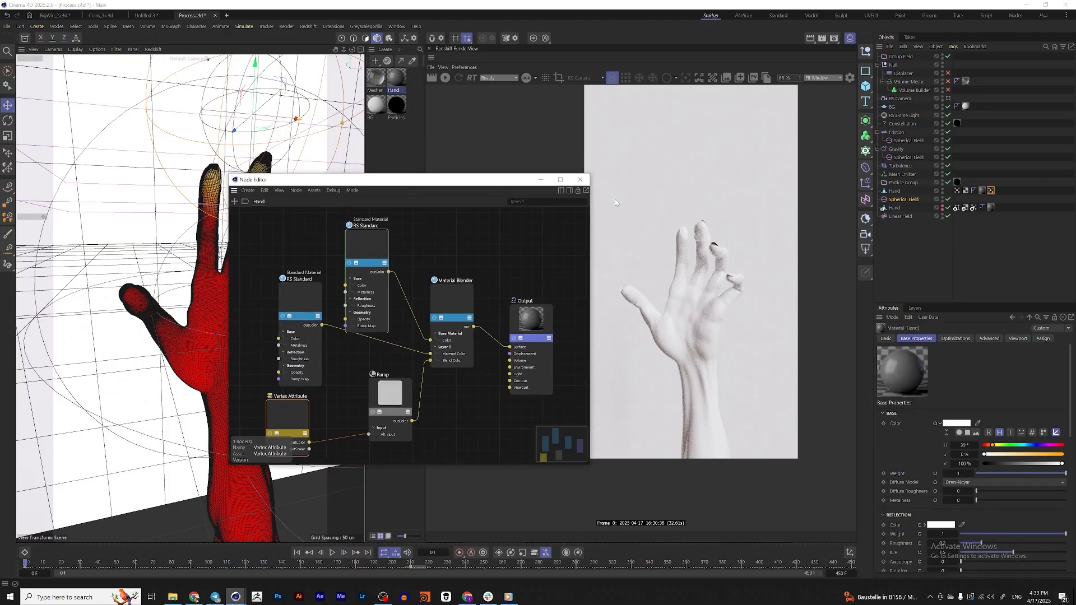
left_click(445, 77)
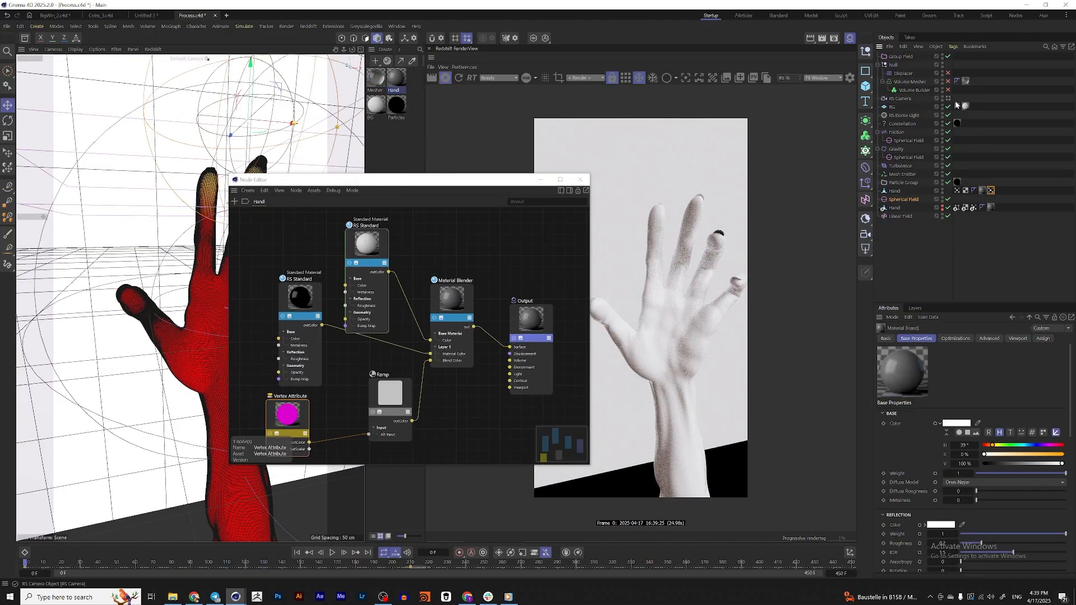
left_click_drag(325, 180, 431, 208)
middle_click_drag(431, 280, 536, 307)
left_click(450, 273)
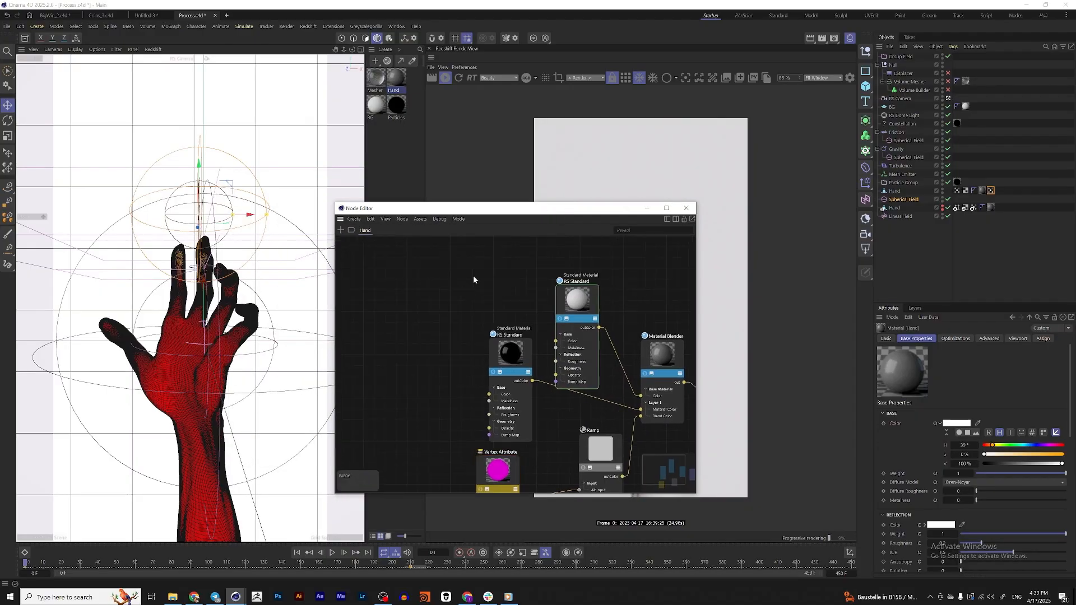
Duplicate the Vertex Attribute and Ramp nodes and place the copies beside the white RS Standard material
left_click(489, 467)
middle_click_drag(540, 453, 518, 394)
left_click(573, 397, "shift")
left_click_drag(470, 411, 367, 266, "ctrl")
middle_click_drag(384, 238, 412, 316)
left_click_drag(408, 341, 406, 265)
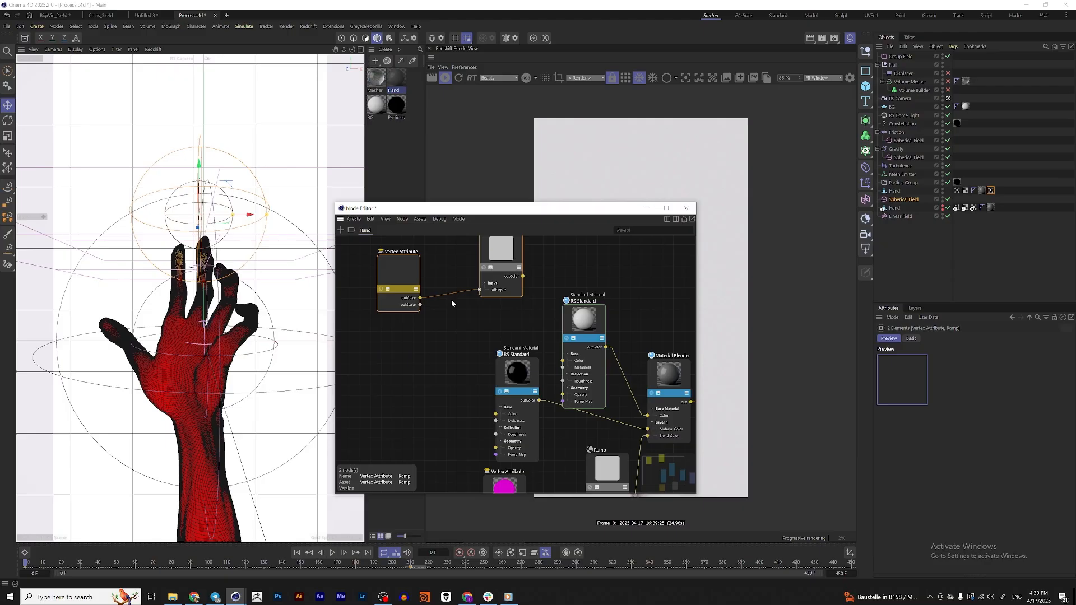
left_click(537, 268)
Connect the duplicated Ramp's output color to the Opacity input of the white RS Standard material
left_click_drag(511, 256, 507, 277)
left_click_drag(587, 328, 587, 292)
left_click(506, 282)
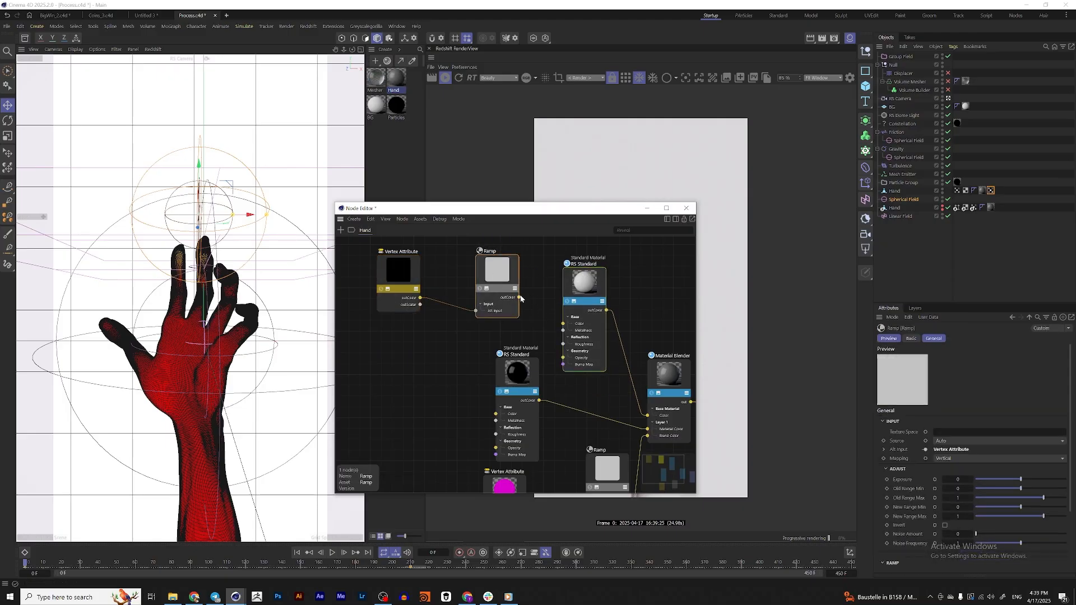
left_click_drag(546, 343, 563, 358)
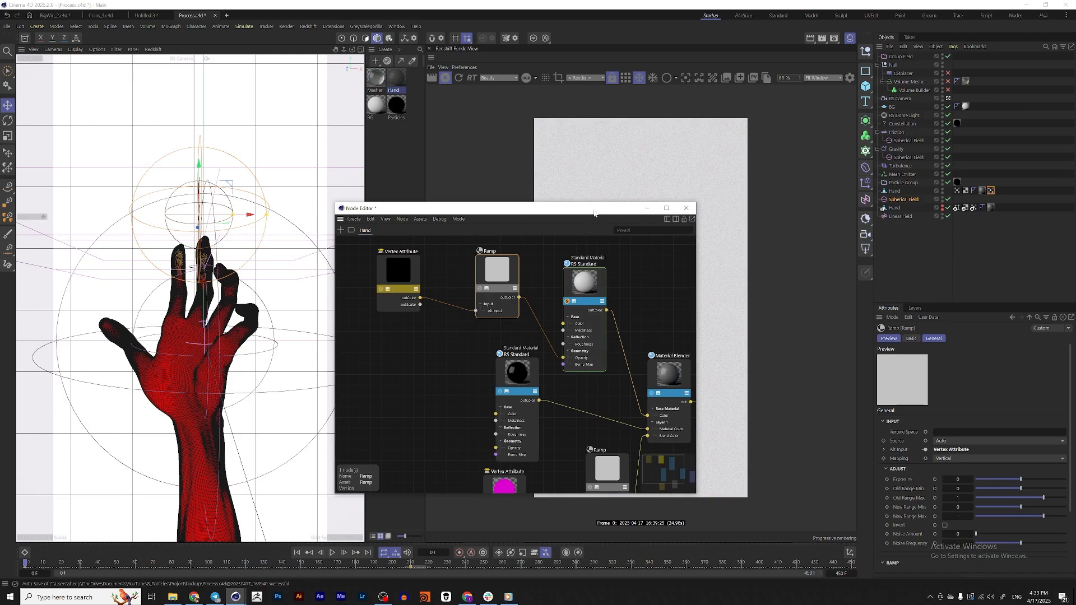
left_click_drag(595, 213, 420, 191)
Assign the Appear vertex map as the attribute of the duplicated Vertex Attribute node
left_click(242, 250)
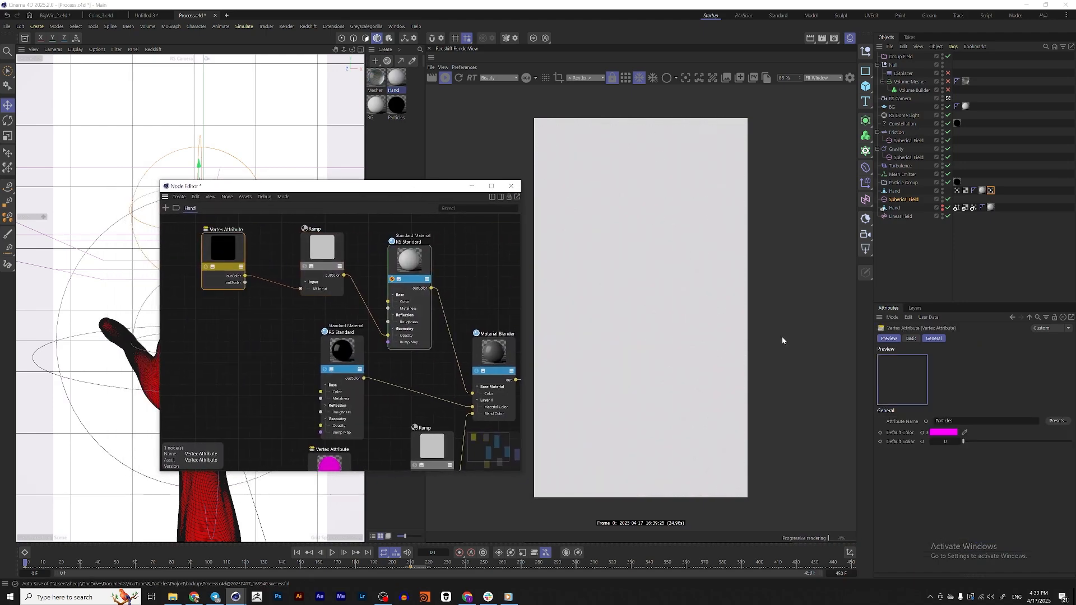
left_click_drag(236, 246, 251, 247)
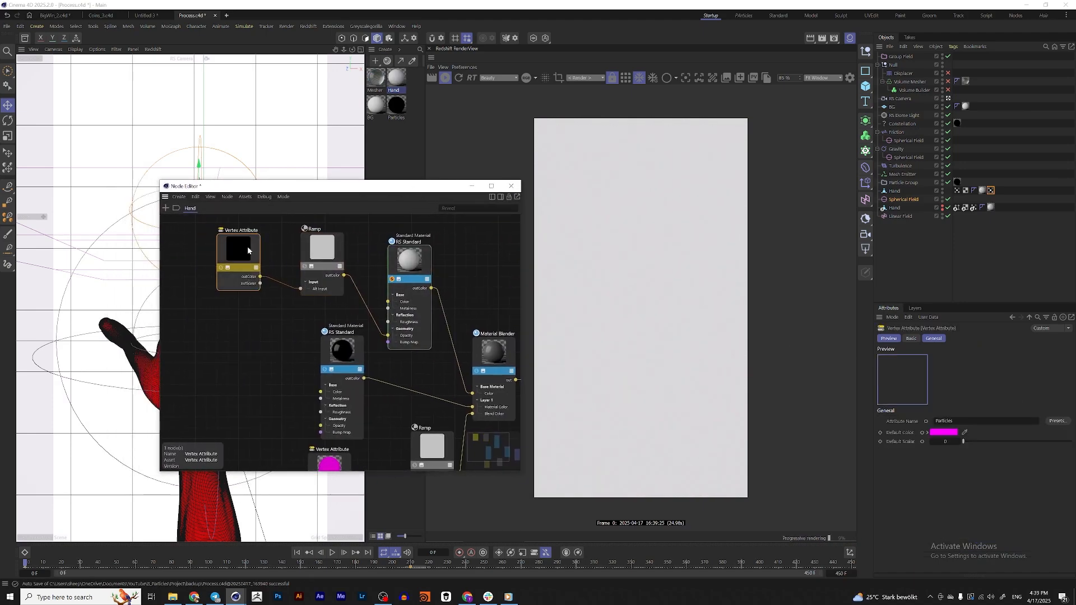
left_click_drag(991, 190, 1002, 312)
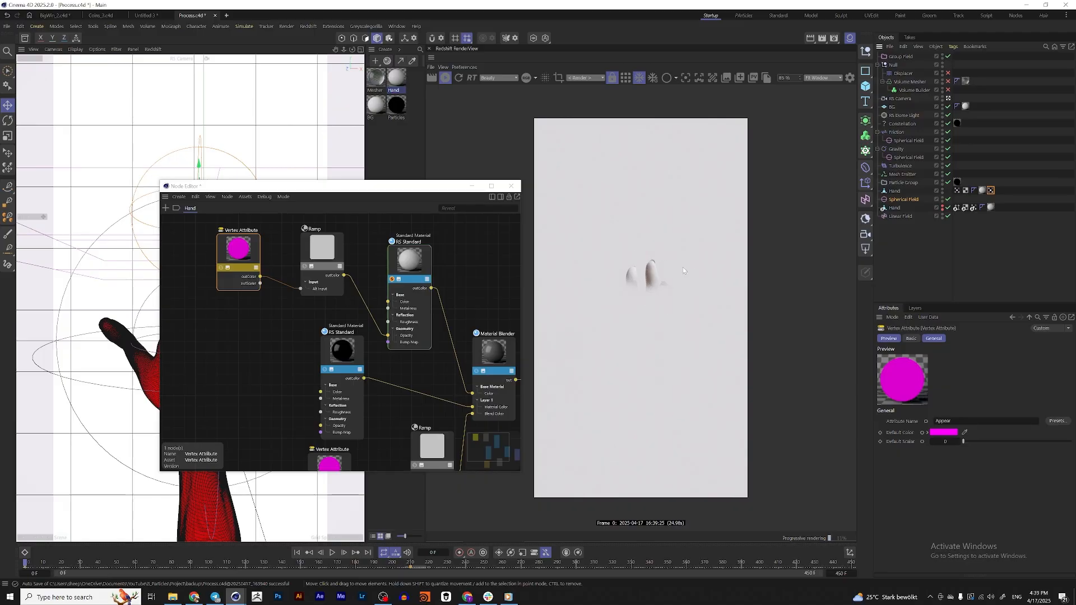
left_click_drag(314, 186, 369, 219)
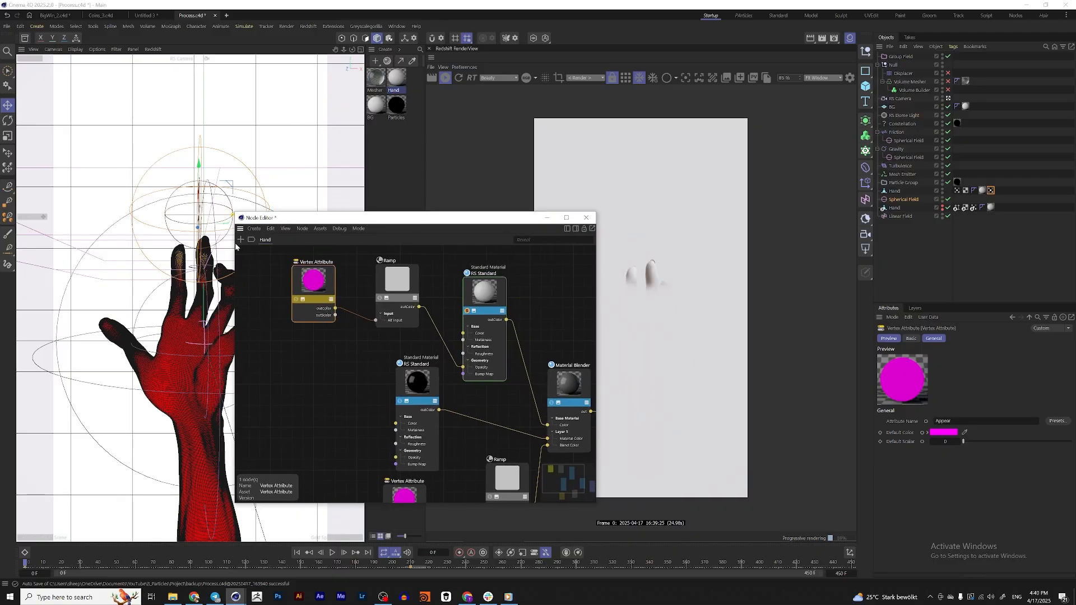
Shift the black knot of the duplicated Ramp to about 27% to tighten the opacity transition
left_click(399, 285)
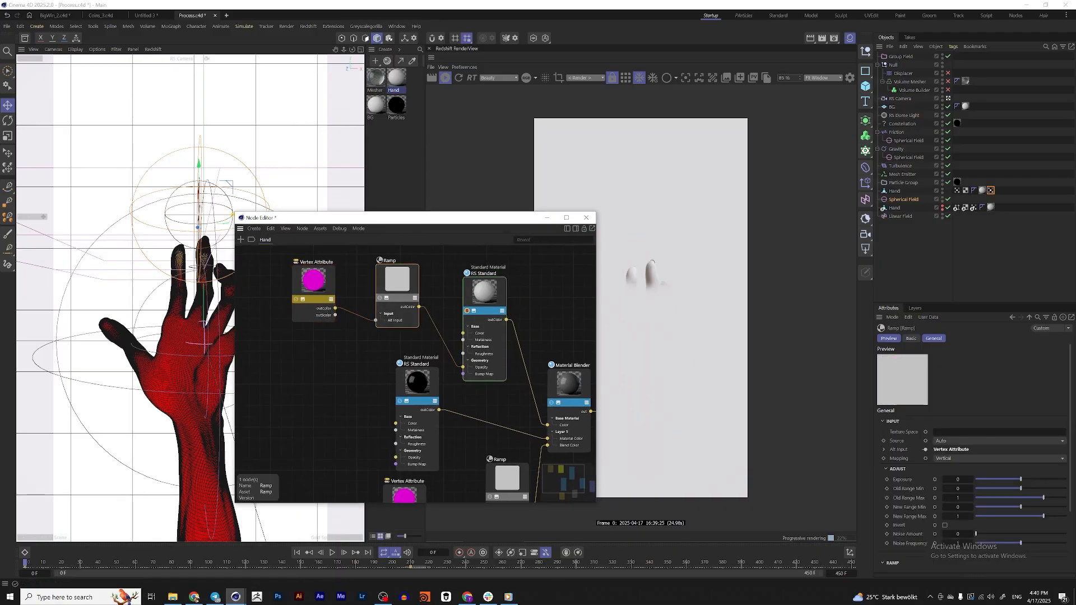
left_click_drag(1072, 425, 1064, 513)
left_click_drag(978, 500, 988, 501)
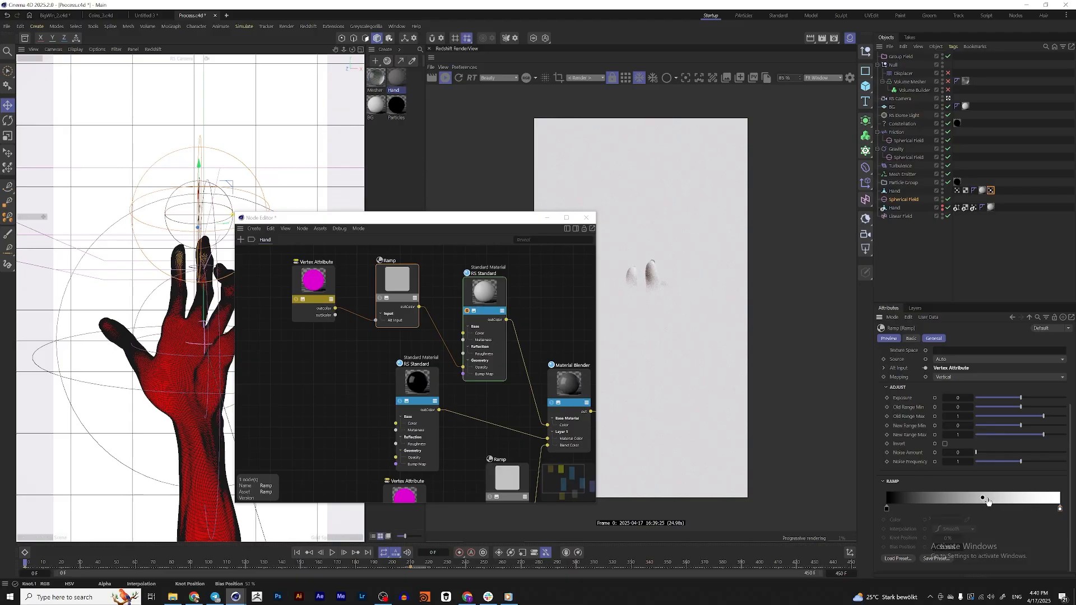
left_click_drag(891, 509, 934, 510)
left_click_drag(496, 217, 447, 136)
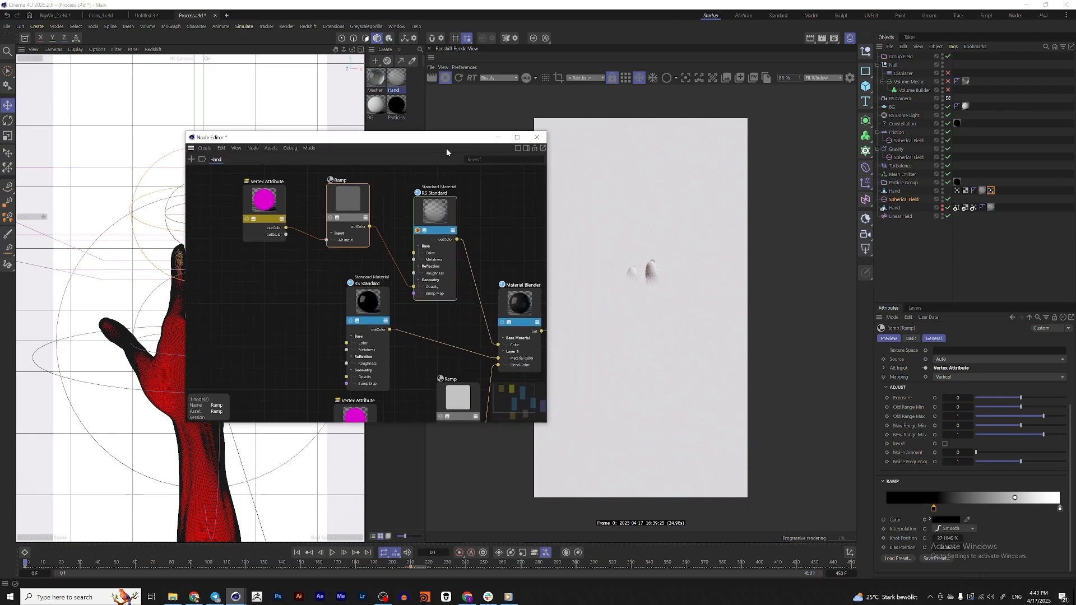
Play the animation from the start to check how the fingers appear in the render, and review the Mesh Emitter's properties
left_click(332, 553)
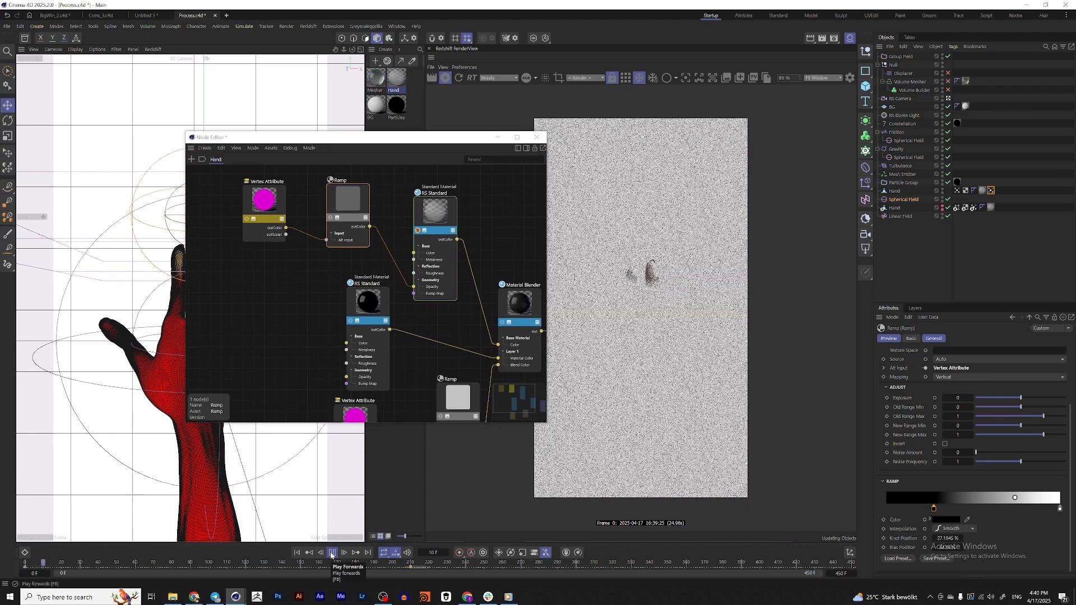
left_click(332, 553)
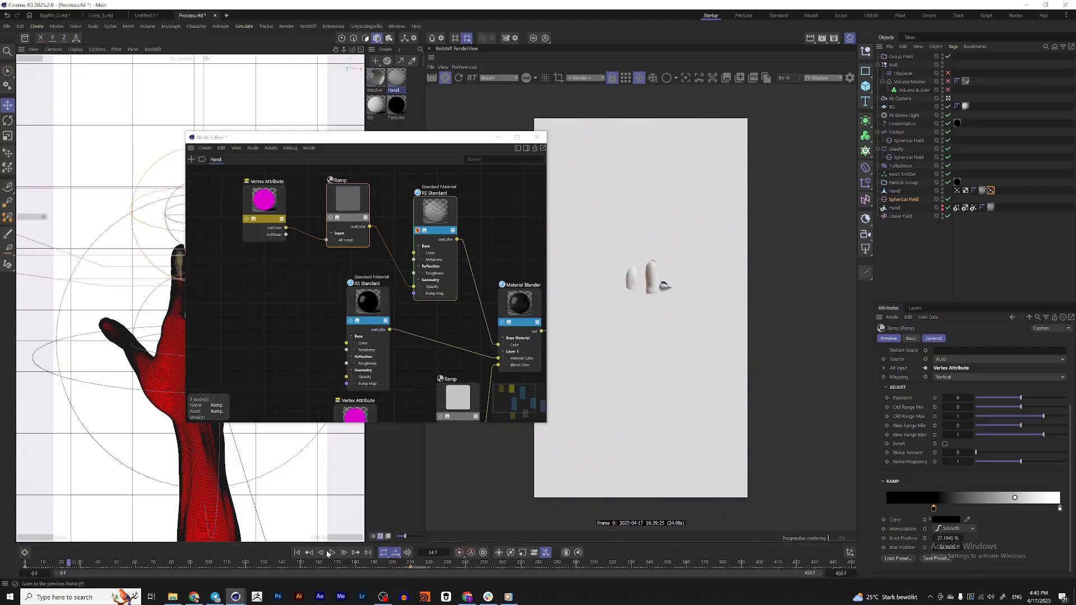
left_click(332, 553)
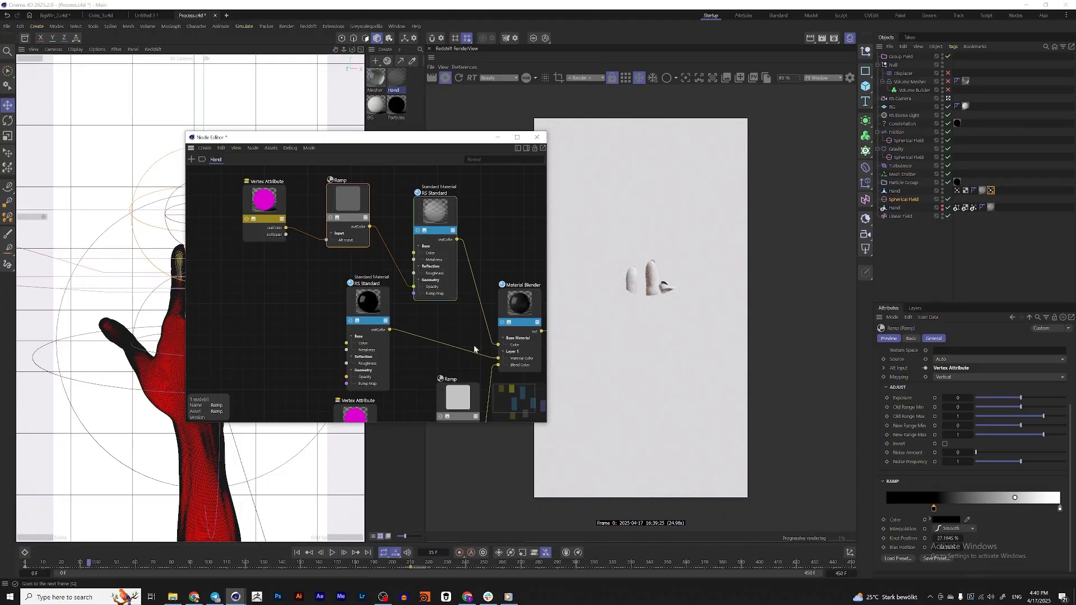
left_click(332, 553)
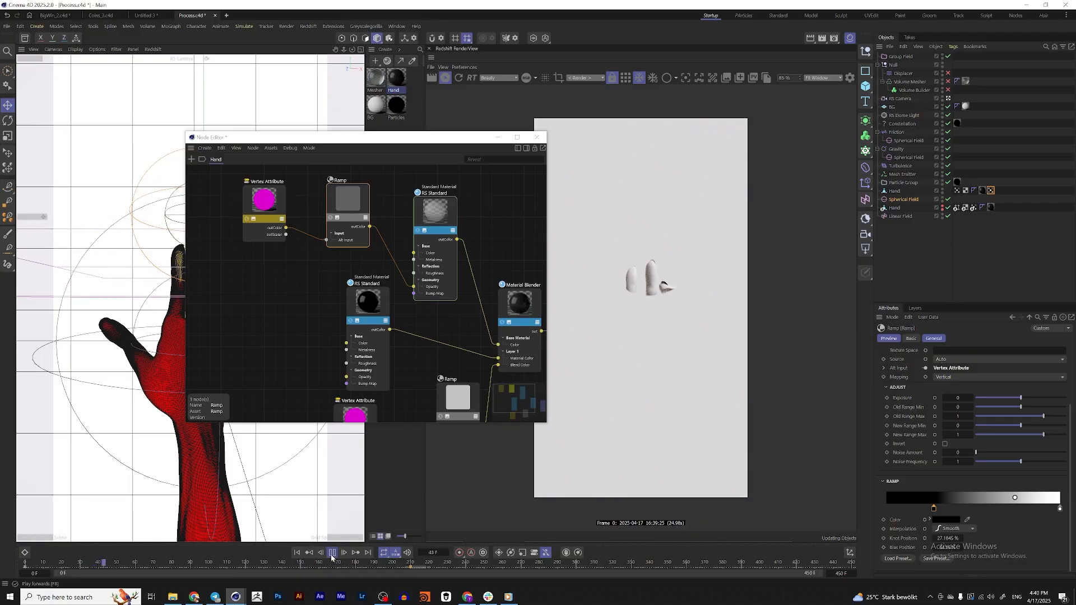
left_click(296, 555)
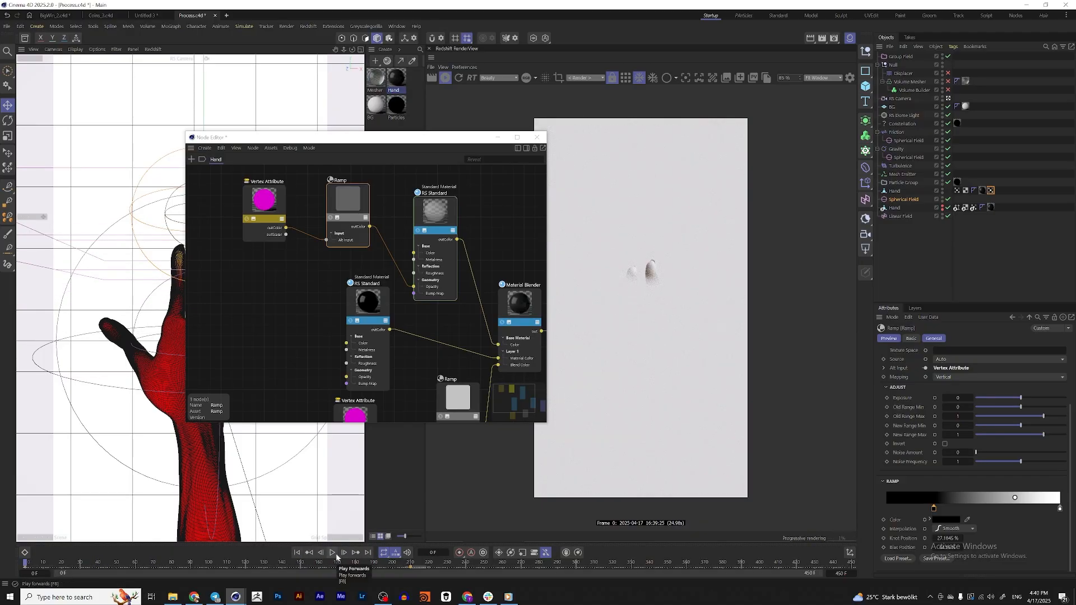
left_click(334, 554)
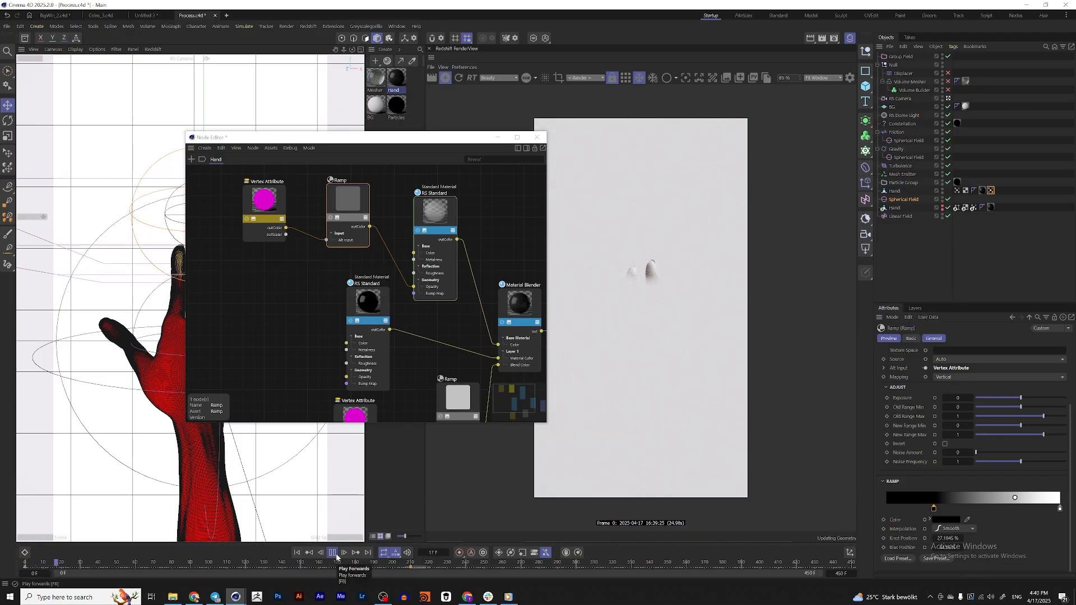
left_click(333, 553)
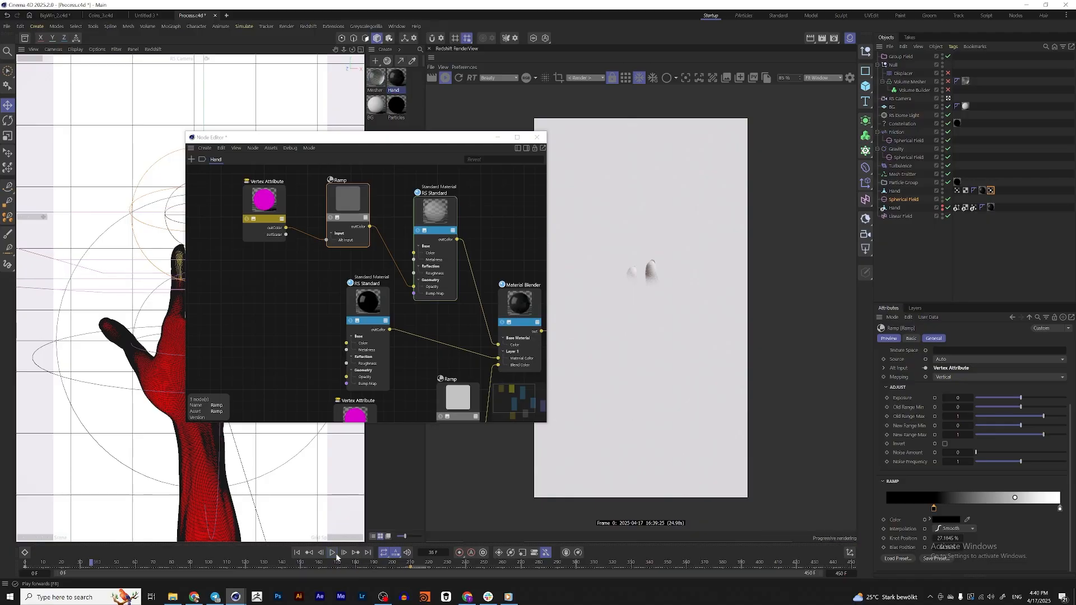
left_click(916, 175)
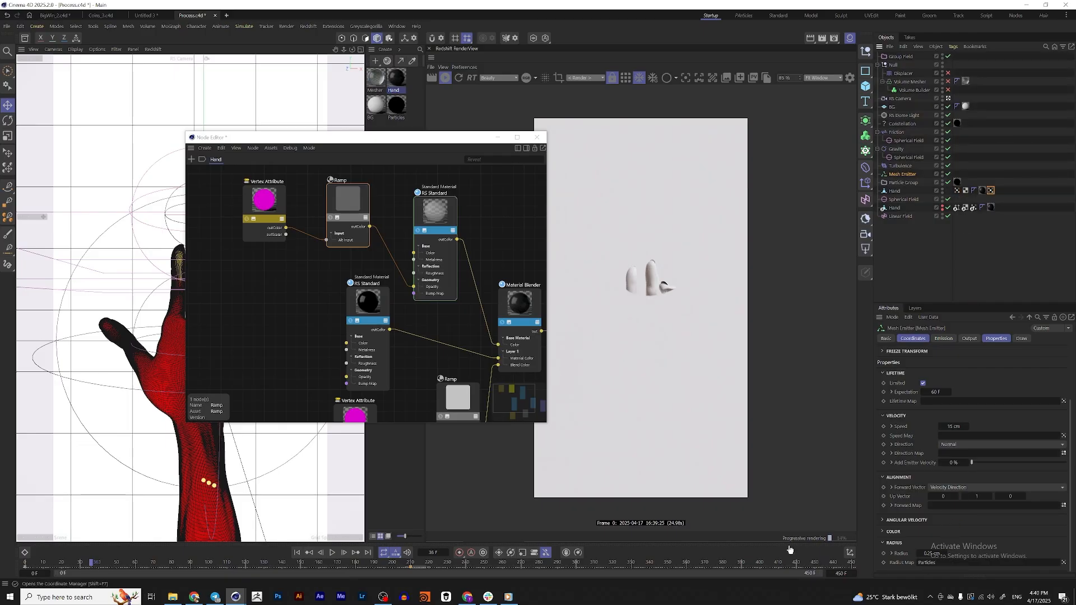
left_click(298, 553)
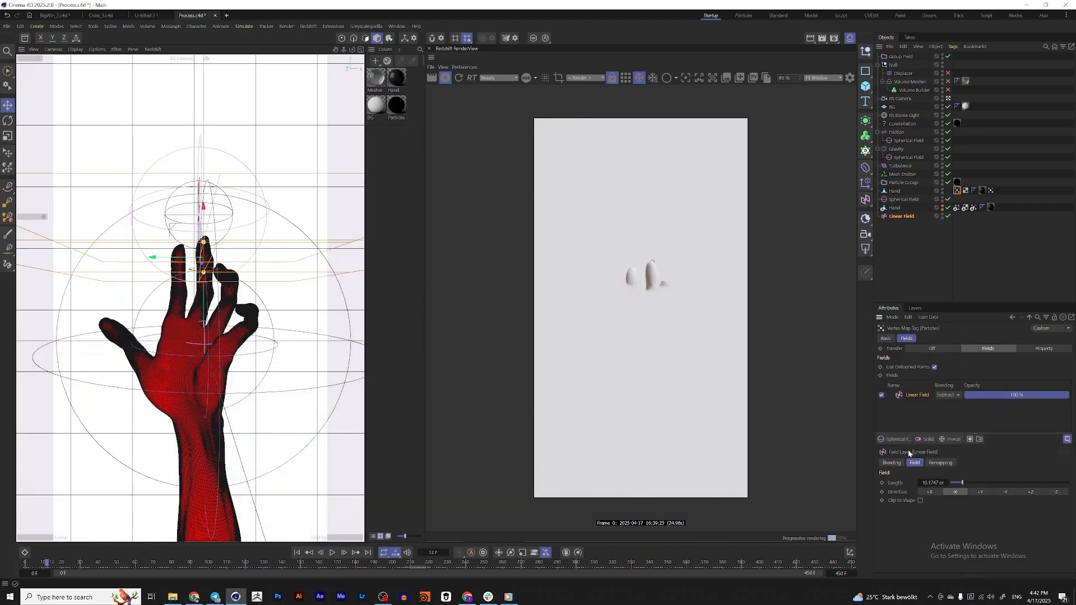
Add a Shader Field beneath the Linear Field in the Particles vertex map and load a Noise shader into it
left_click(902, 443)
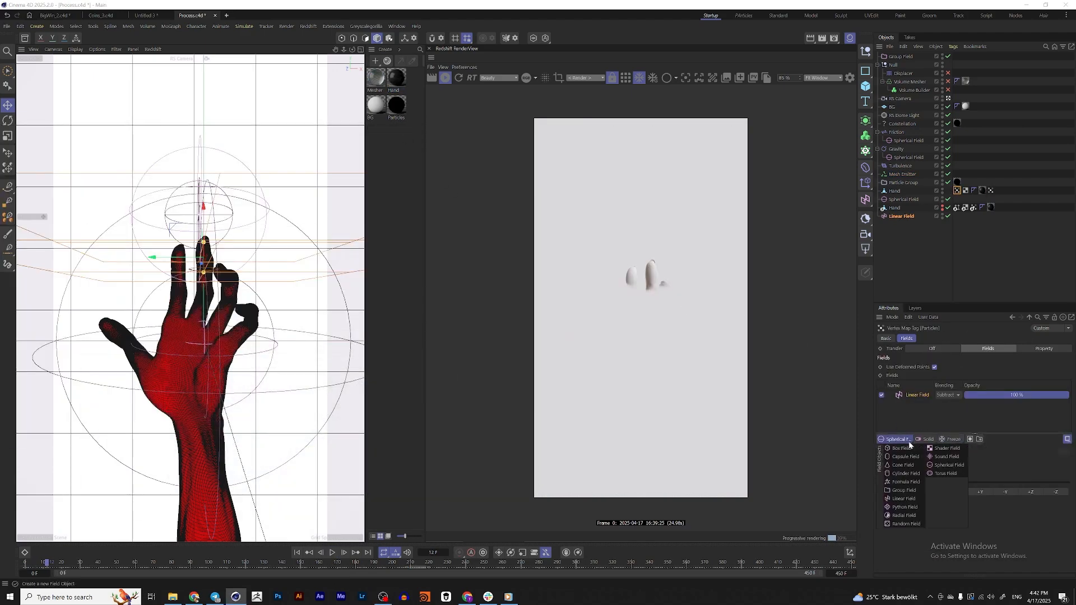
left_click(946, 448)
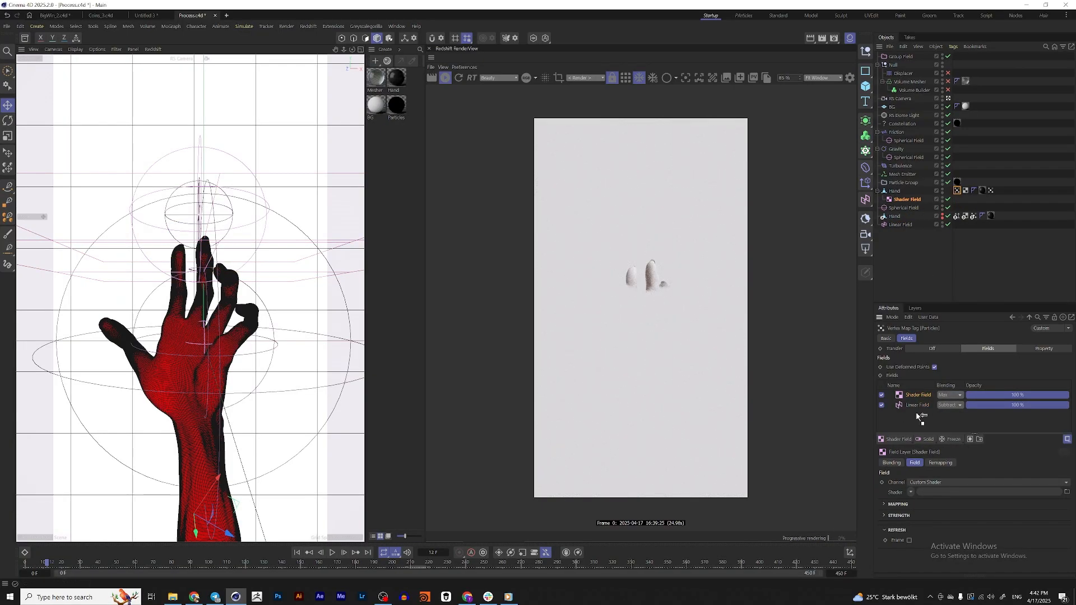
left_click(911, 493)
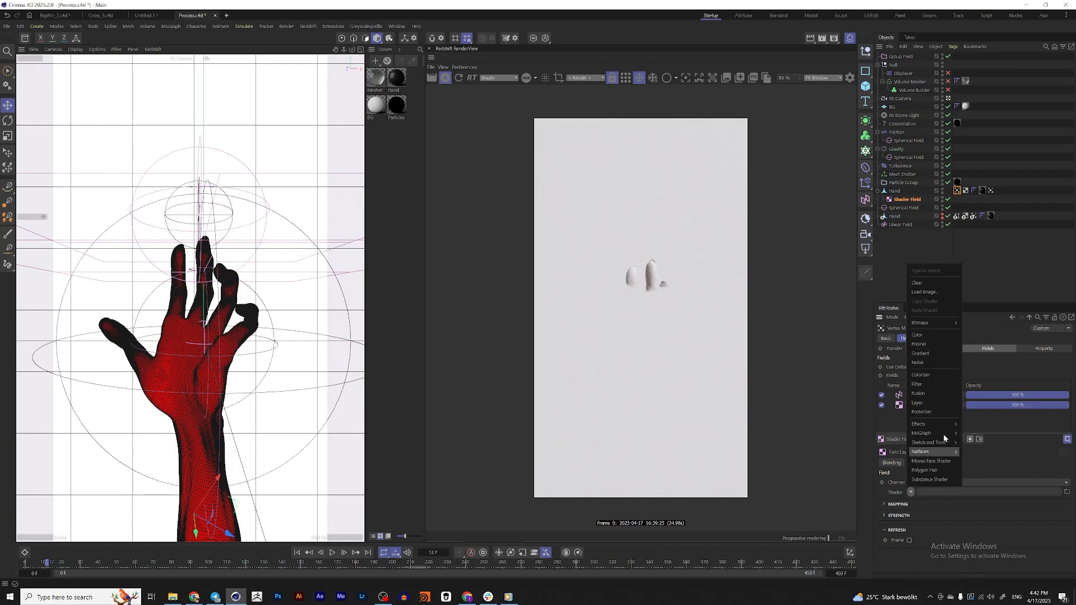
left_click(937, 366)
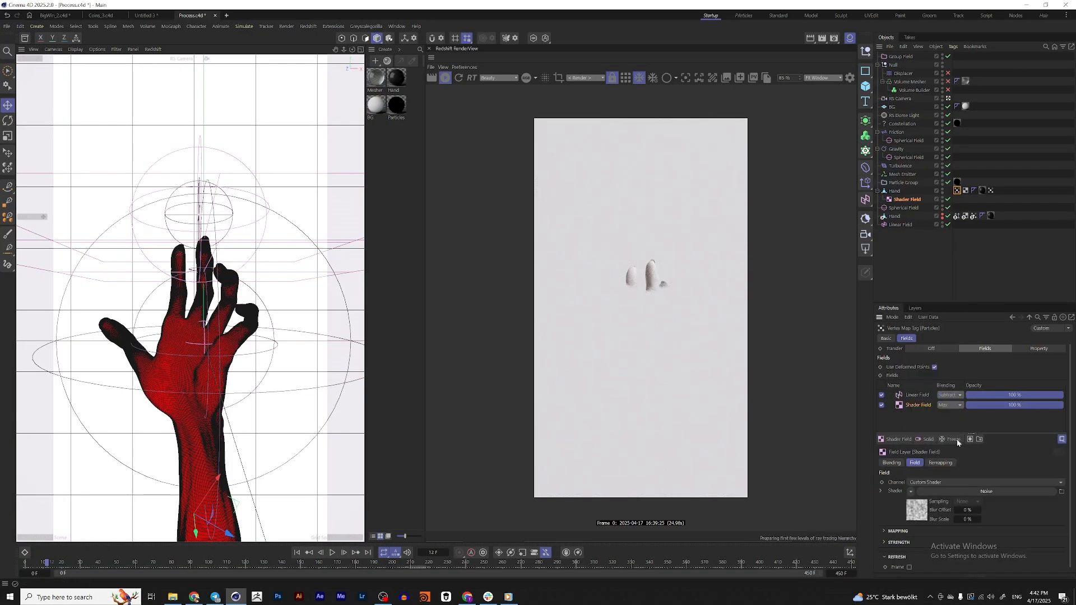
Raise the Noise shader's contrast to 70% and its Low Clip to 24%, and lower its High Clip to about 79%
left_click(919, 511)
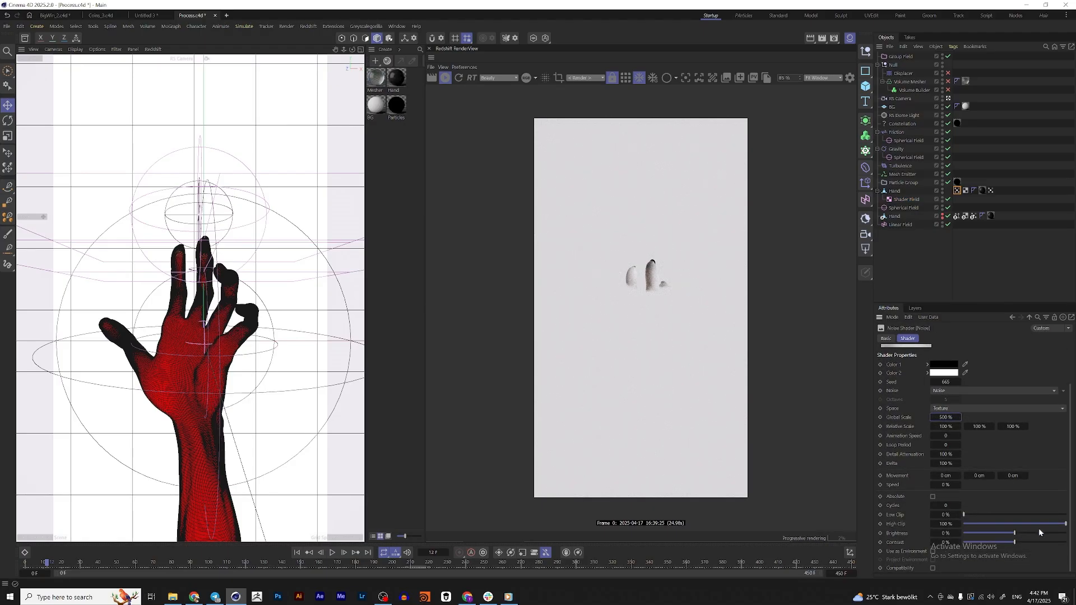
left_click_drag(1061, 524, 1044, 525)
left_click_drag(971, 515, 992, 515)
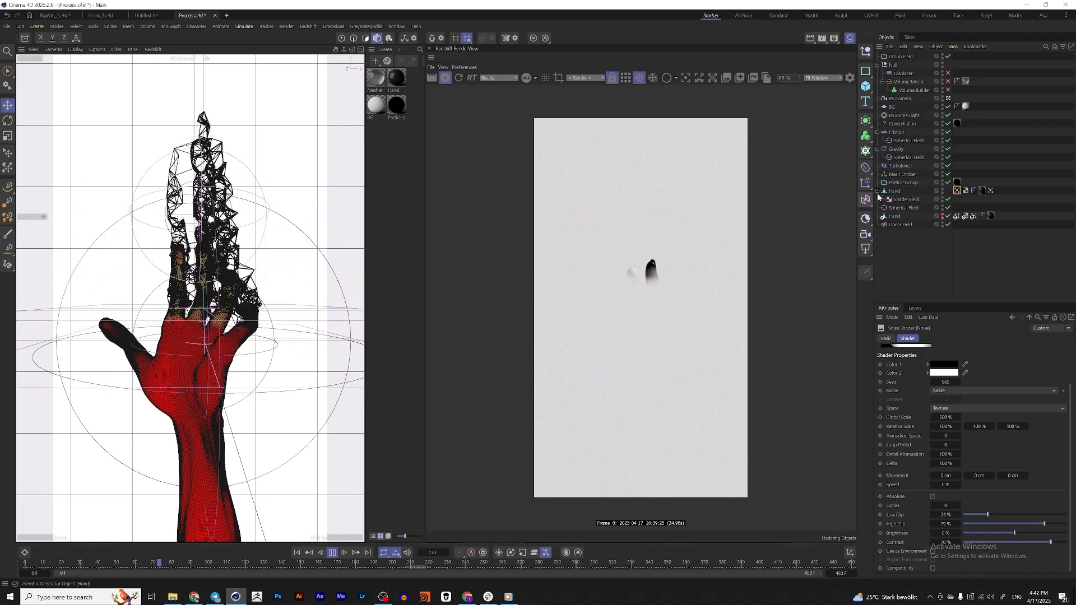
Play the animation to check the noise breakup, and set the Noise shader's Low Clip to 36% and High Clip to 83%
left_click(334, 554)
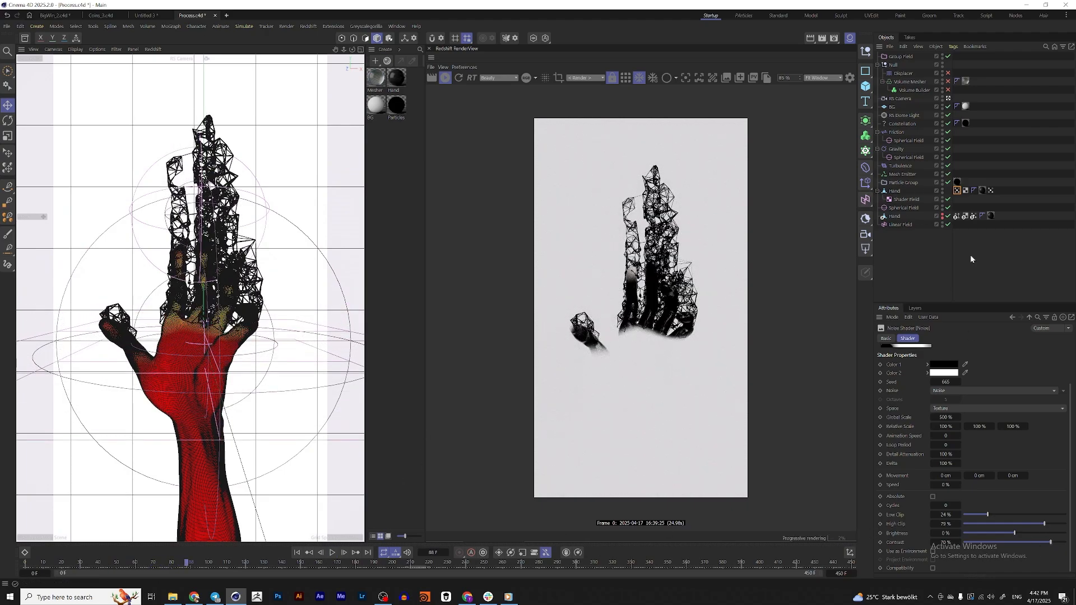
left_click(335, 554)
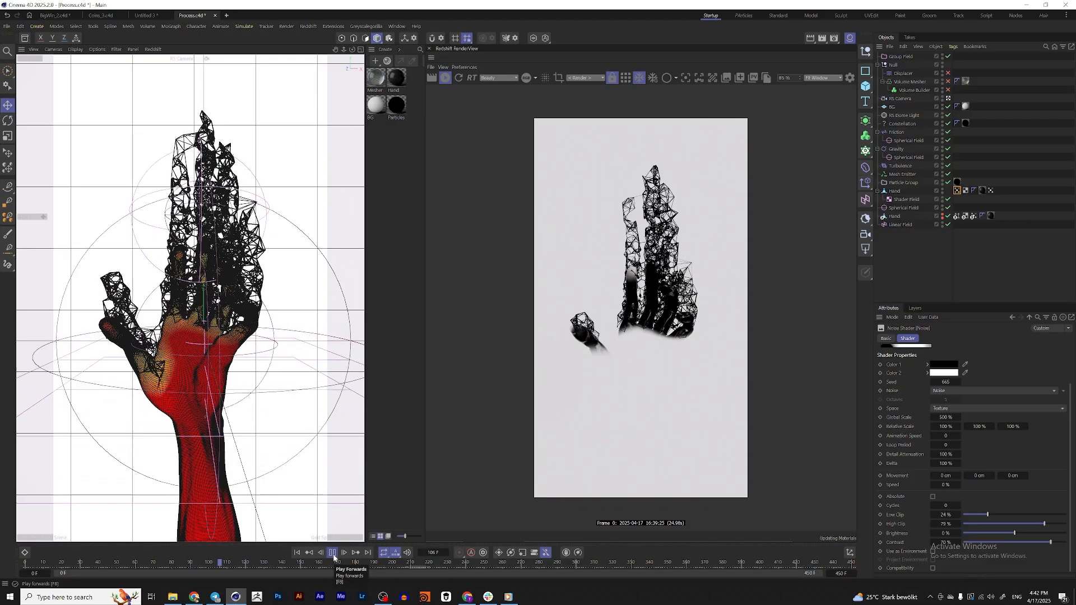
left_click(333, 554)
left_click_drag(991, 519, 1002, 517)
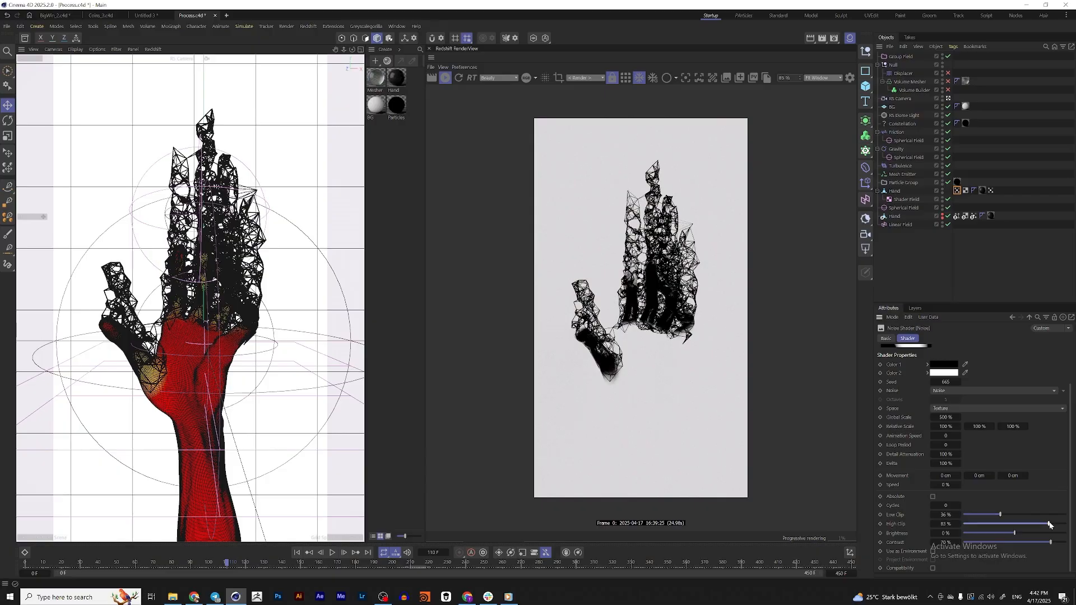
Replay the animation from the start in short stretches, pausing to examine how the fingertips dissolve in the render
left_click(303, 554)
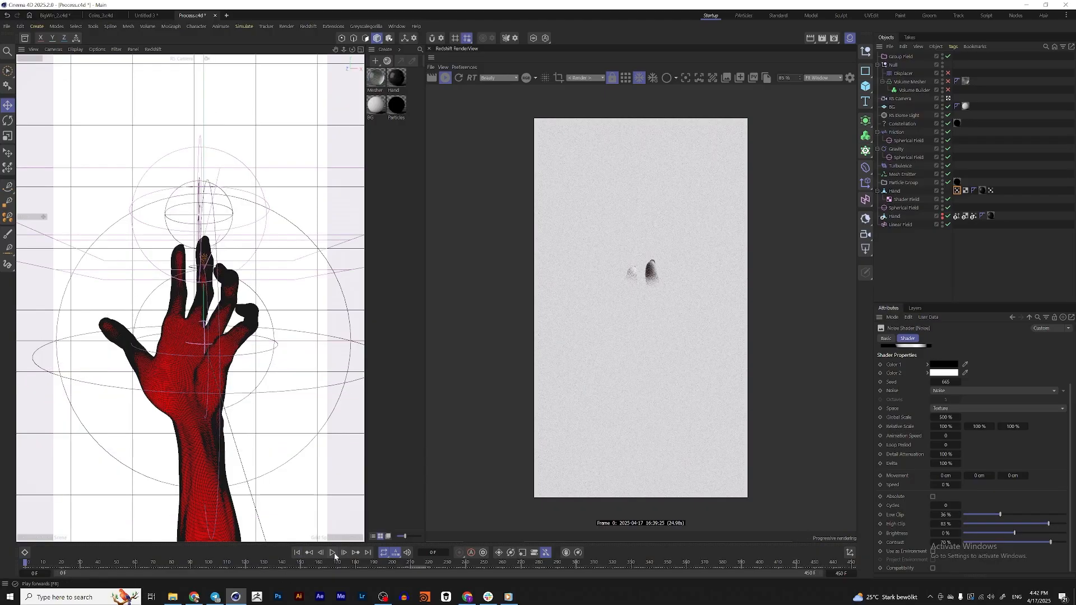
left_click(334, 556)
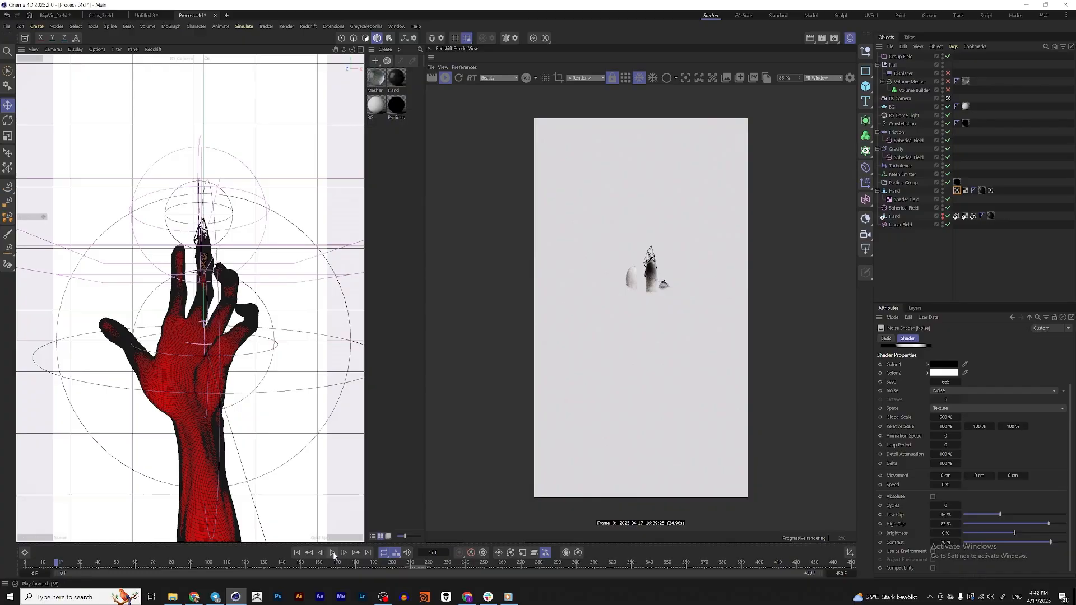
left_click(333, 554)
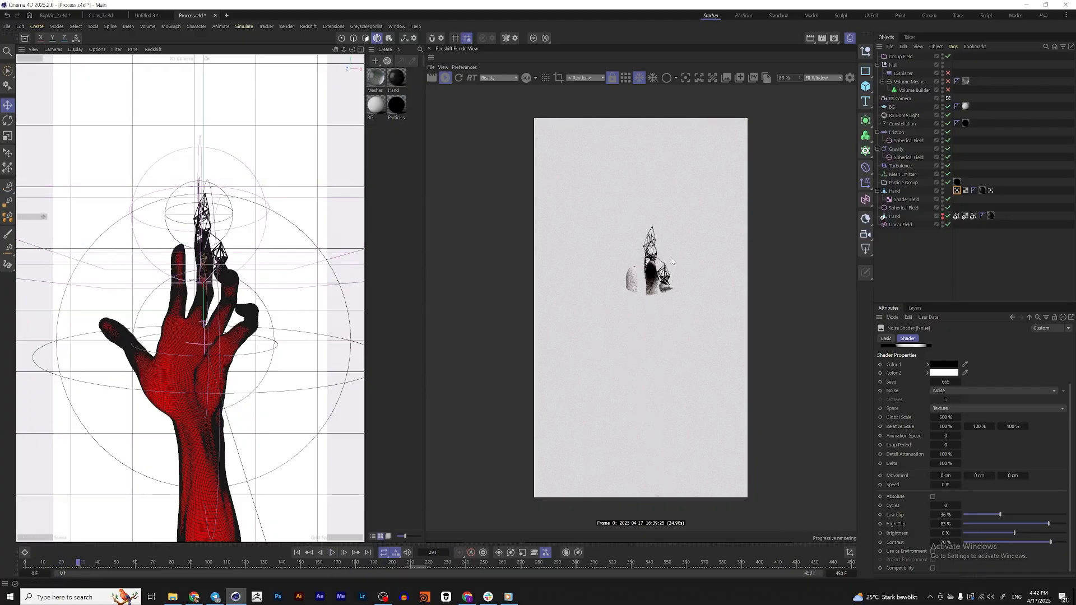
left_click(332, 553)
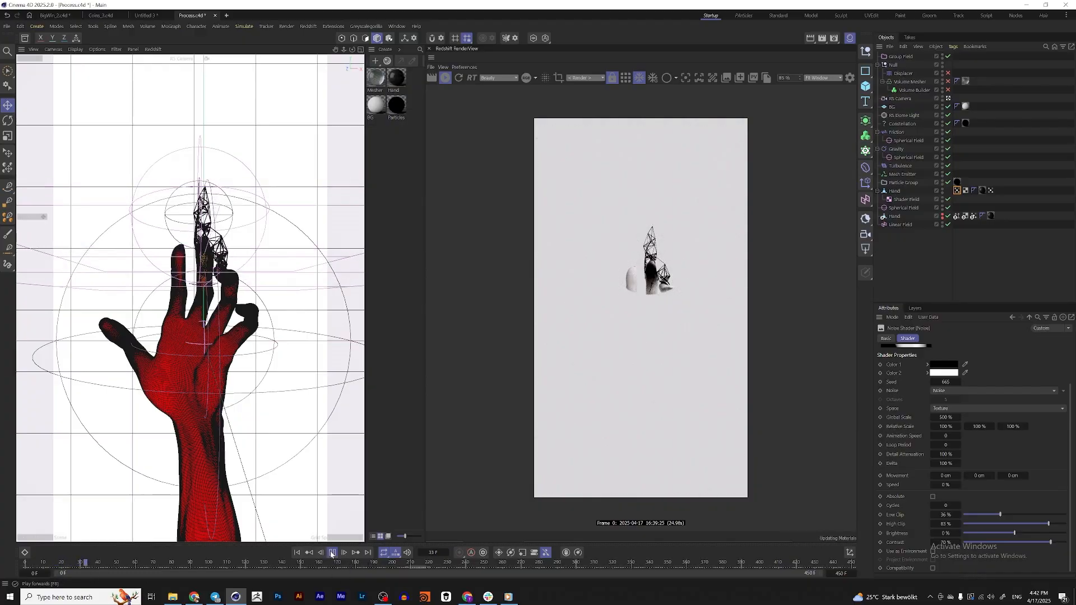
left_click(332, 554)
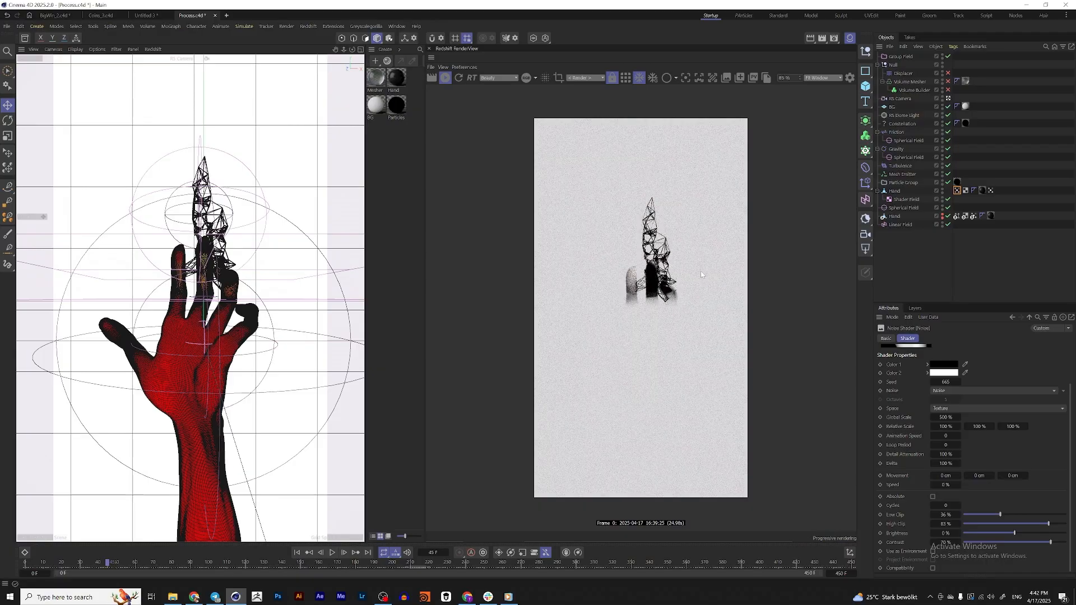
Advance the animation to about frame 58, enable the Displacer, Volume Mesher and Volume Builder, and show the Volume Builder's object properties
left_click(333, 554)
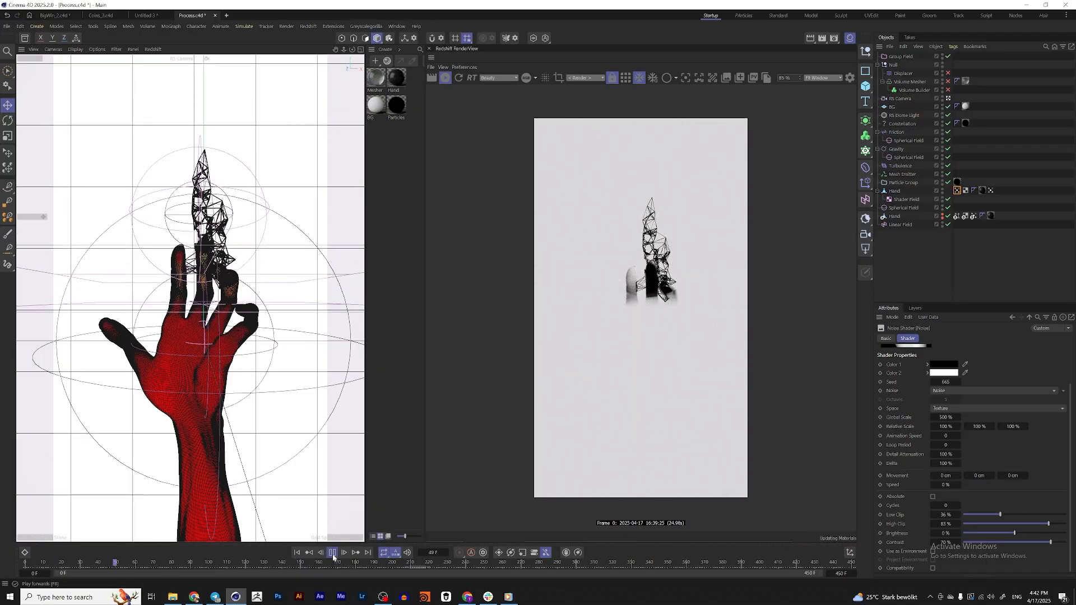
left_click(333, 554)
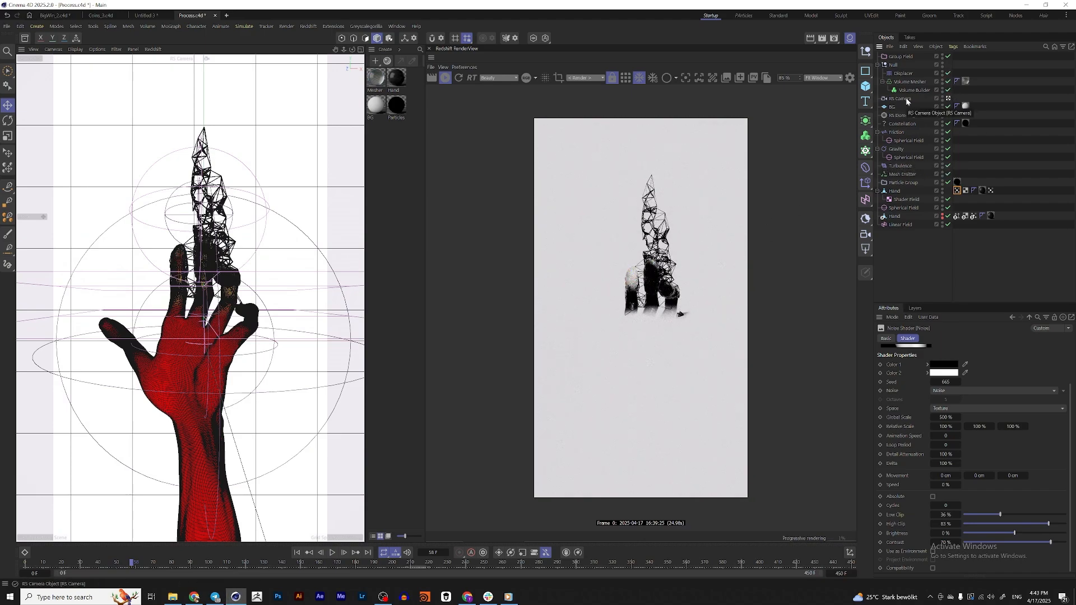
scroll(653, 287, "up", 5)
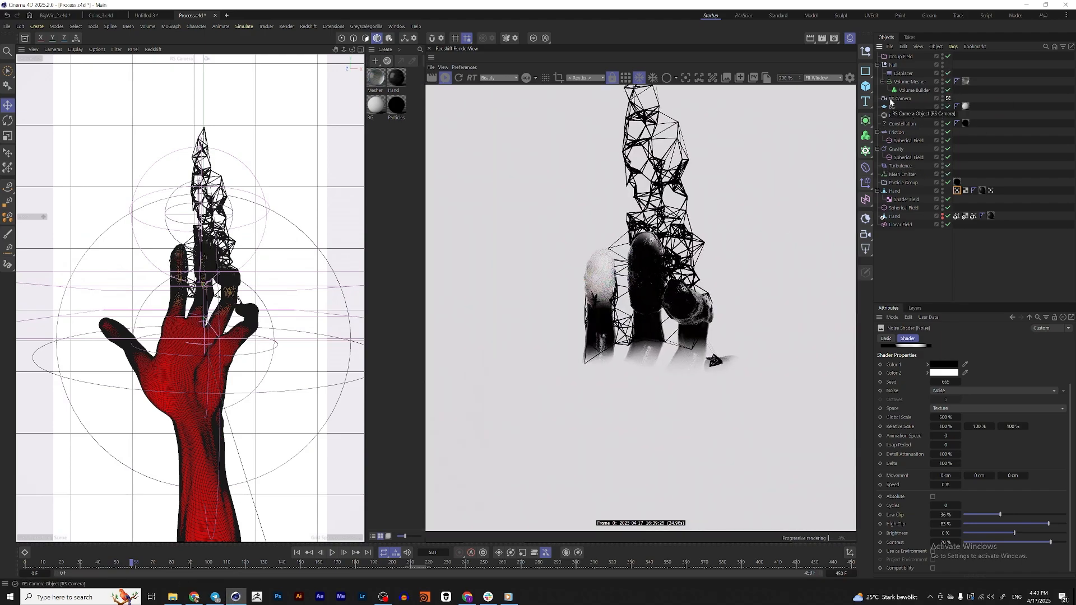
left_click(915, 90)
left_click(944, 339)
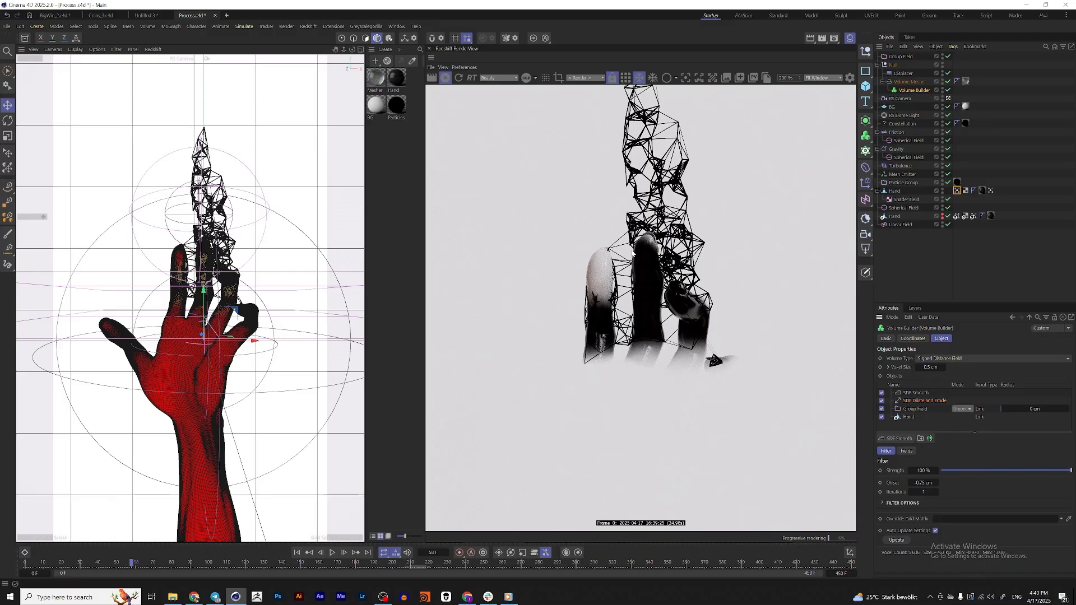
Continue the playback in short stretches to examine the volume mesh around the fingers in the enlarged render
left_click(333, 553)
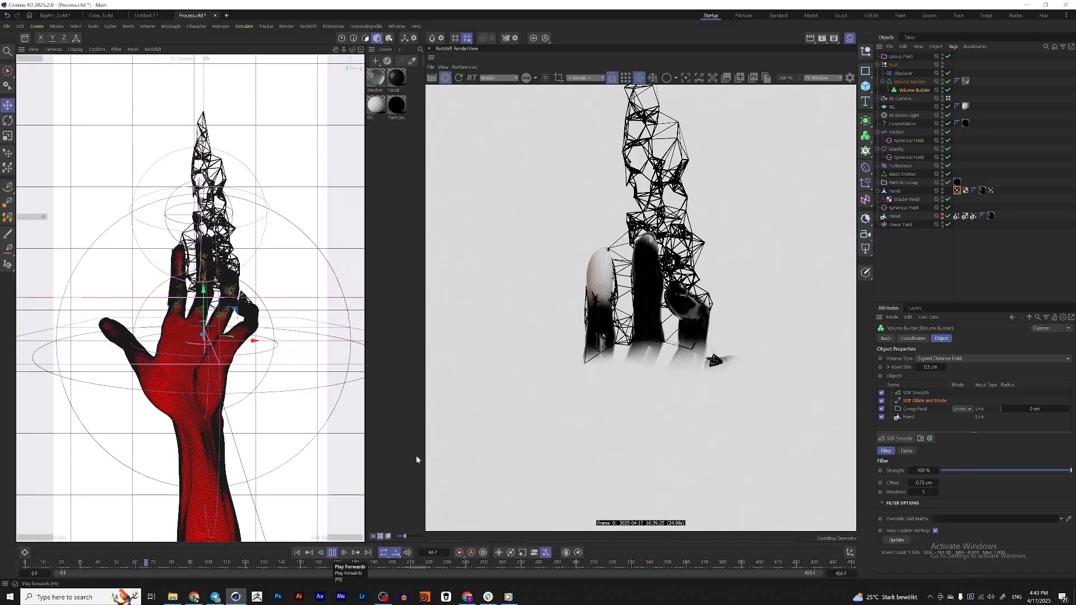
left_click(333, 552)
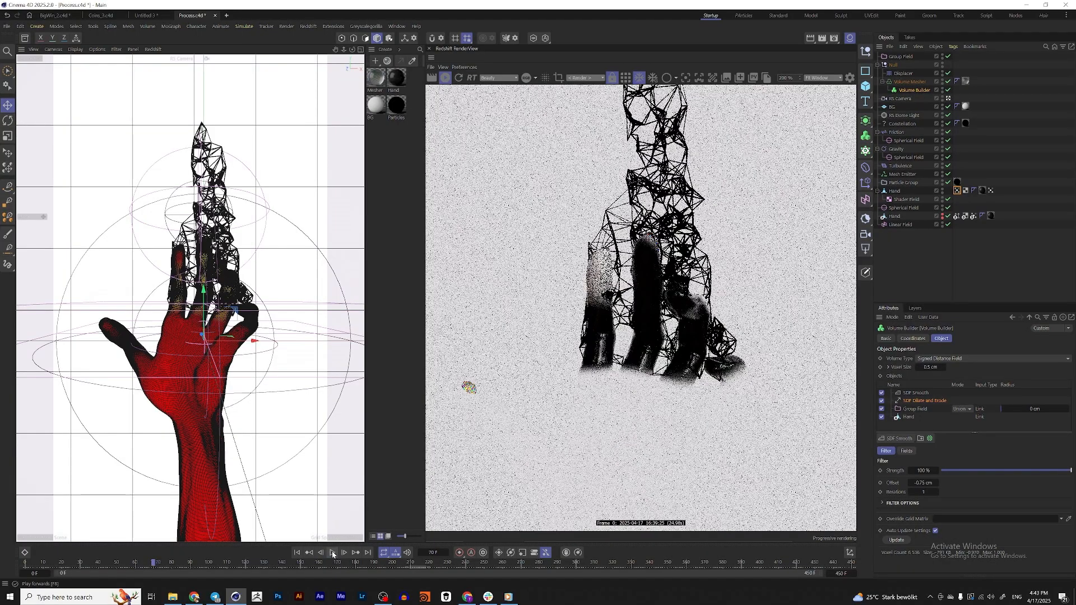
left_click(333, 553)
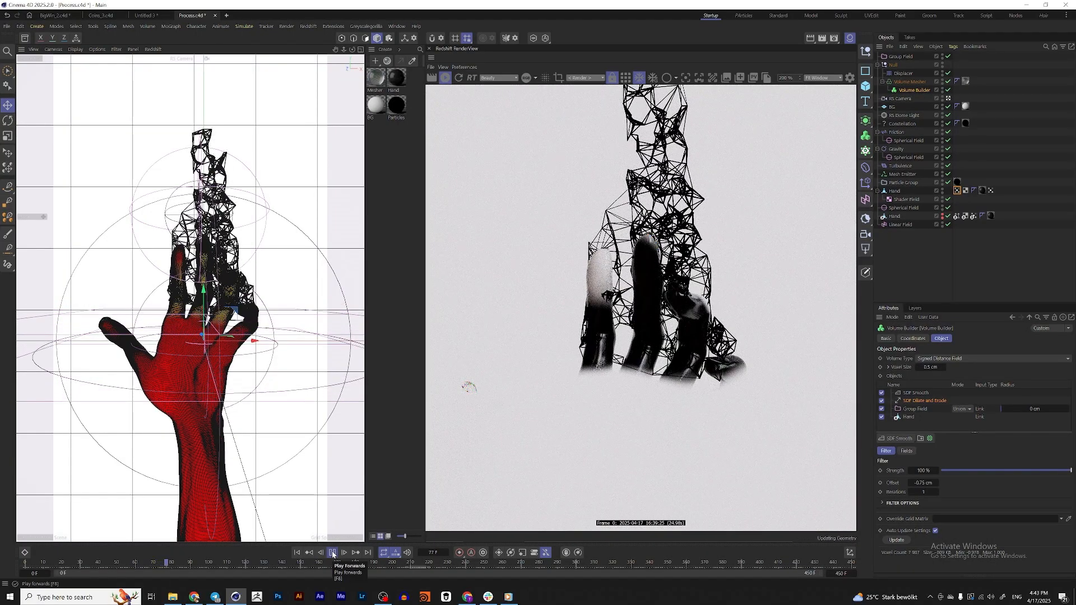
left_click(332, 554)
Switch to the media player, play the finished hand animation for comparison, and minimize it
left_click(506, 596)
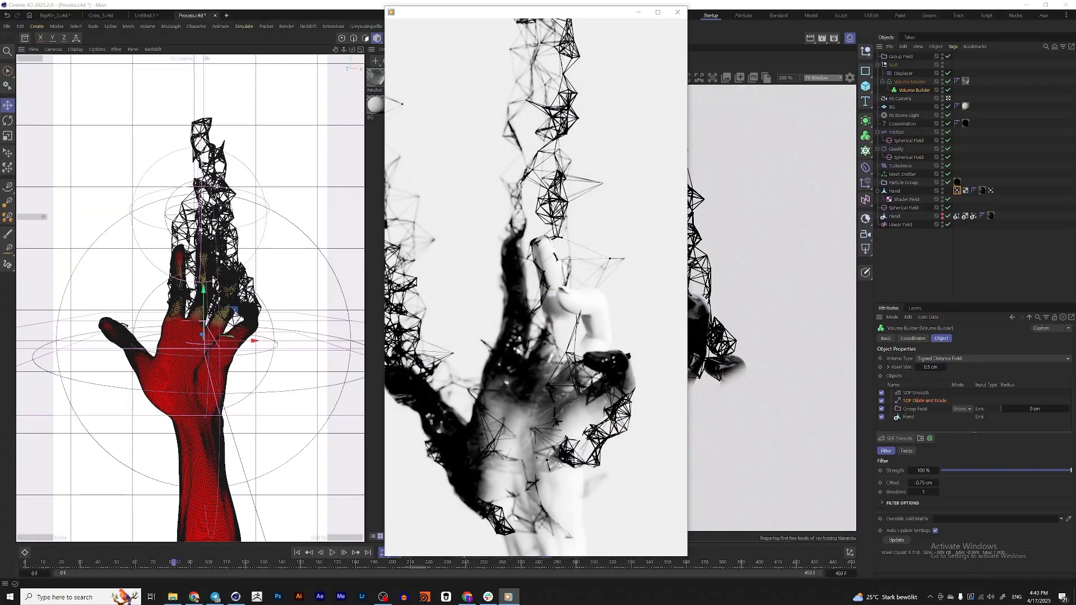
left_click(536, 546)
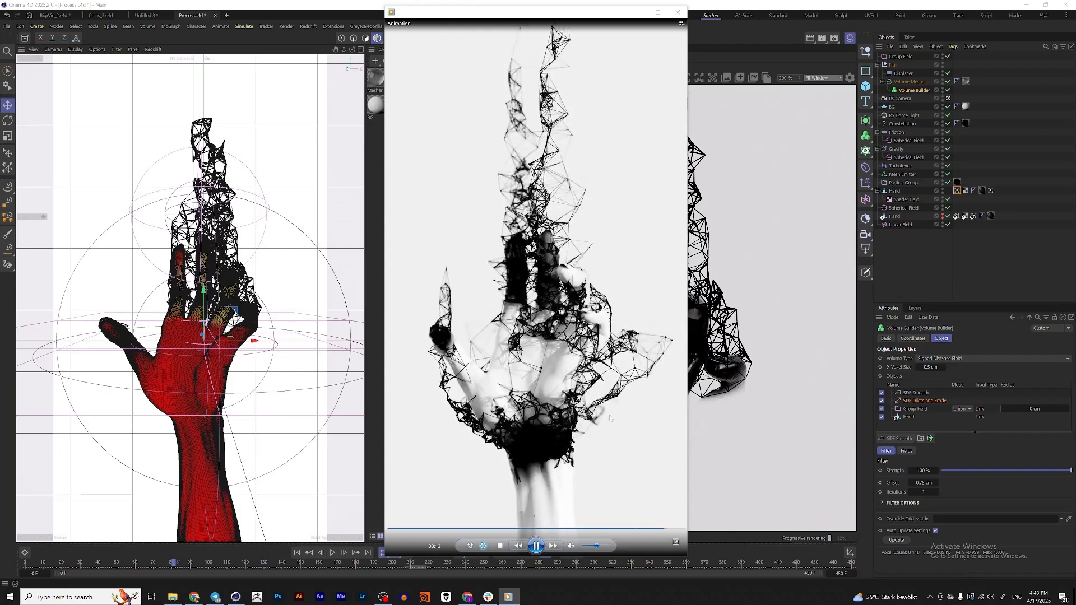
left_click(537, 546)
left_click(639, 13)
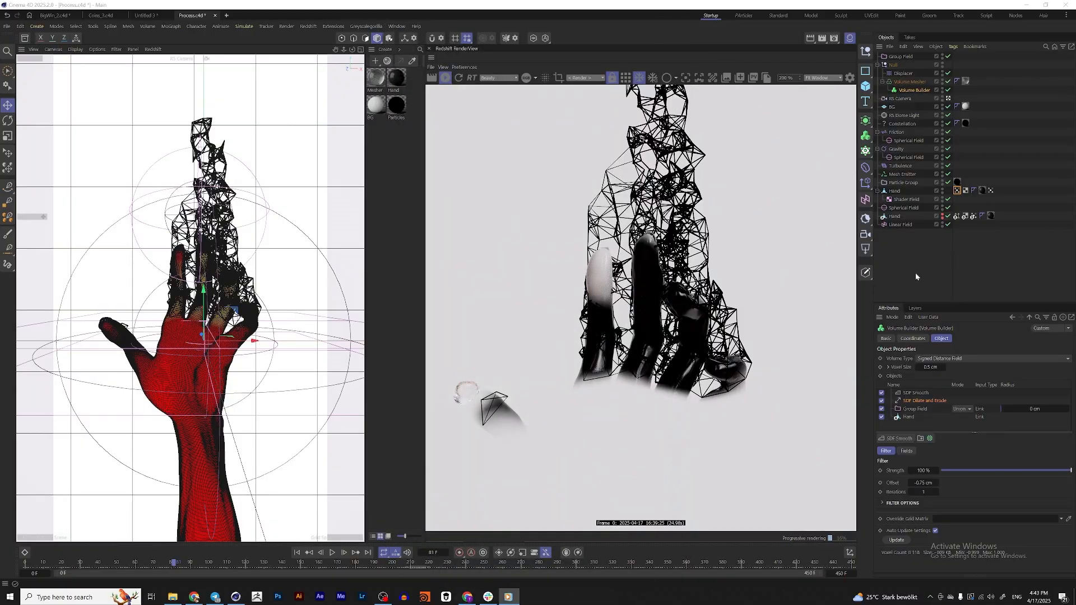
Play the animation on to frame 94 to check the thumb area in the render, and return to the first frame
left_click(332, 553)
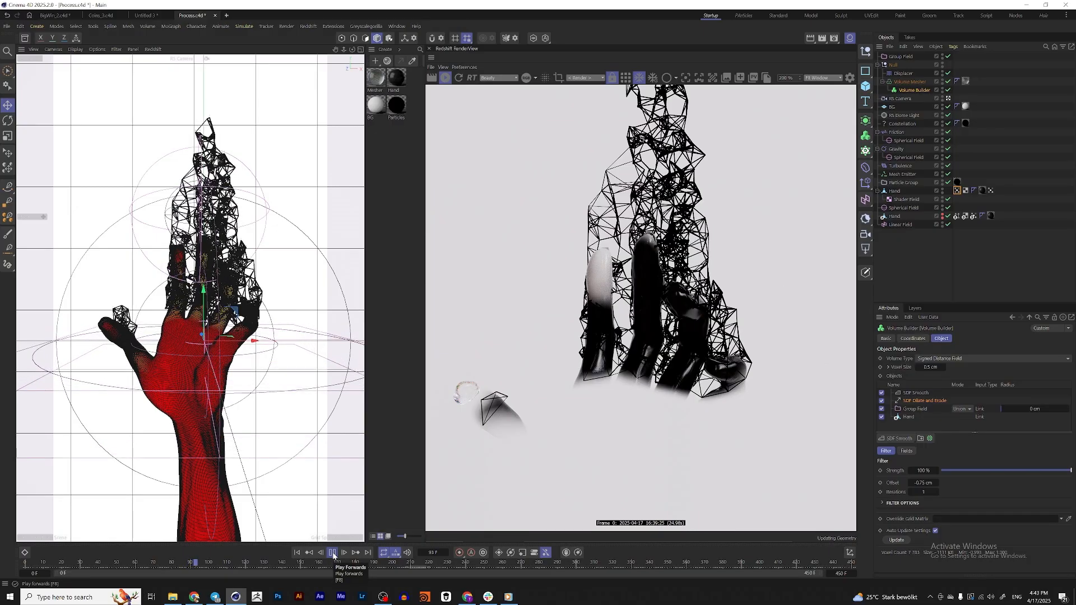
left_click(333, 553)
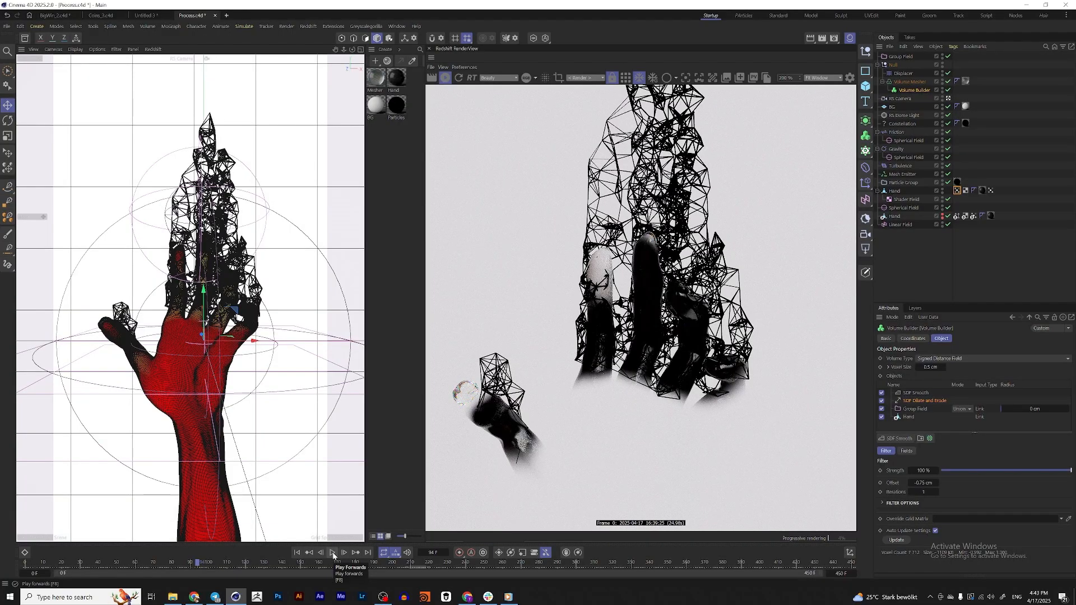
left_click(297, 553)
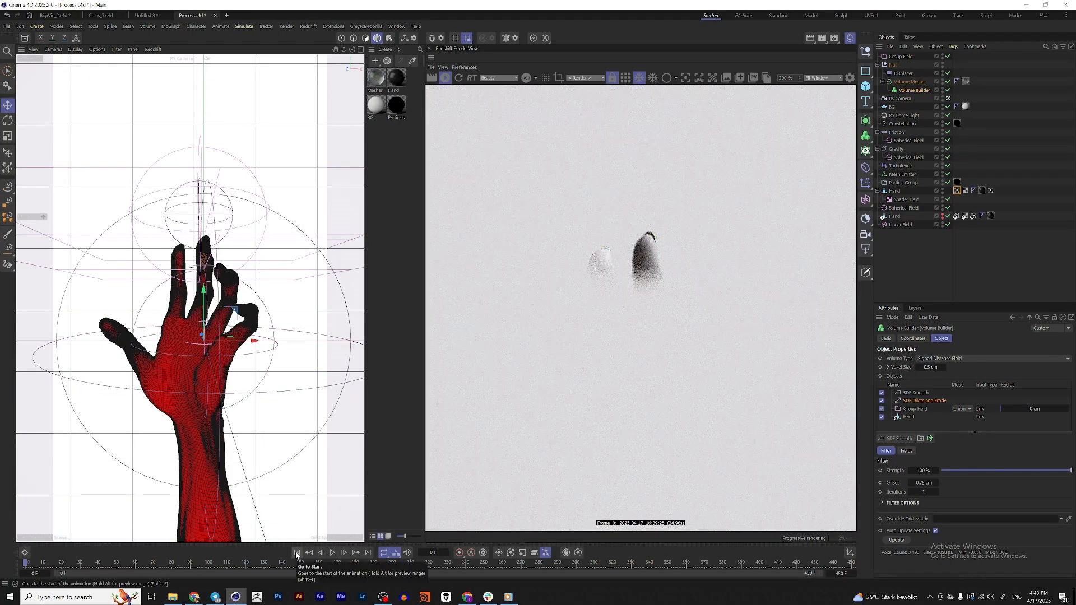